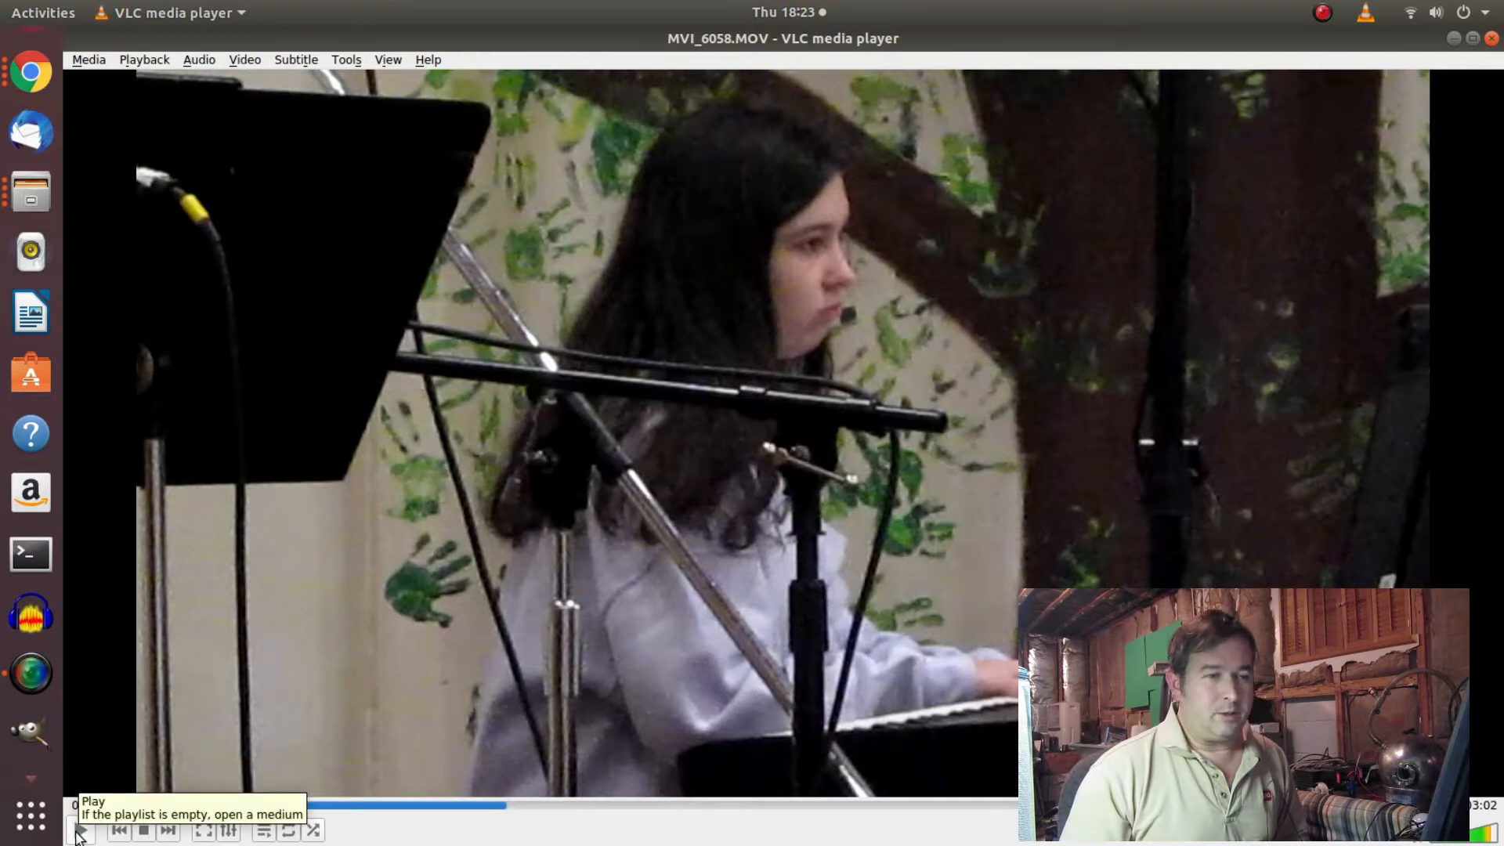
Play part of MVI_6058.MOV to hear its background noise, pause it, and minimize the player and file manager windows.
click(81, 832)
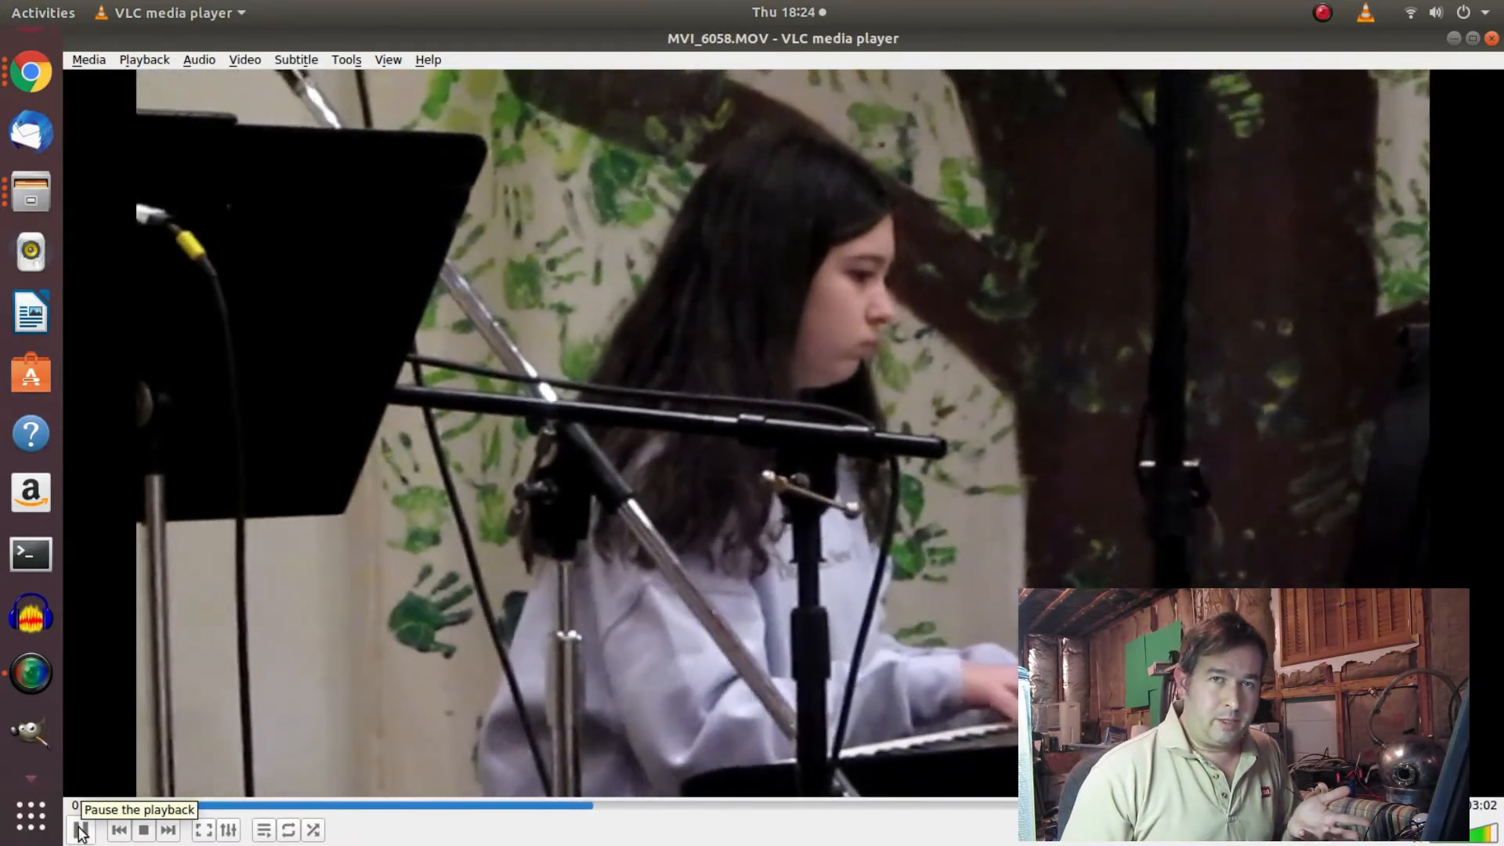
click(81, 831)
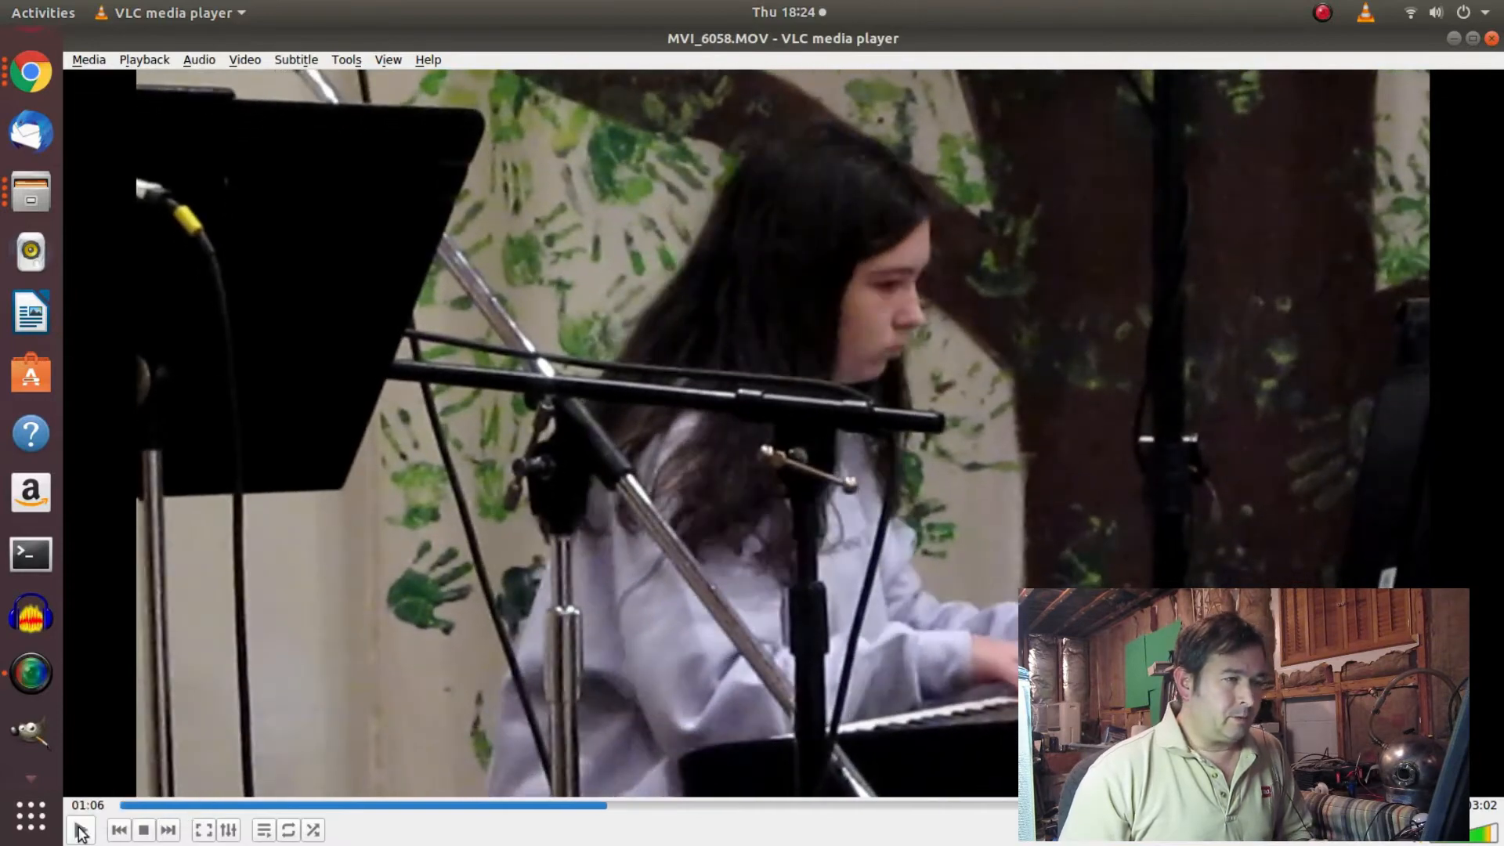
click(1454, 40)
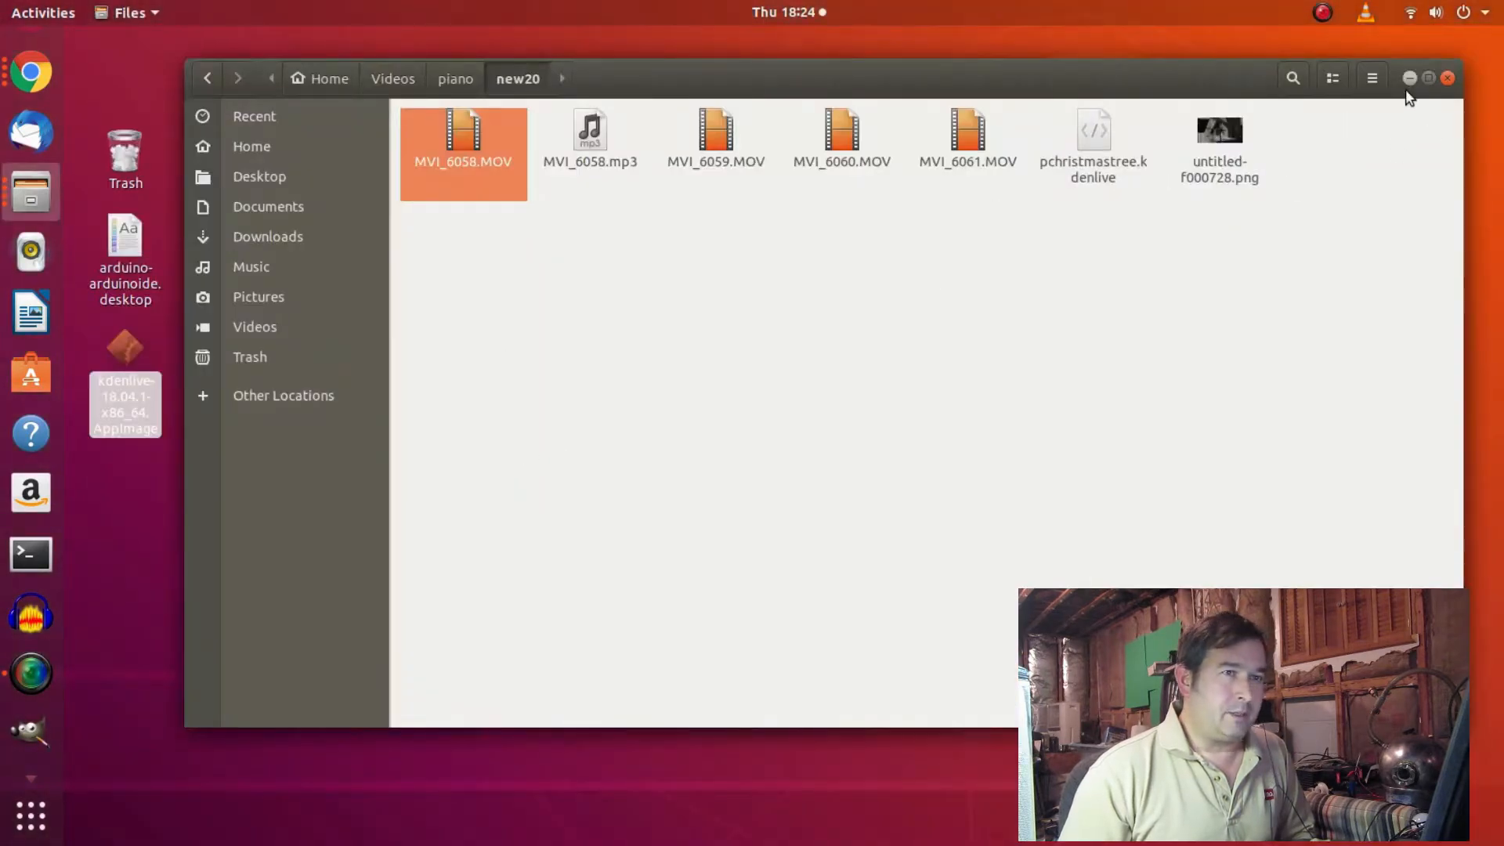
click(1409, 79)
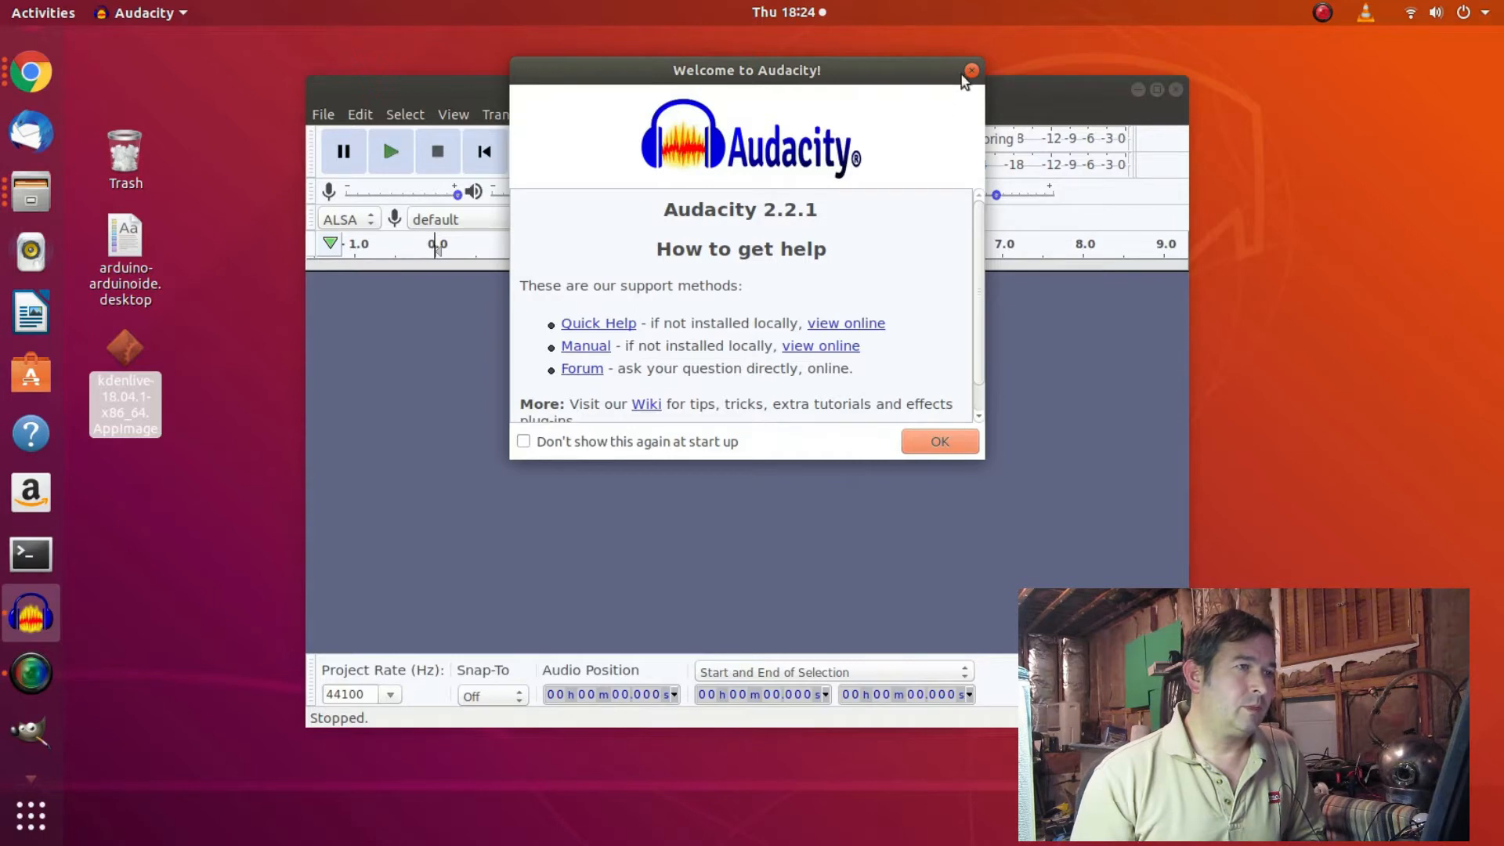
In Audacity, dismiss the welcome message and open MVI_6058.MOV from the new20 folder to load its audio.
click(943, 449)
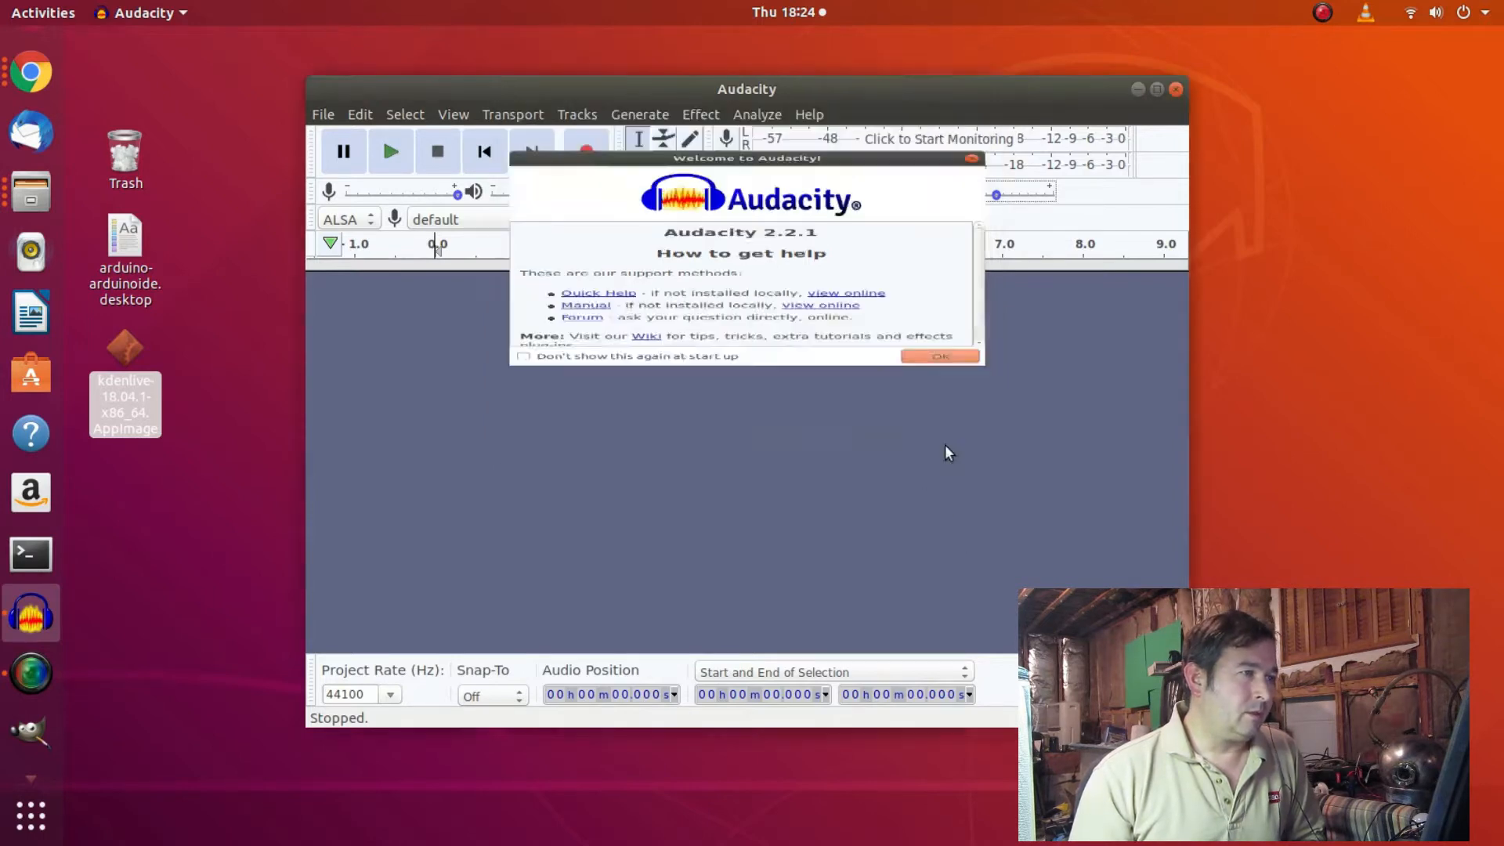
click(323, 116)
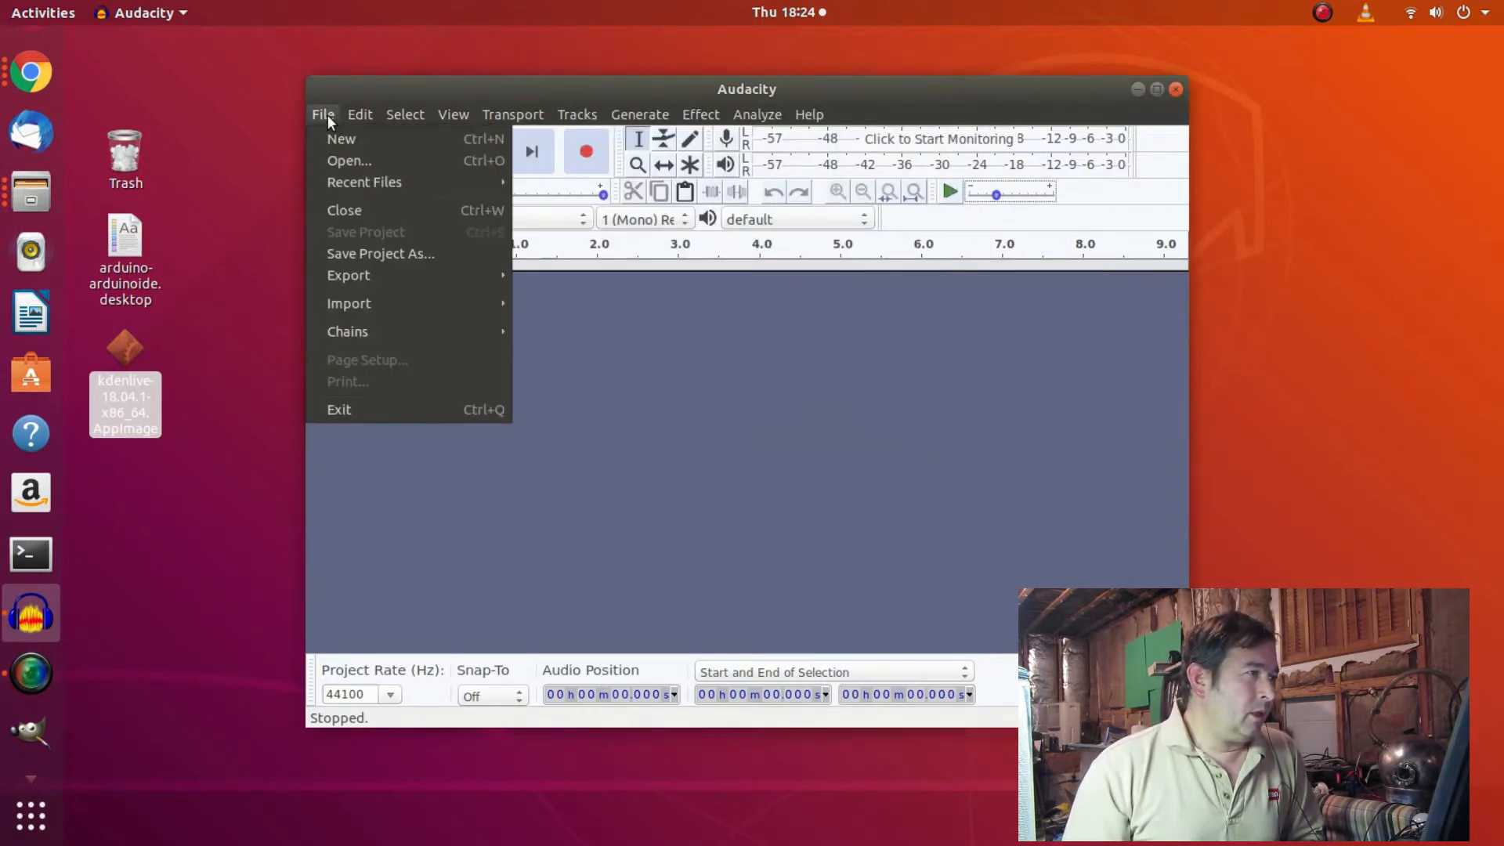
click(360, 161)
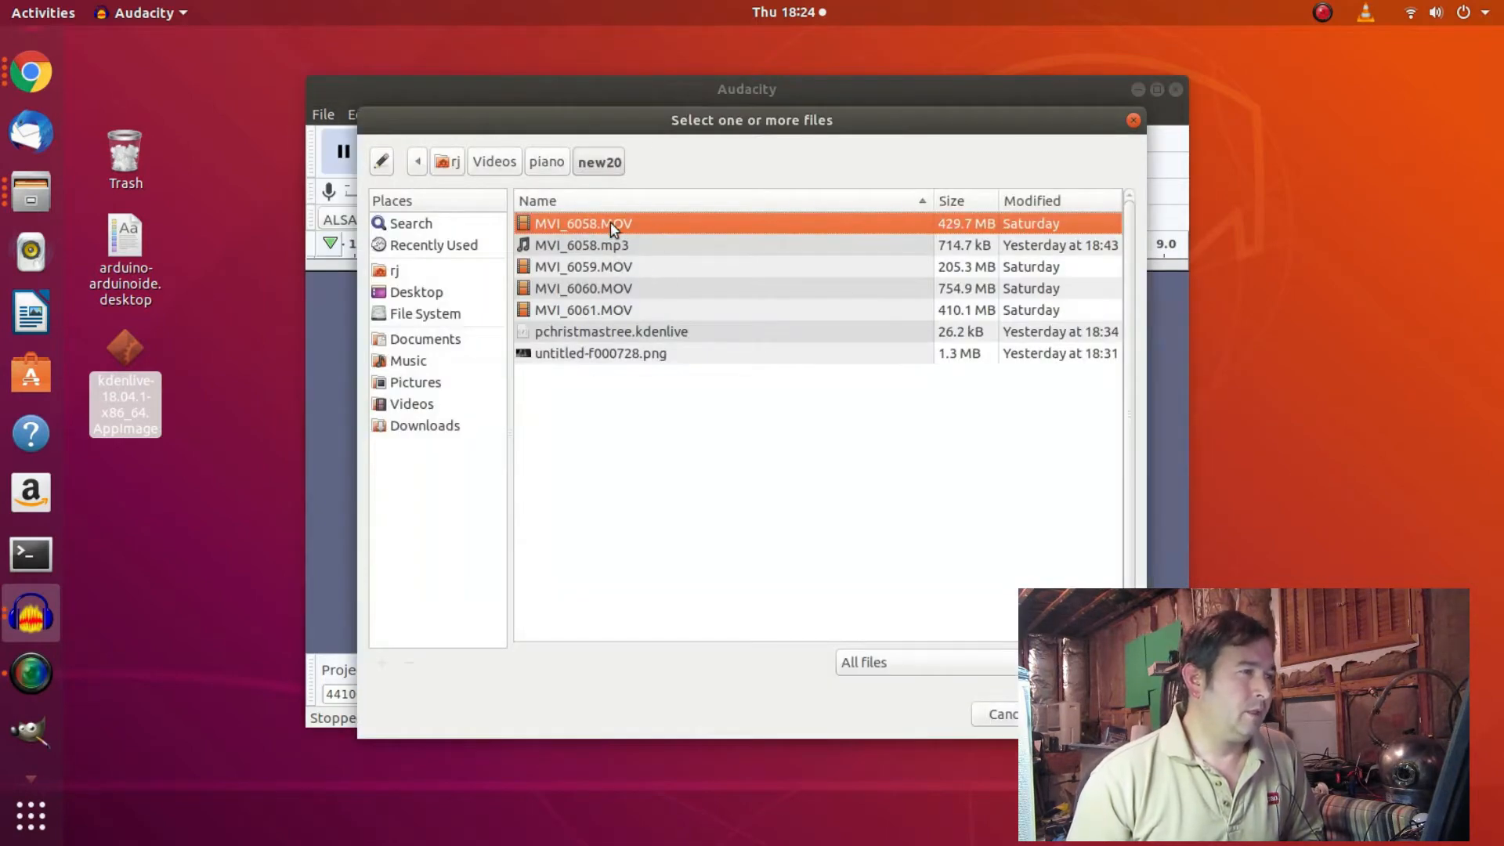
double_click(589, 226)
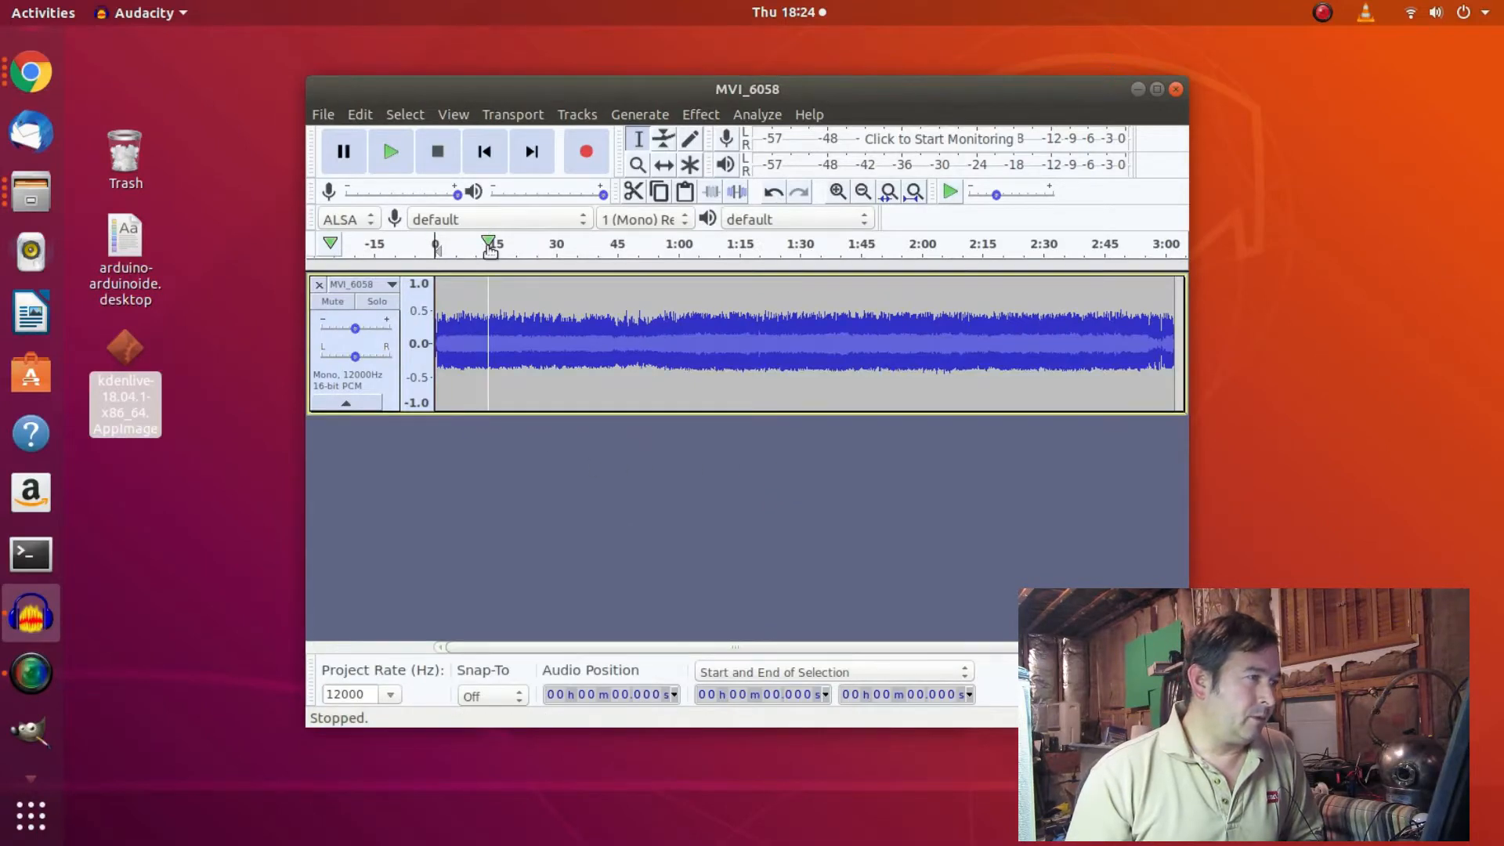
Listen to the loaded audio from the start, from about 0:22 and from about 0:53, and stop playback.
click(394, 150)
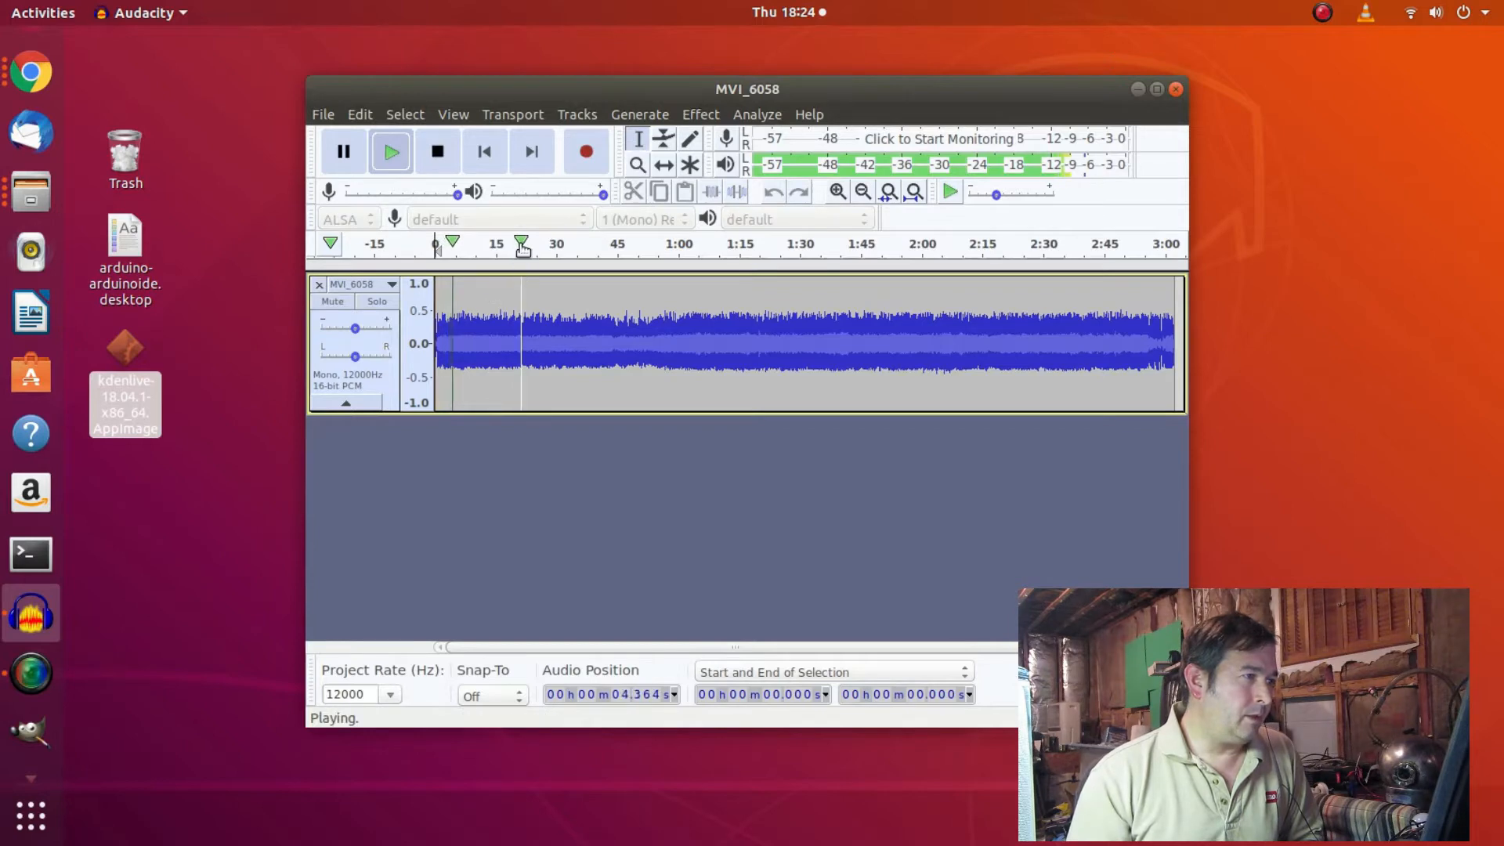
click(525, 248)
click(652, 248)
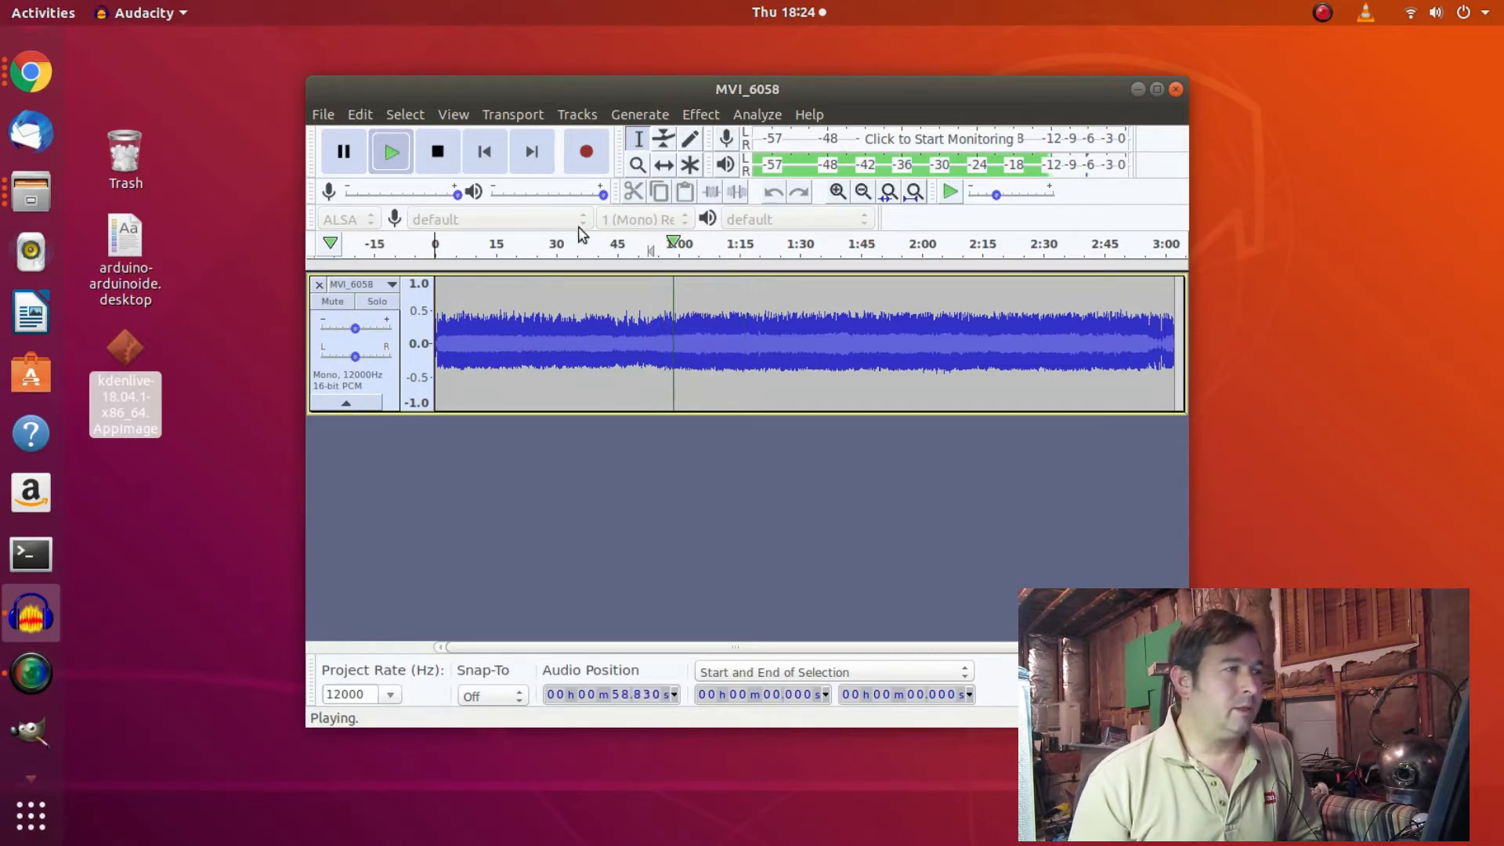
click(438, 154)
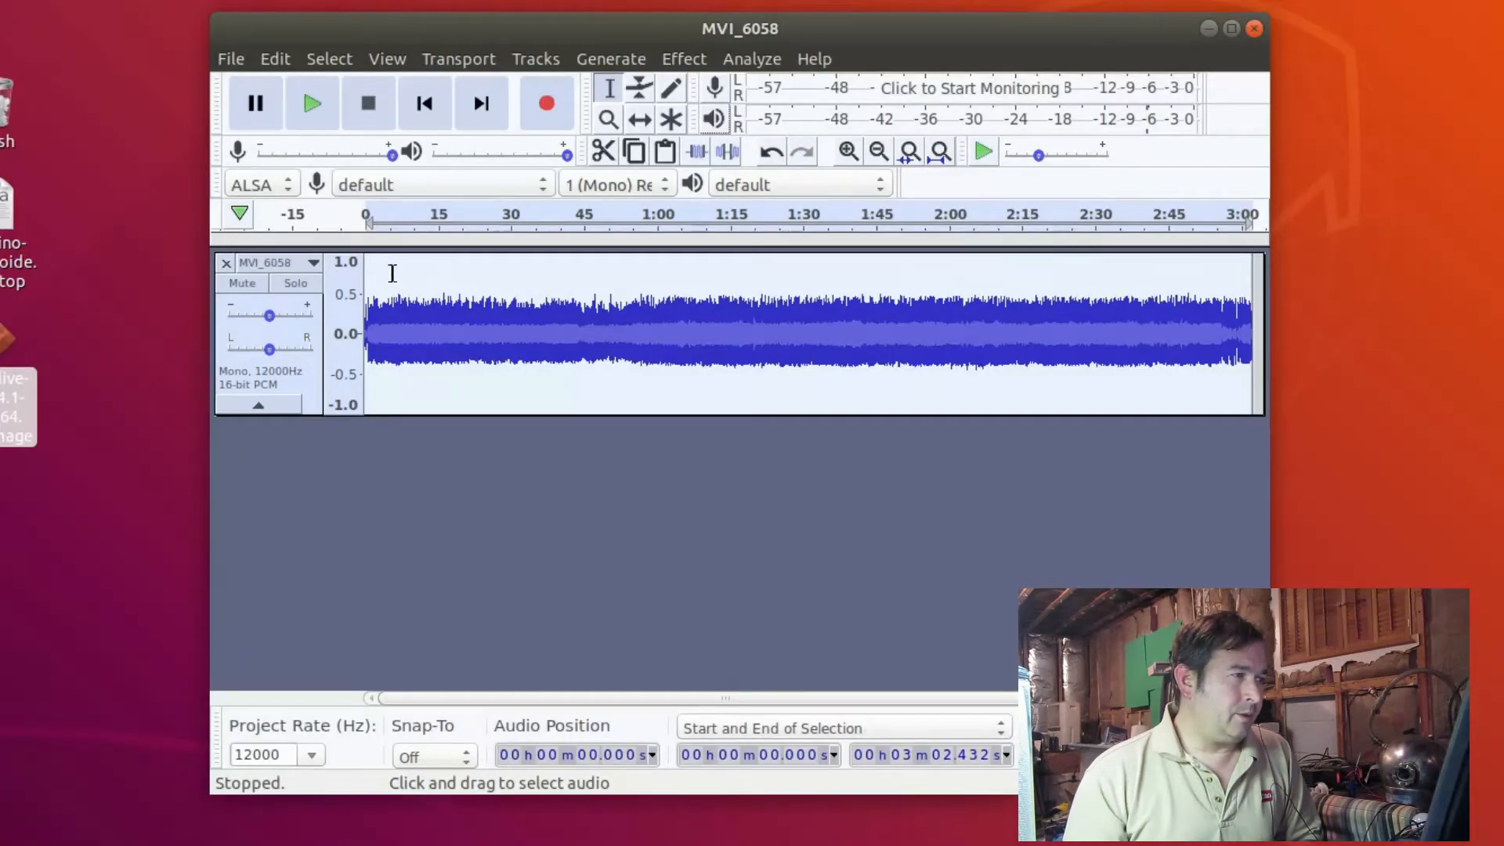
Select the audio from about 4.4 s to 42.2 s and capture its noise profile with Noise Reduction.
drag(385, 261, 569, 283)
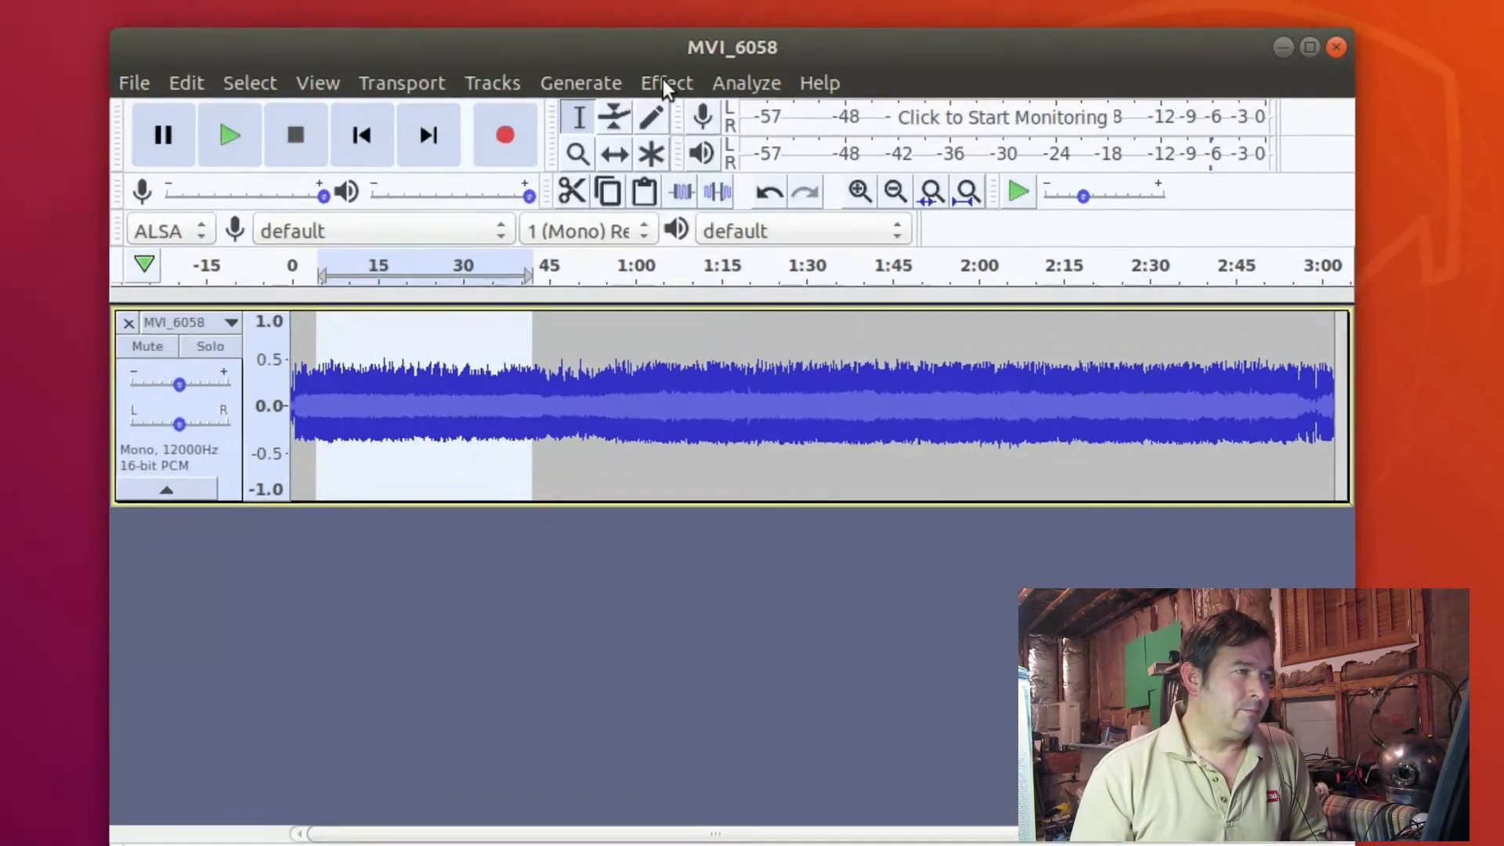
click(679, 58)
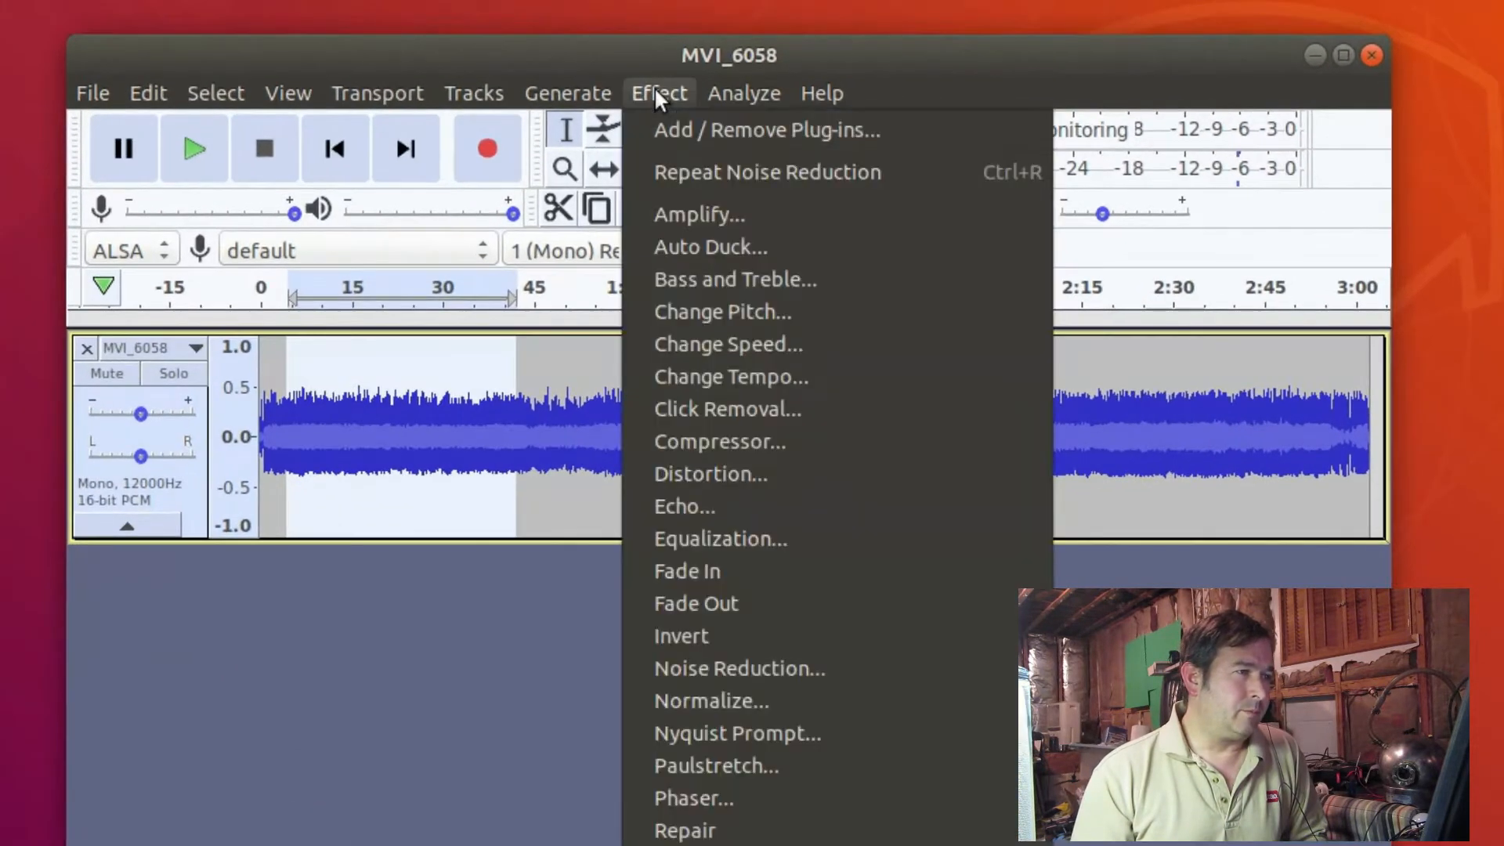
click(755, 668)
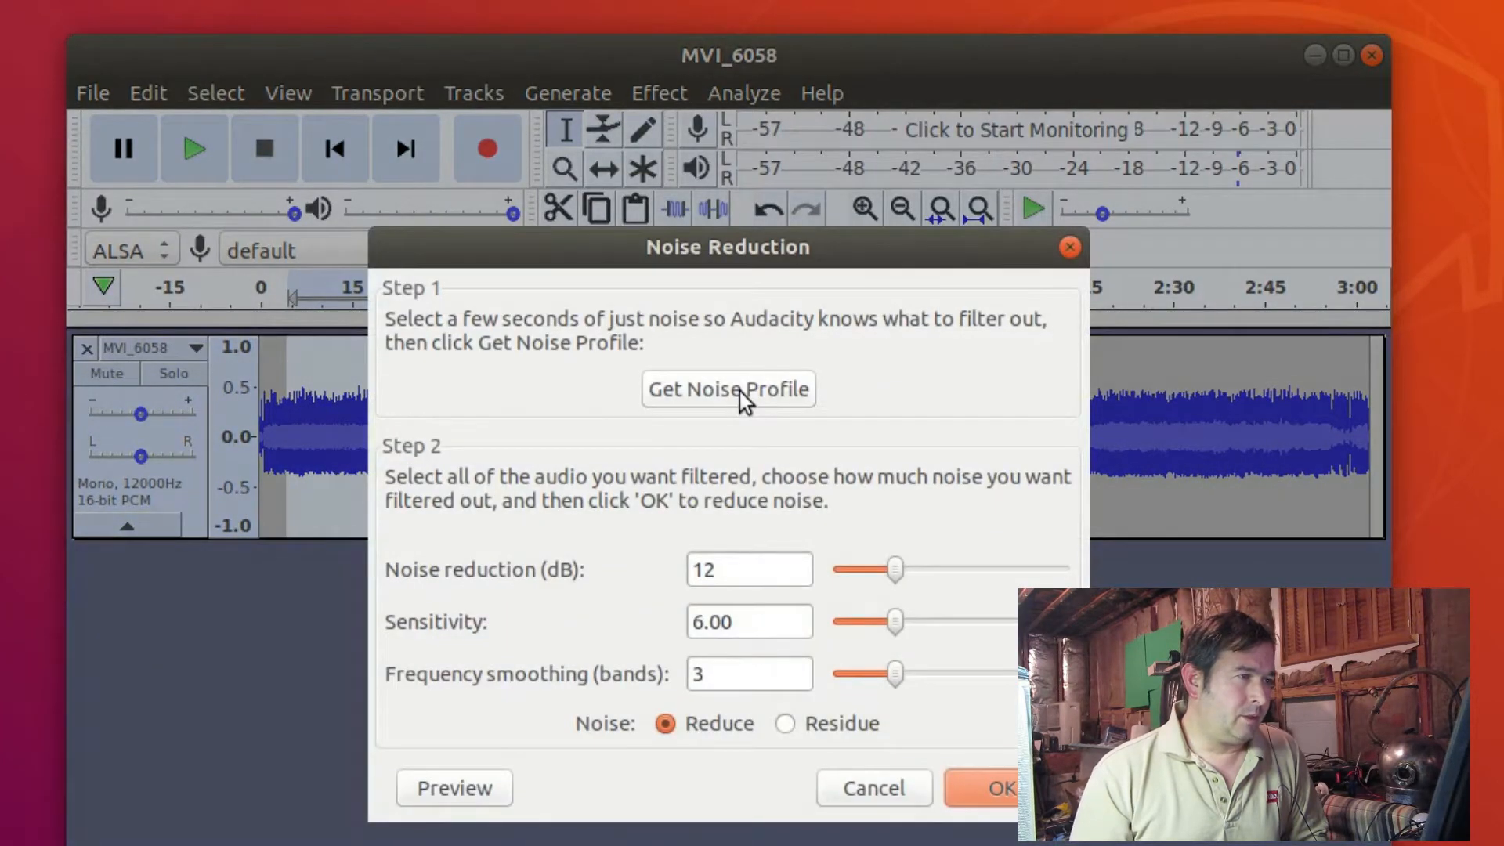
click(740, 390)
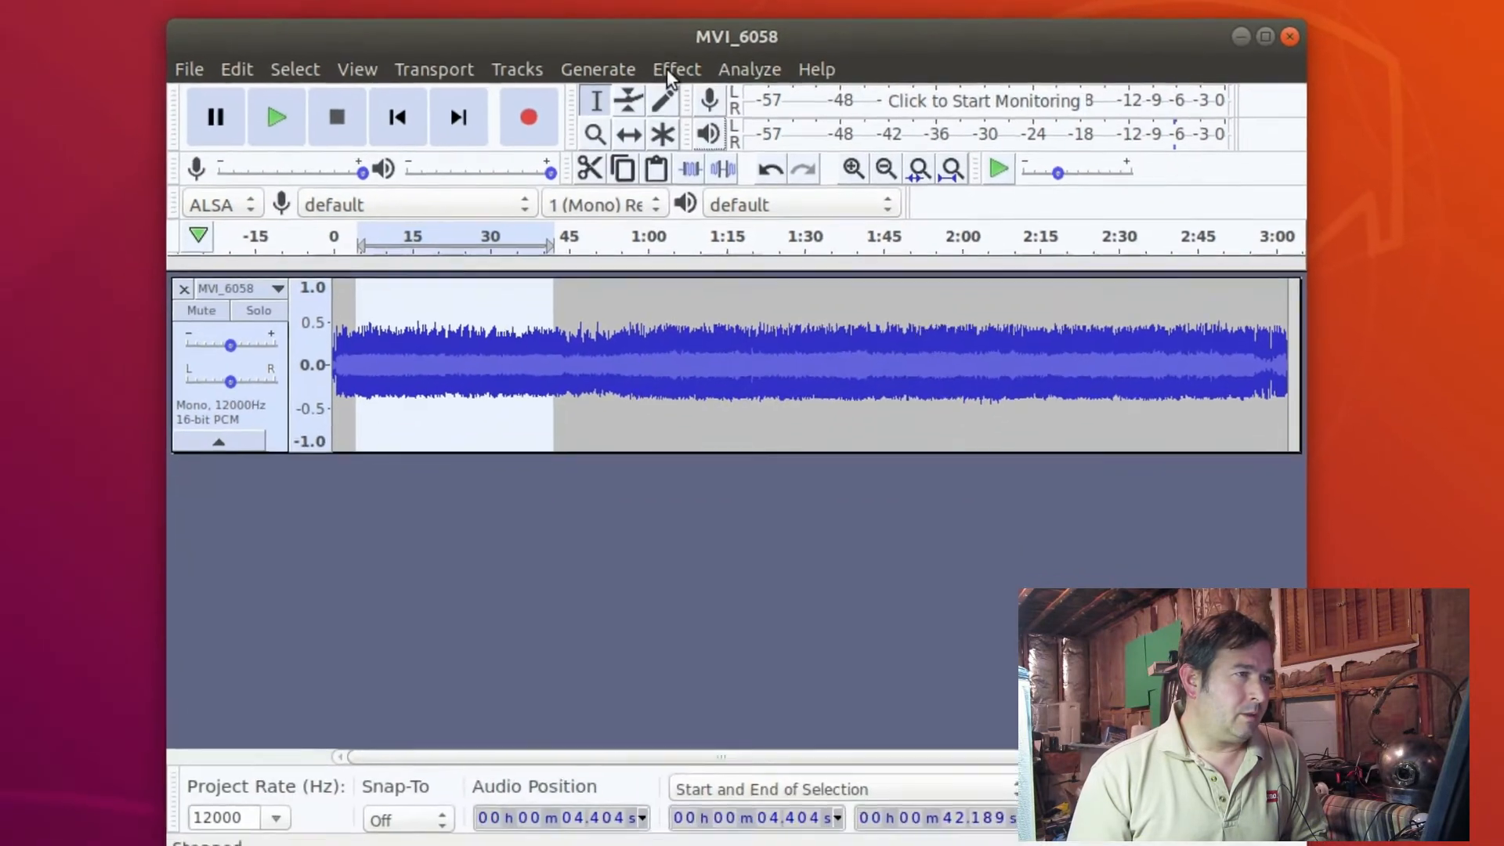
Reopen Noise Reduction and capture the noise profile of the same selected section once more.
click(670, 78)
mouse_move(581, 94)
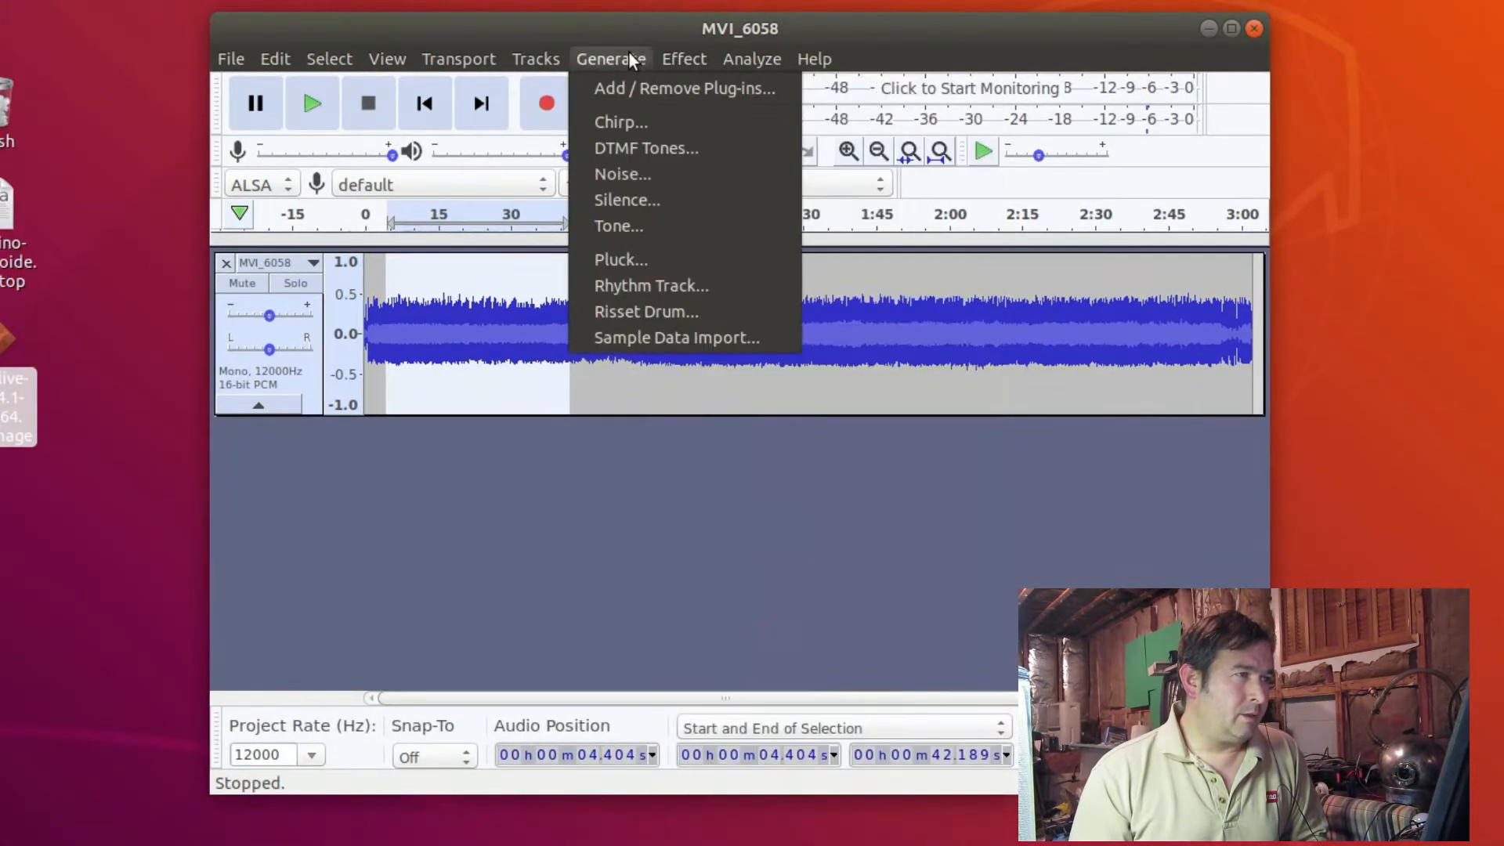
click(685, 59)
click(685, 59)
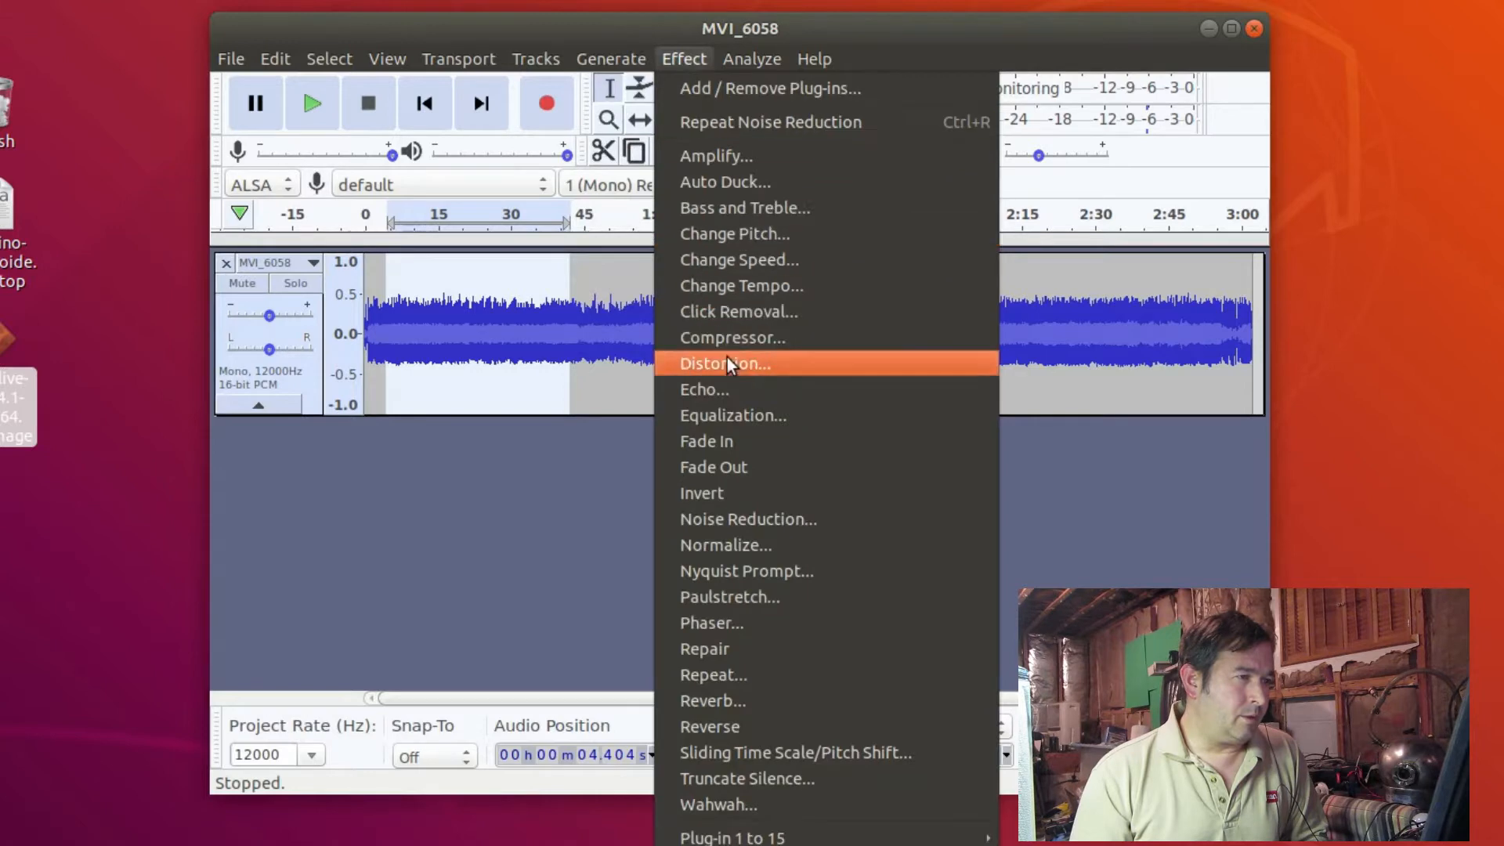
click(752, 520)
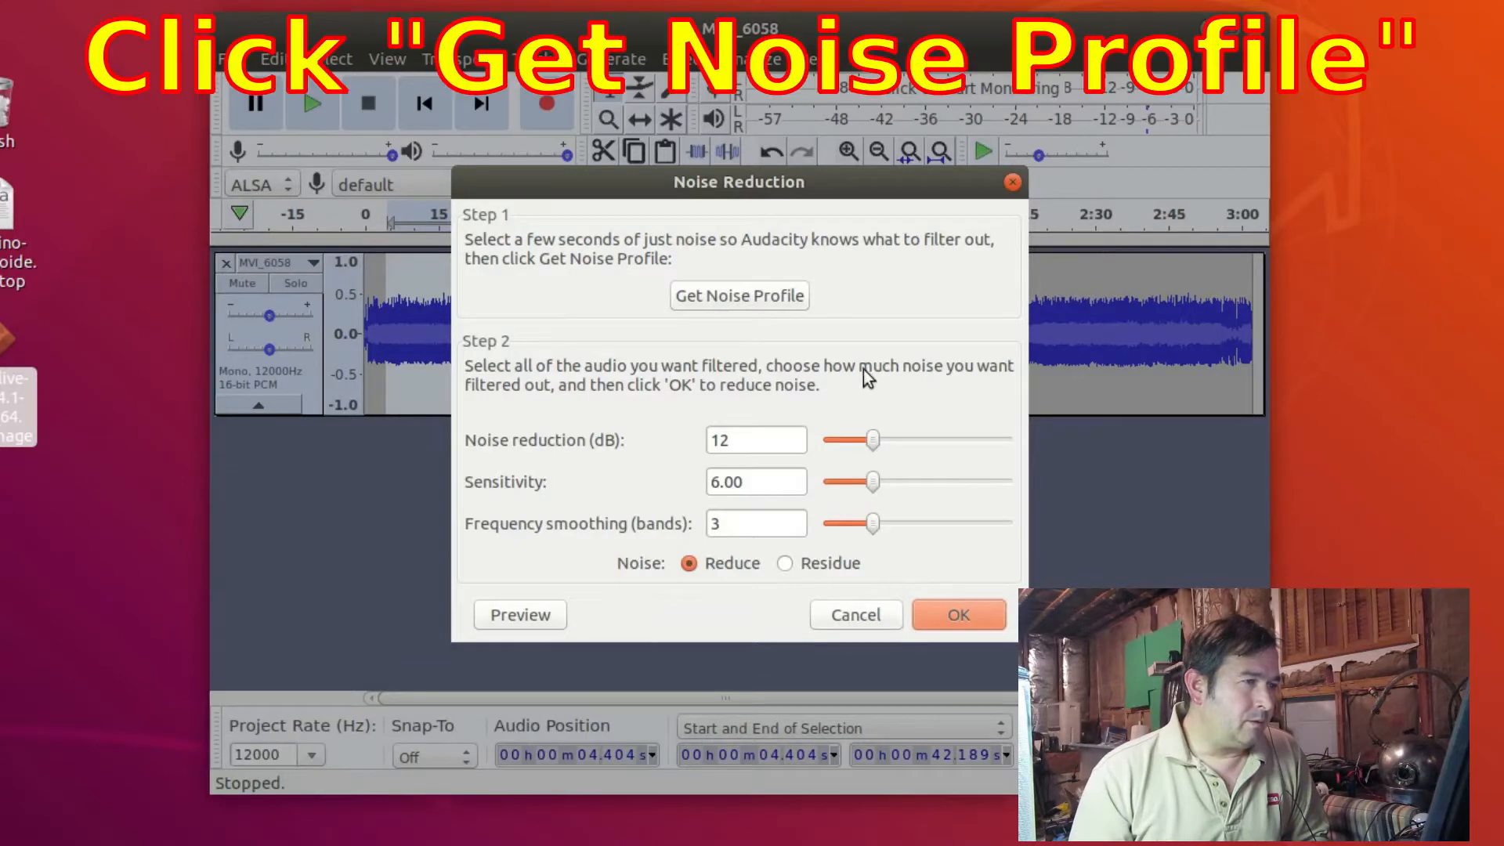
click(722, 296)
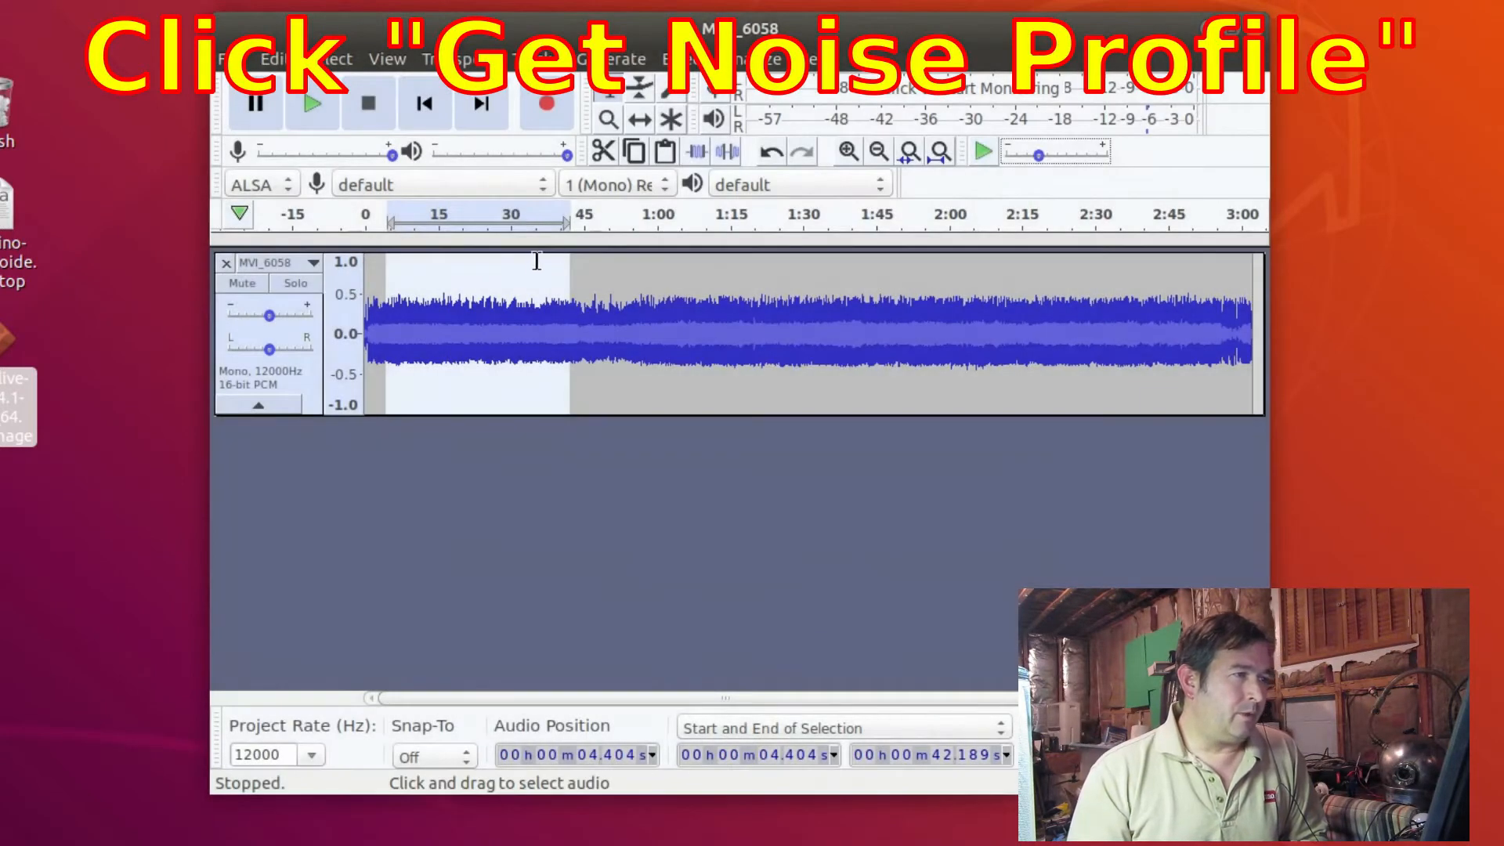
Select the whole track and apply Noise Reduction with 12 dB reduction, sensitivity 6.00, 3 smoothing bands and the Reduce option.
double_click(687, 281)
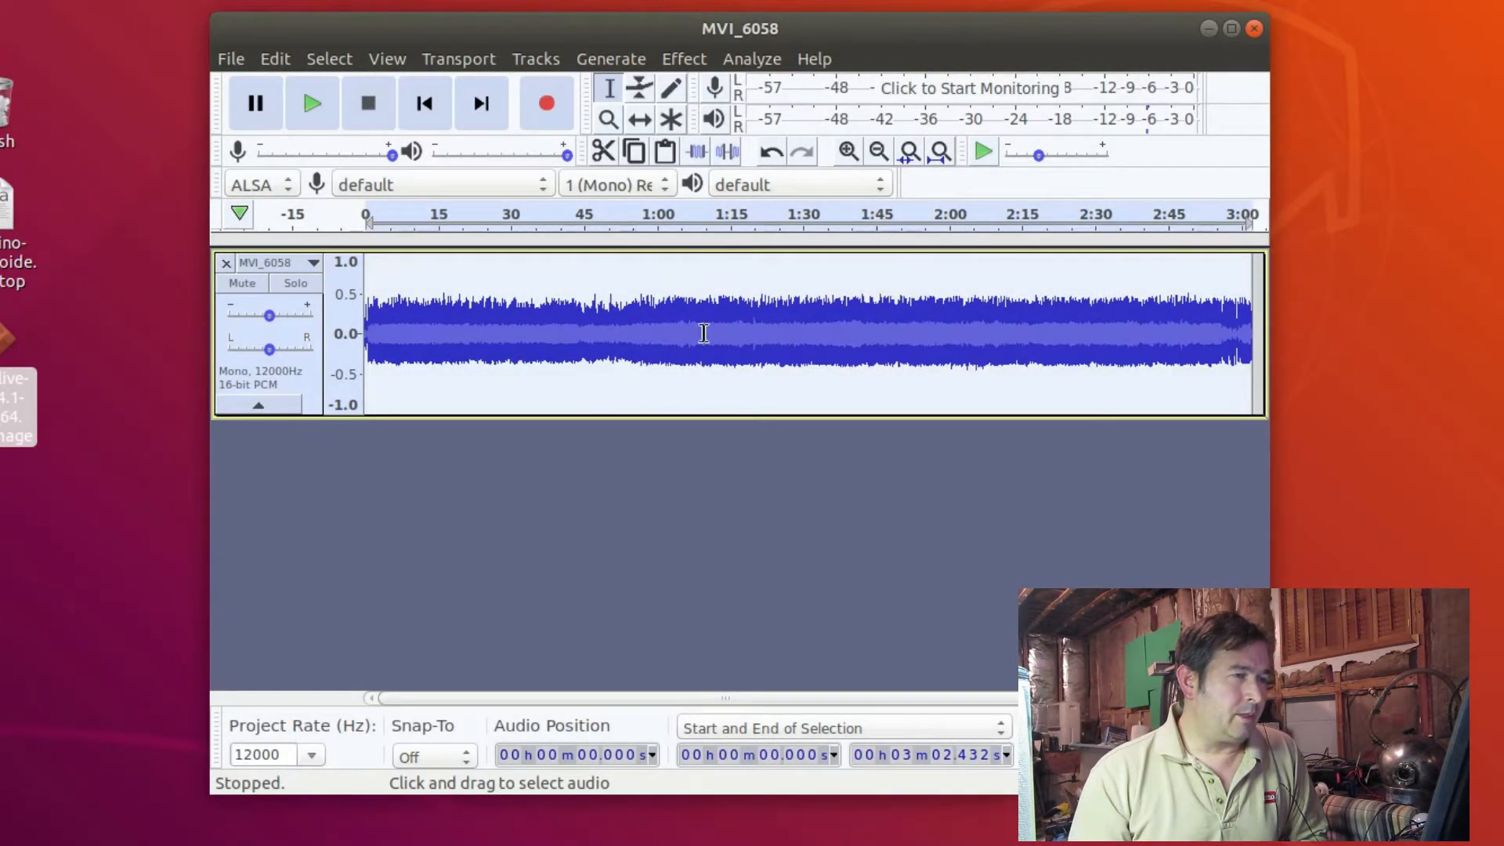
click(684, 58)
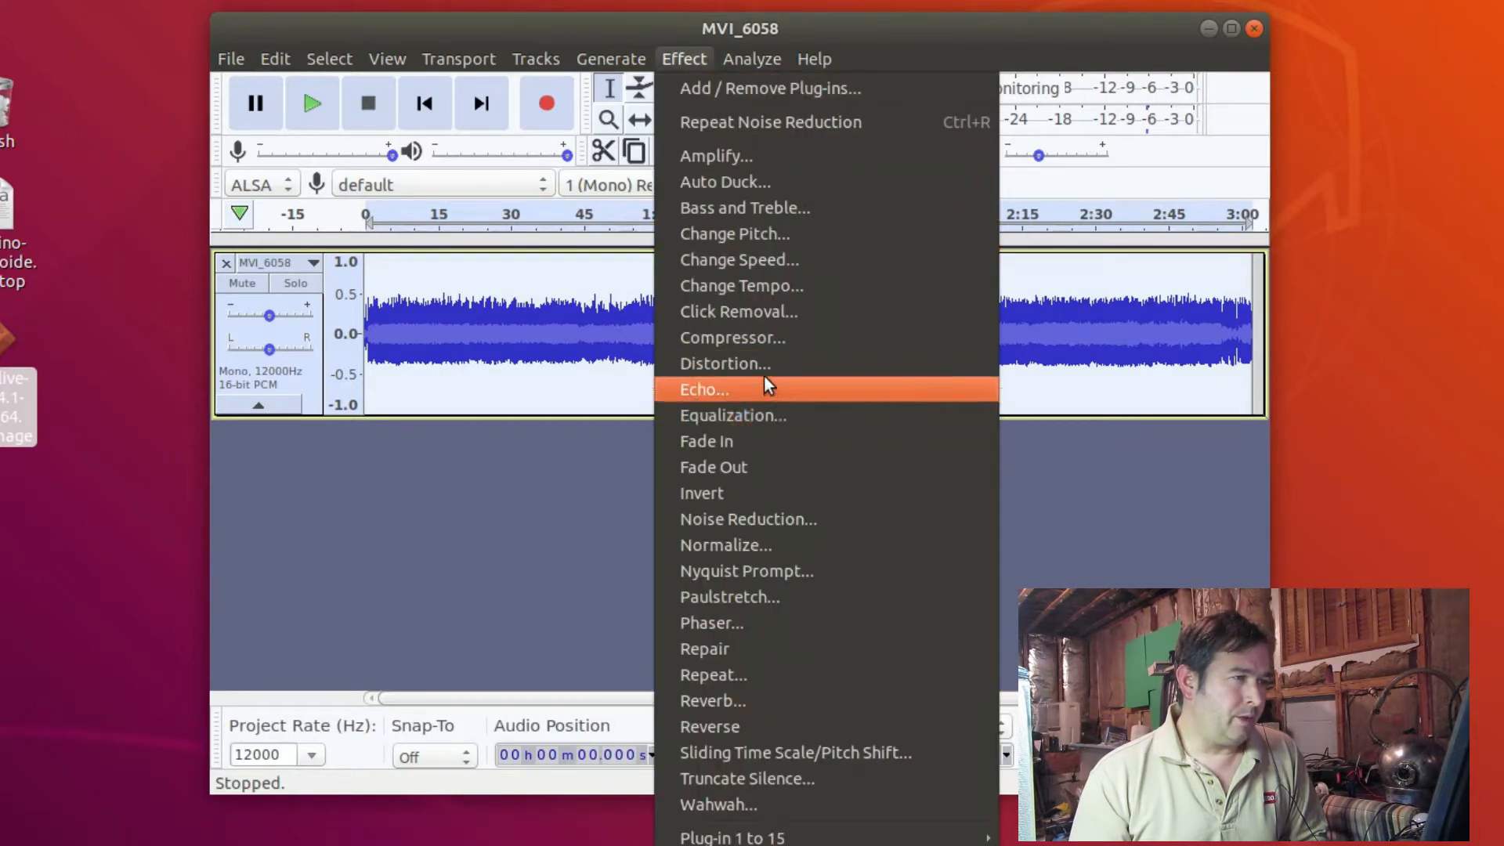
click(790, 523)
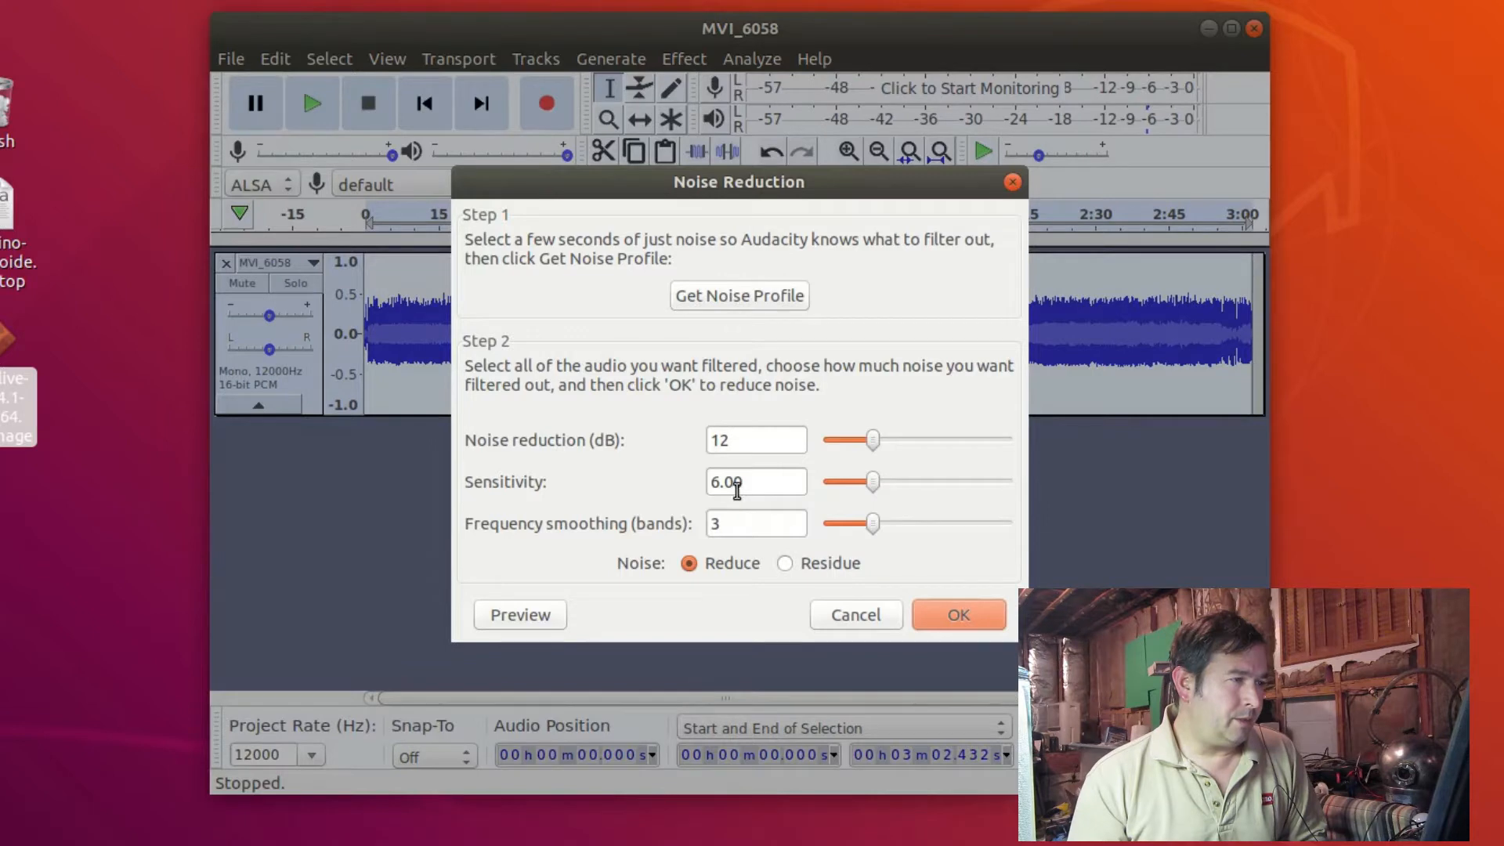
click(964, 613)
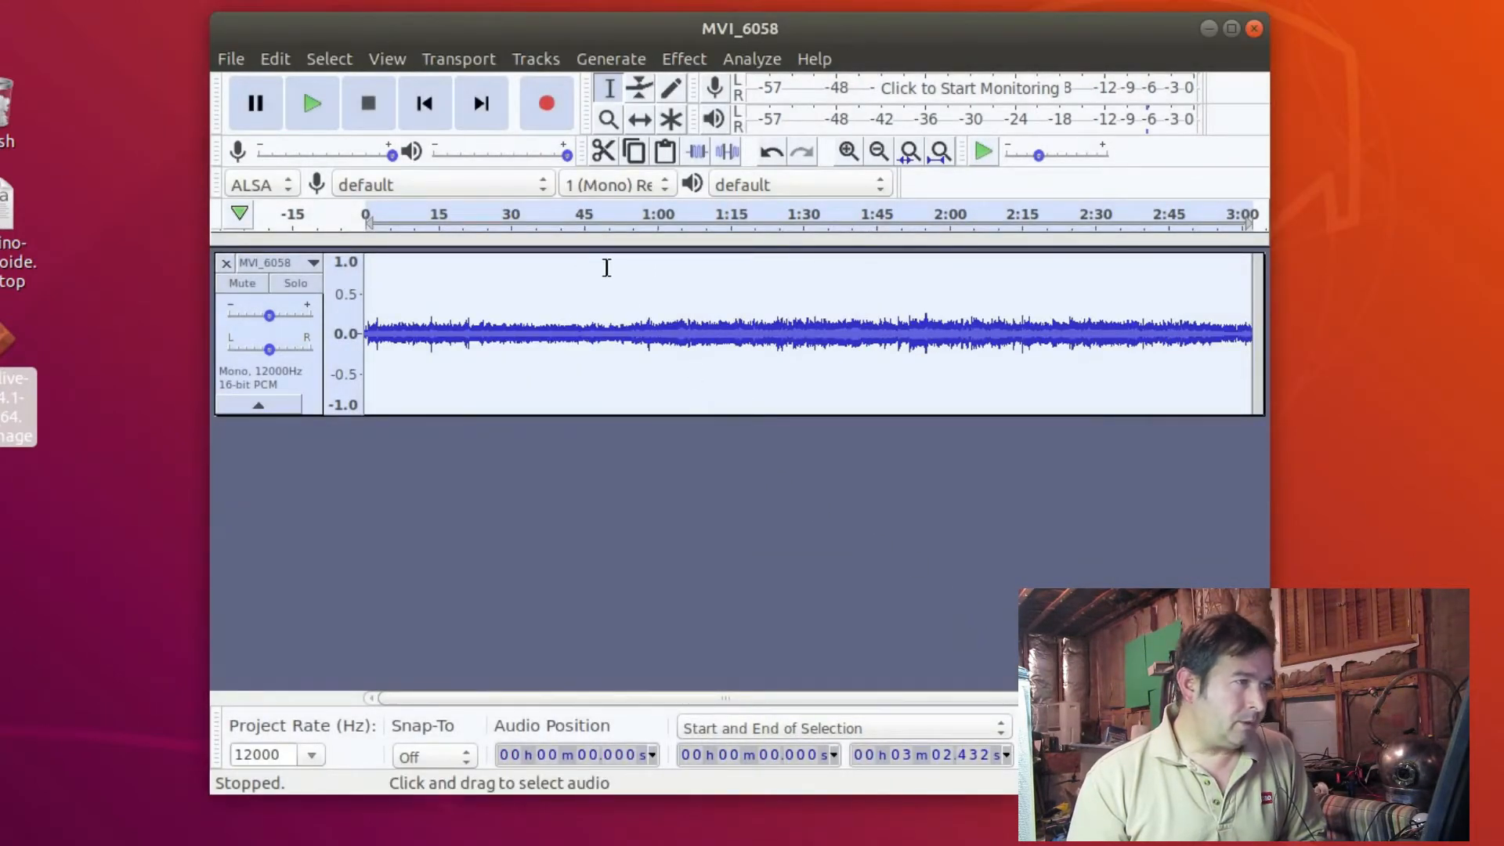
Listen to the noise-reduced audio from about 0:54 and stop playback.
click(620, 214)
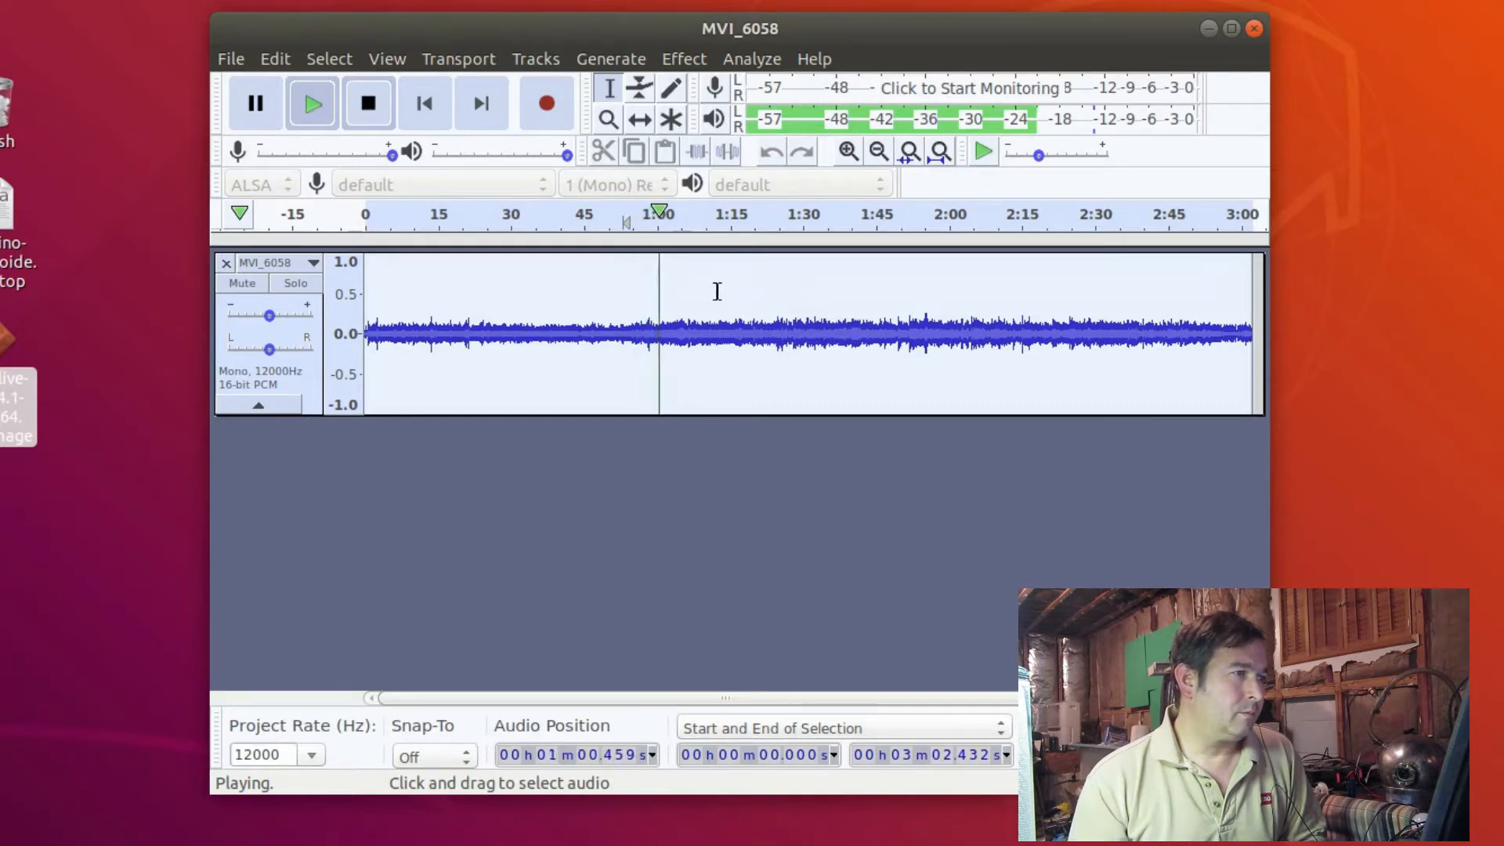
click(368, 105)
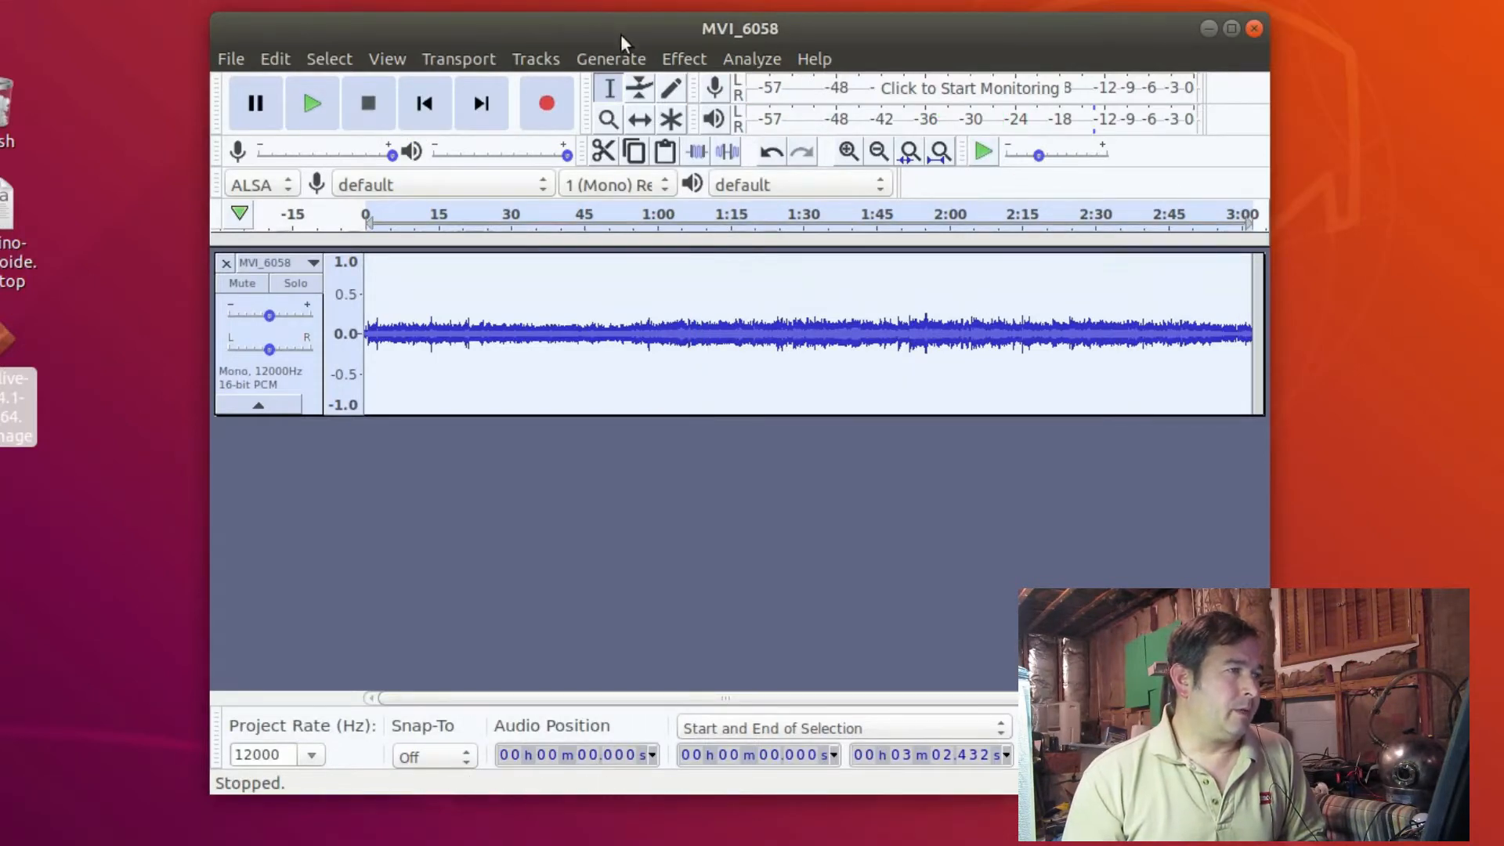
click(688, 59)
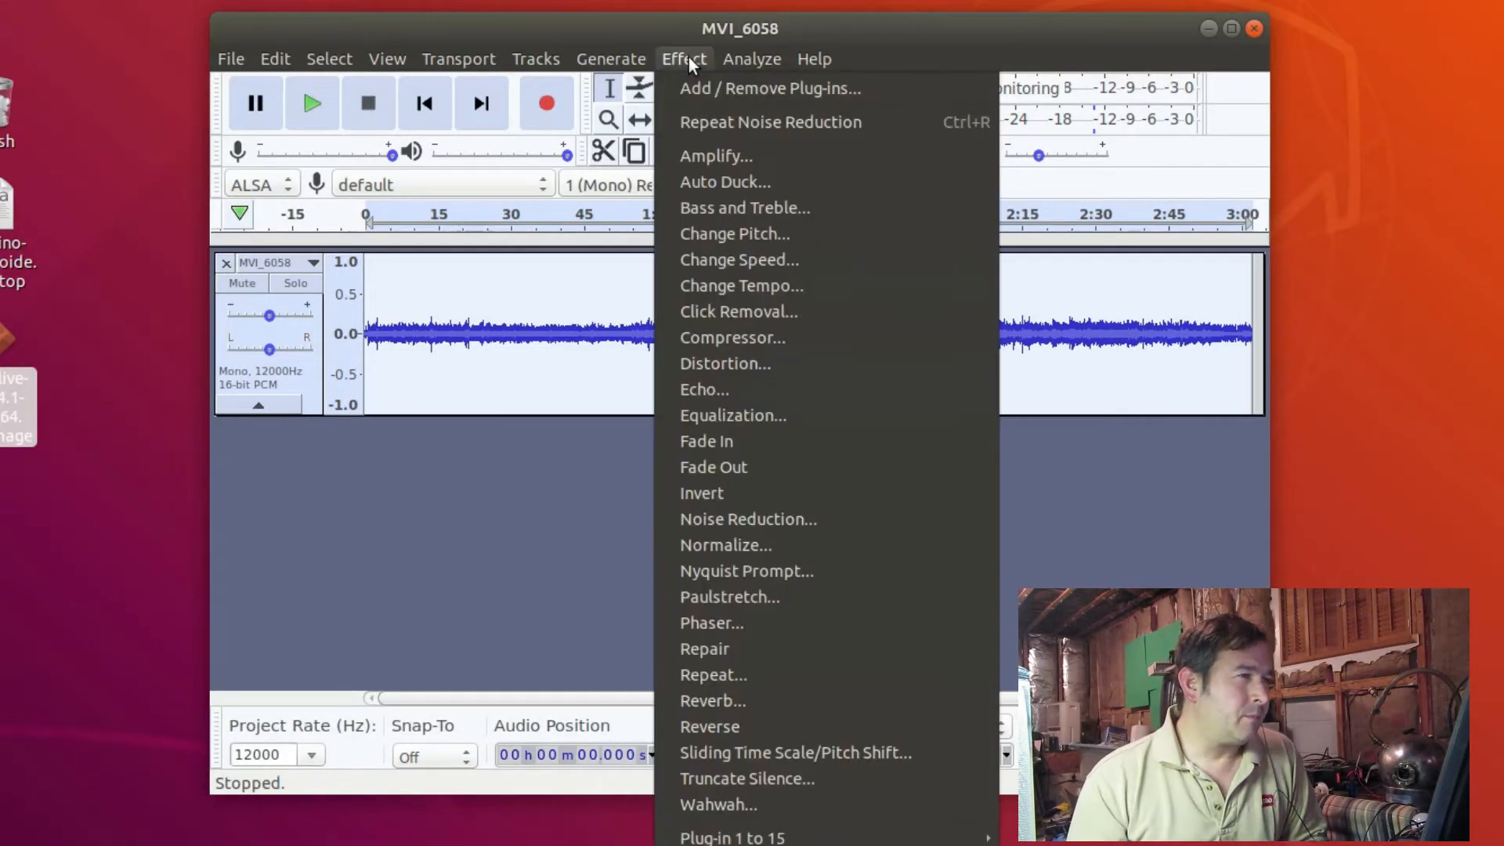
click(717, 155)
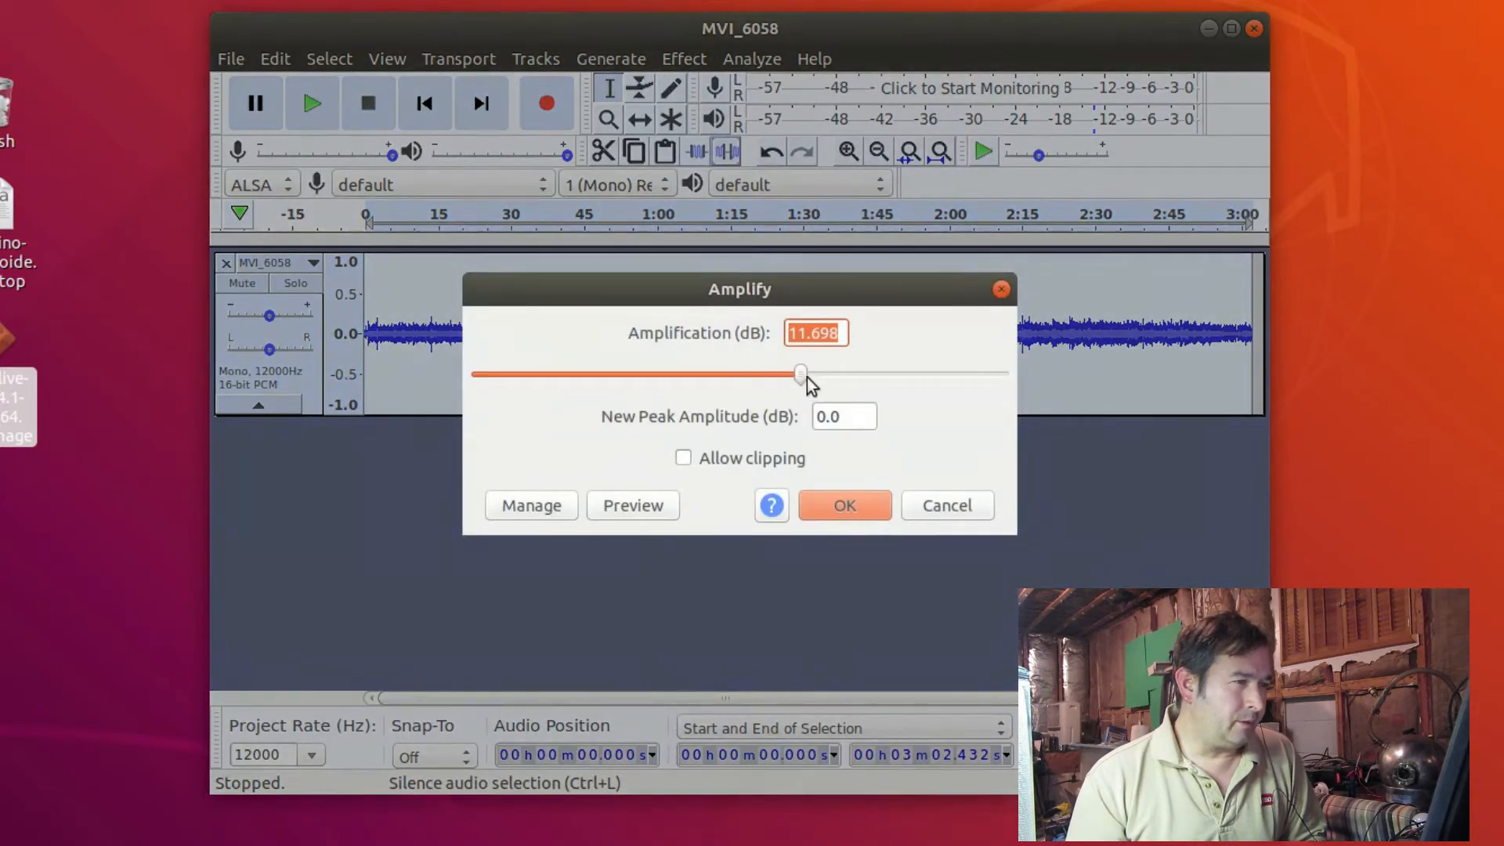
drag(802, 375, 883, 377)
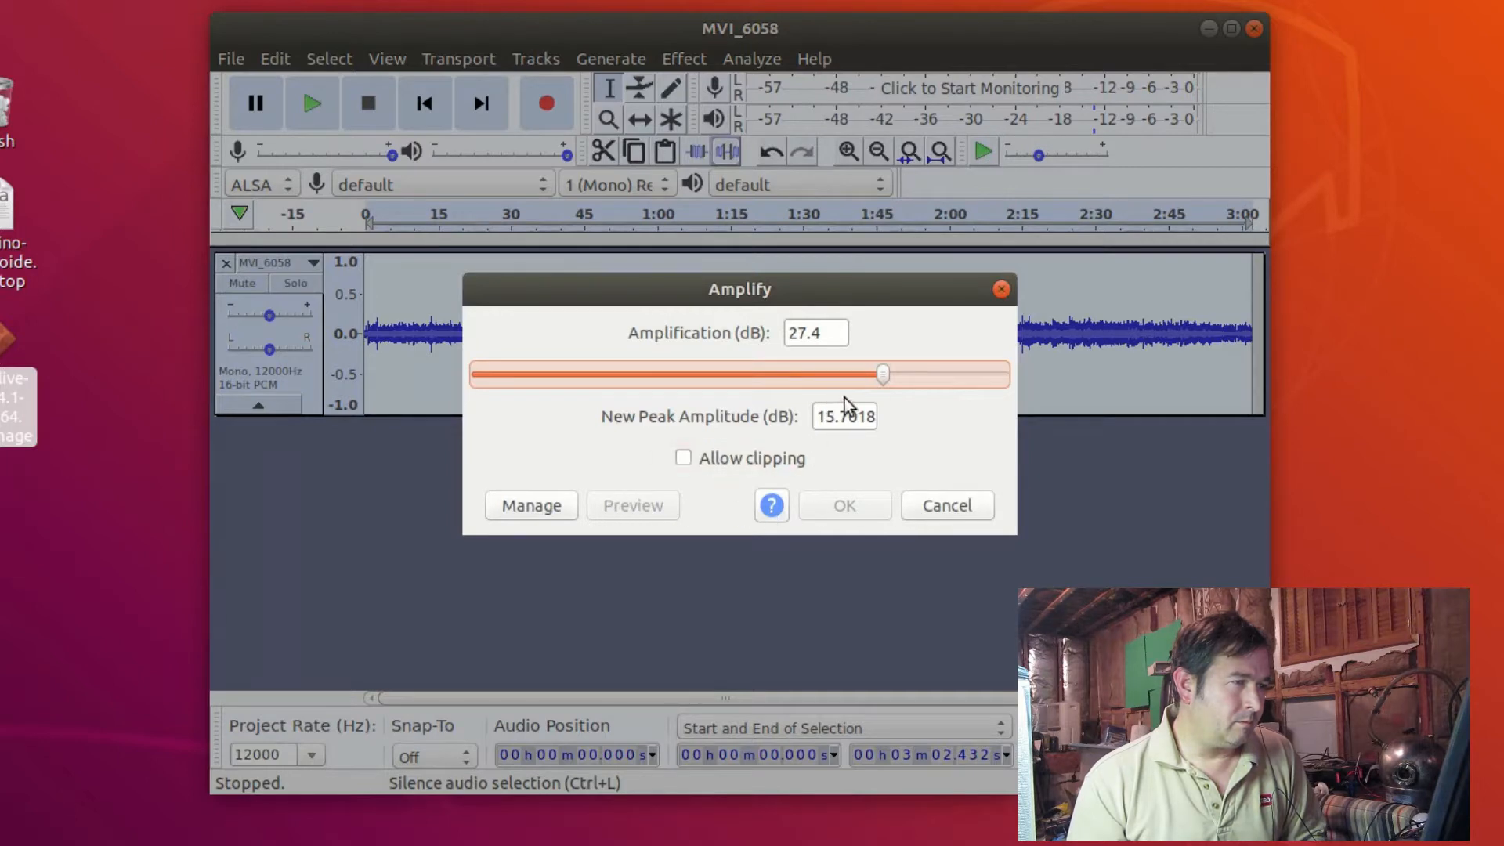
click(842, 376)
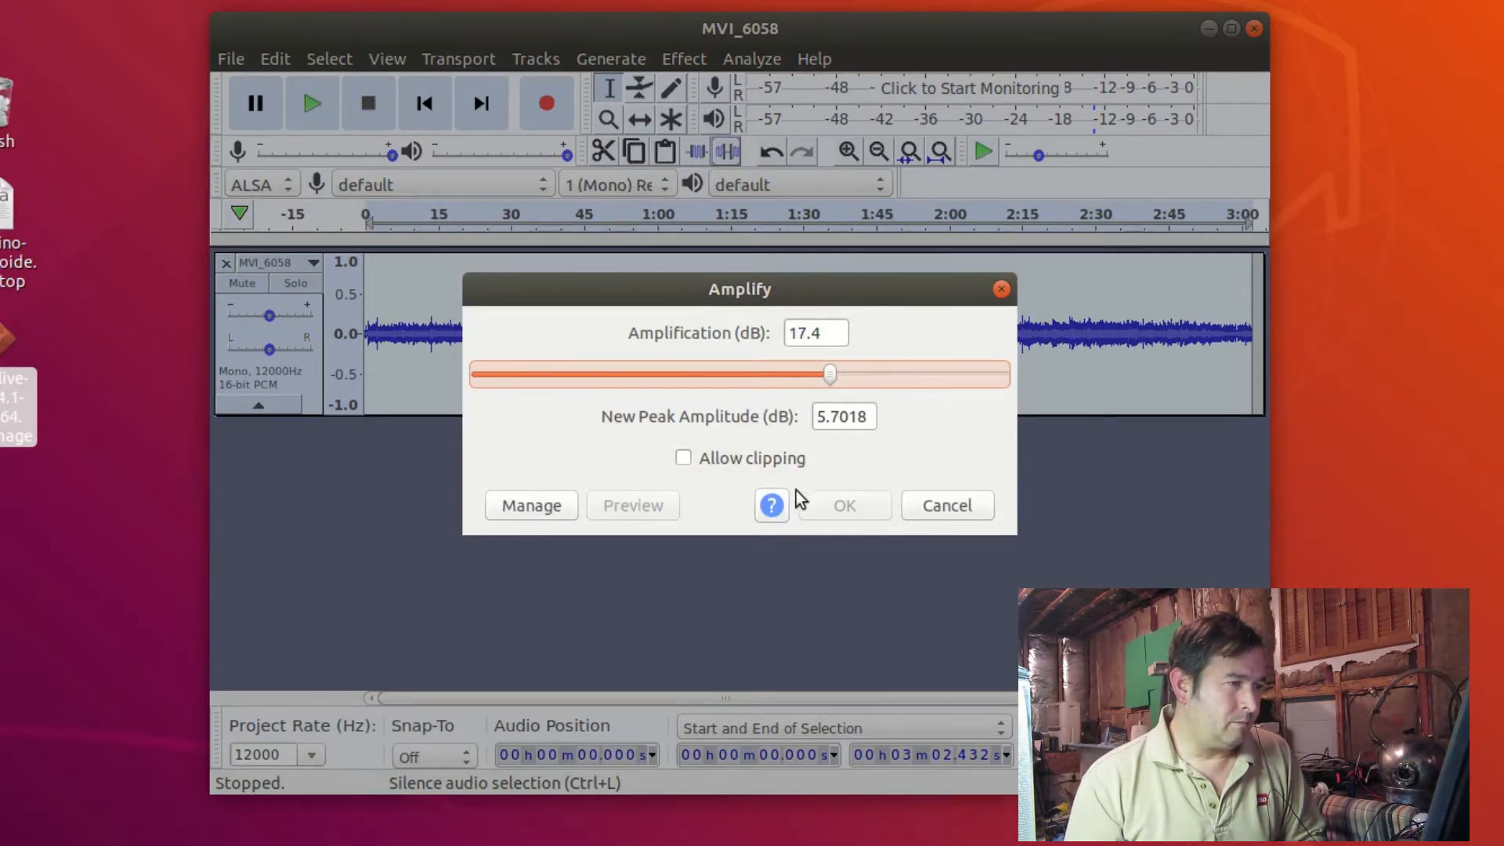
click(852, 376)
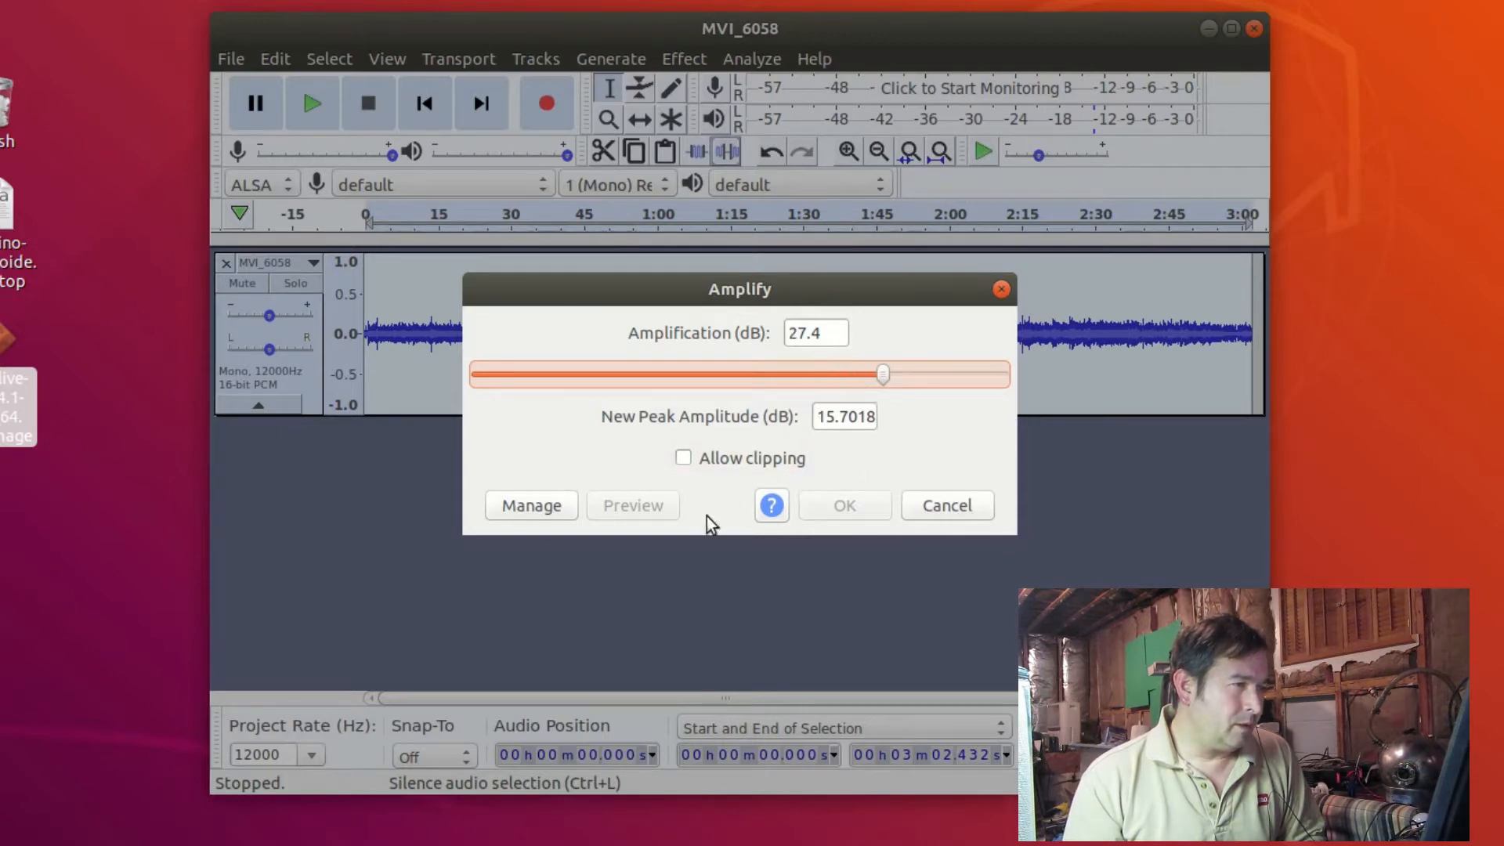
click(962, 507)
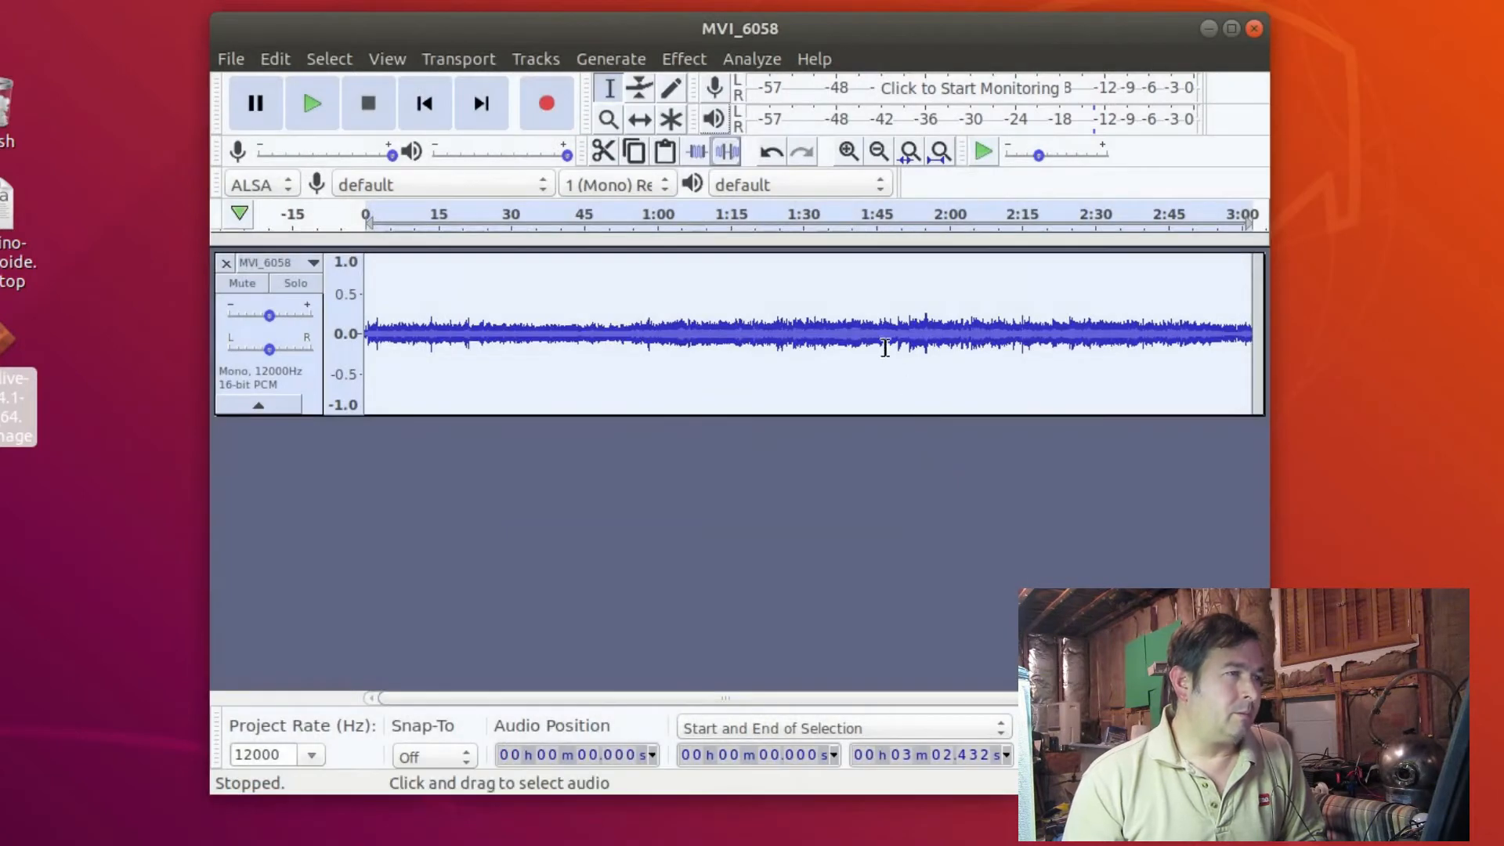
Try to apply Amplify to the MVI_6058 track and dismiss the resulting message.
click(661, 305)
click(699, 303)
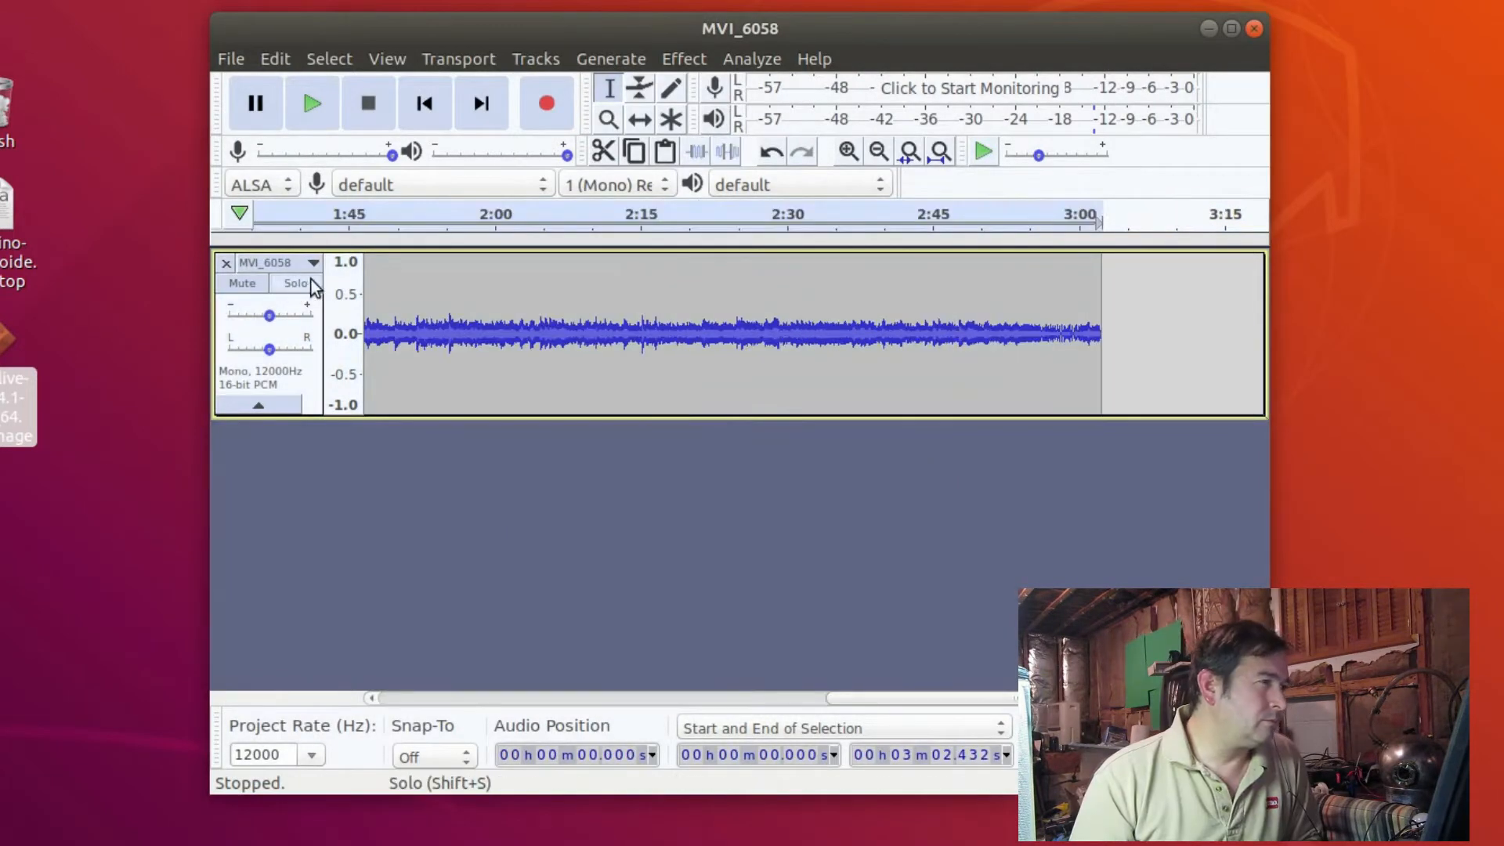
click(683, 58)
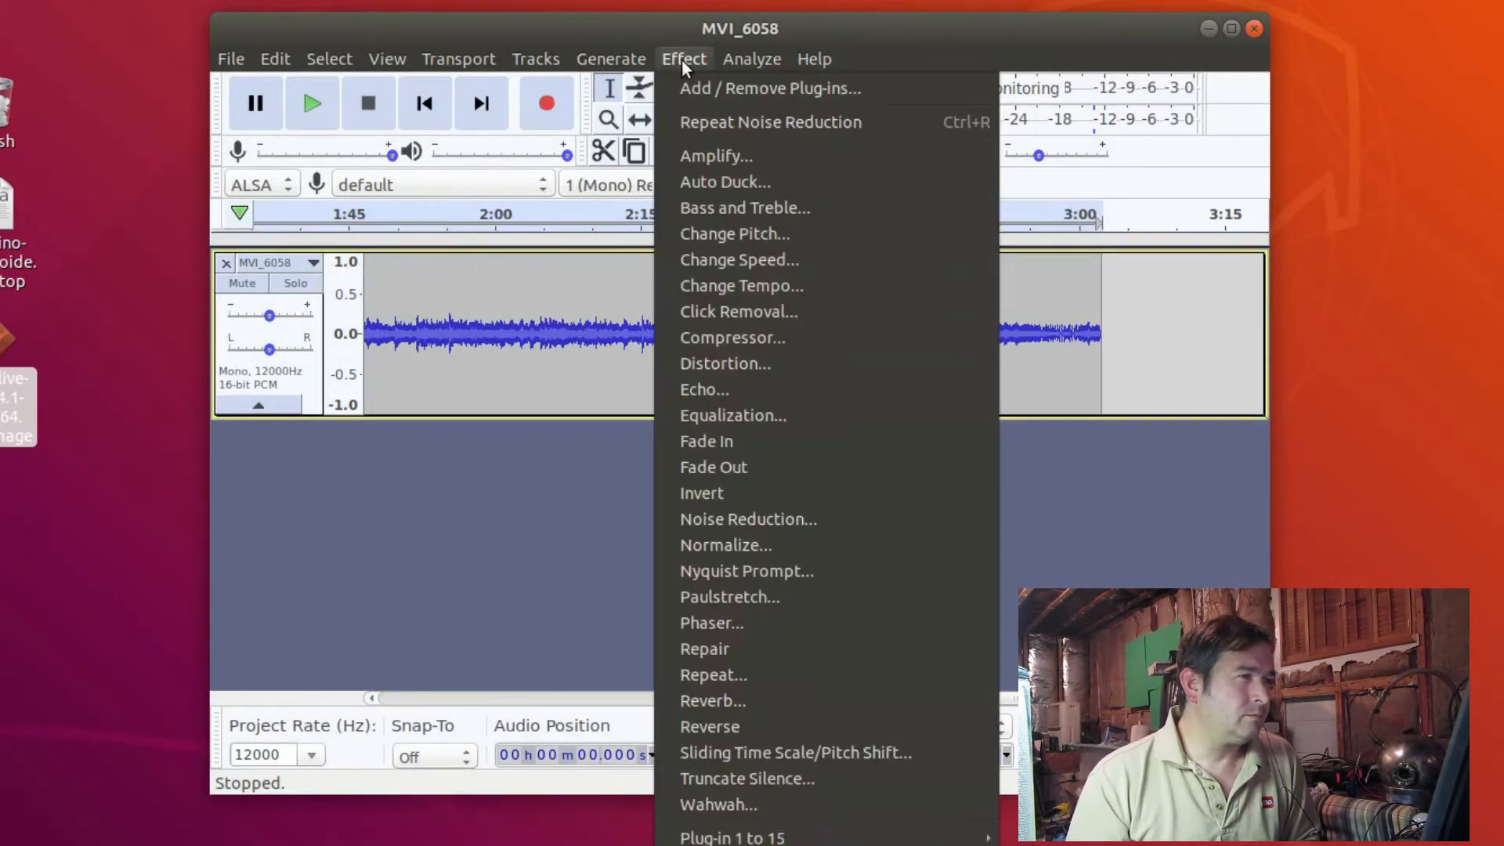
click(735, 156)
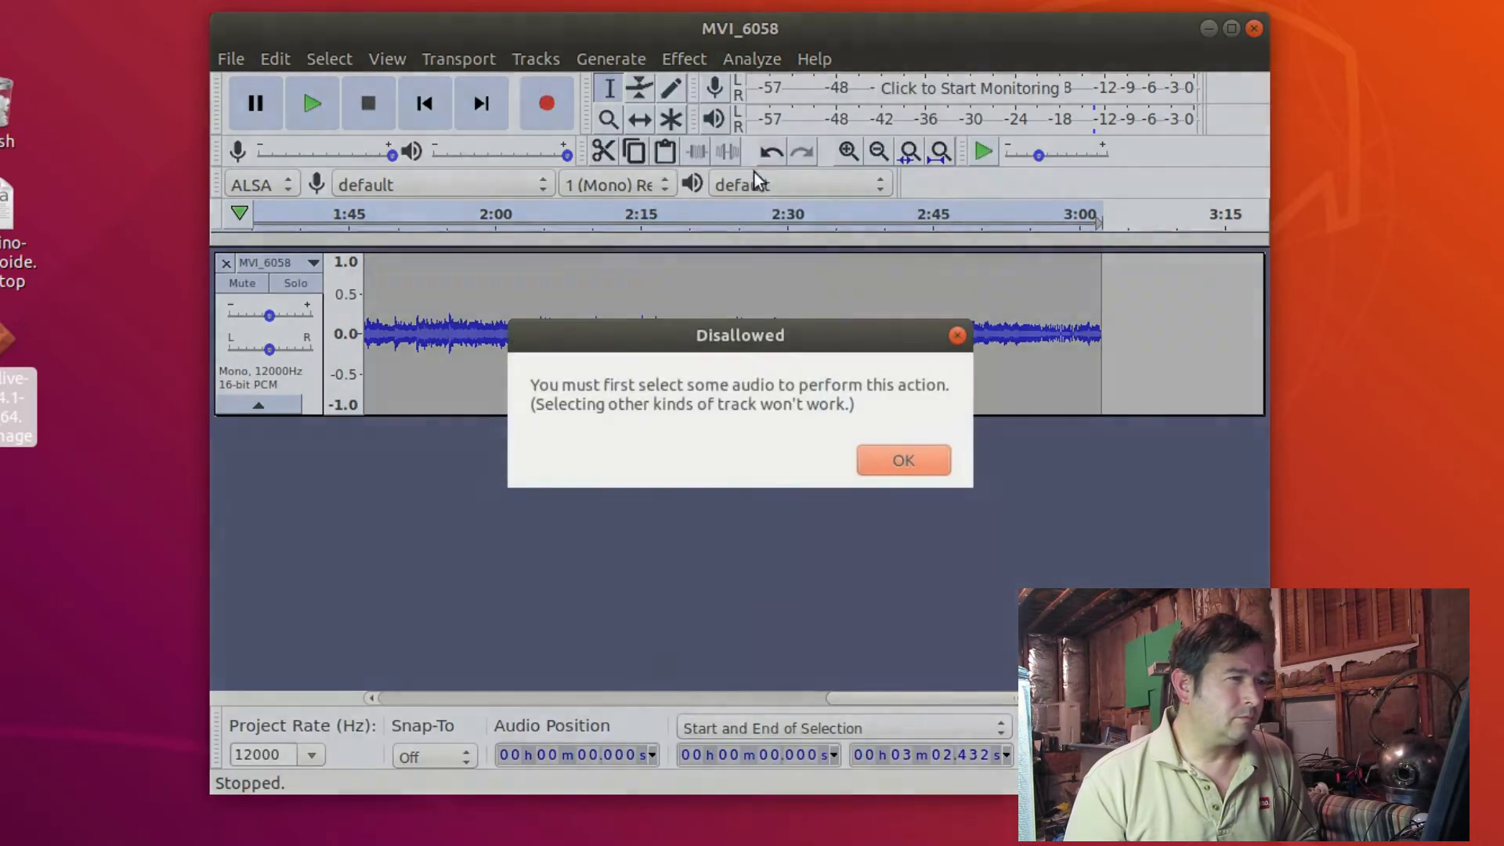
click(898, 457)
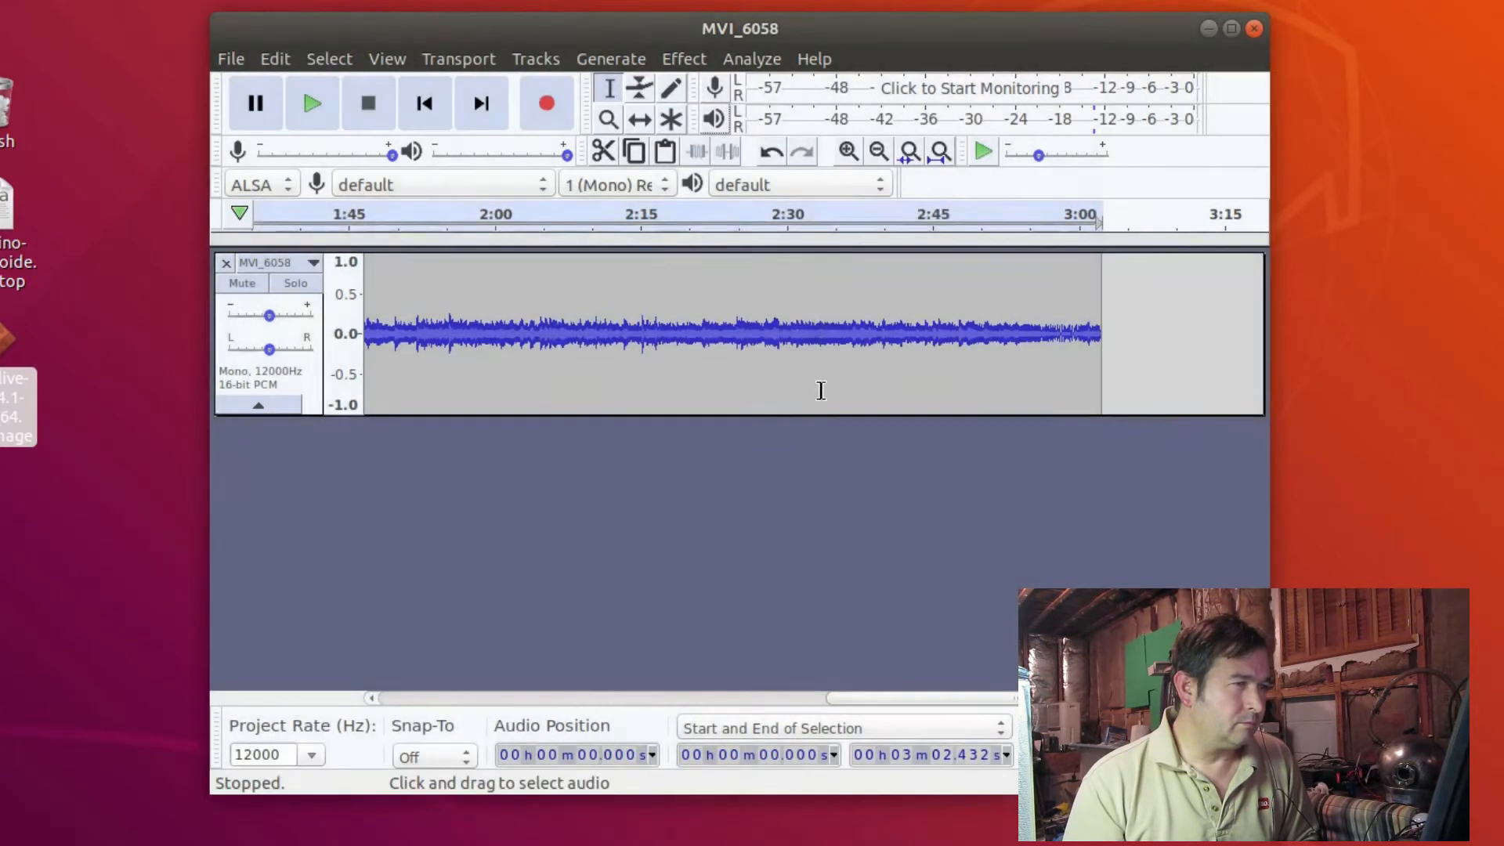
Select the entire MVI_6058 track and amplify it by 11.698 dB to a new peak amplitude of 0.0 dB without clipping.
double_click(818, 389)
click(684, 59)
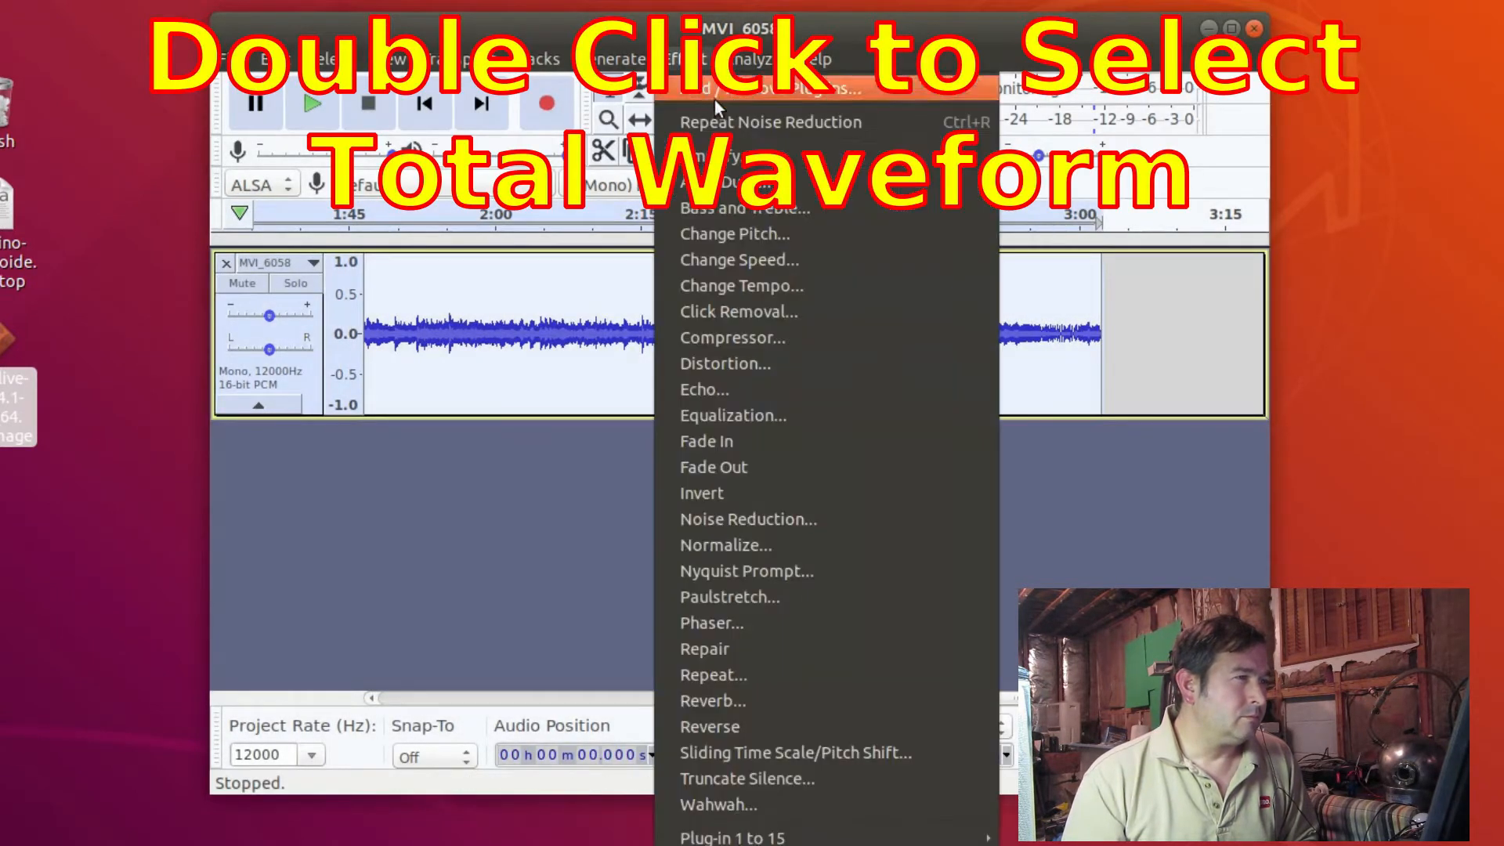
click(785, 162)
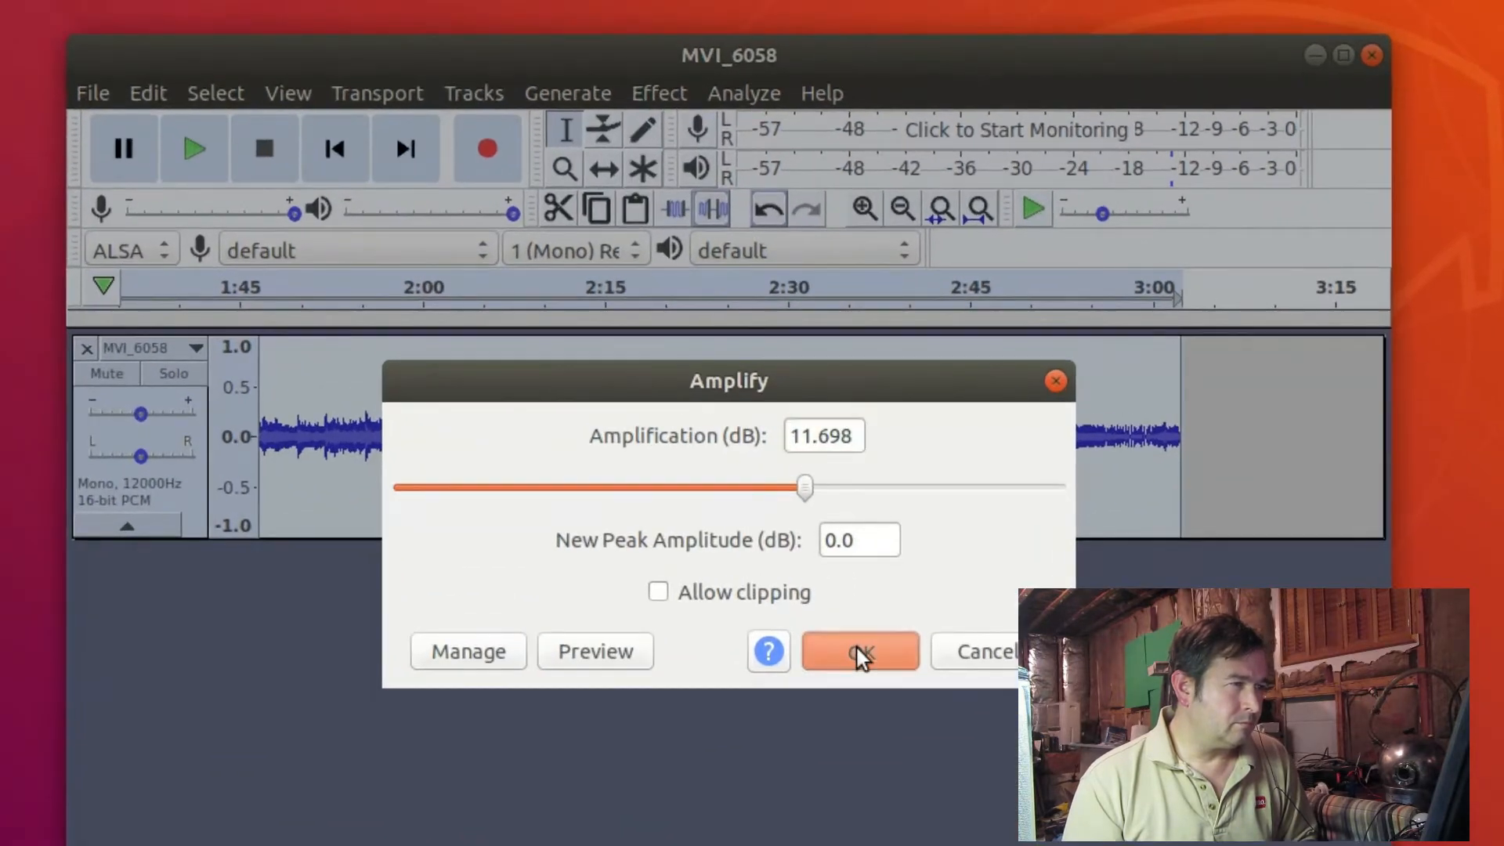
click(843, 505)
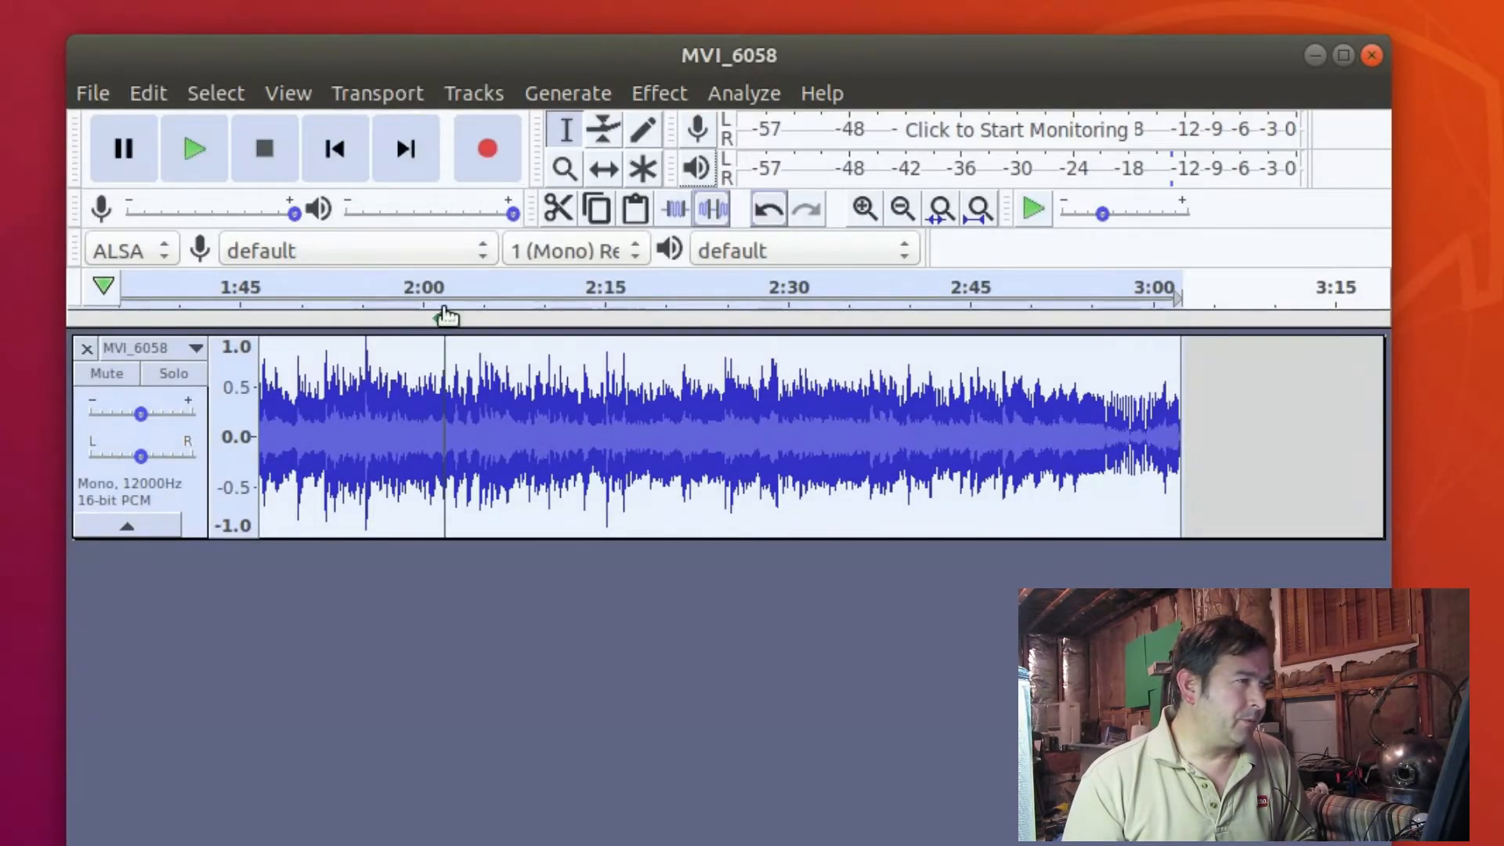
Listen to the amplified audio from about 2:03 and again from about 1:49, and stop playback.
click(461, 283)
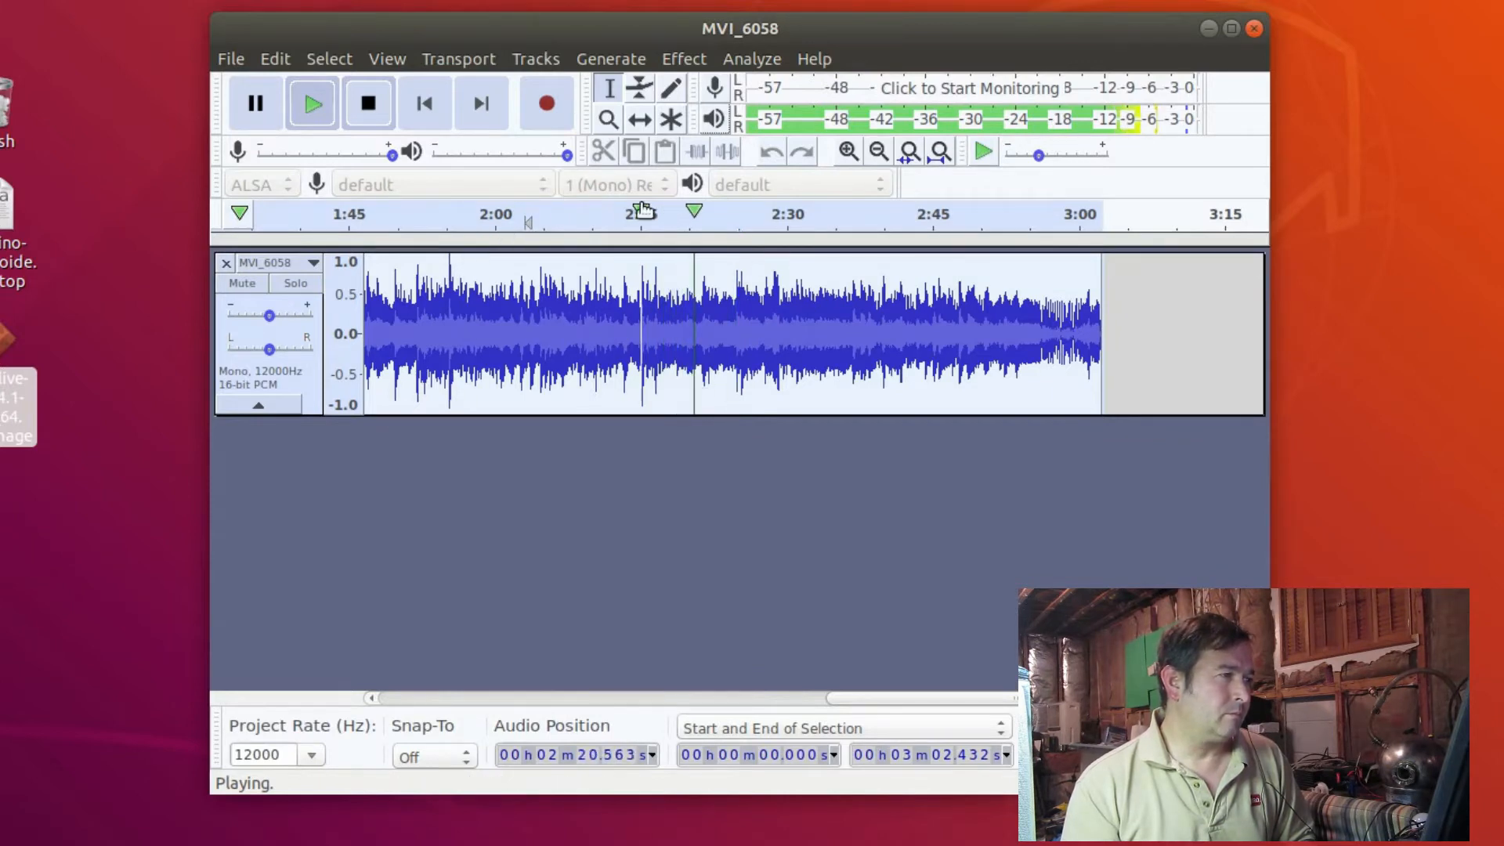
click(369, 100)
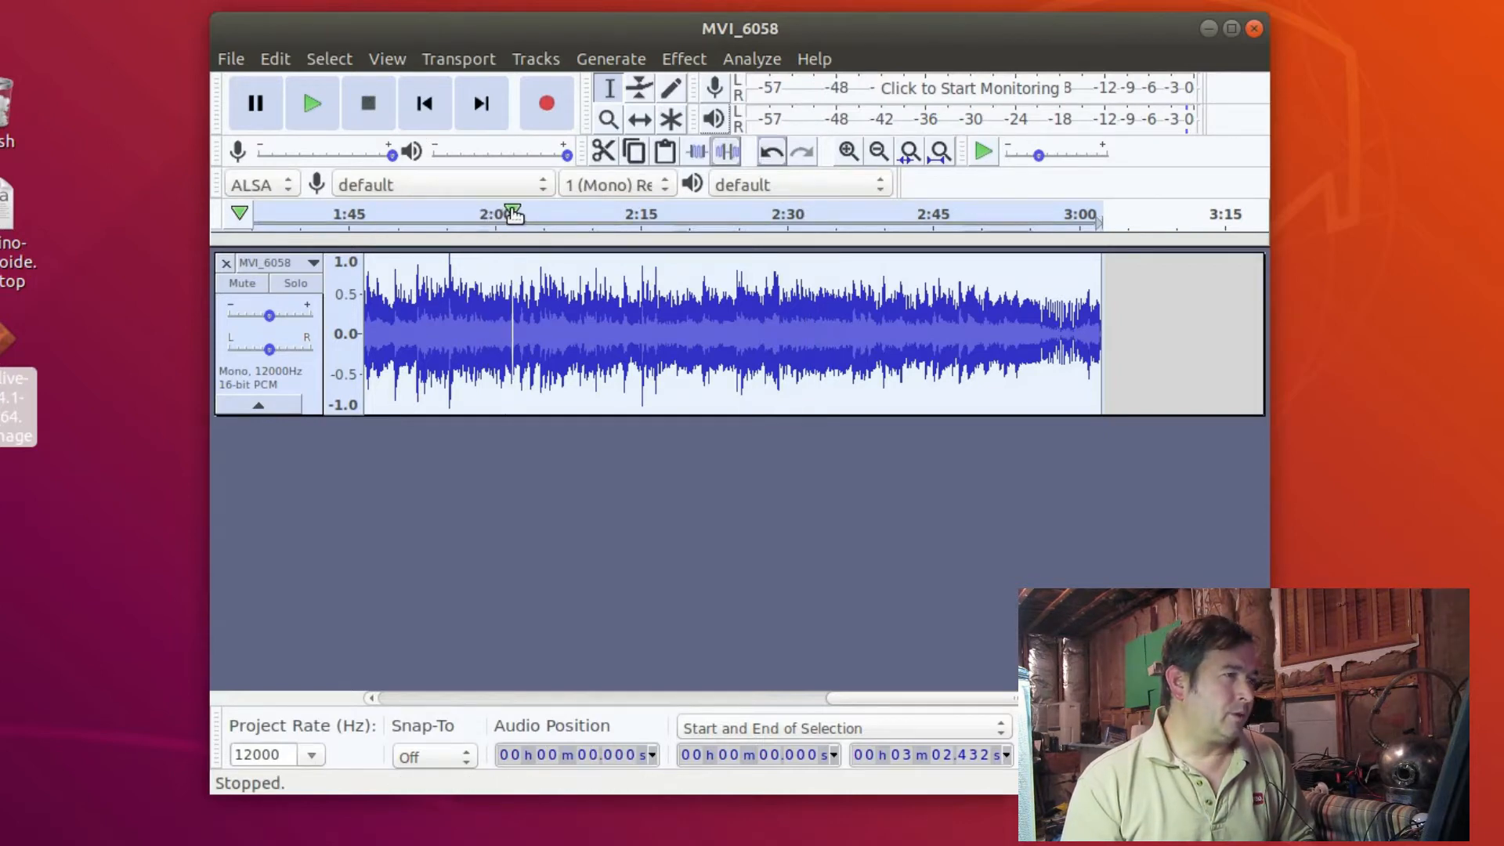
drag(511, 215, 429, 219)
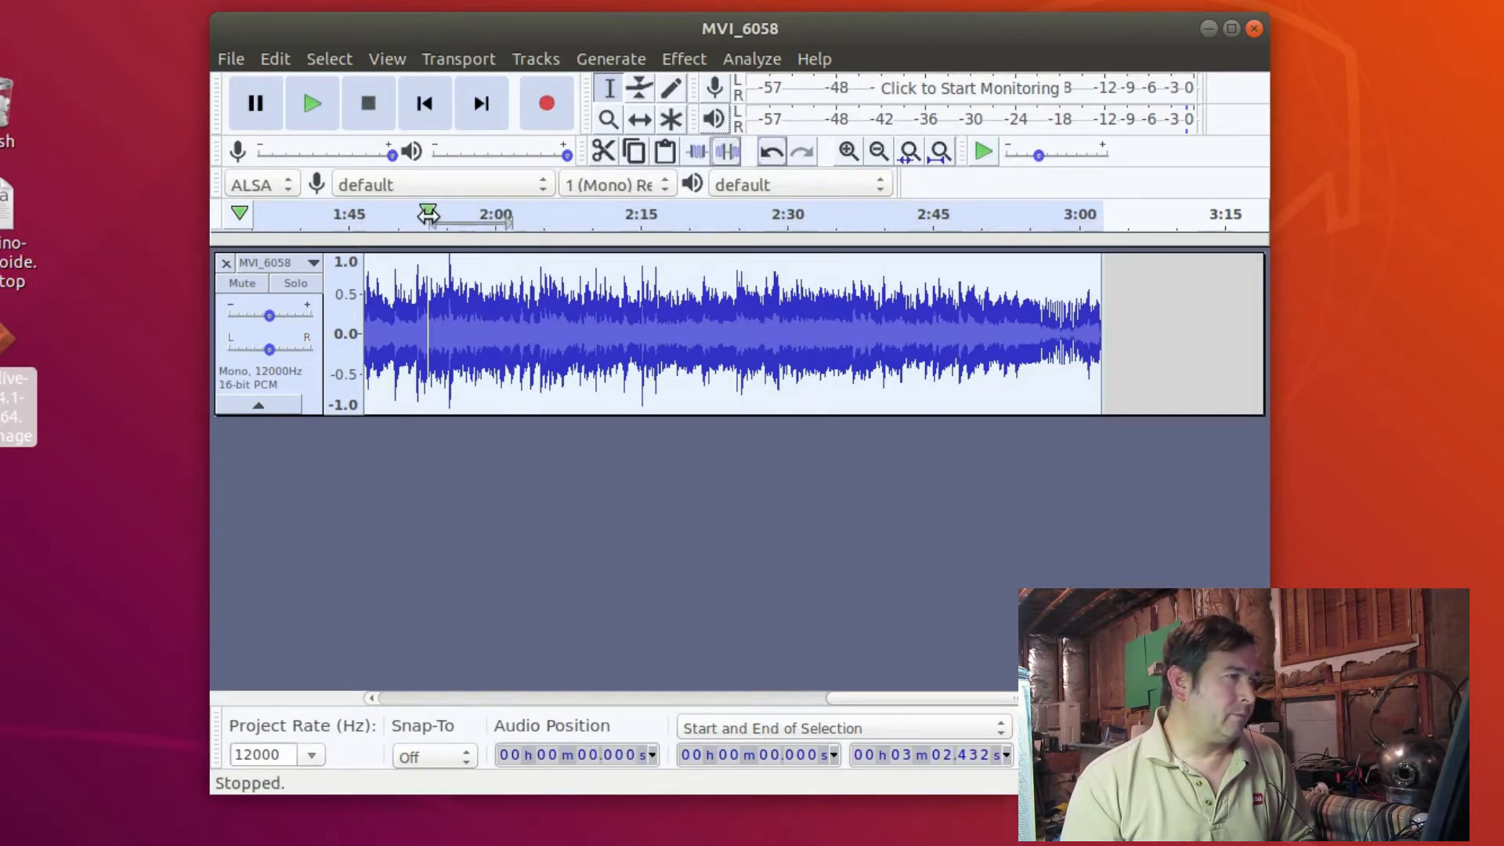
click(465, 484)
click(406, 401)
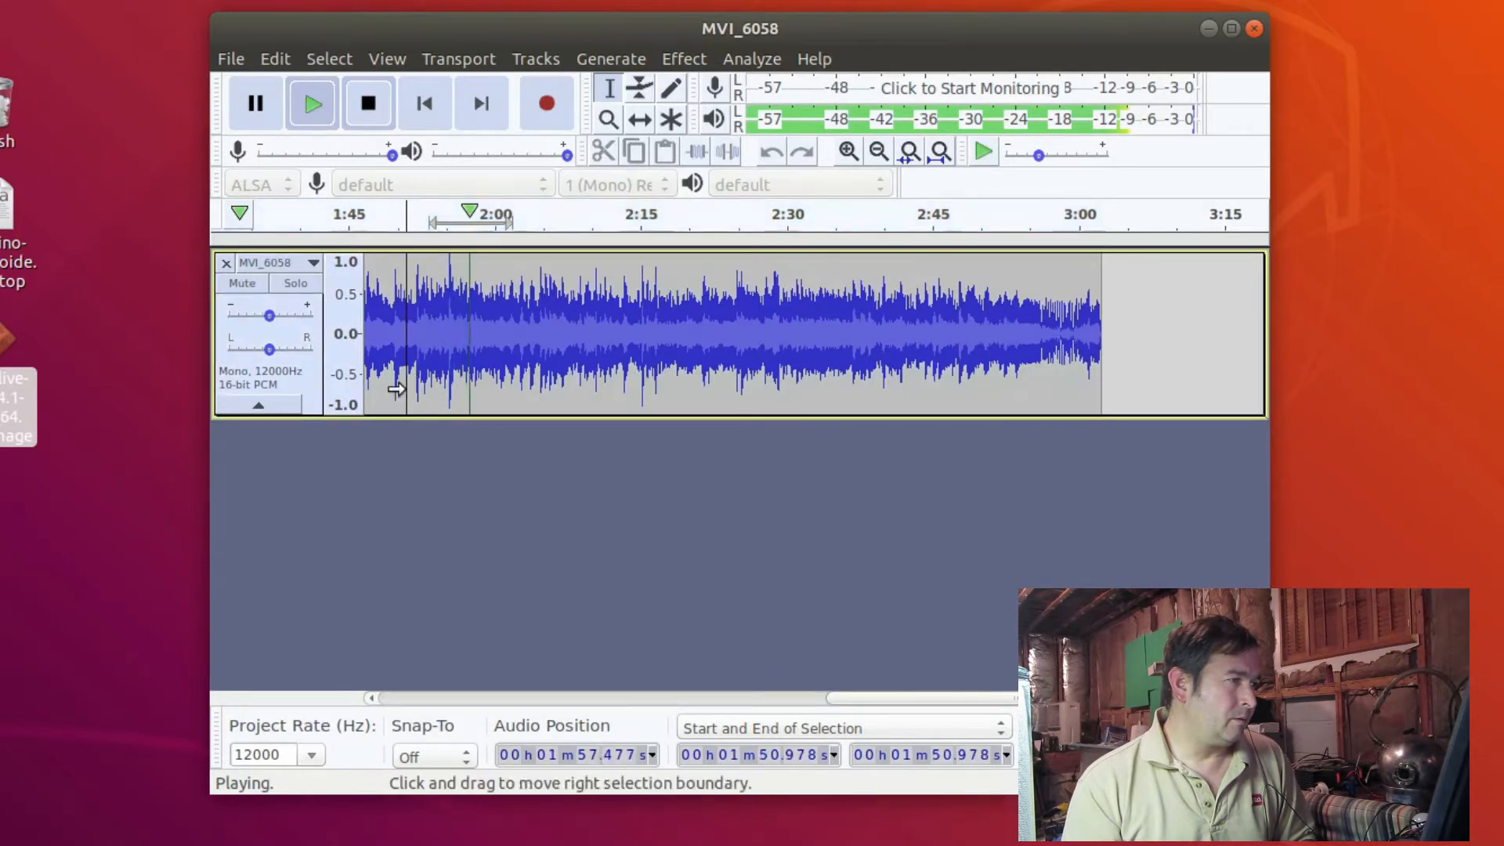
click(386, 214)
click(385, 214)
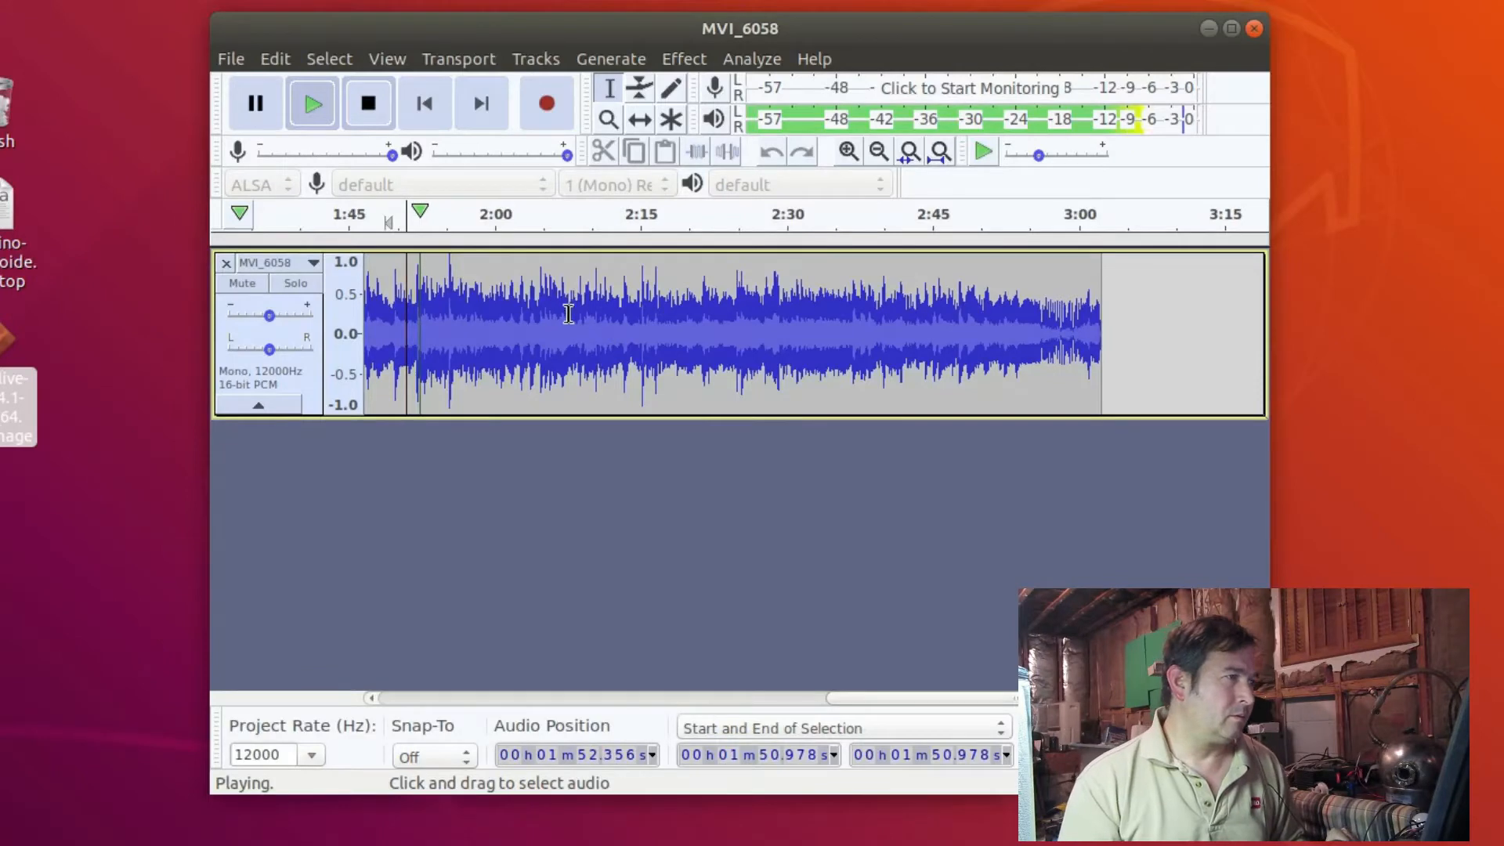
click(369, 113)
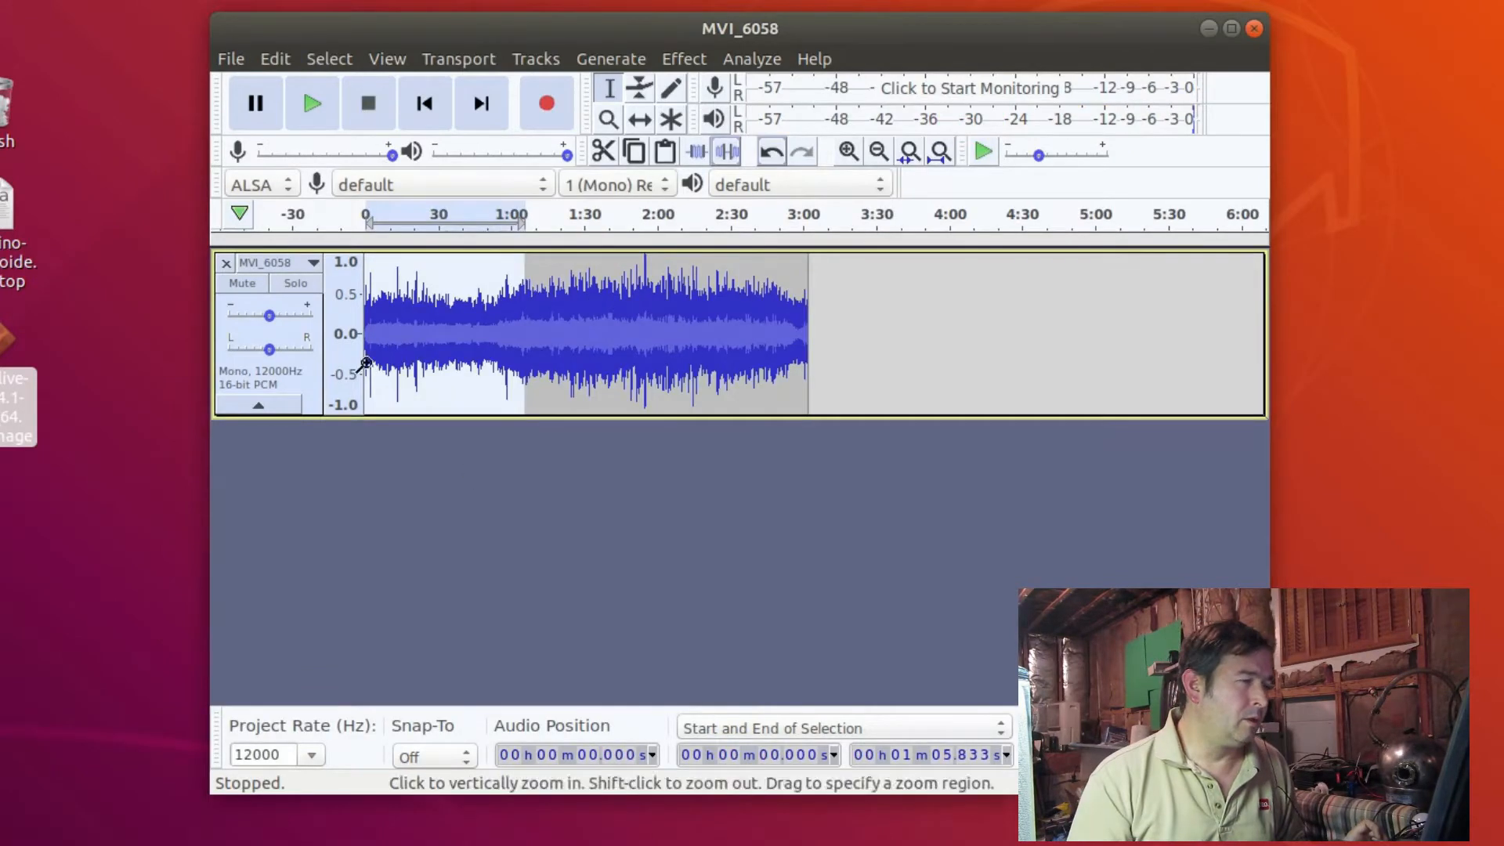
Listen to the amplified track from about 0:11 and from about 1:05, and stop playback.
click(440, 464)
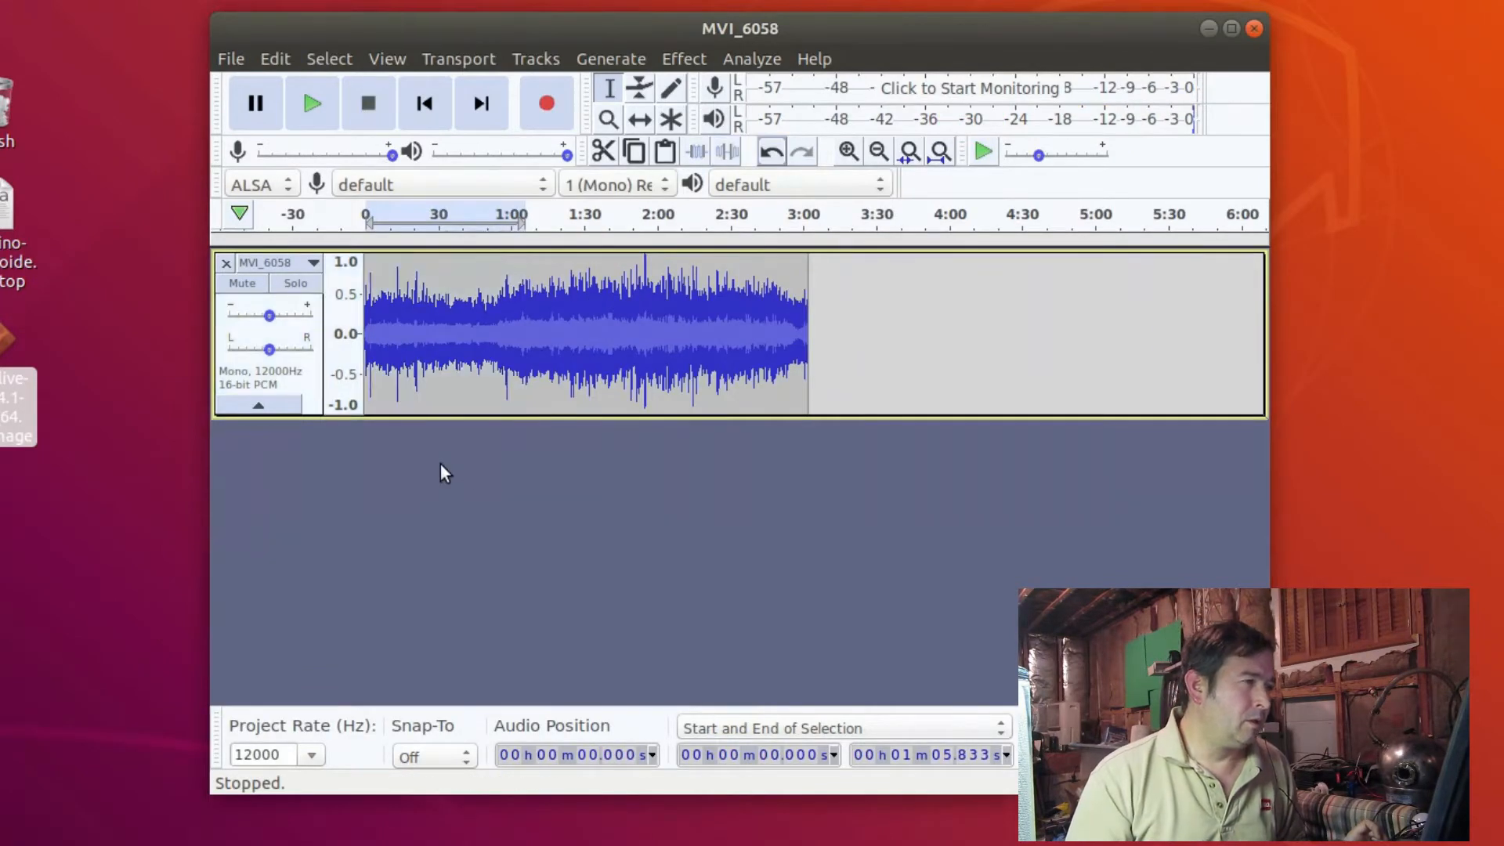
click(393, 265)
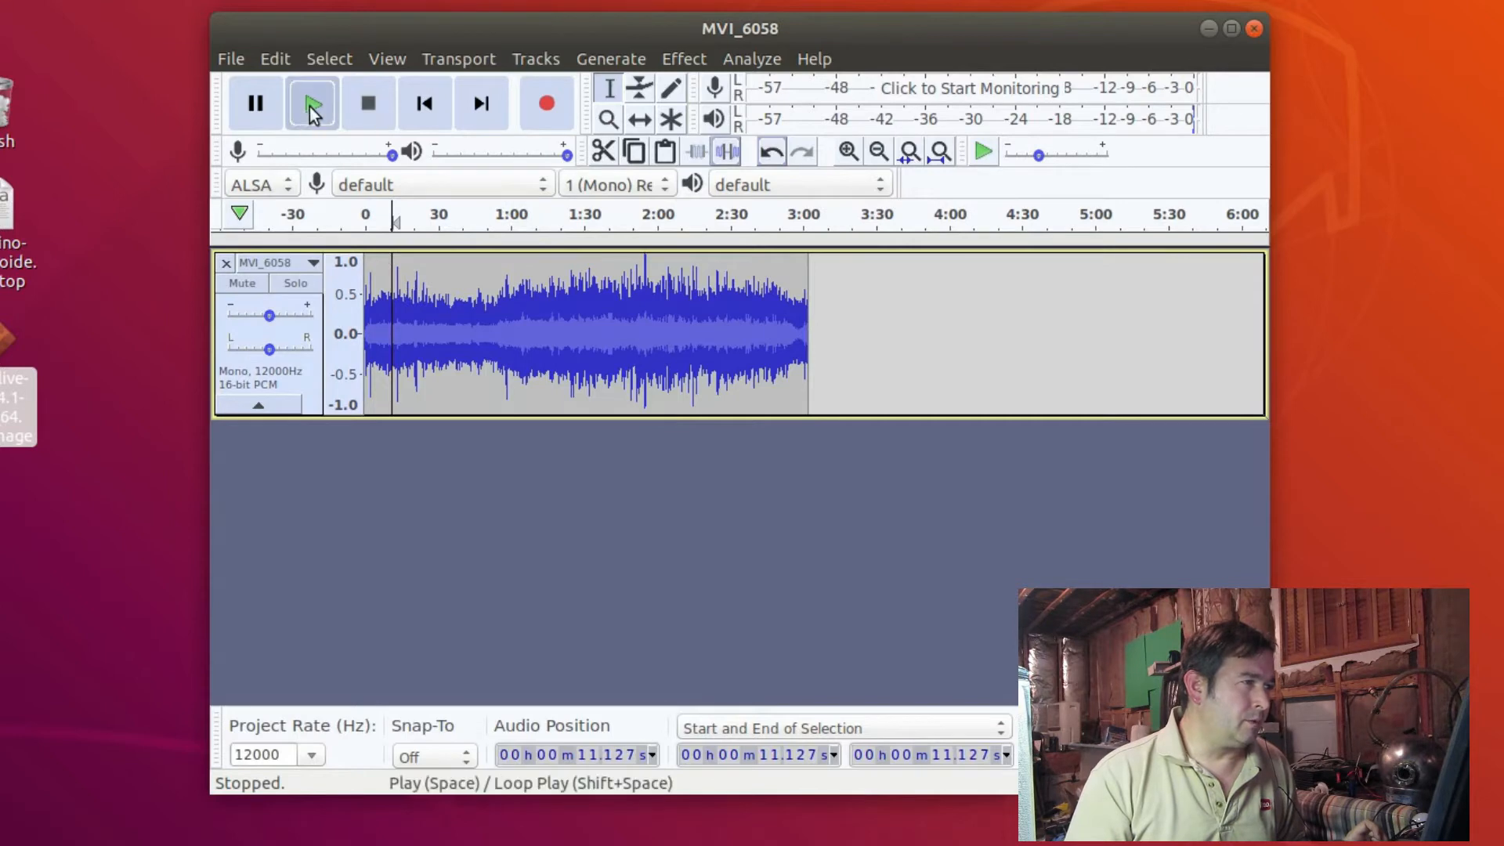
click(310, 108)
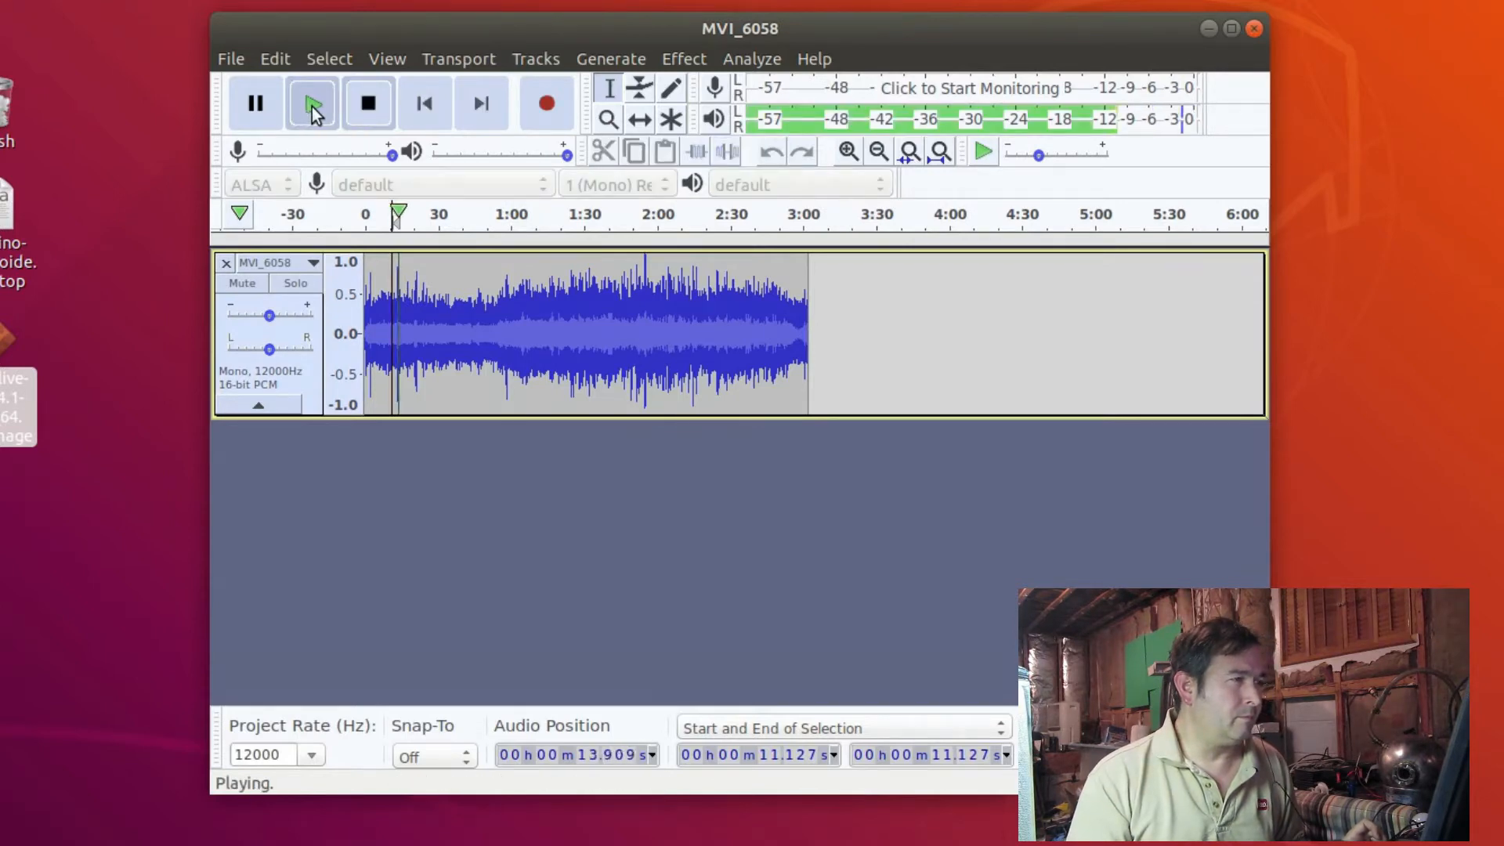
click(516, 231)
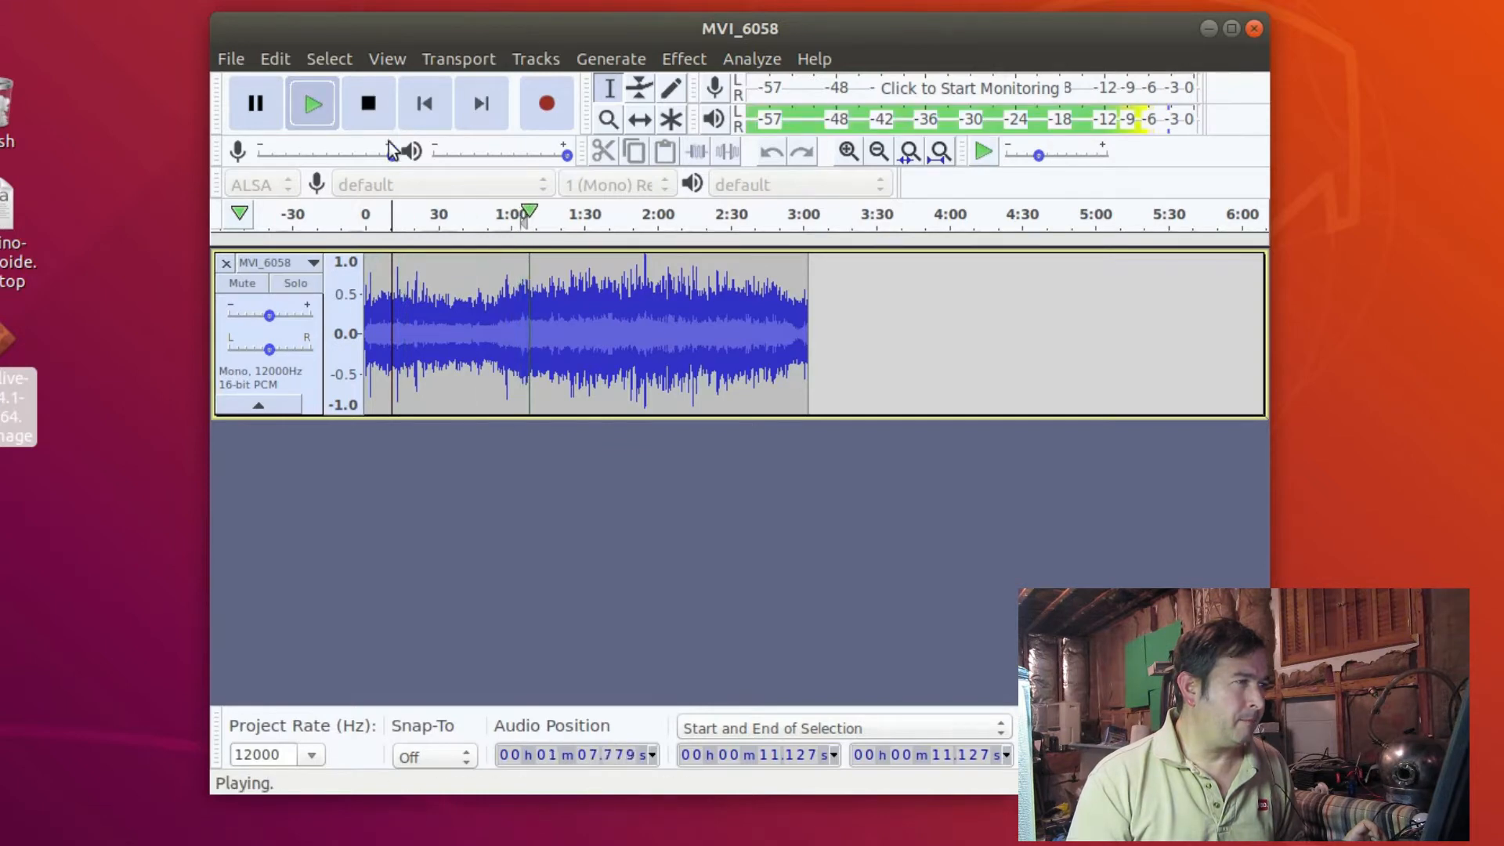
click(368, 106)
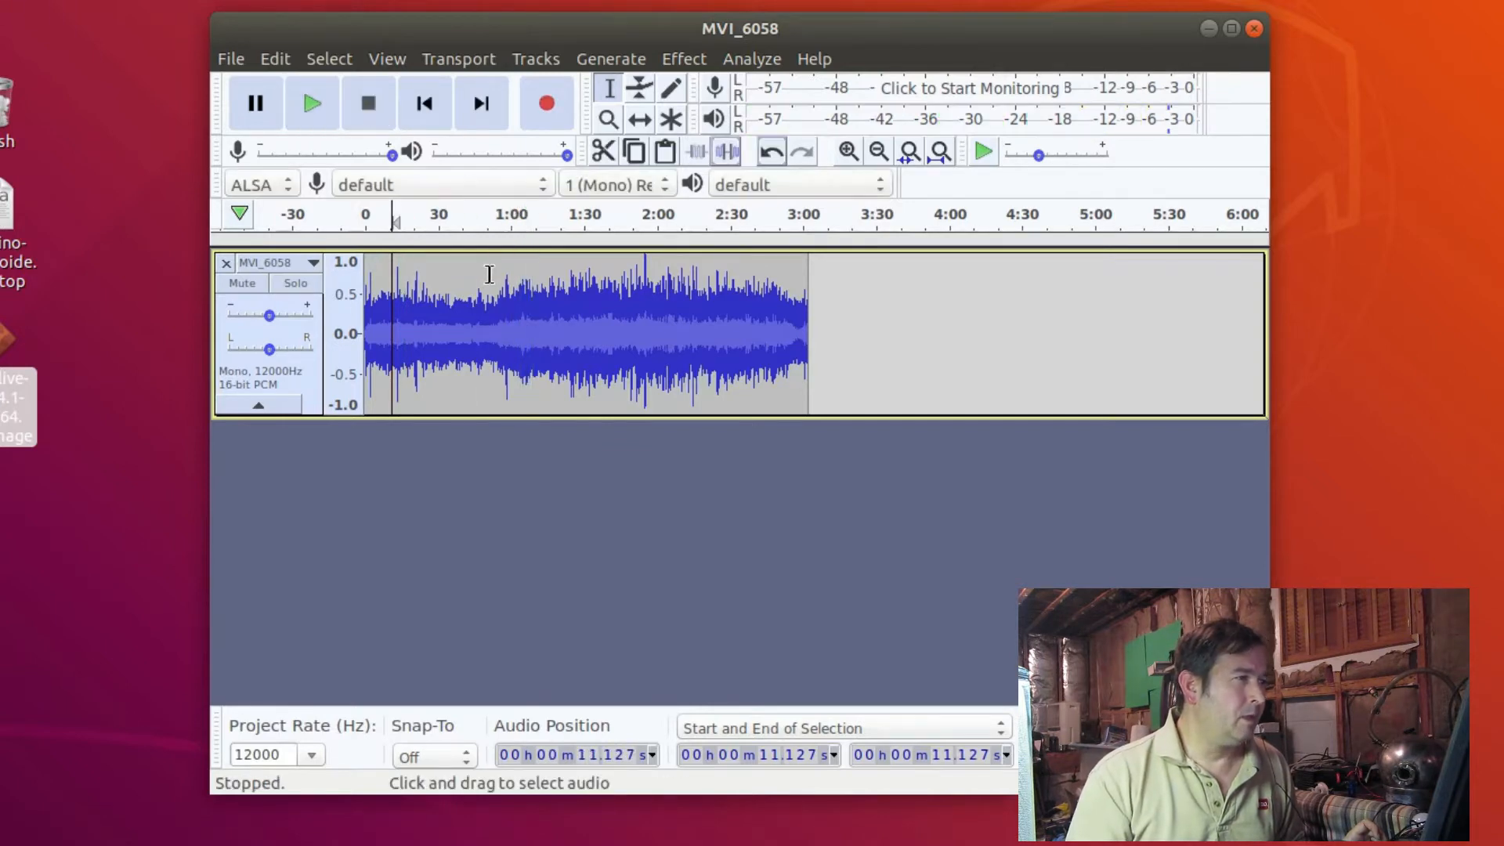
Try to open Noise Reduction with only the cursor placed at about 0:41, and dismiss the message.
click(466, 290)
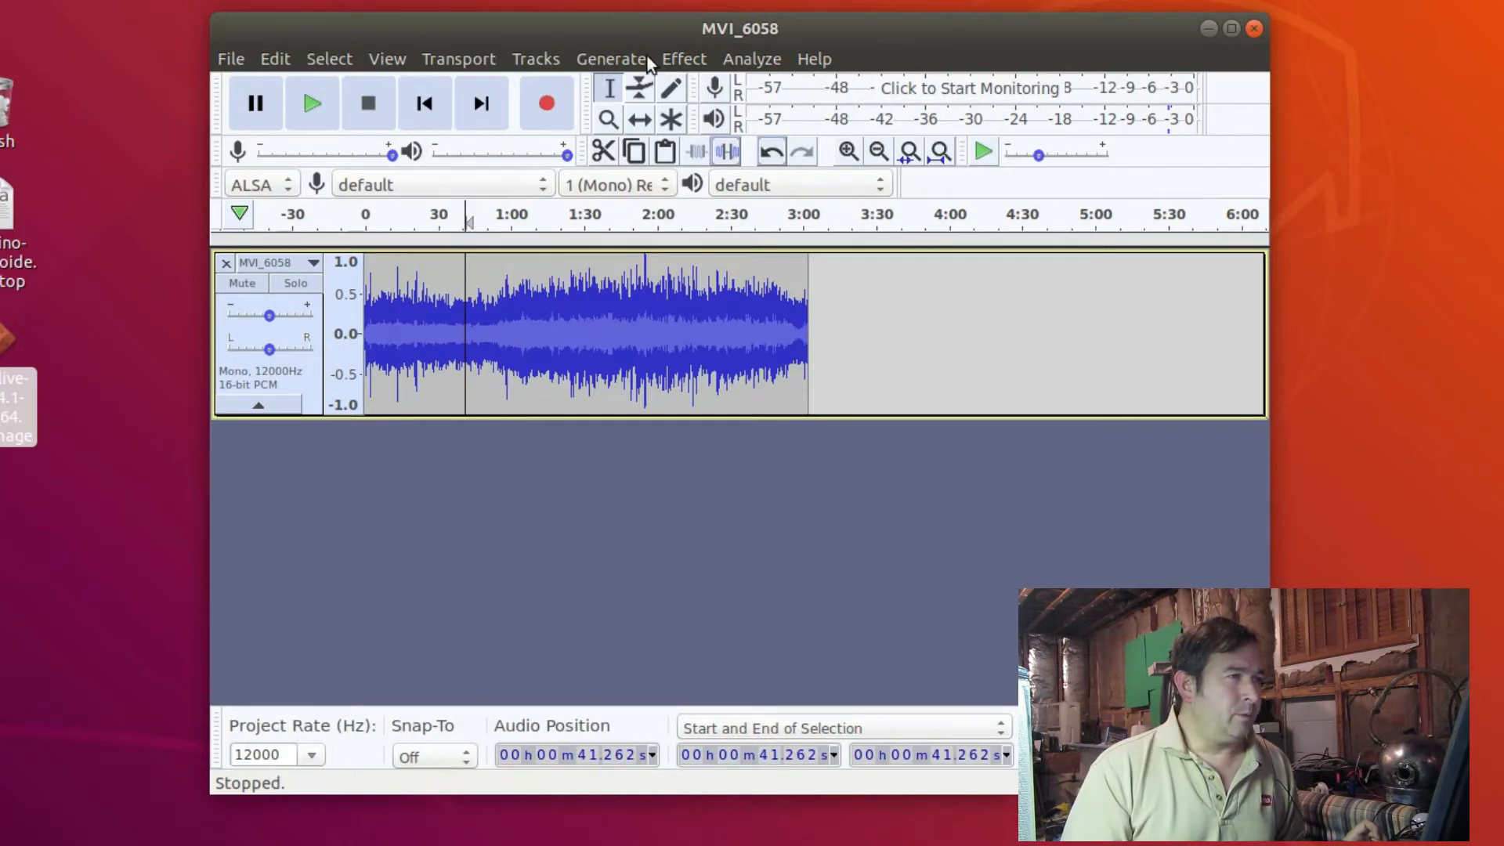
click(681, 59)
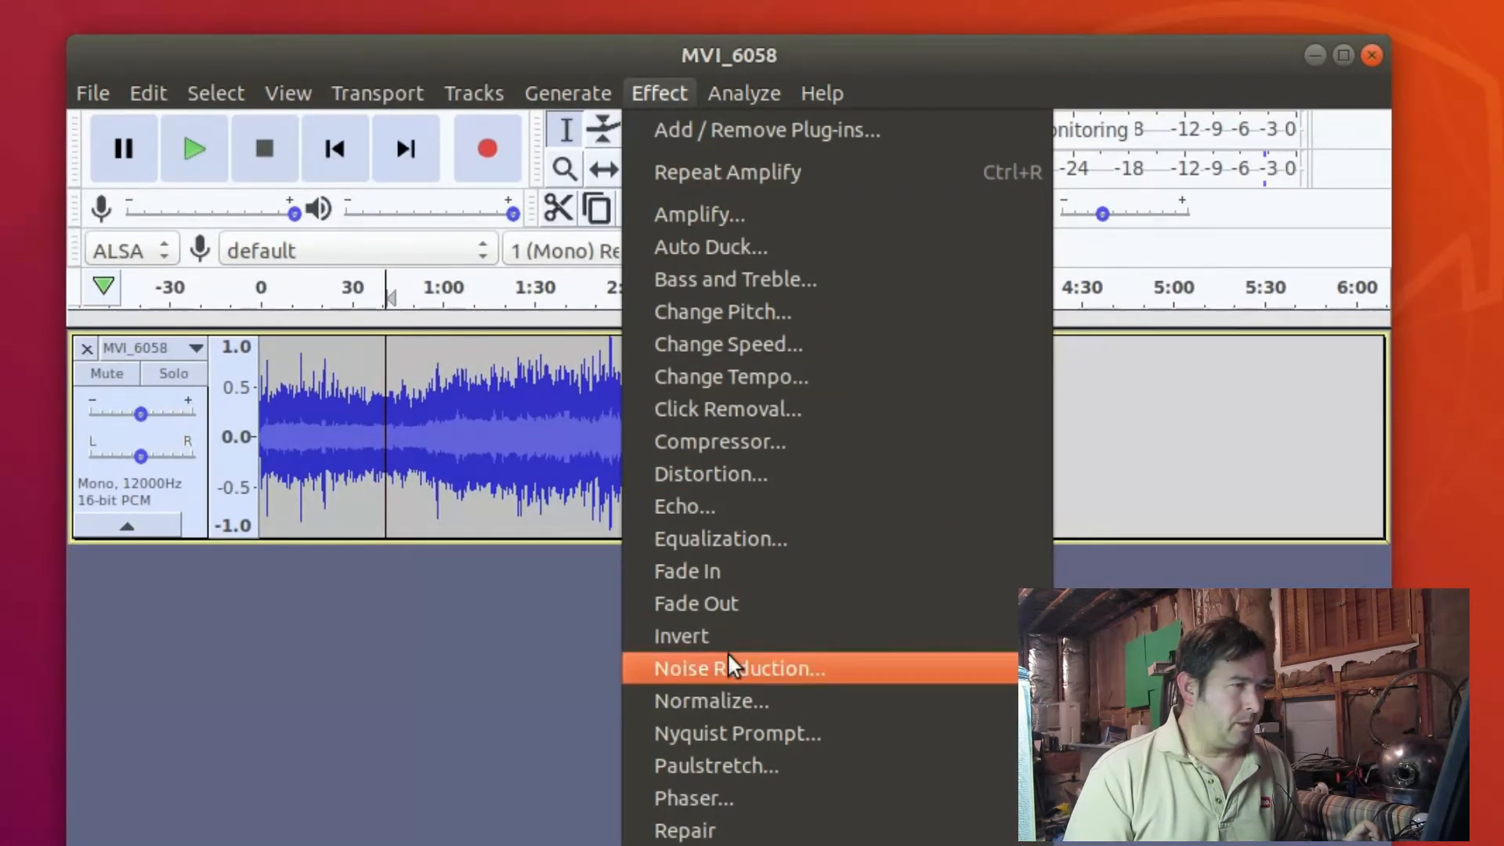
click(743, 666)
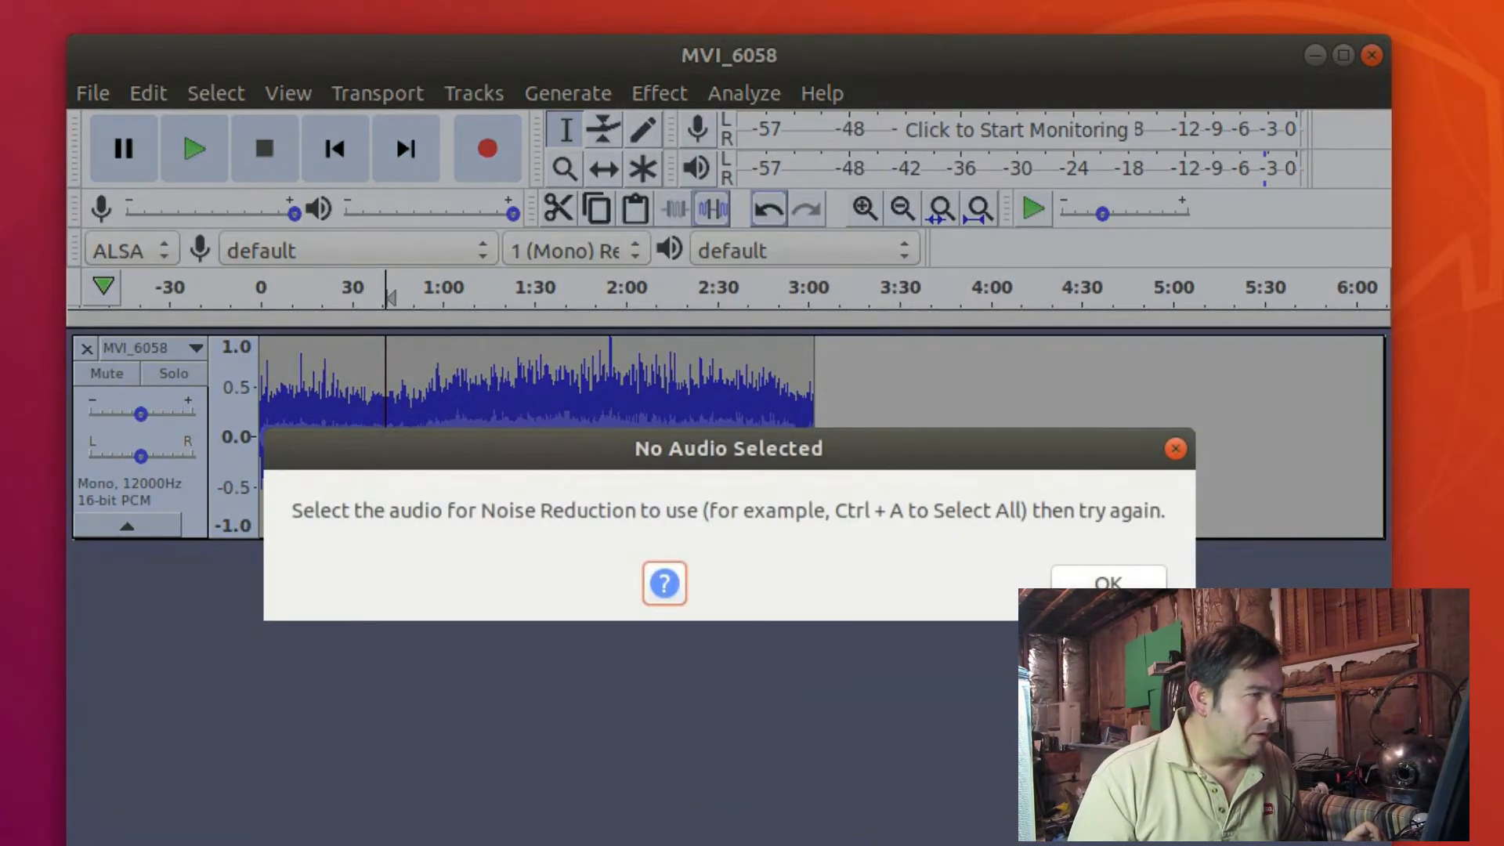
key(Return)
Select the section from about 0:05 to 0:41 and capture it as the noise profile in Noise Reduction.
drag(386, 345, 296, 359)
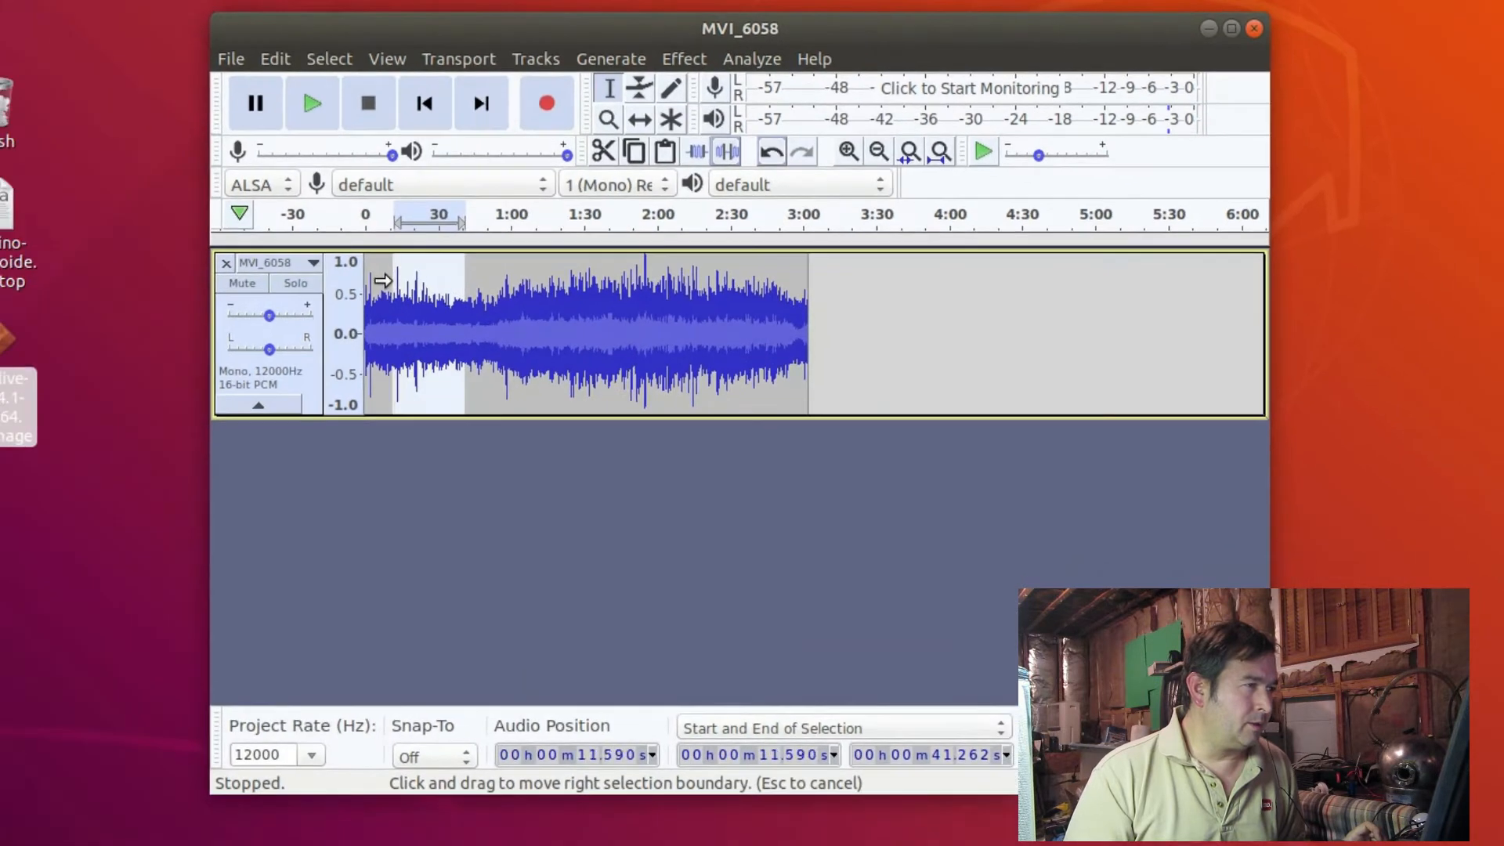
drag(391, 281, 376, 284)
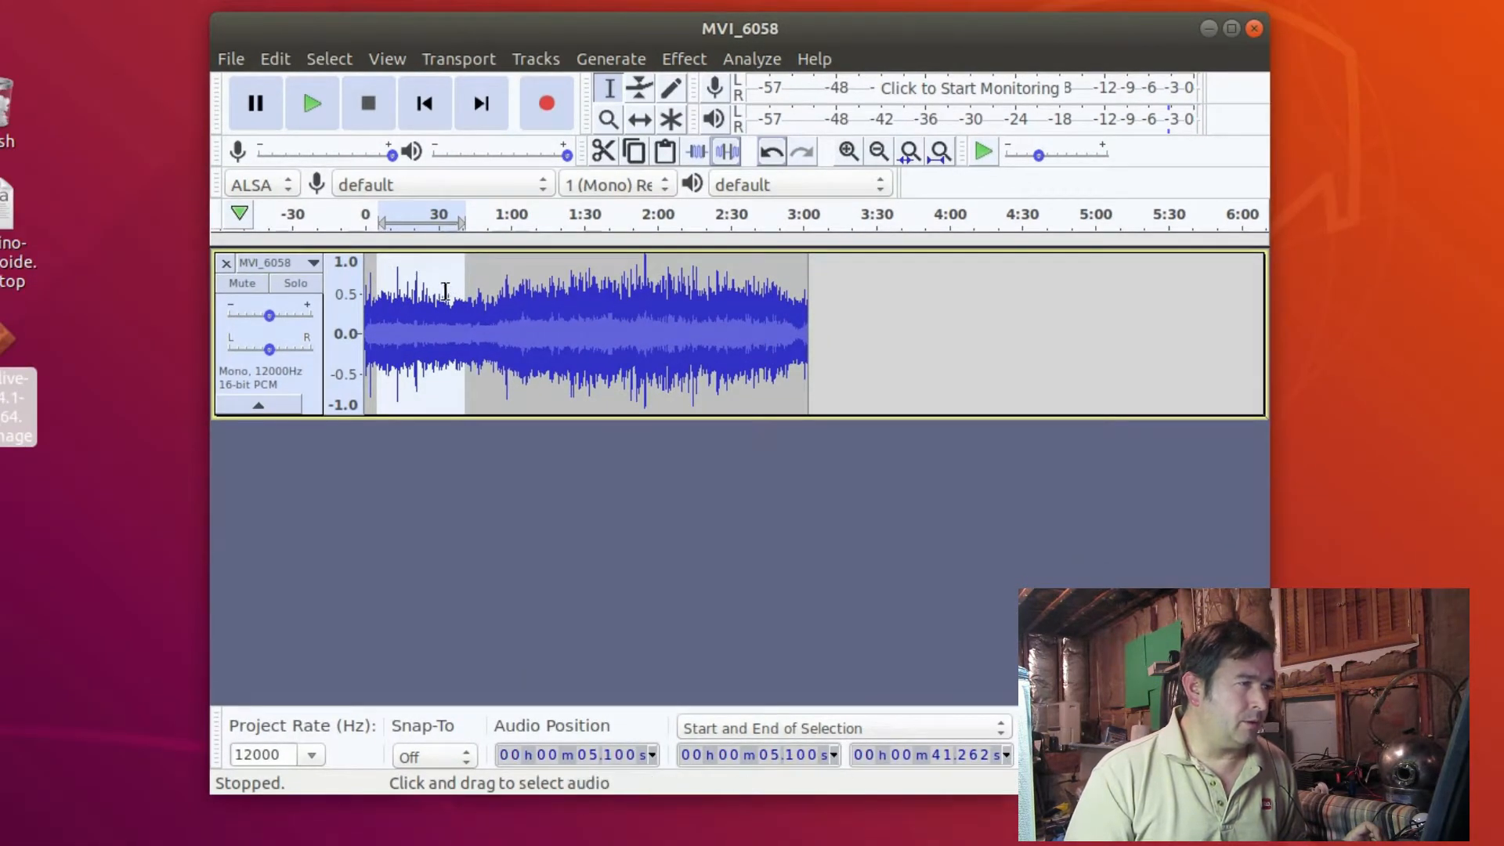
click(686, 59)
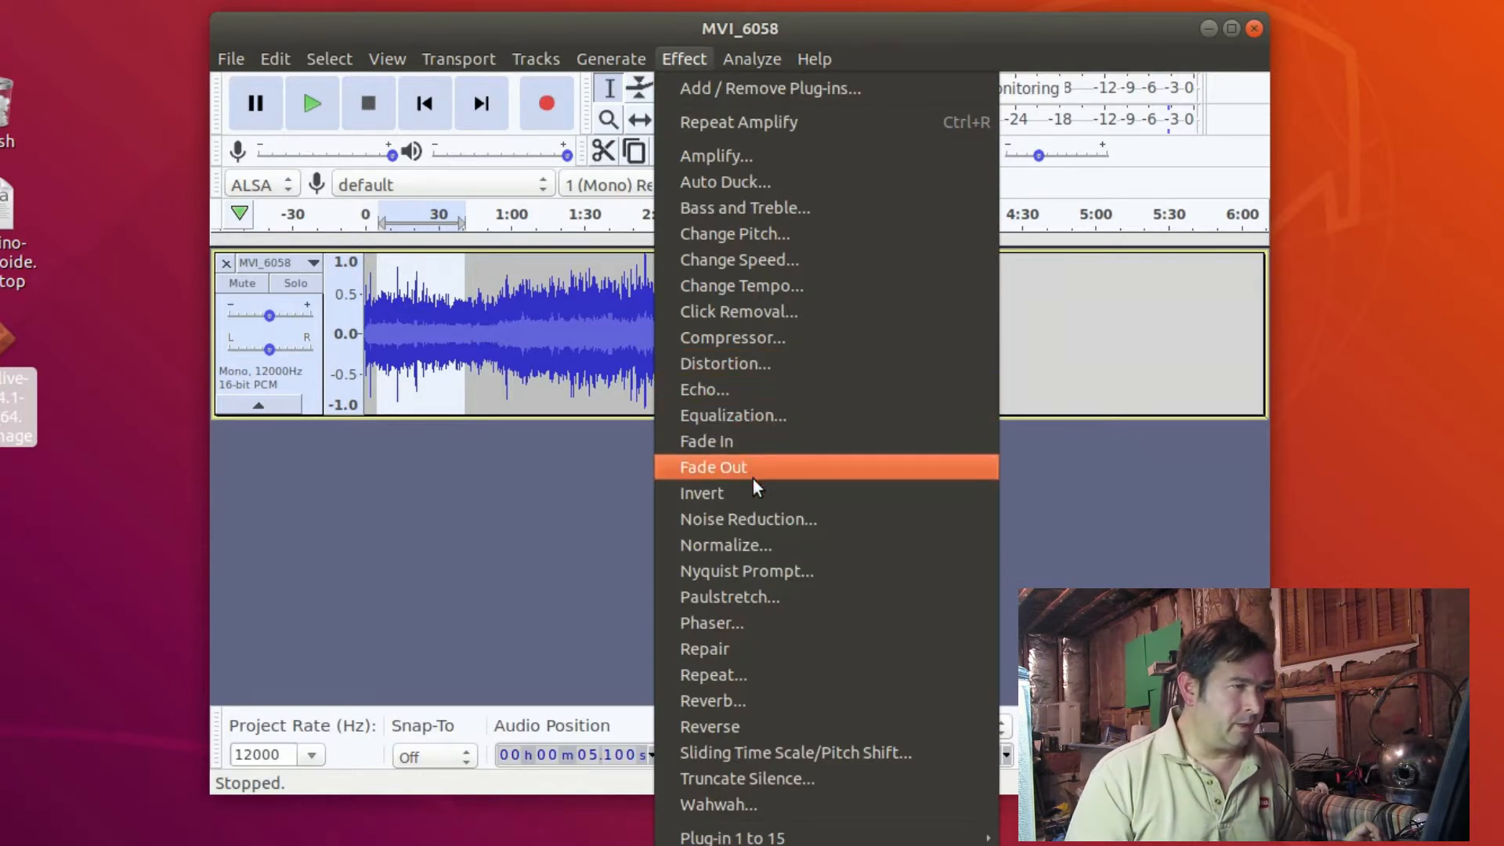
click(758, 519)
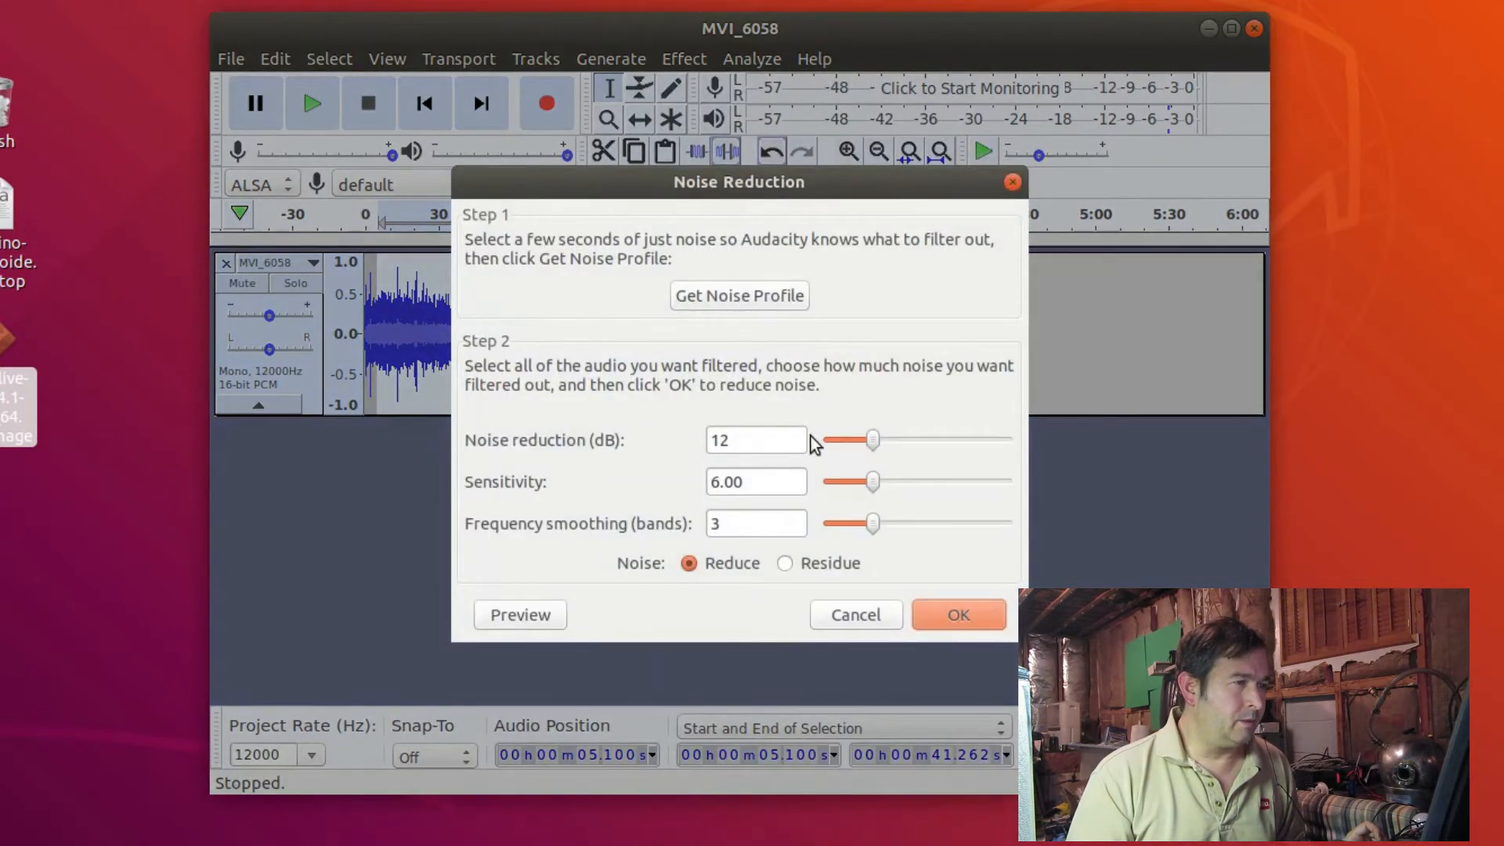
click(764, 295)
Select the whole track and apply Noise Reduction to the amplified audio with 12 dB, sensitivity 6.00, 3 smoothing bands and Reduce.
click(516, 267)
key(ctrl+a)
click(674, 59)
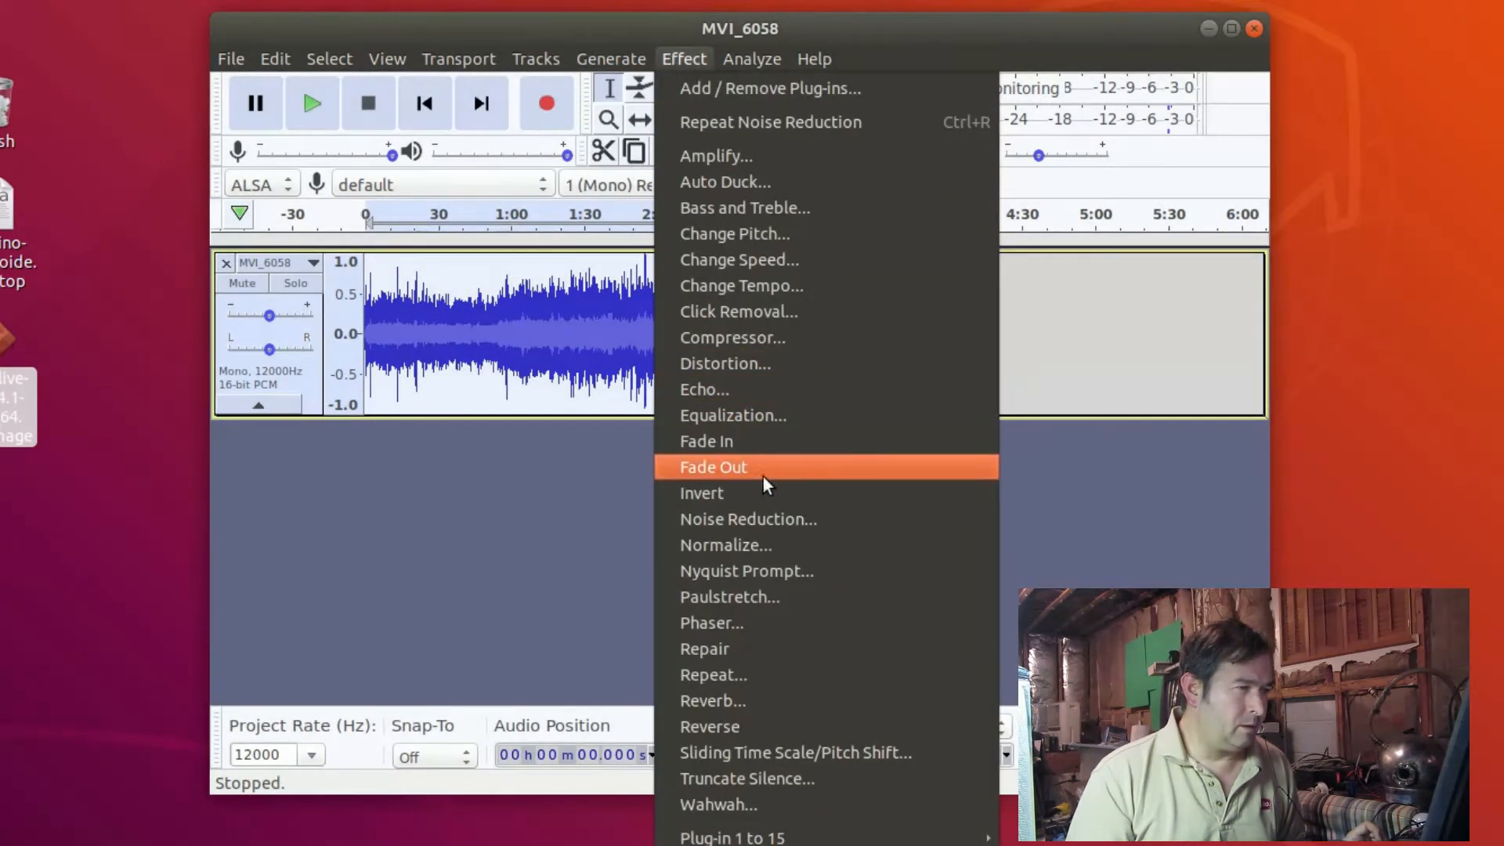
click(771, 519)
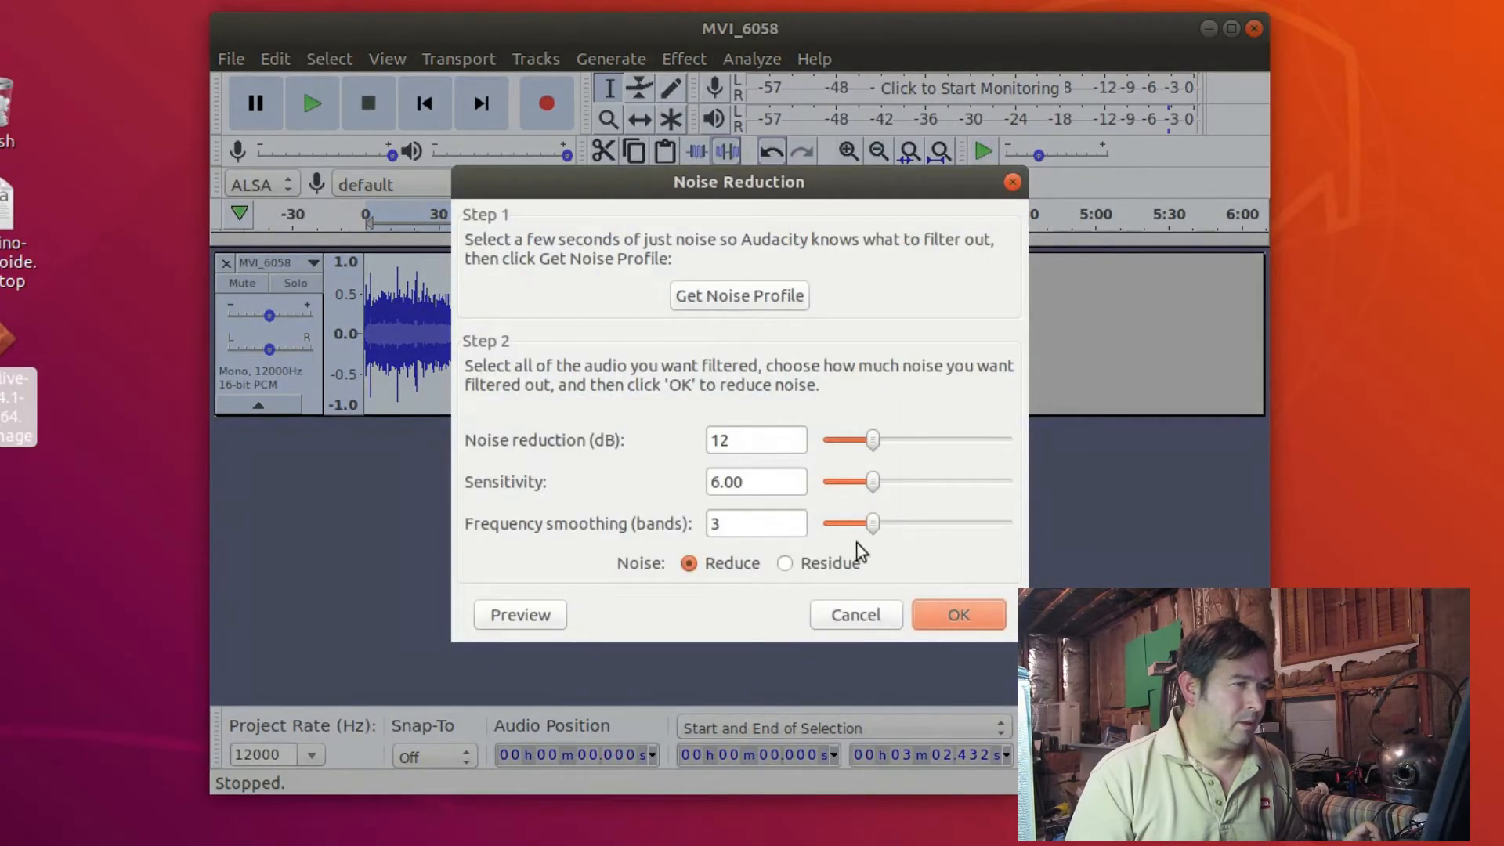
click(964, 618)
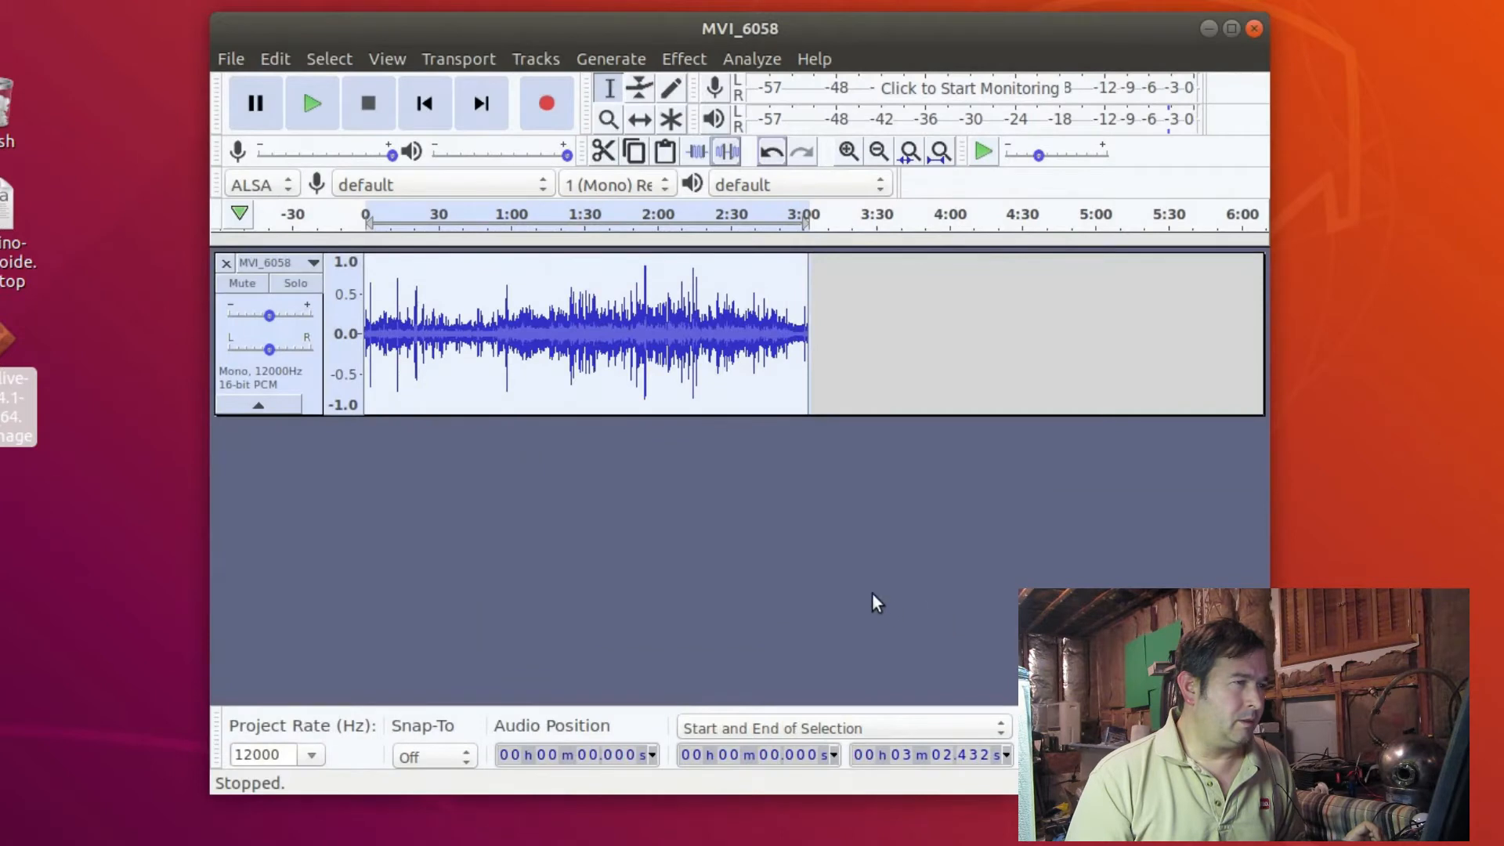
Listen to the noise-reduced audio from about 0:46 and stop playback.
click(478, 266)
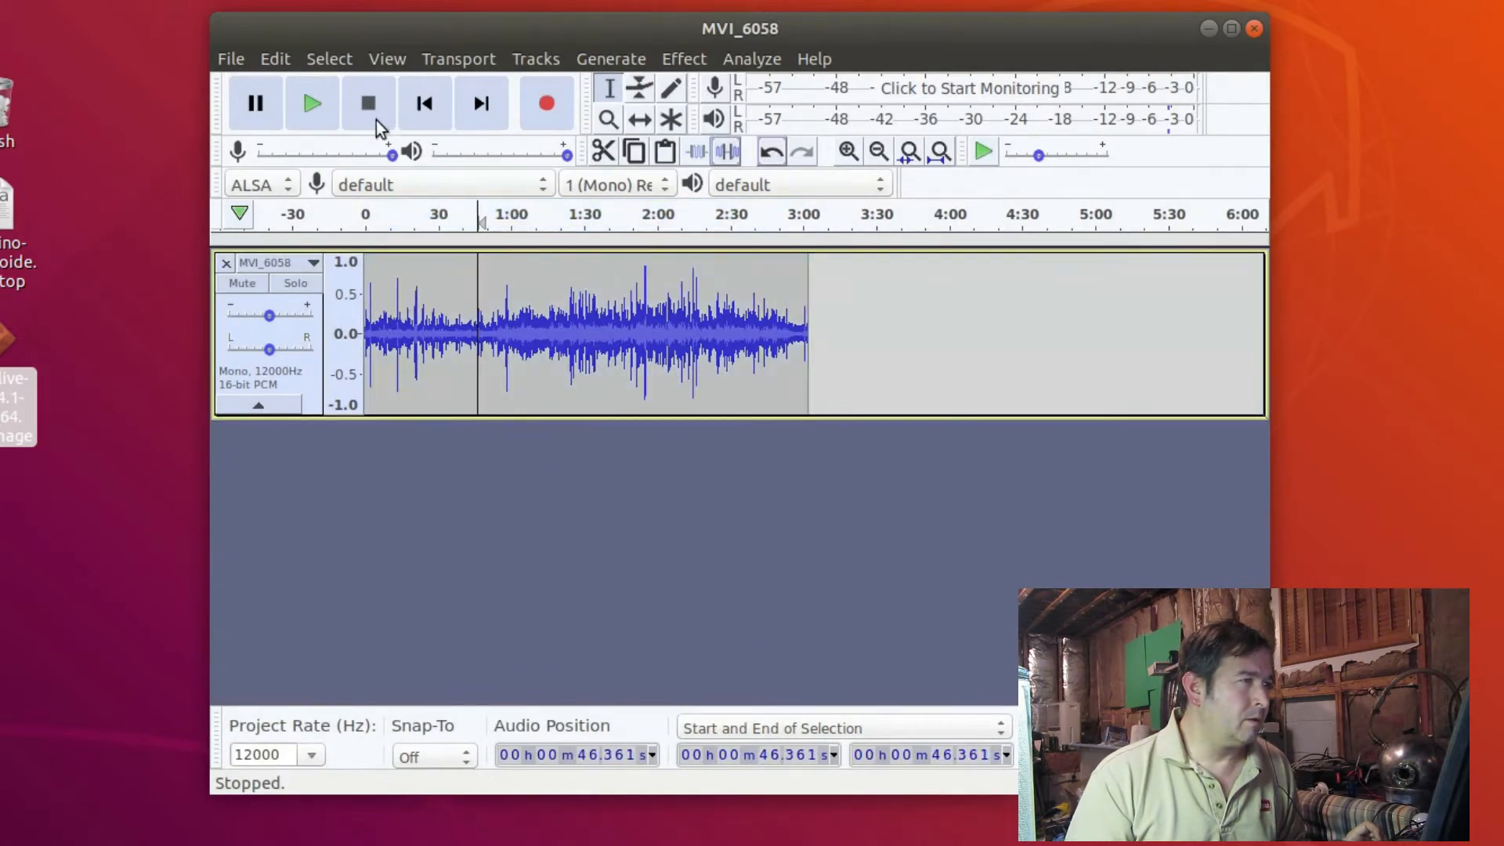
click(328, 105)
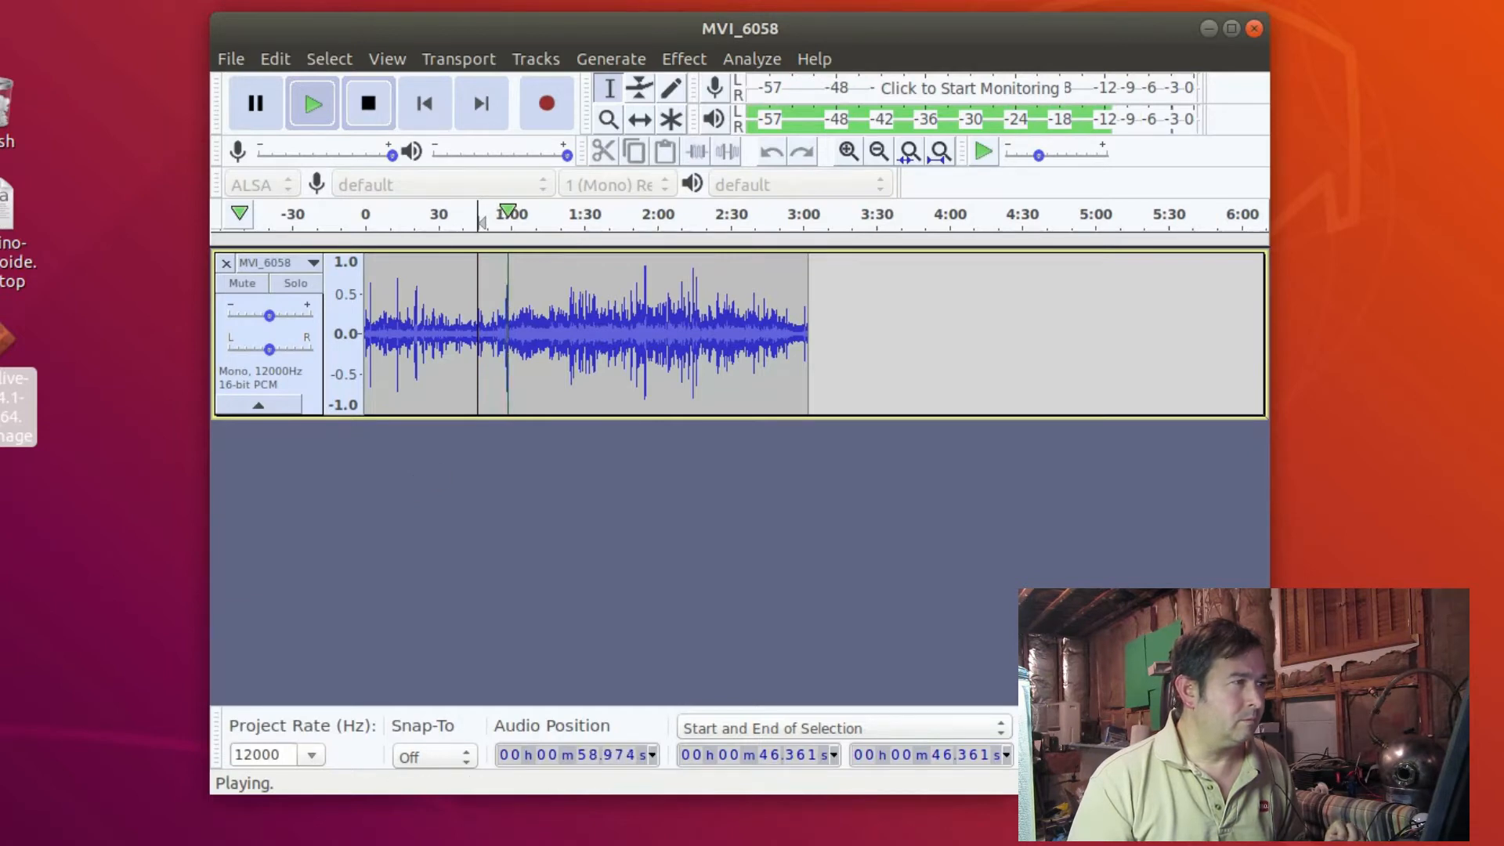
click(365, 100)
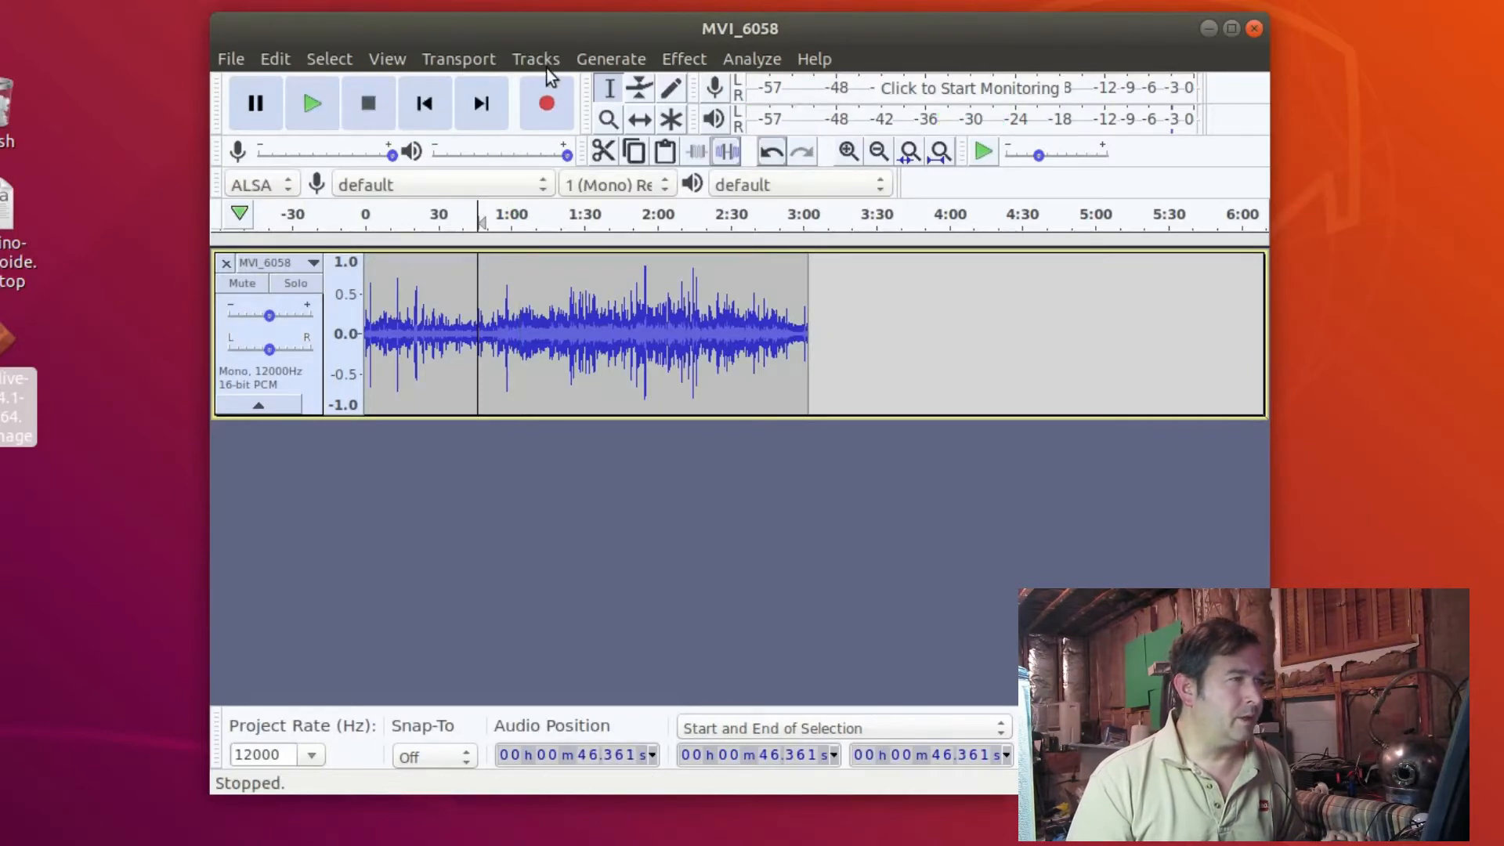
Select the entire track and amplify it by 1.414 dB without allowing clipping.
click(611, 59)
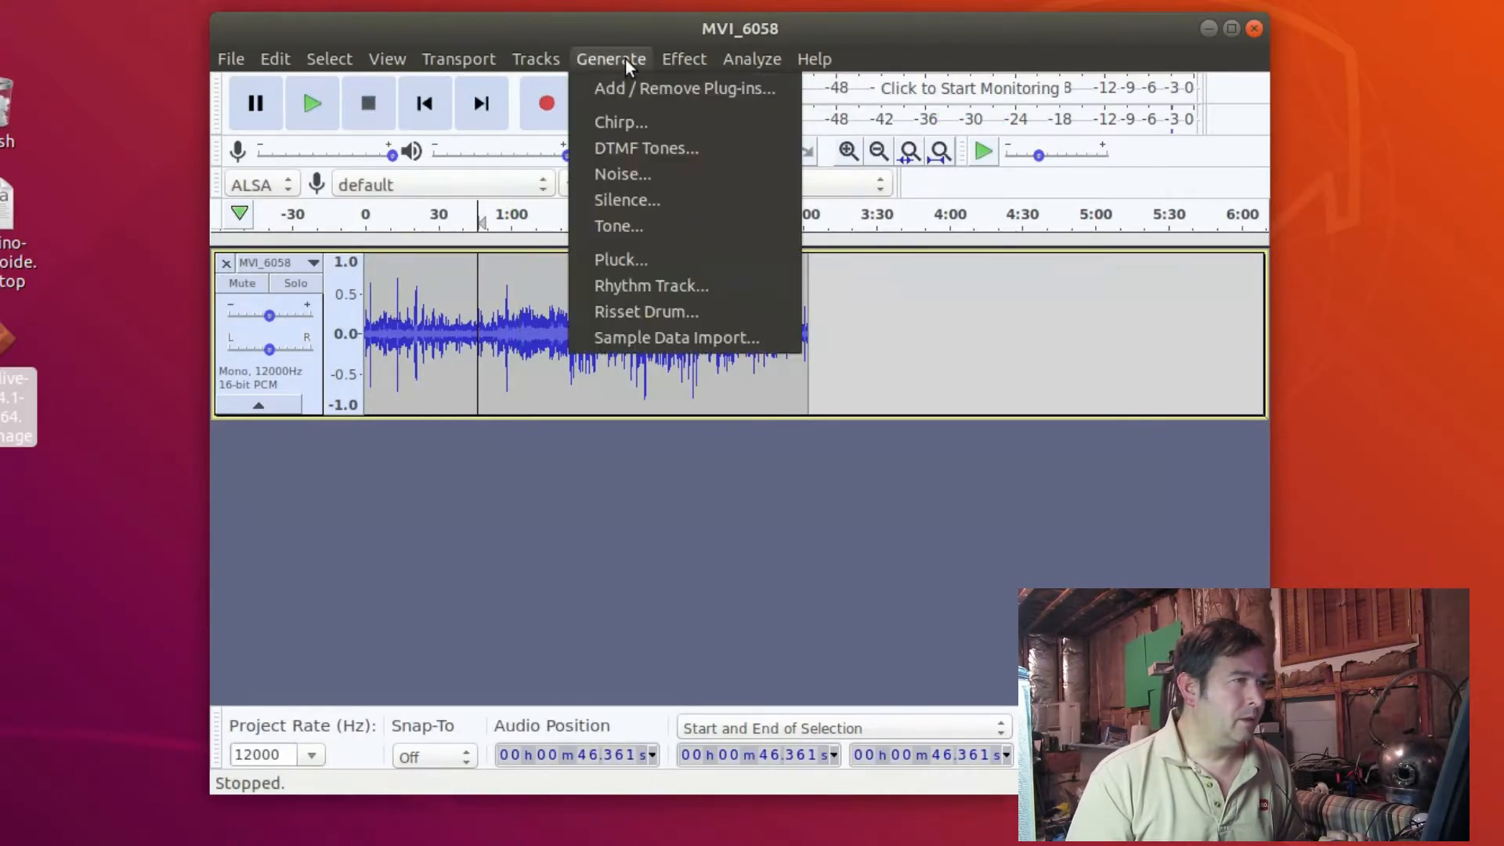
click(601, 553)
double_click(551, 396)
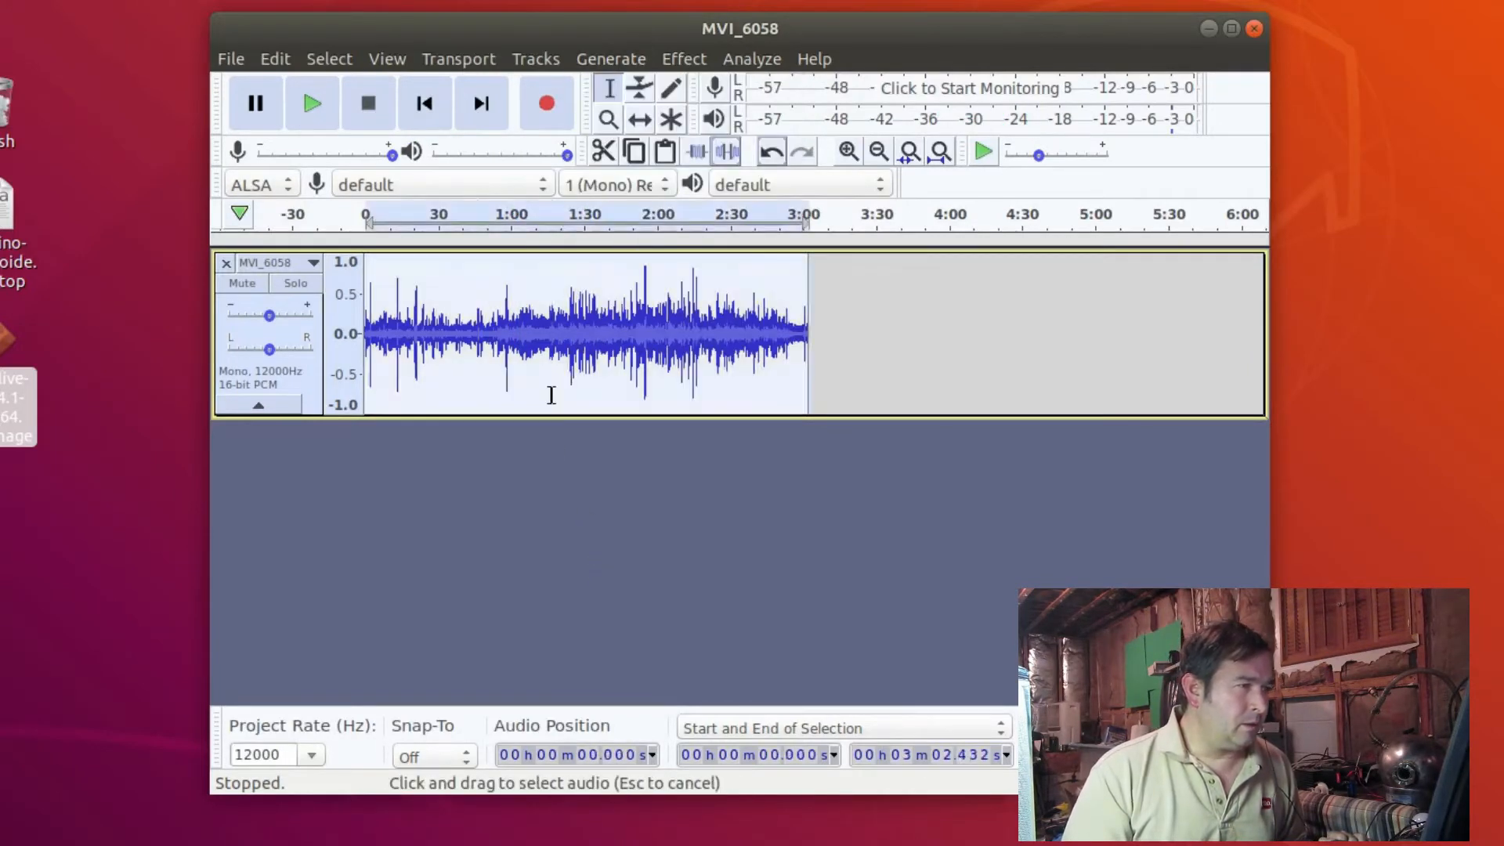
click(622, 57)
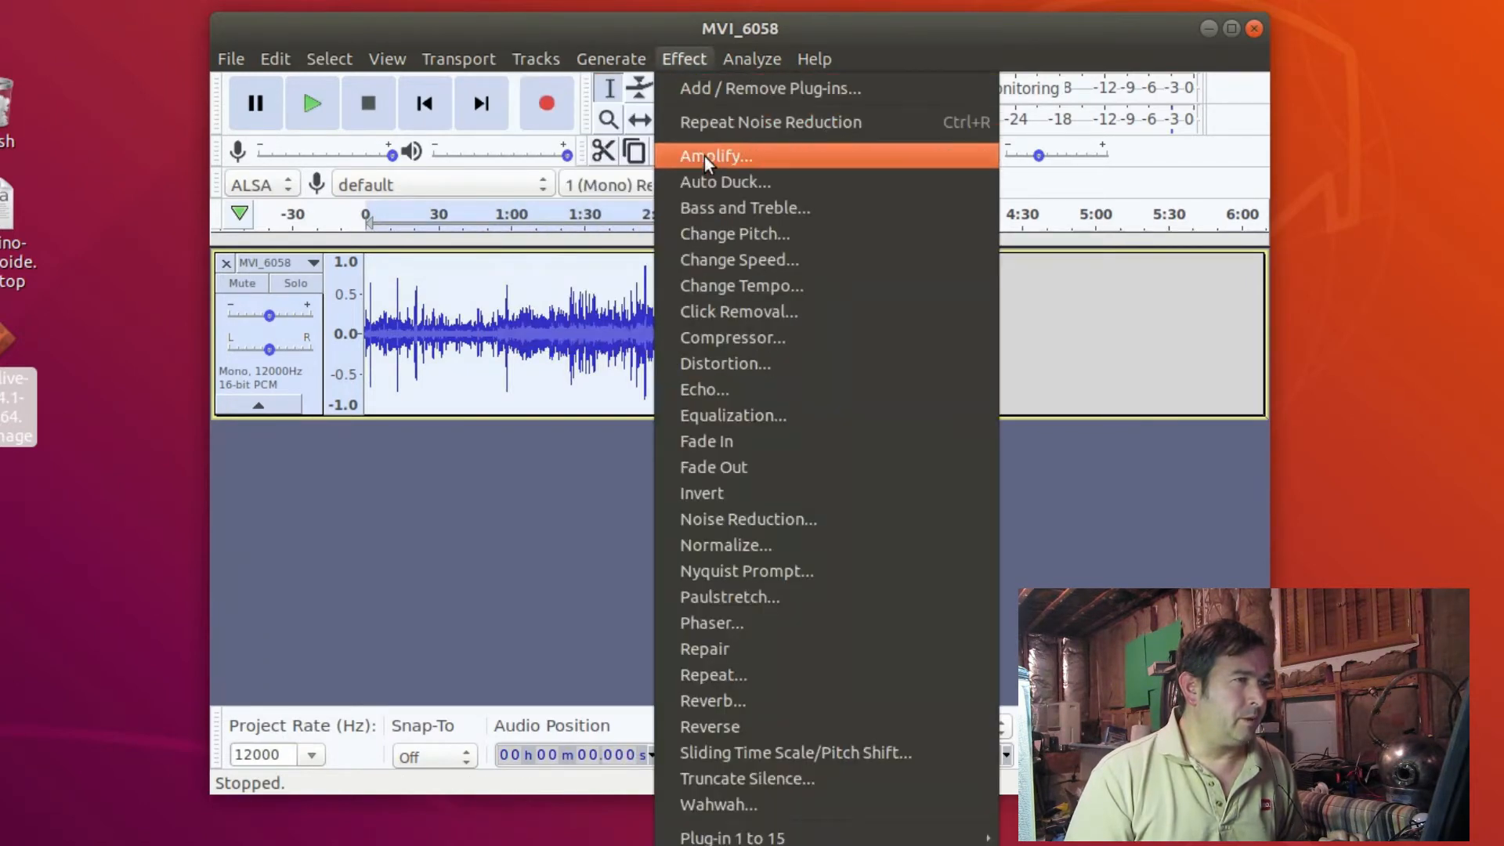
click(730, 158)
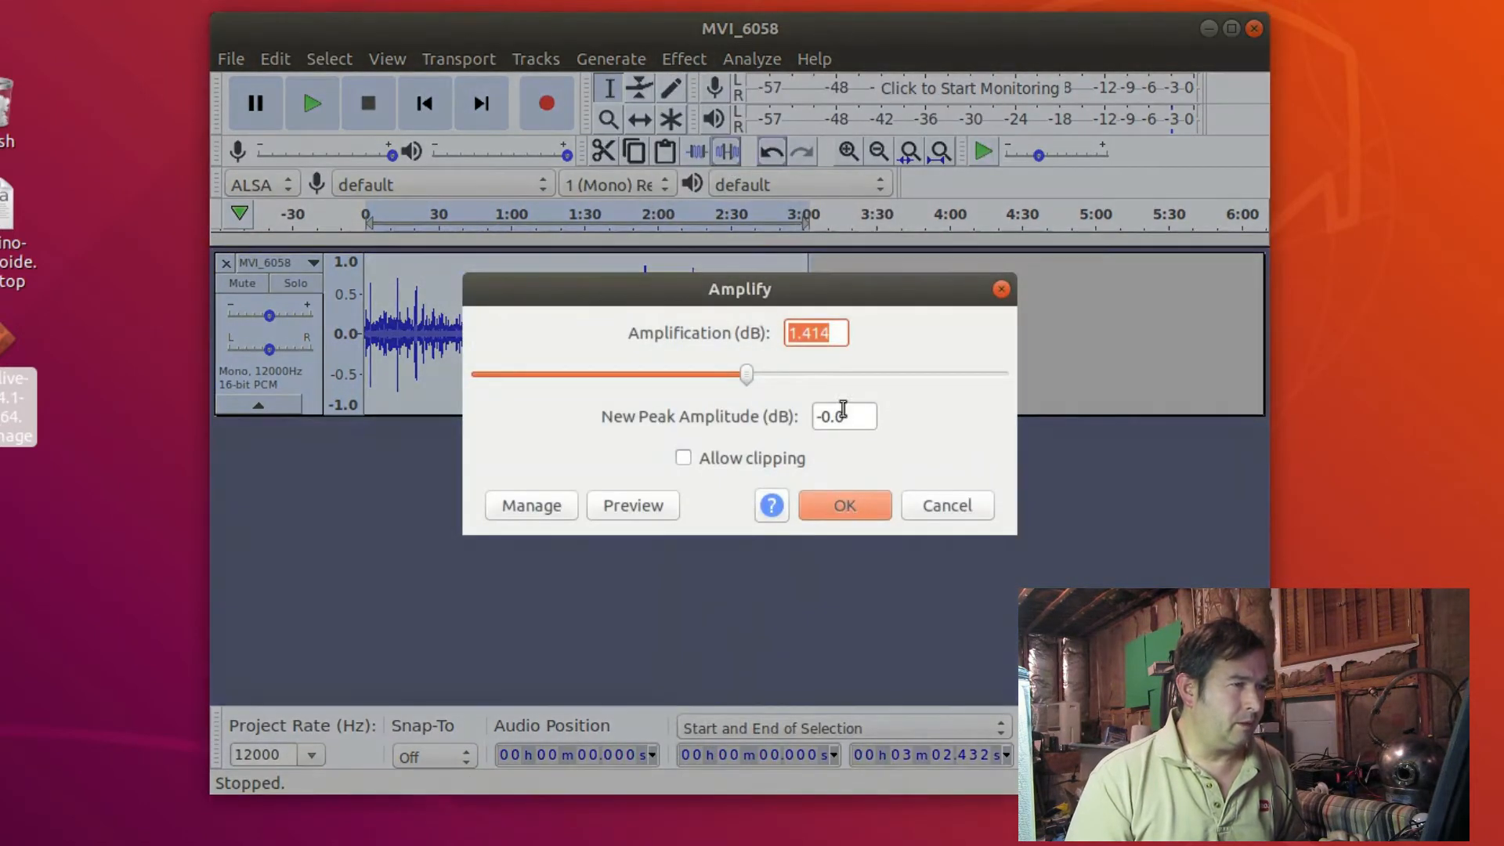
click(843, 509)
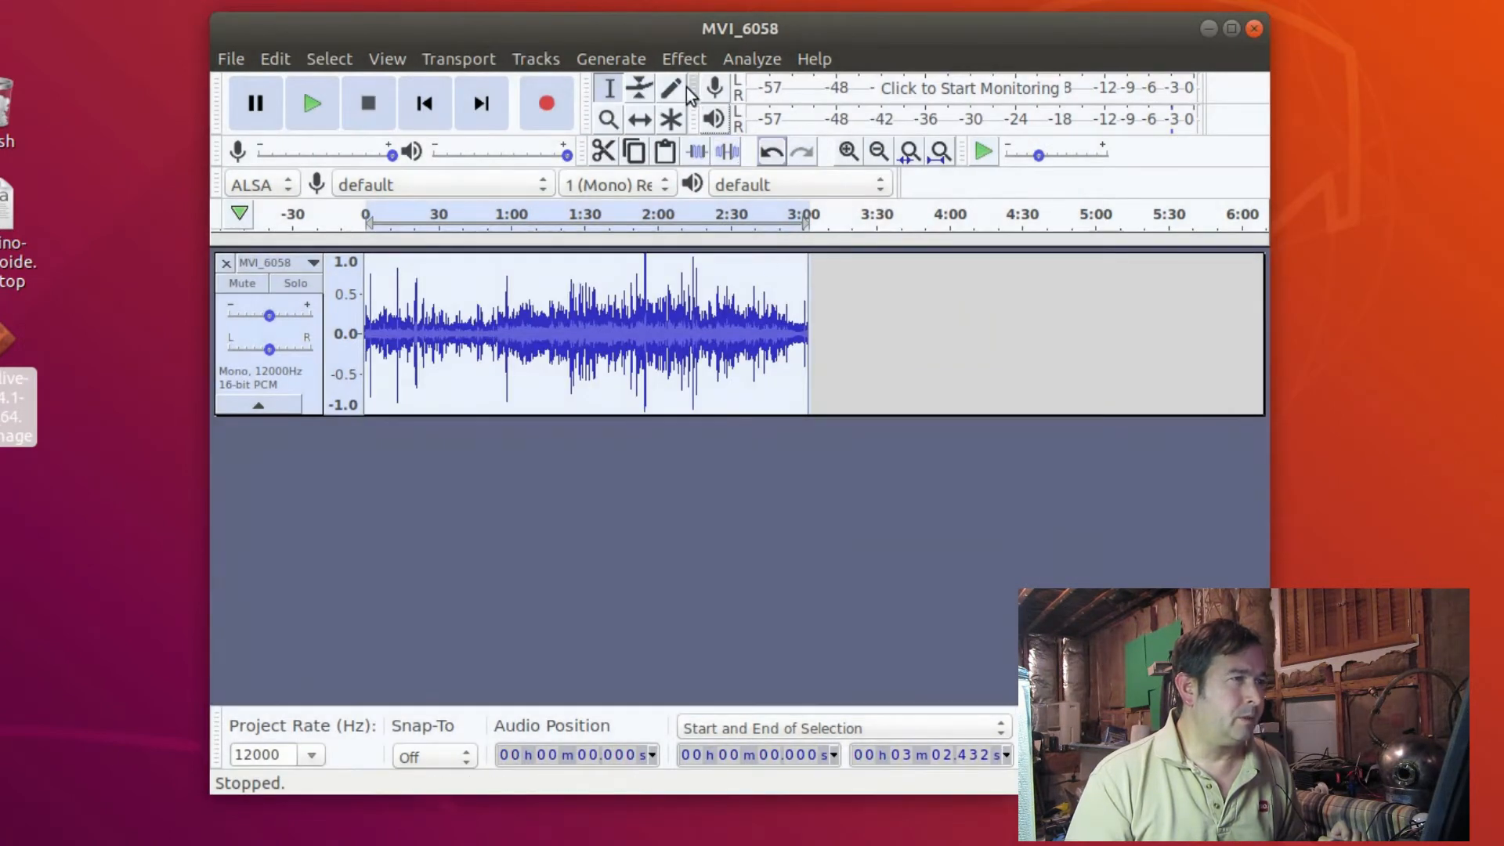
click(679, 54)
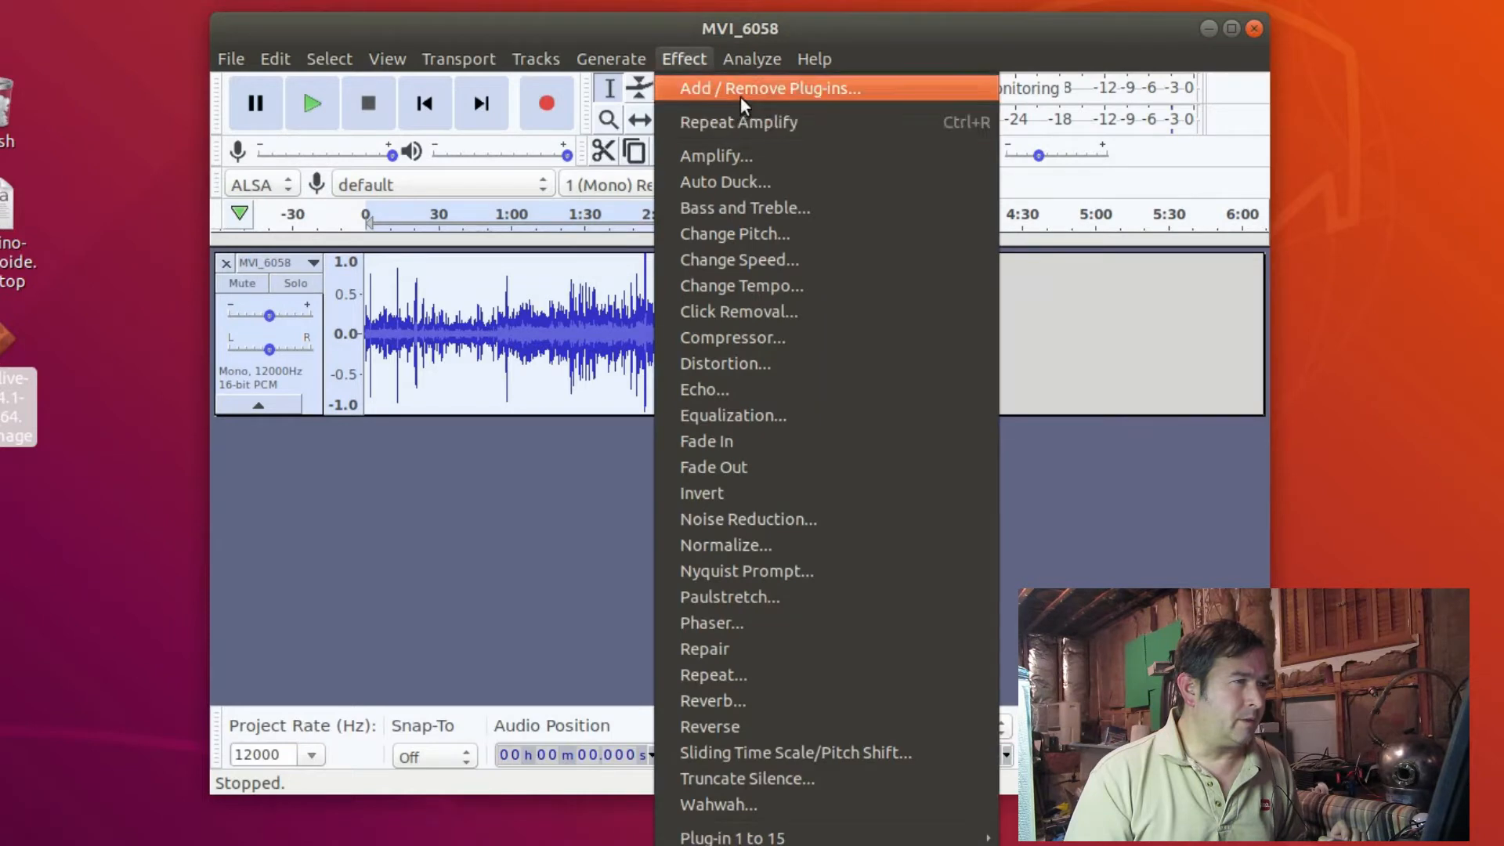
click(727, 155)
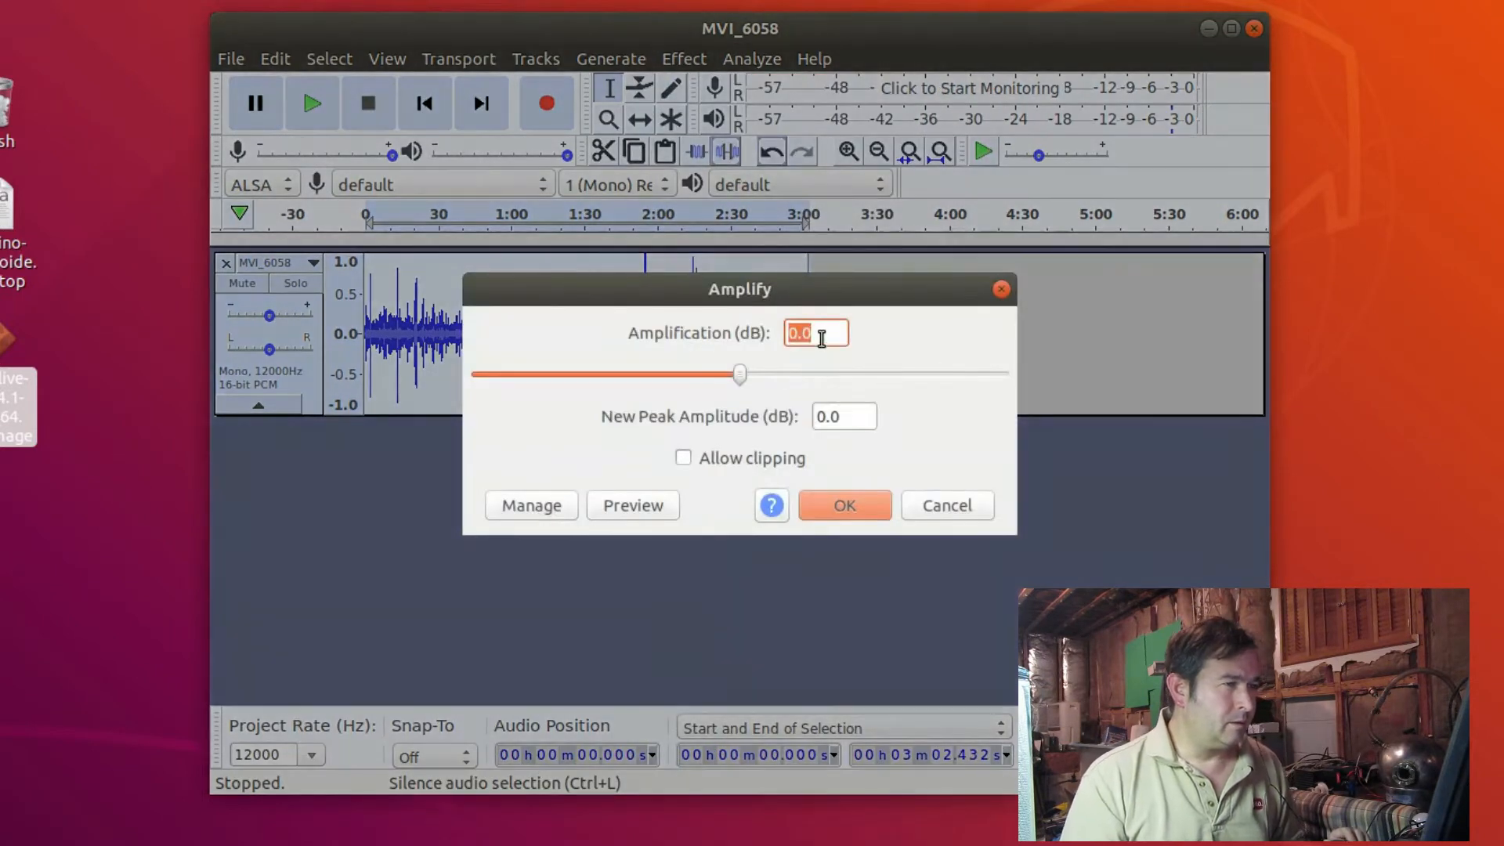
text(3)
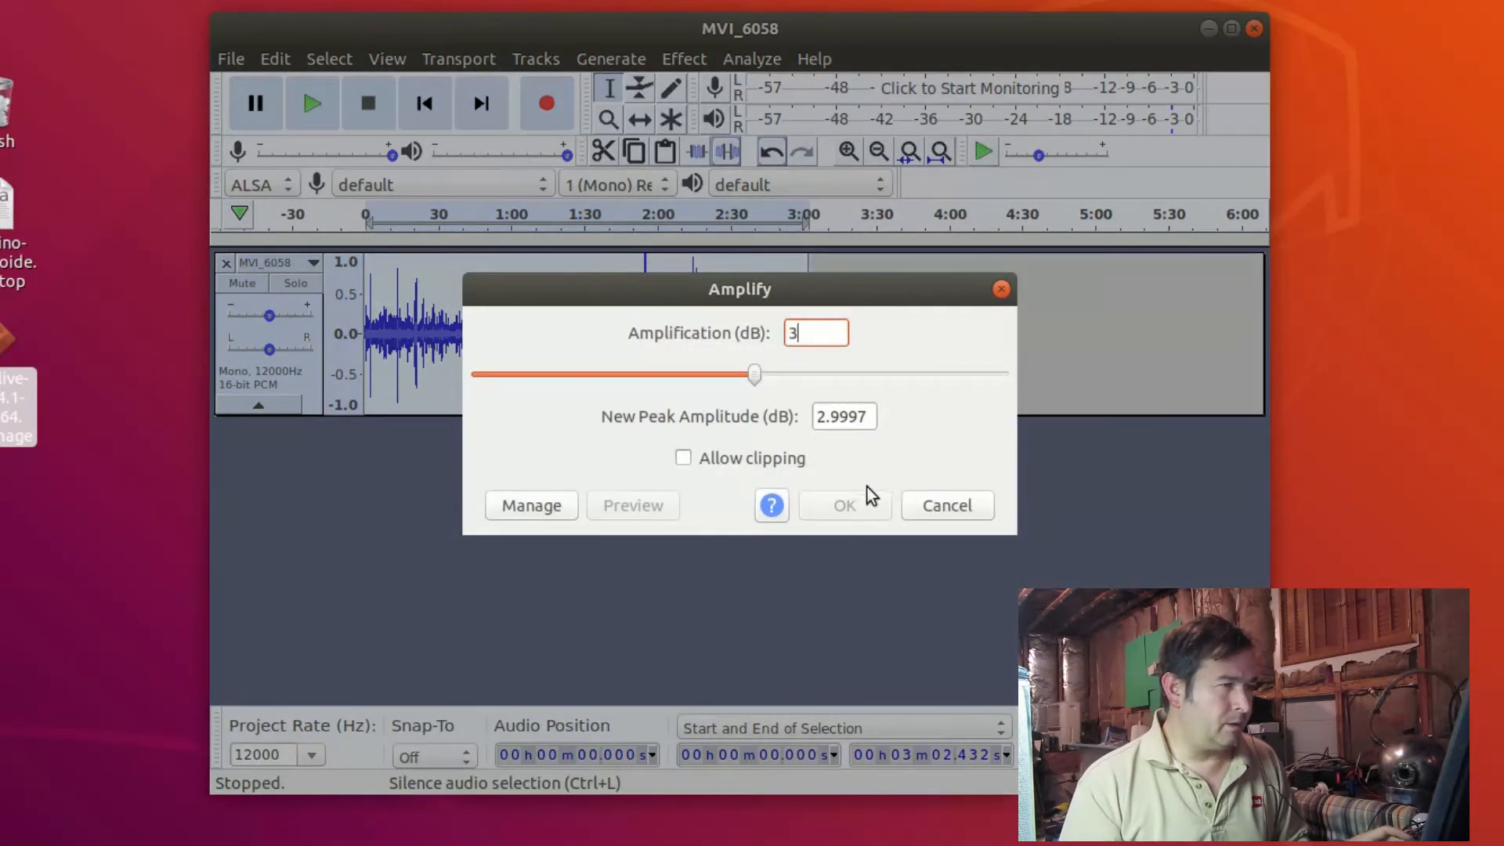
click(784, 382)
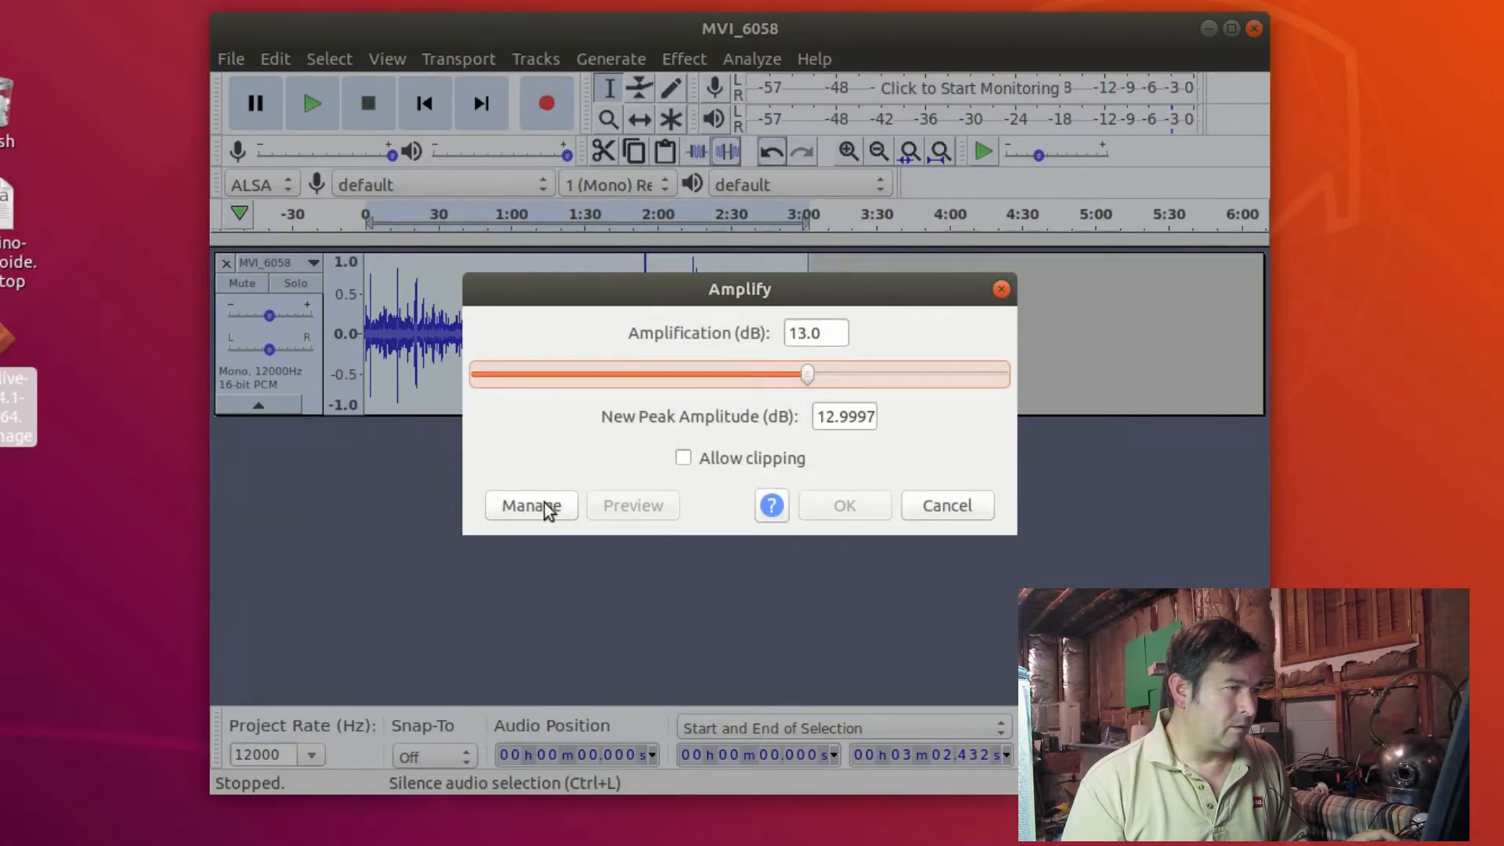
click(986, 508)
click(623, 376)
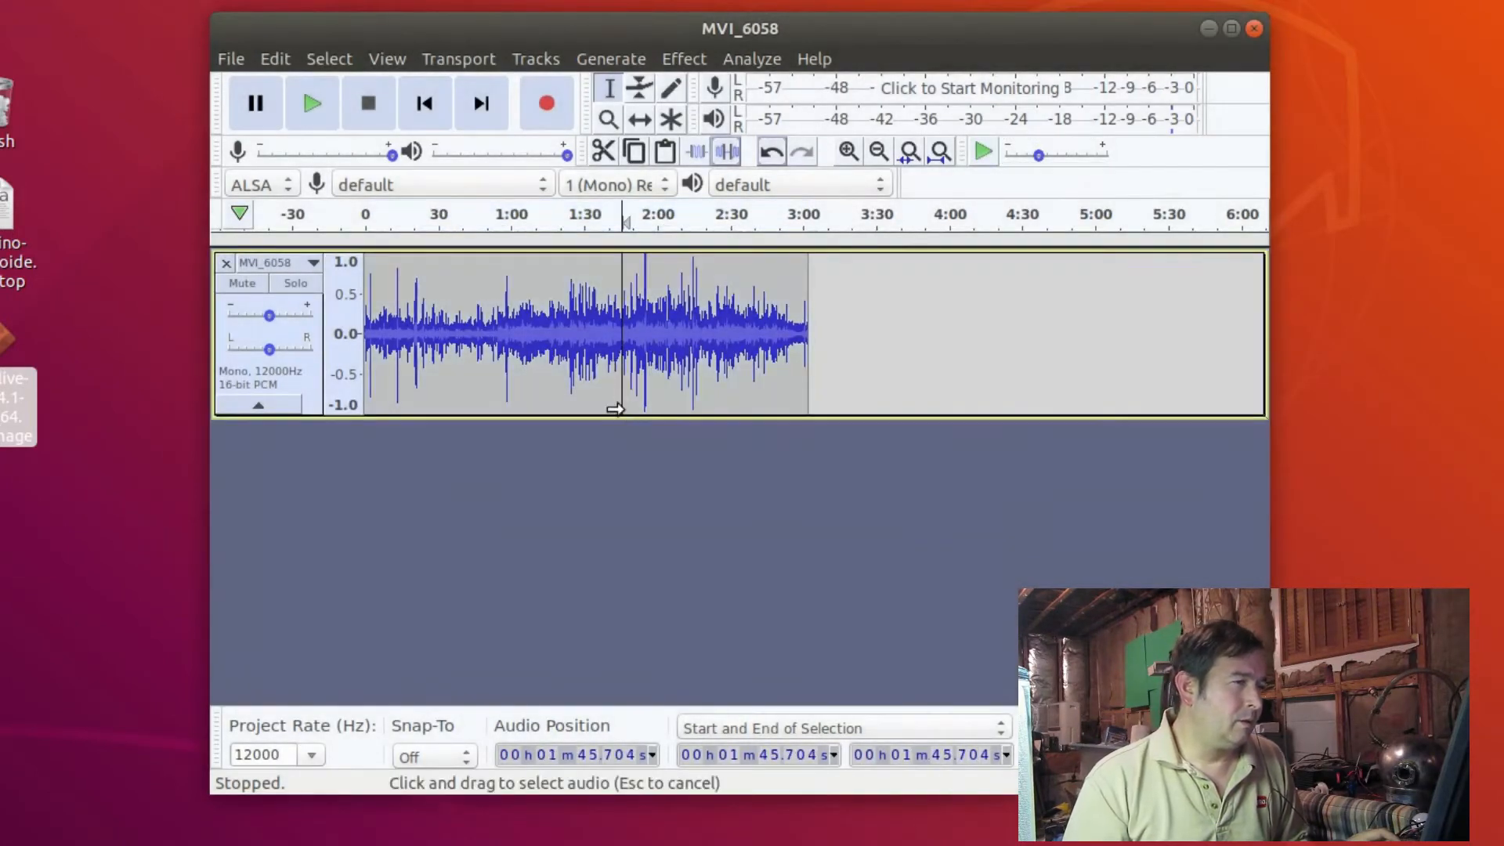
click(687, 58)
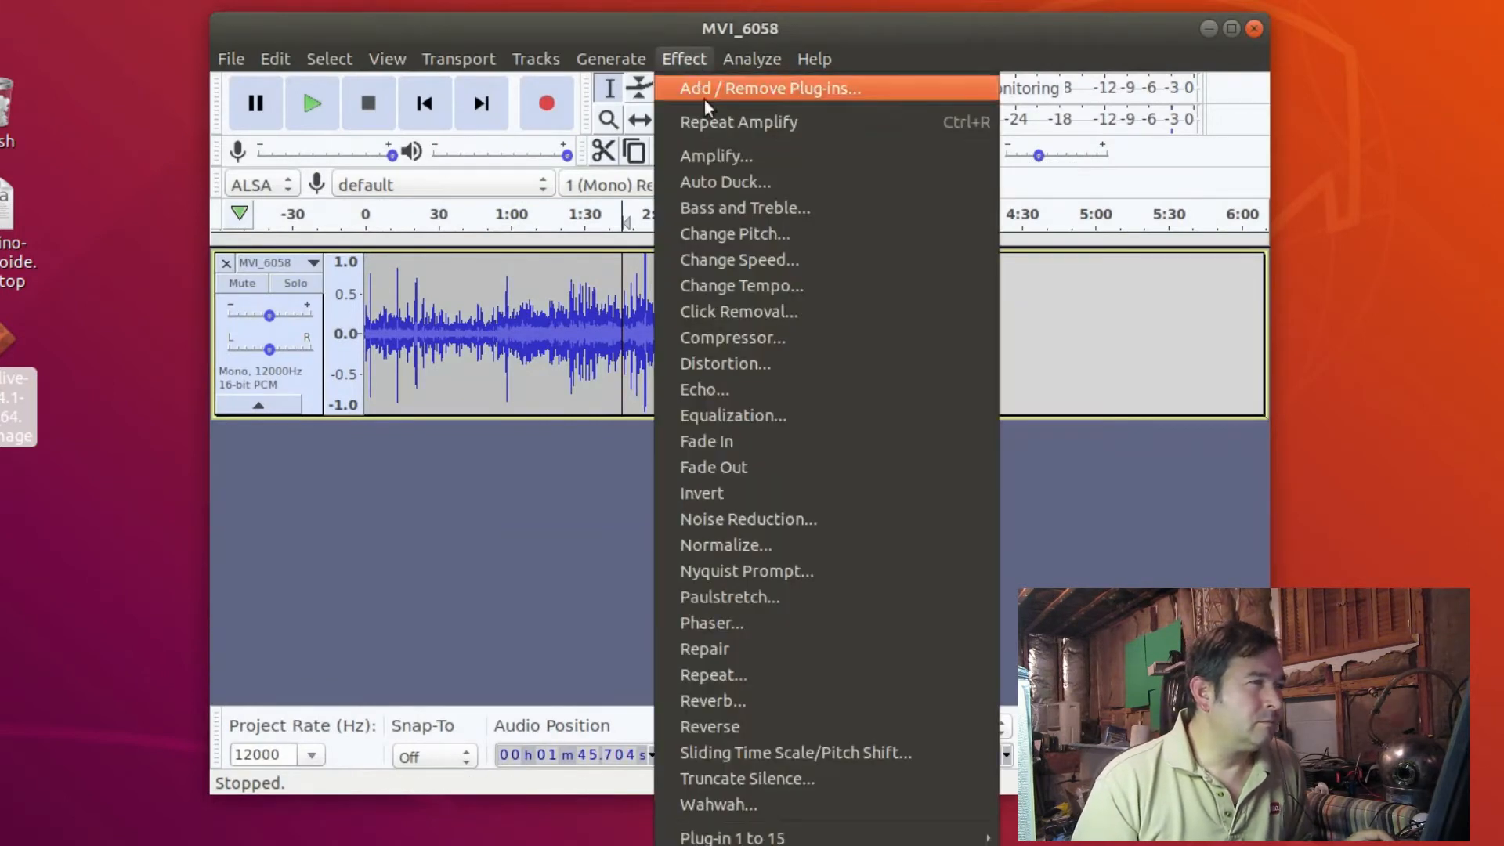
click(739, 123)
click(1039, 452)
Select the whole track and repeat the last Amplify effect on it.
key(ctrl+a)
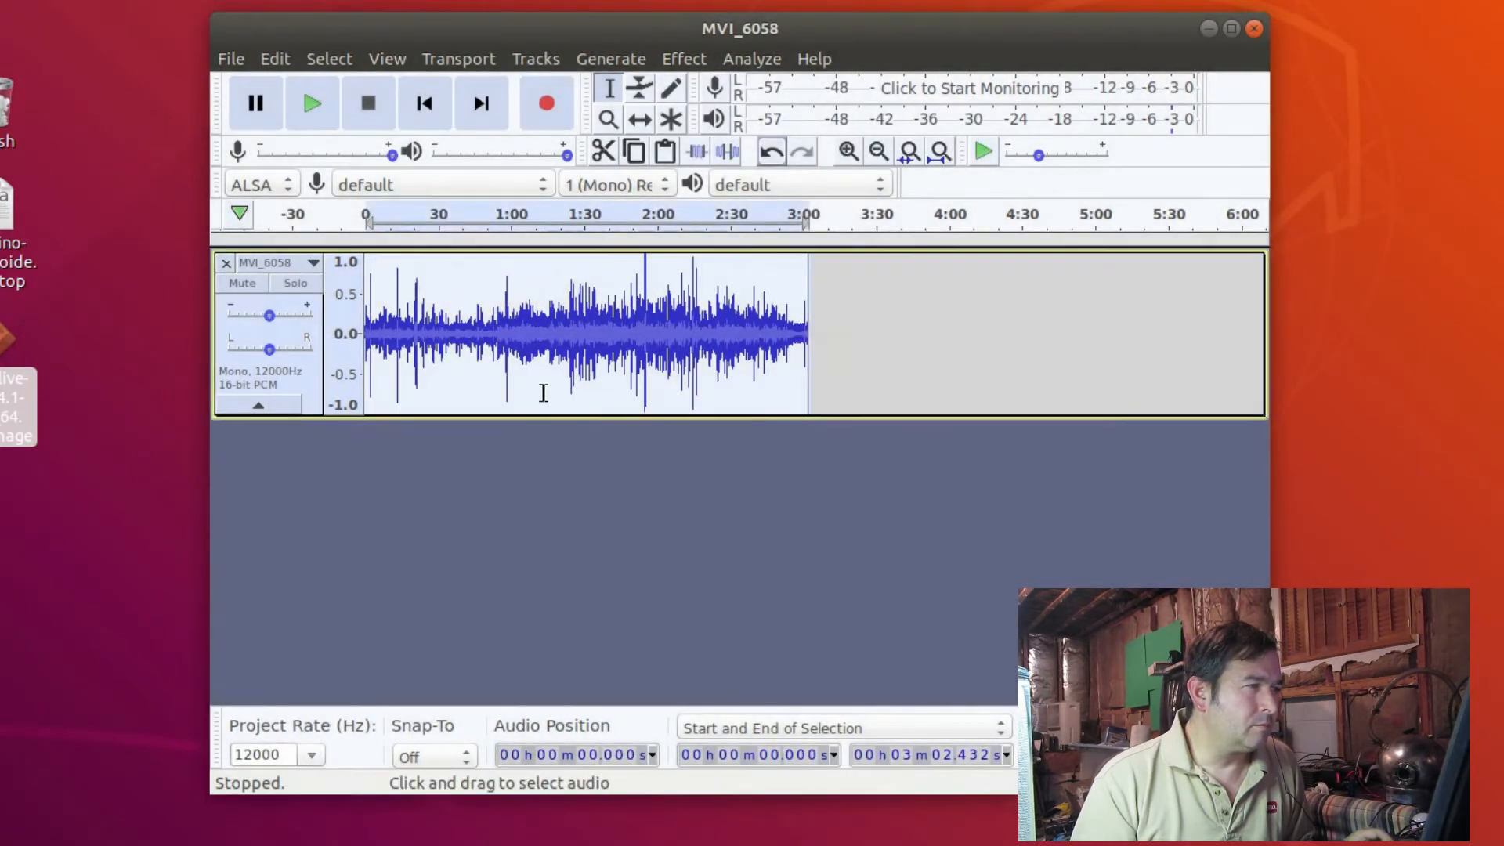
click(684, 58)
click(733, 122)
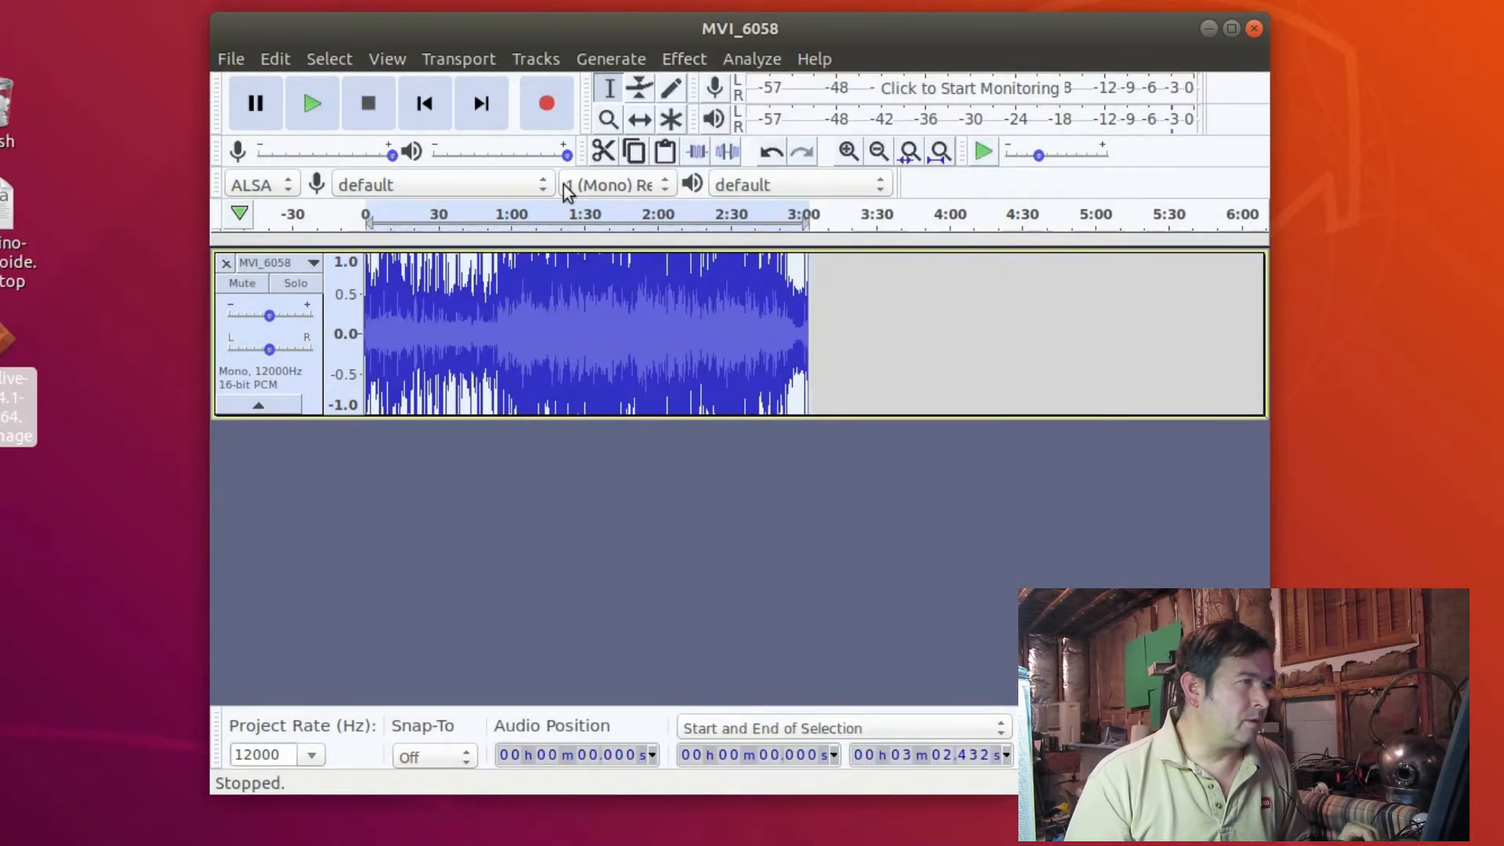
Listen to the start of the re-amplified audio, stop playback and undo the repeated Amplify.
click(323, 111)
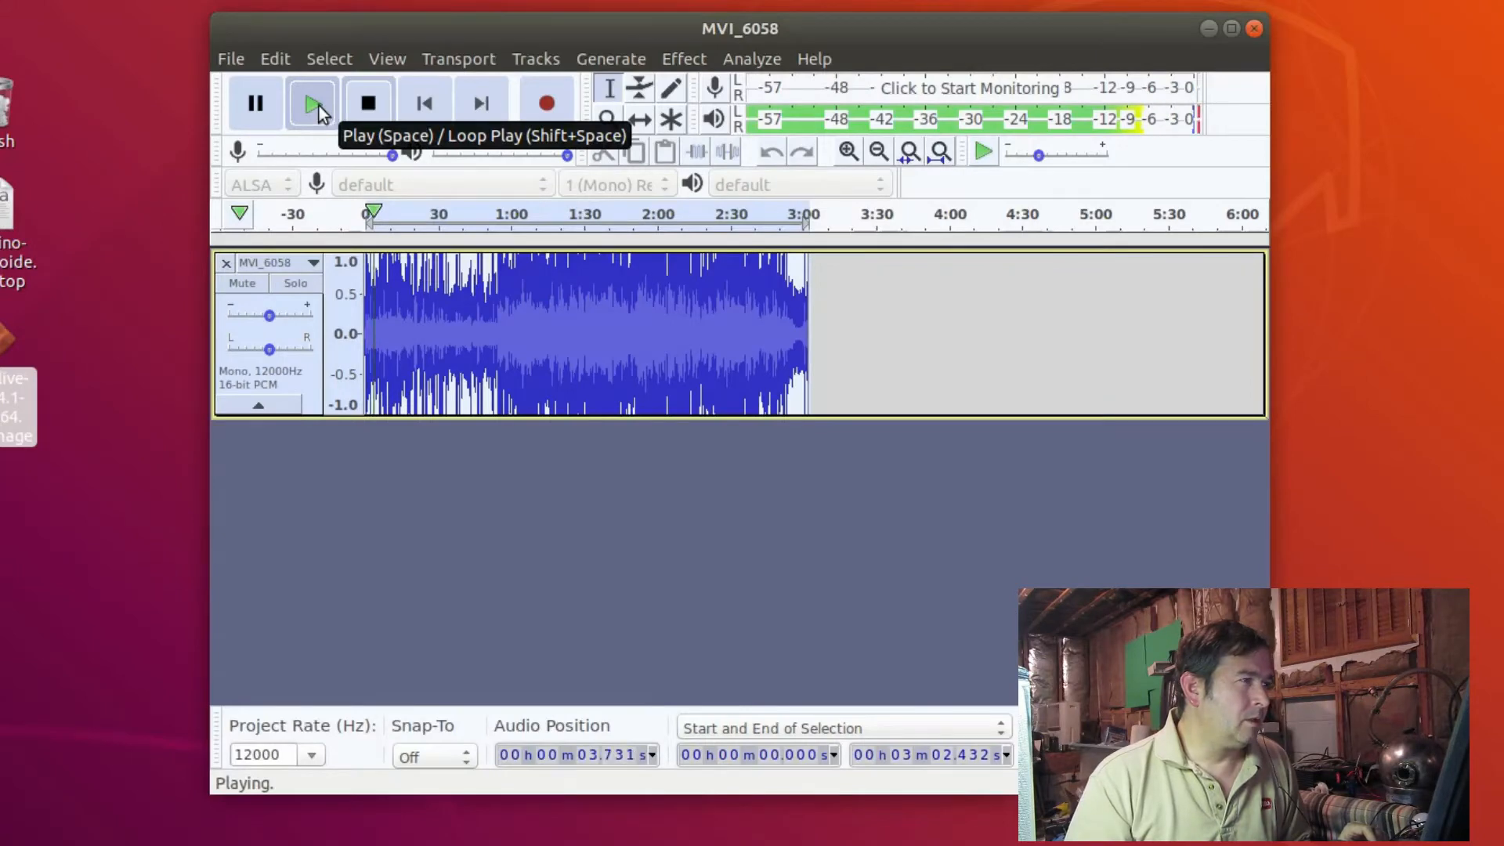
click(370, 108)
click(280, 59)
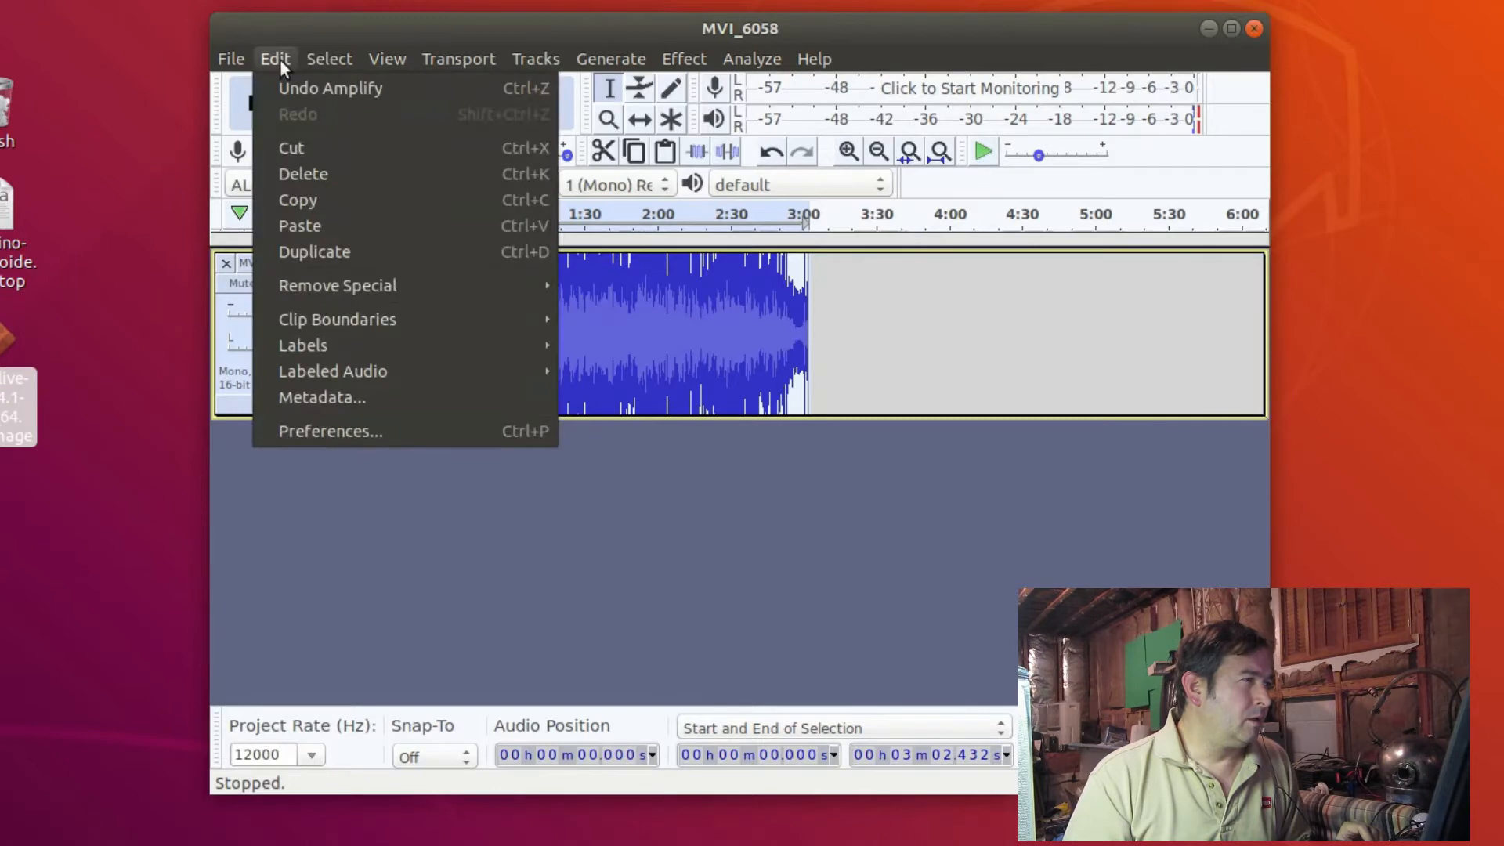
click(309, 89)
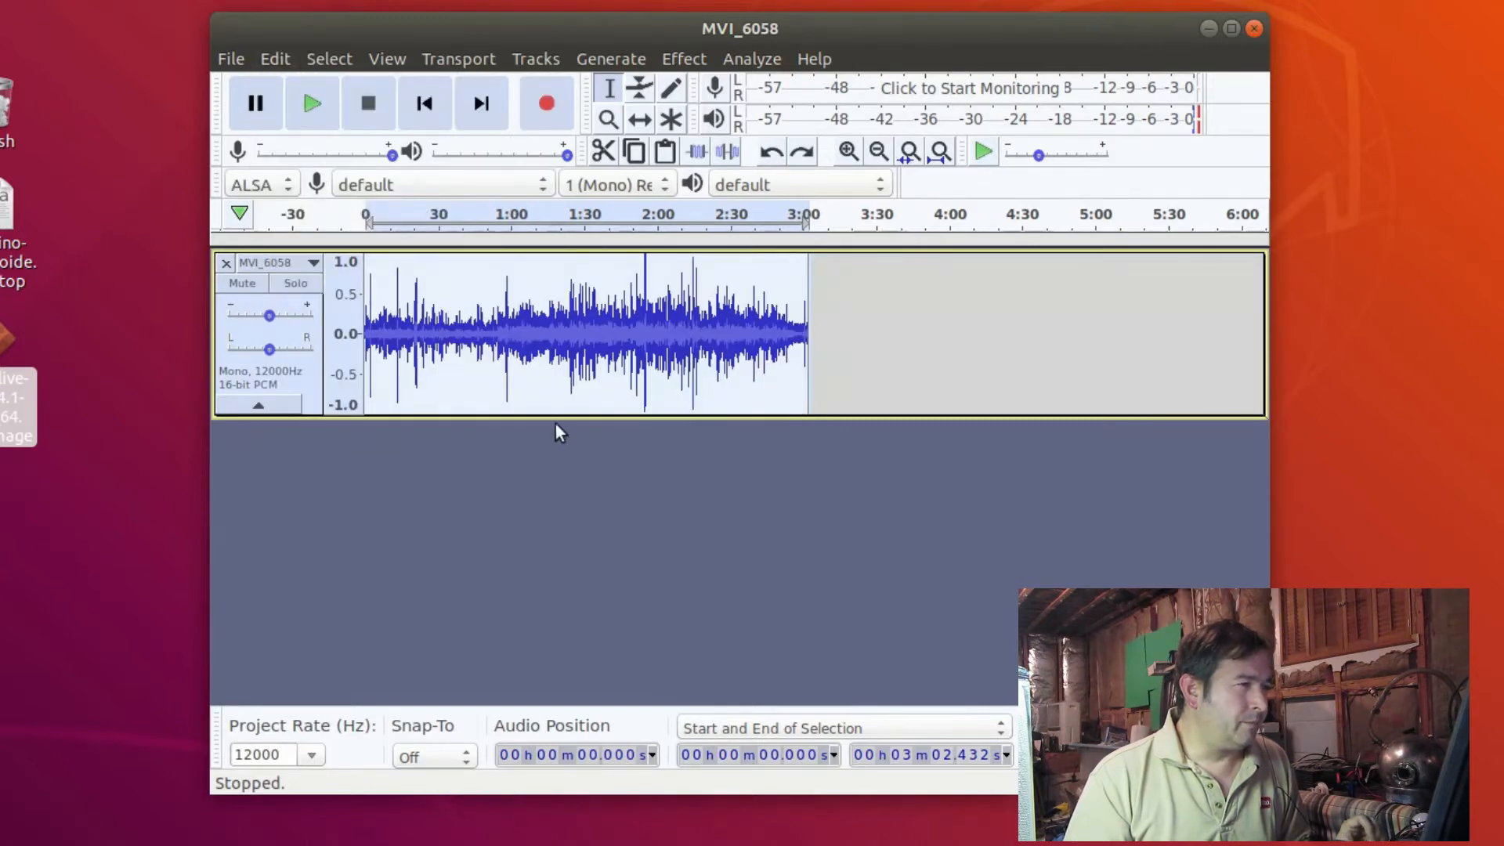
Listen to the audio from about 0:54 and stop playback.
click(497, 273)
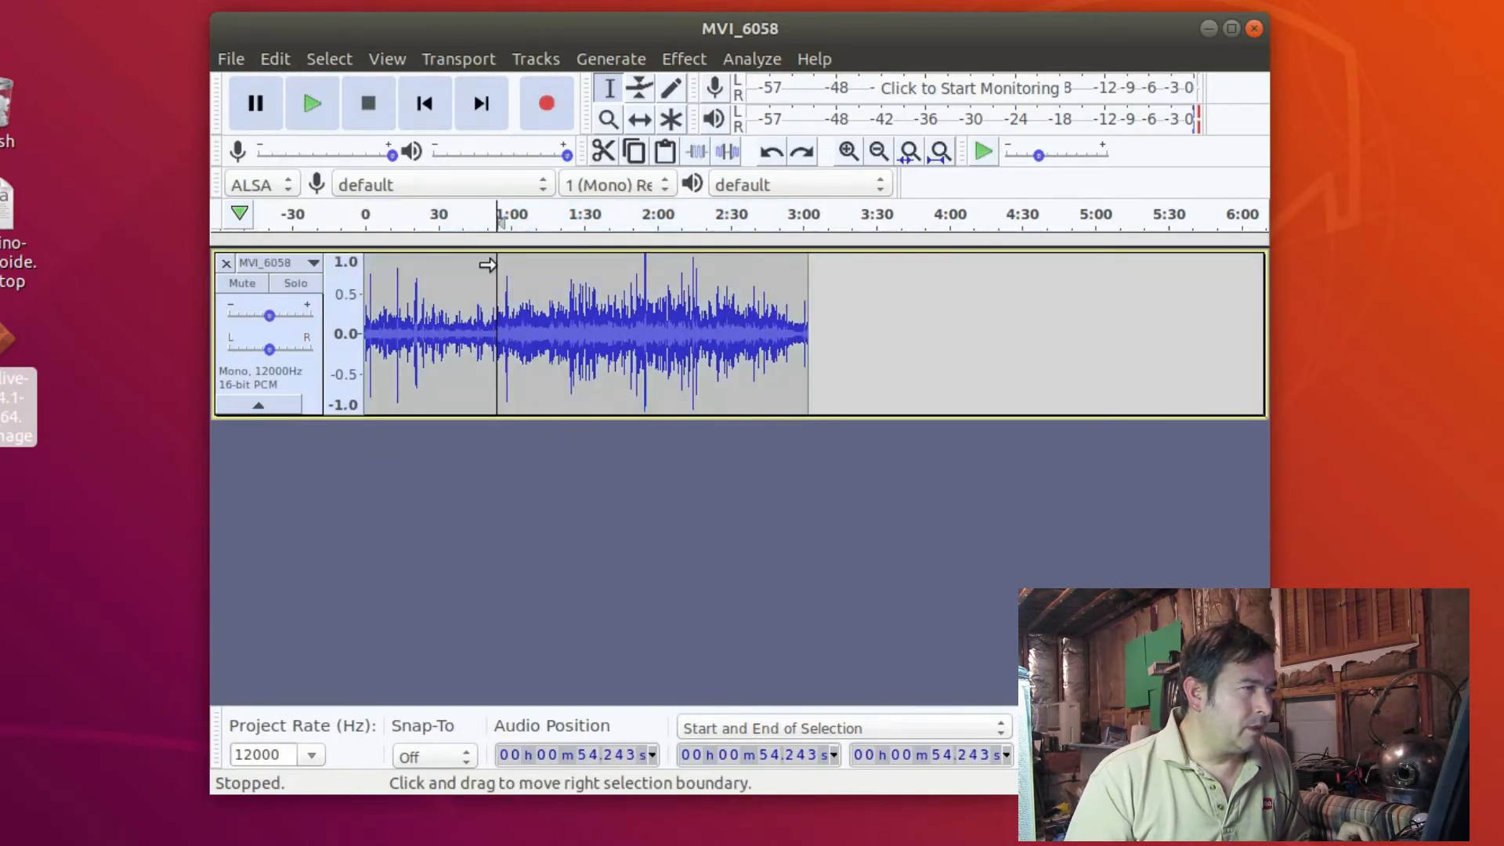
click(310, 105)
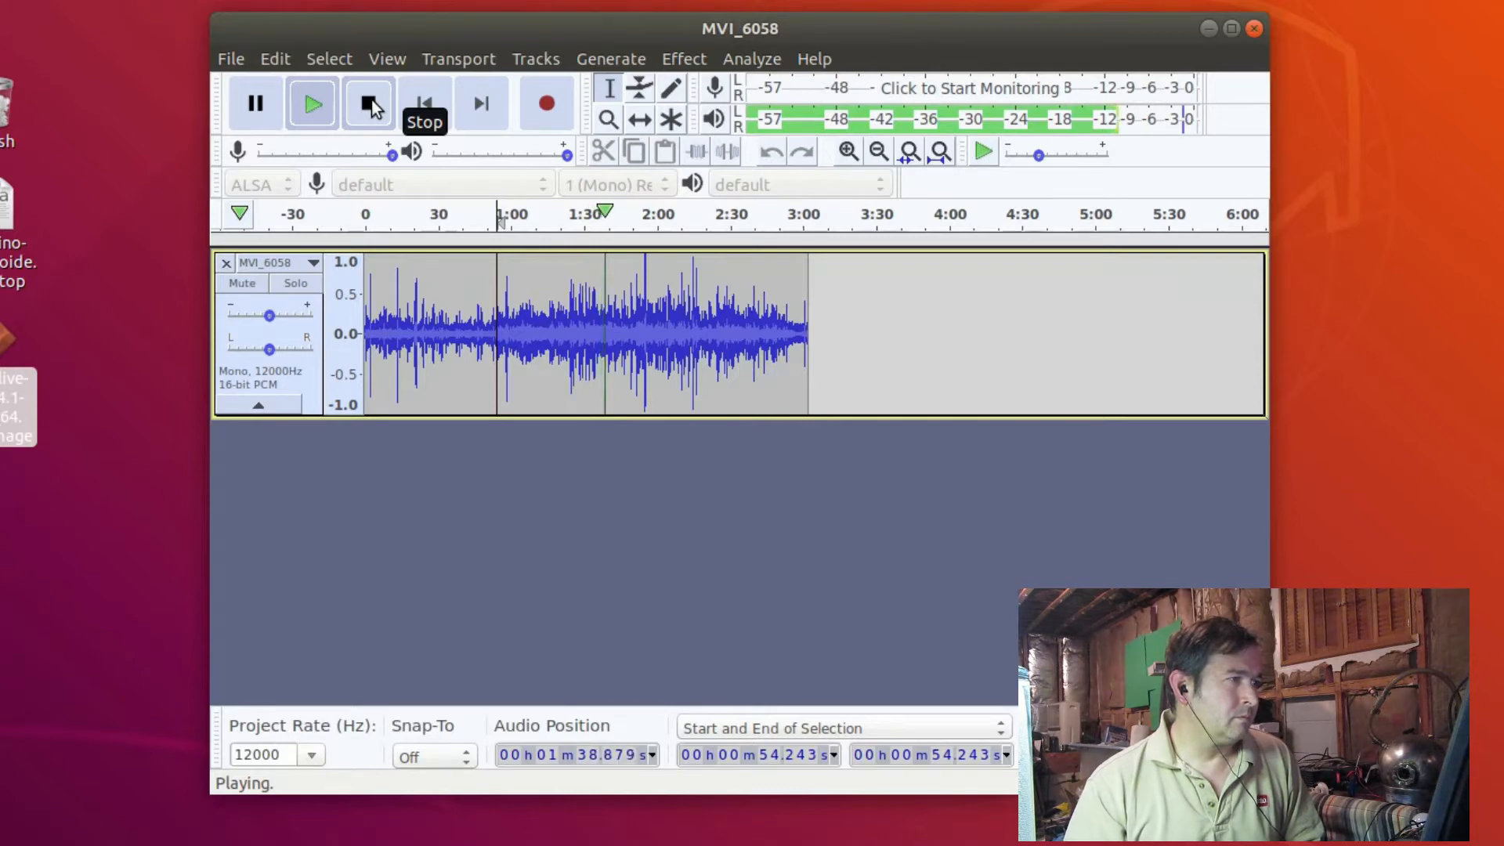
click(371, 106)
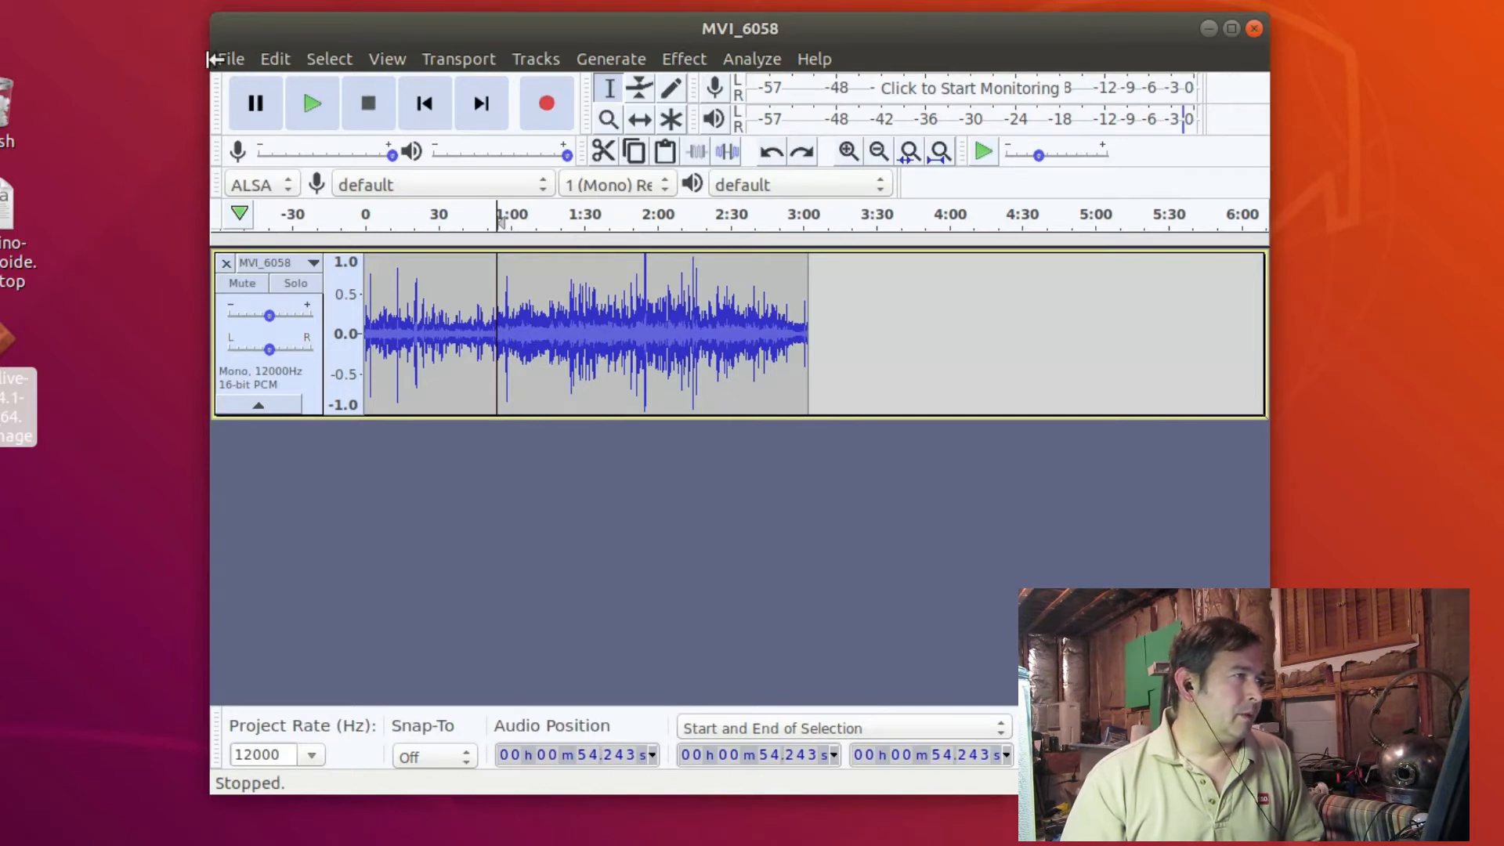
Export the audio as an MP3 named MVI_6058b.mp3 in the new20 folder with the Standard, 170-210 kbps preset.
click(239, 59)
mouse_move(294, 251)
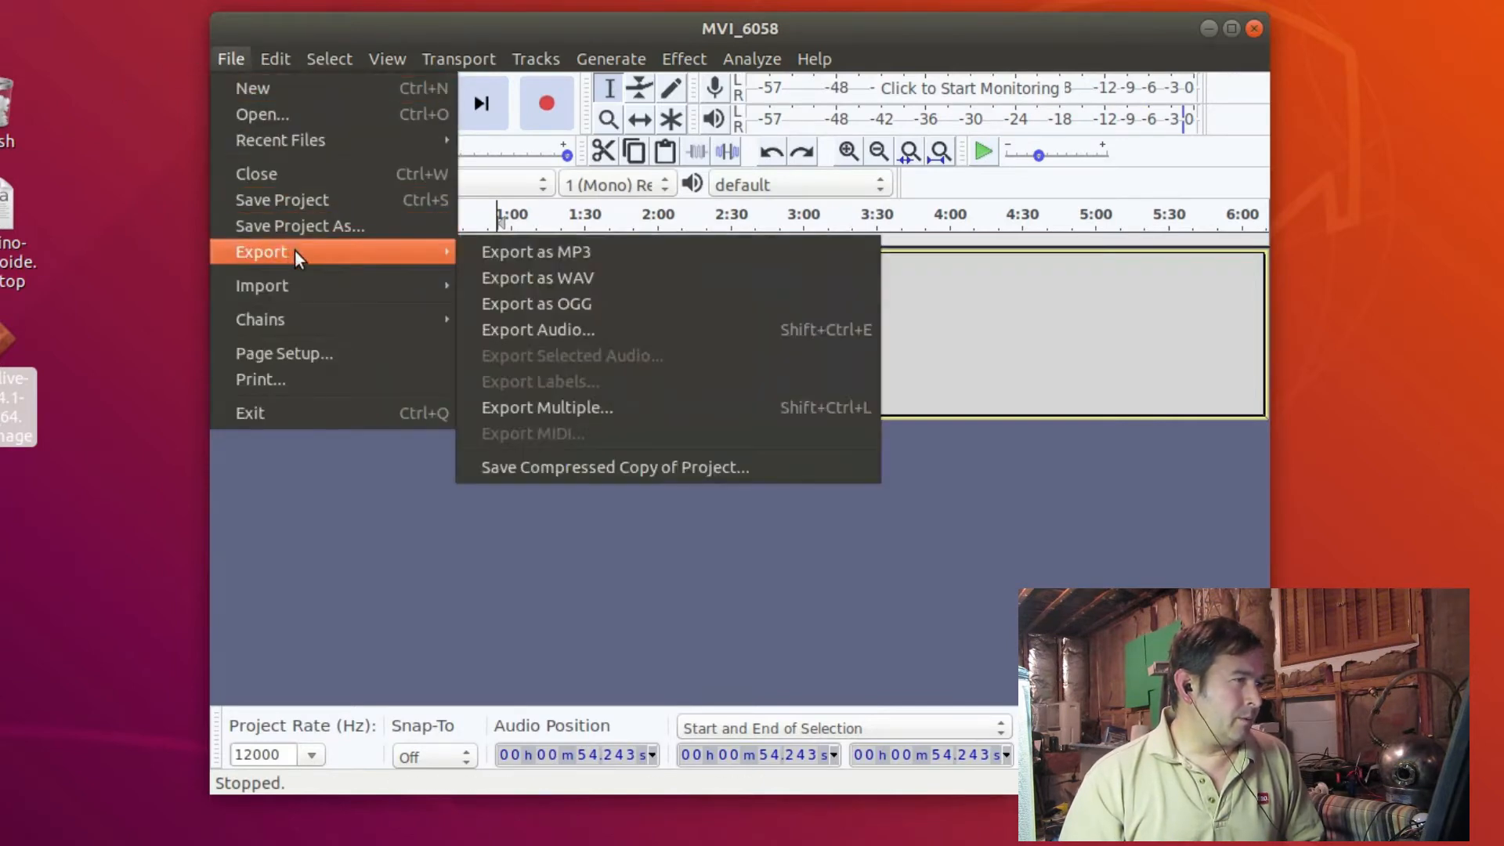
click(510, 254)
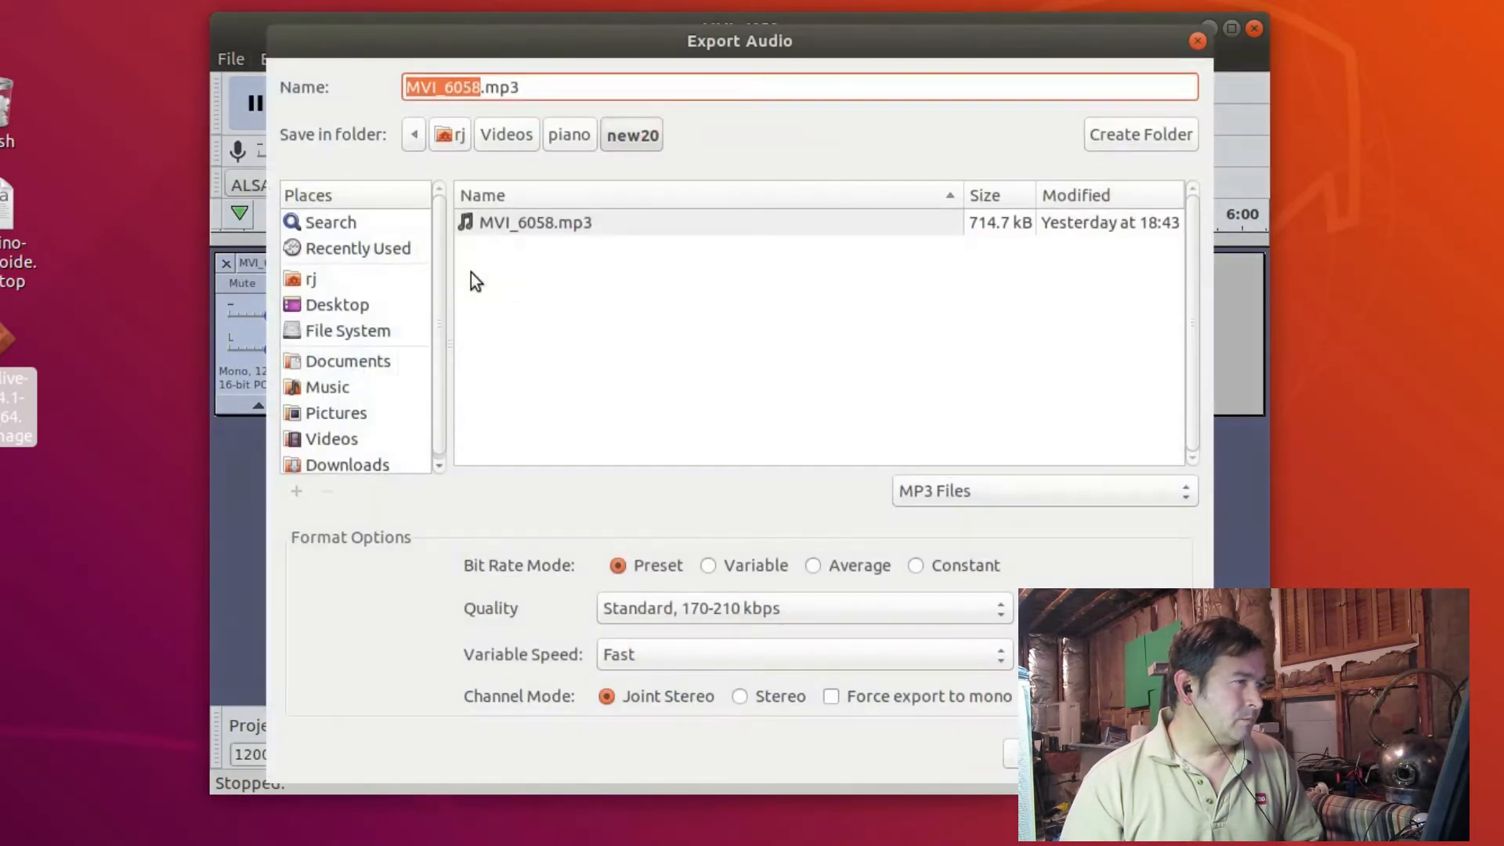
click(564, 221)
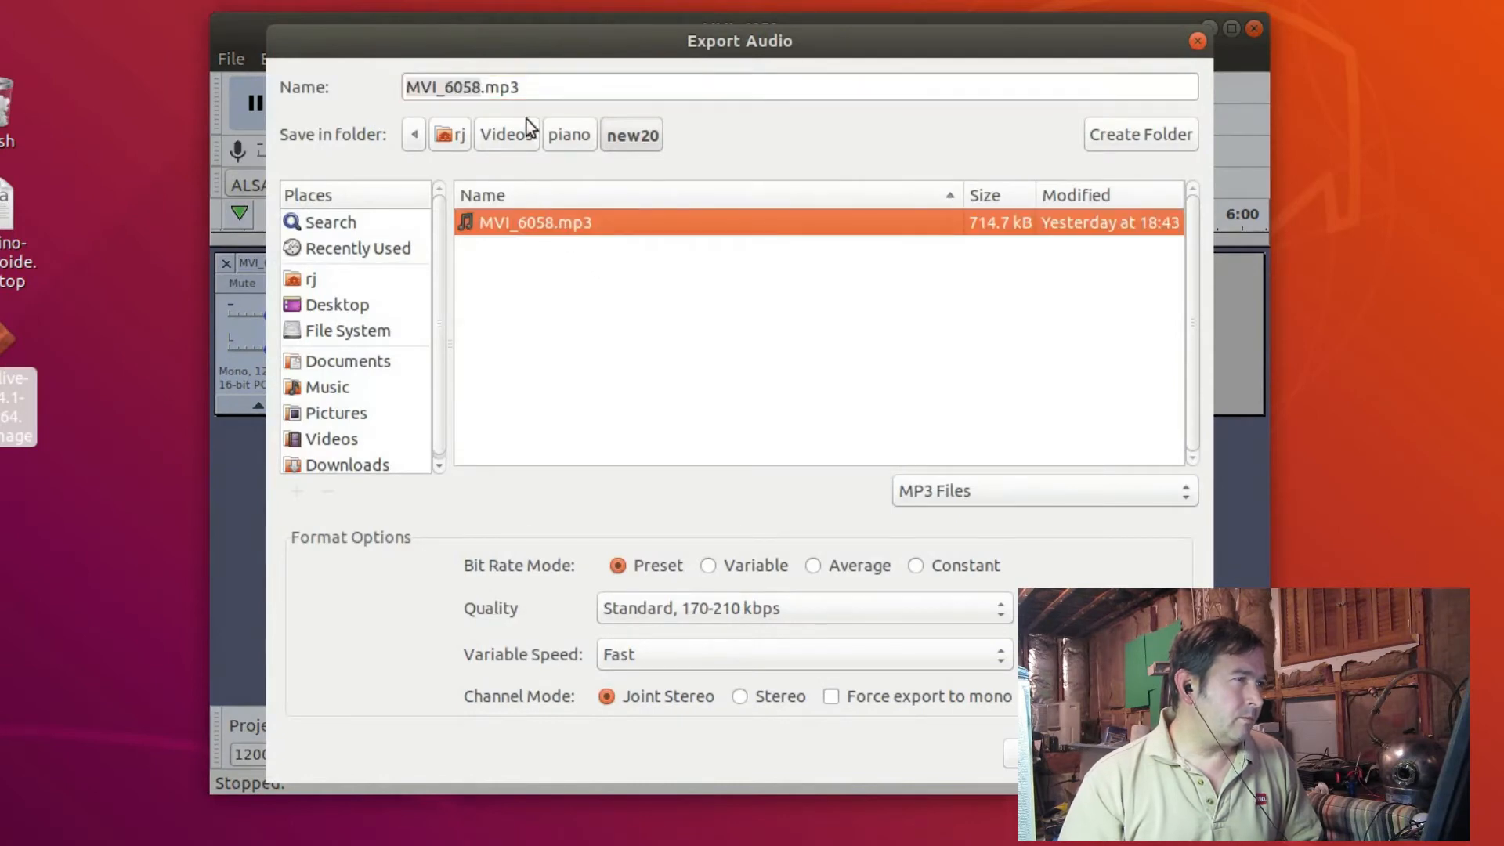
click(480, 86)
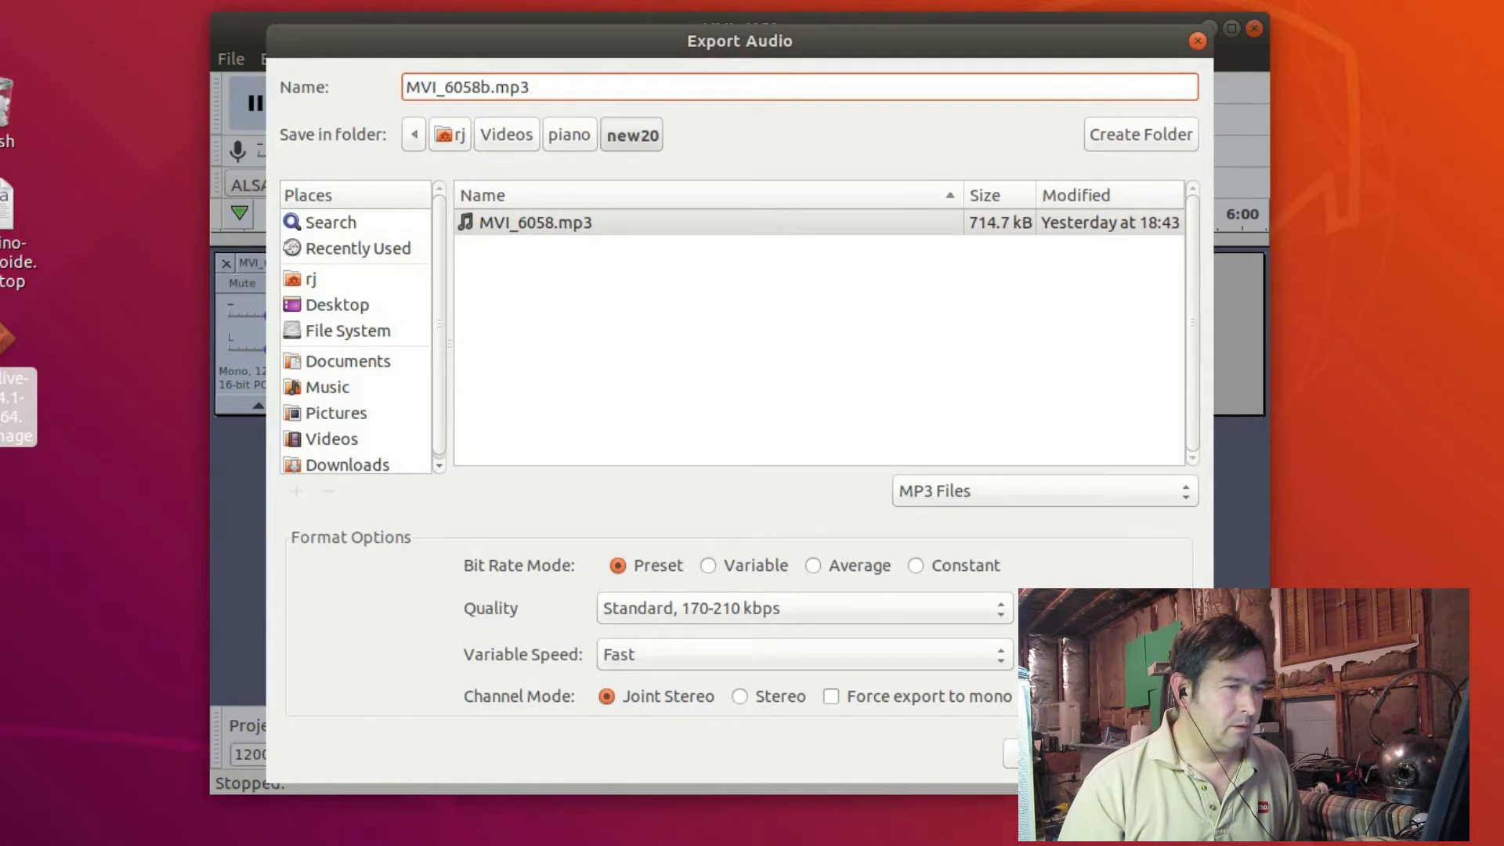
key(Return)
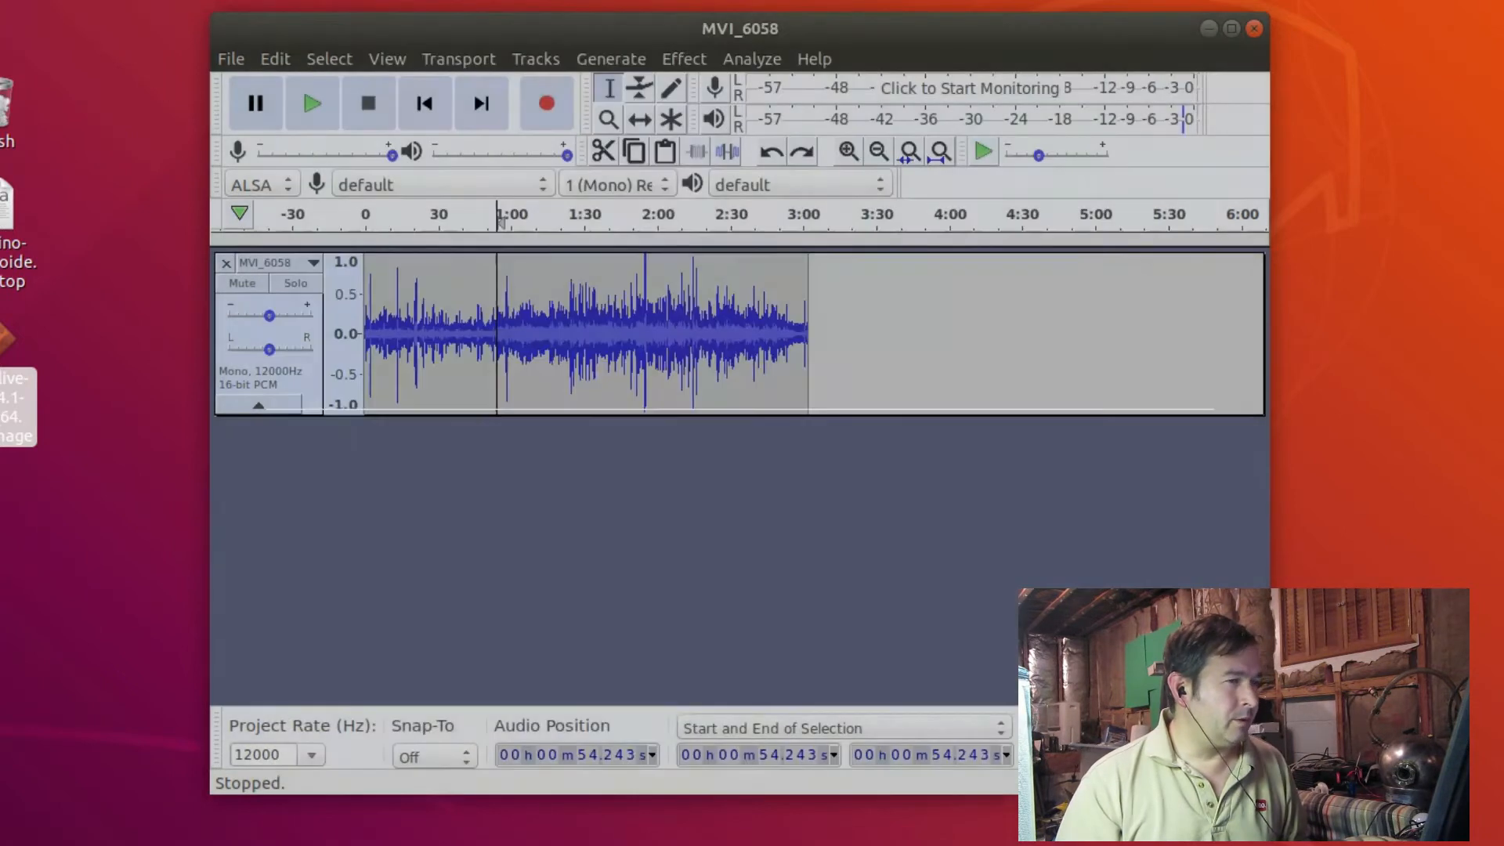
click(963, 630)
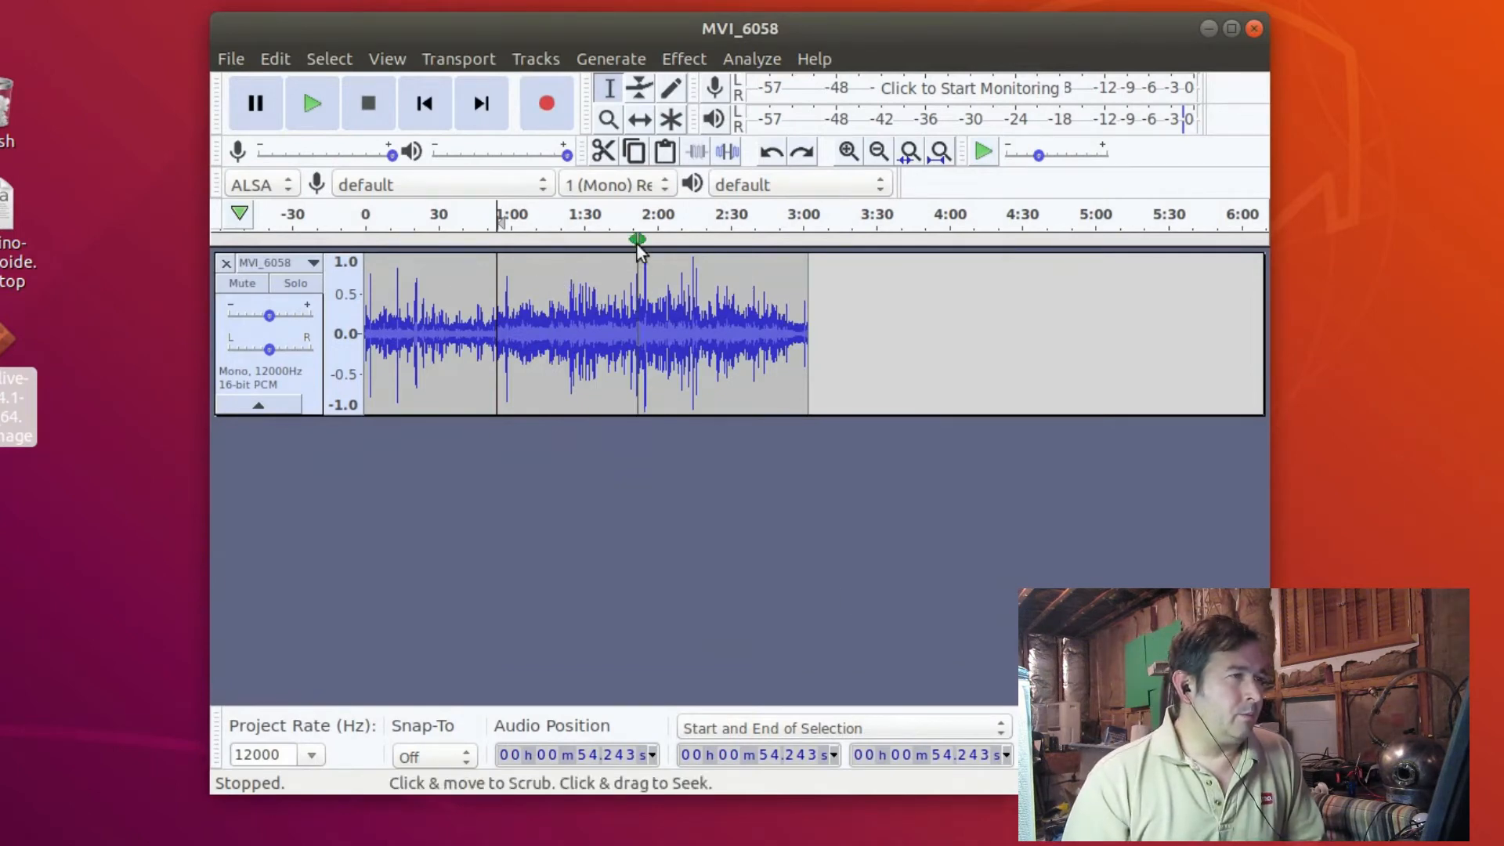
click(679, 61)
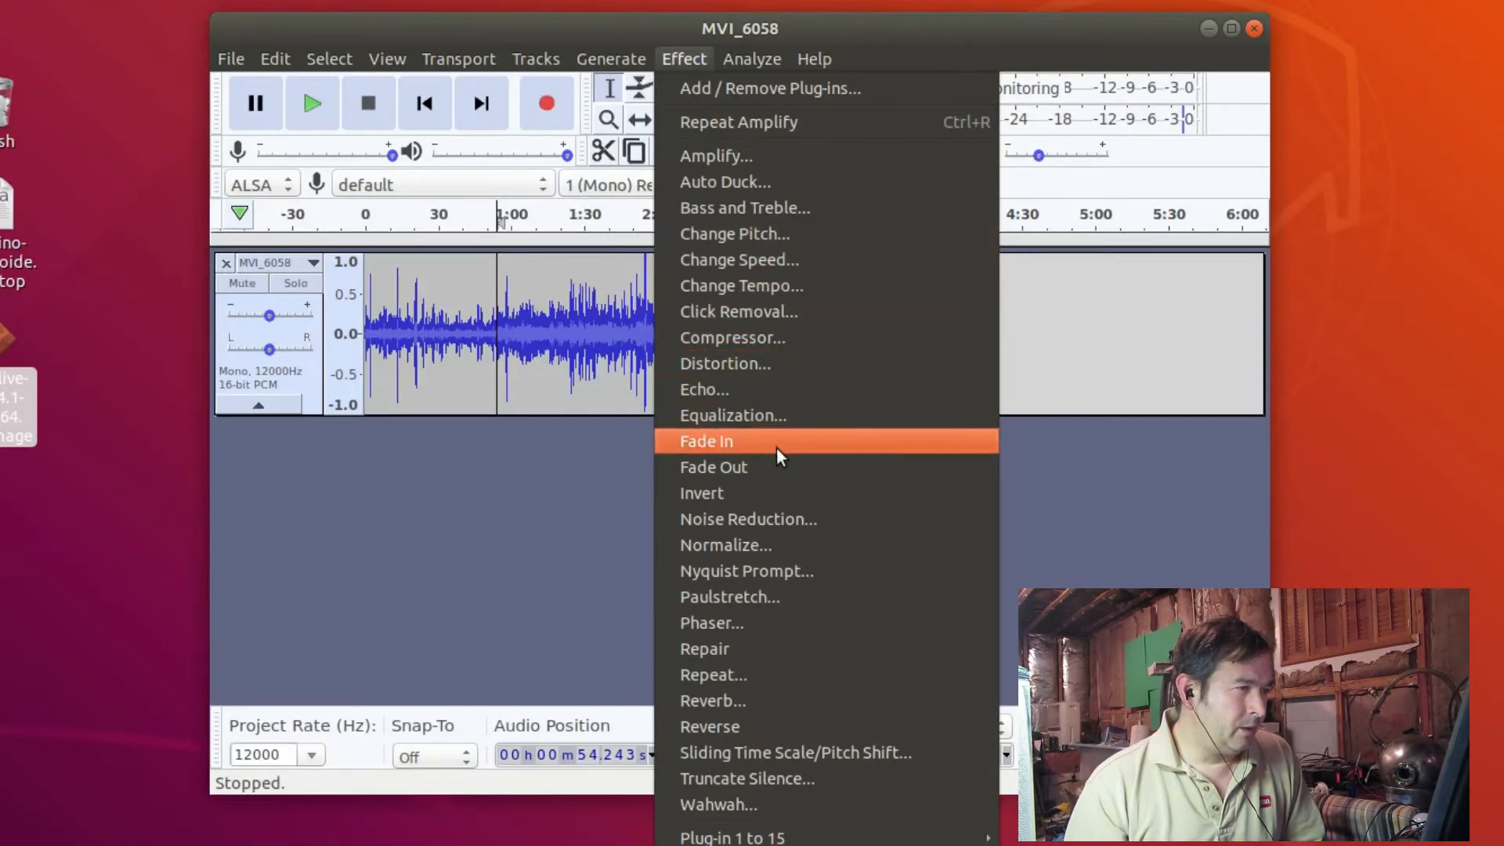
click(785, 337)
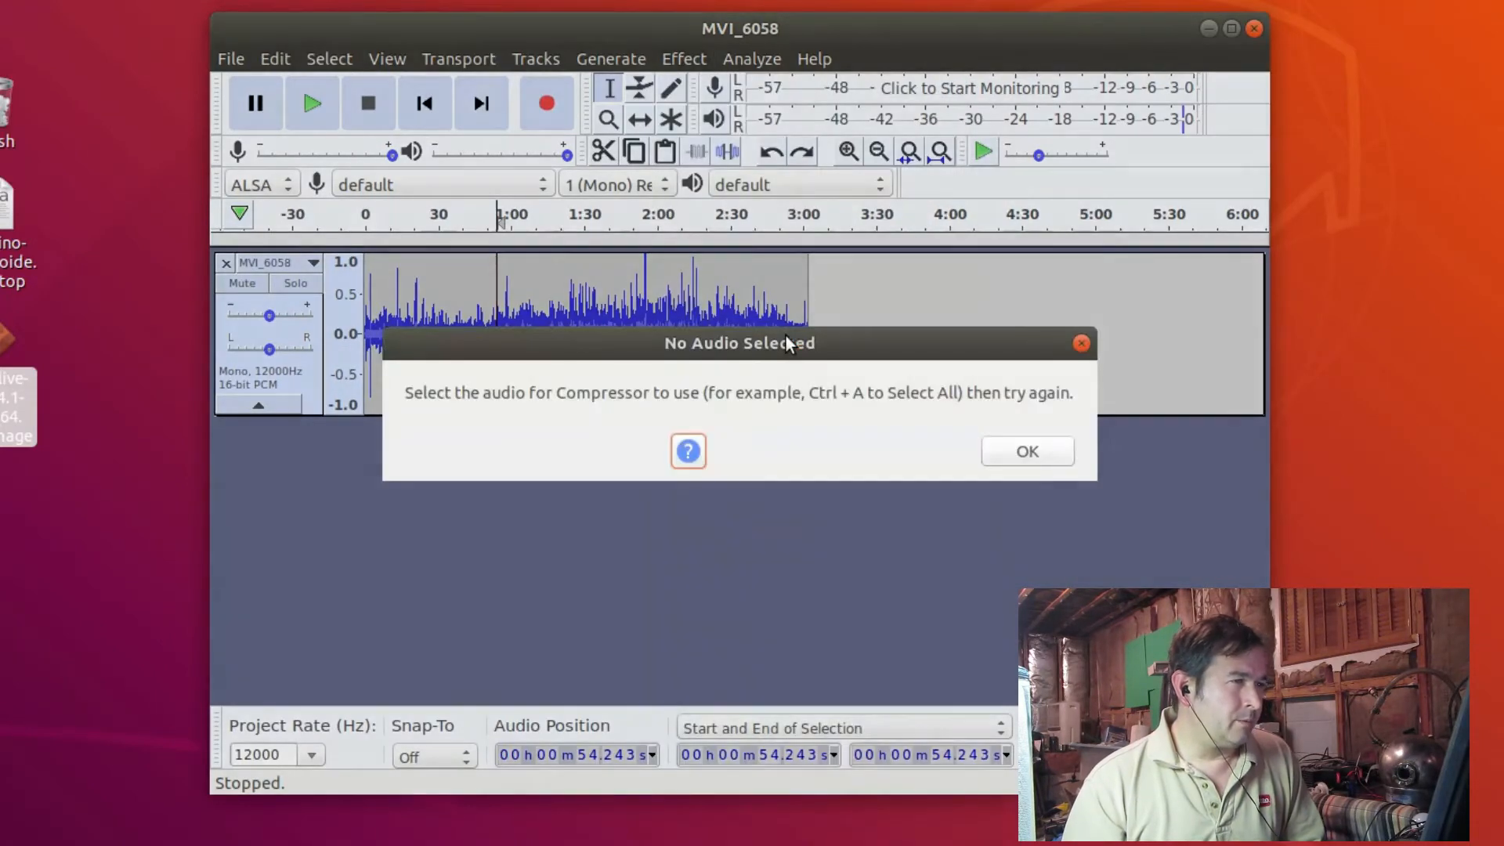
click(1018, 450)
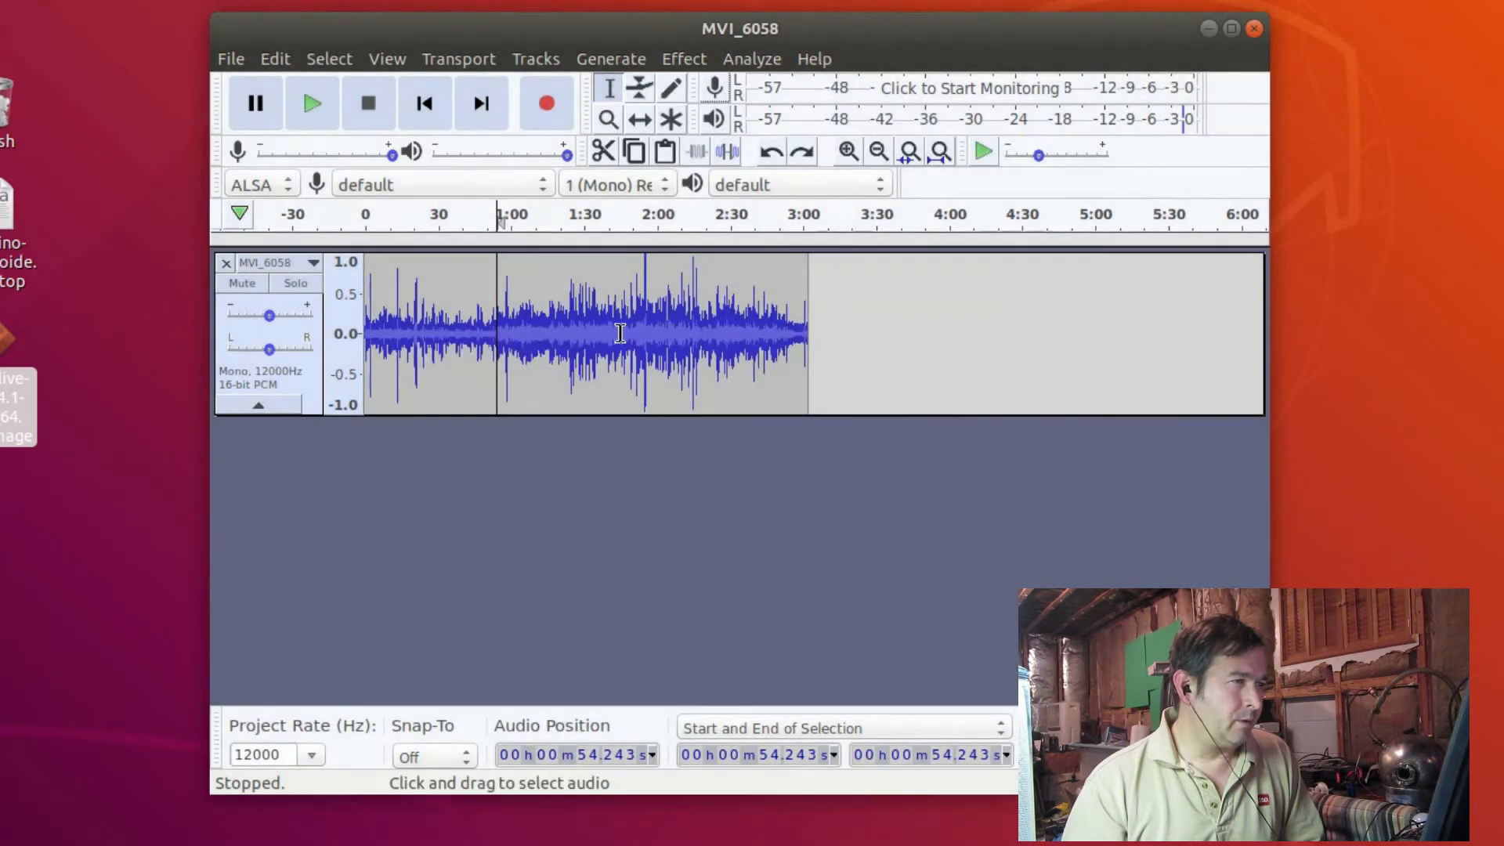
Select the whole track and apply the Compressor with -12 dB threshold, -40 dB noise floor, 2:1 ratio, 0.20 s attack, 1.0 s release and make-up gain.
key(ctrl+a)
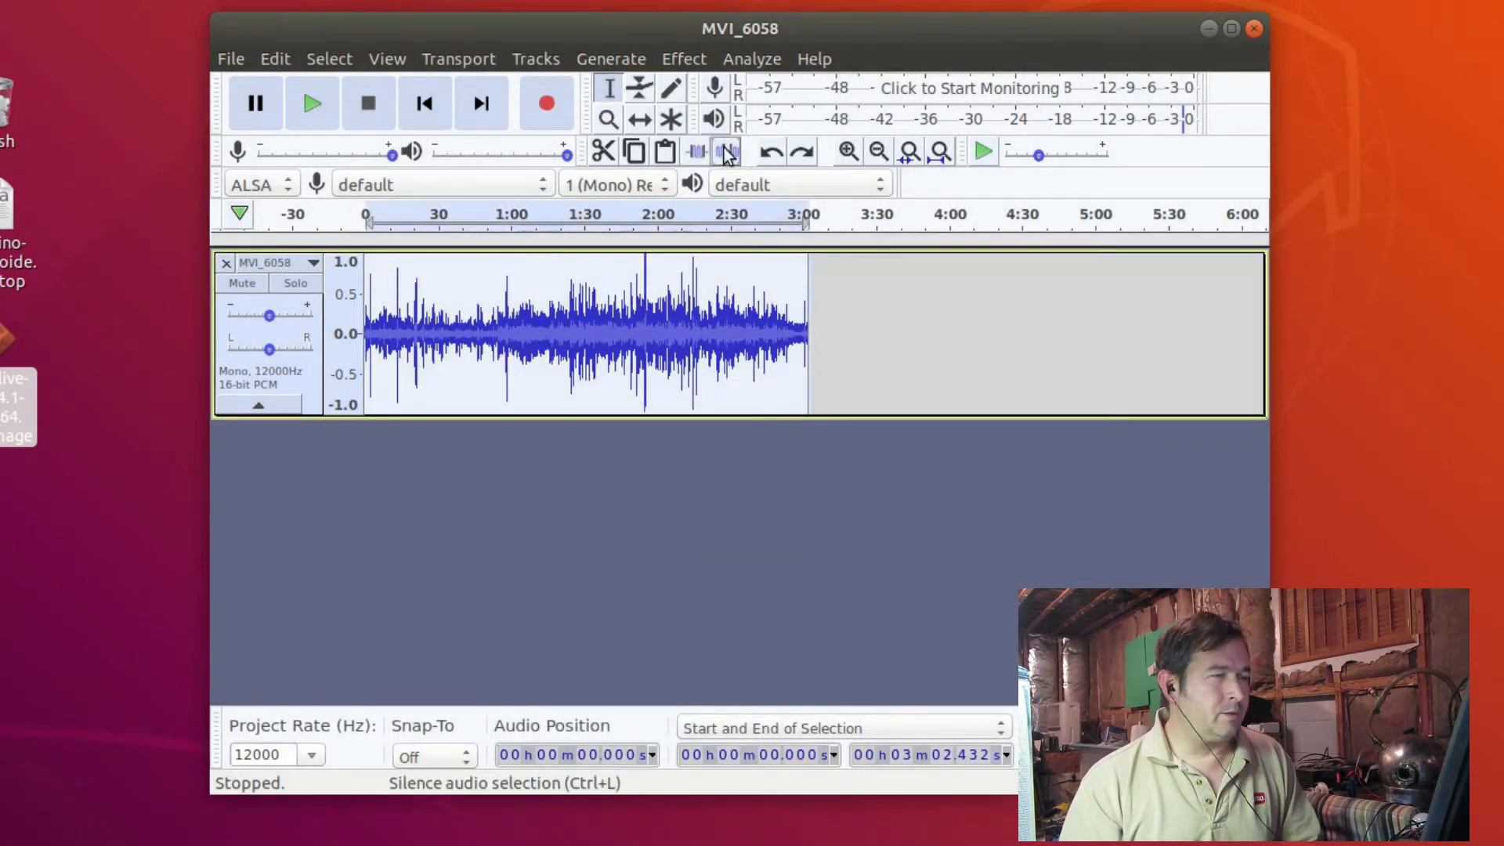
click(588, 59)
mouse_move(676, 58)
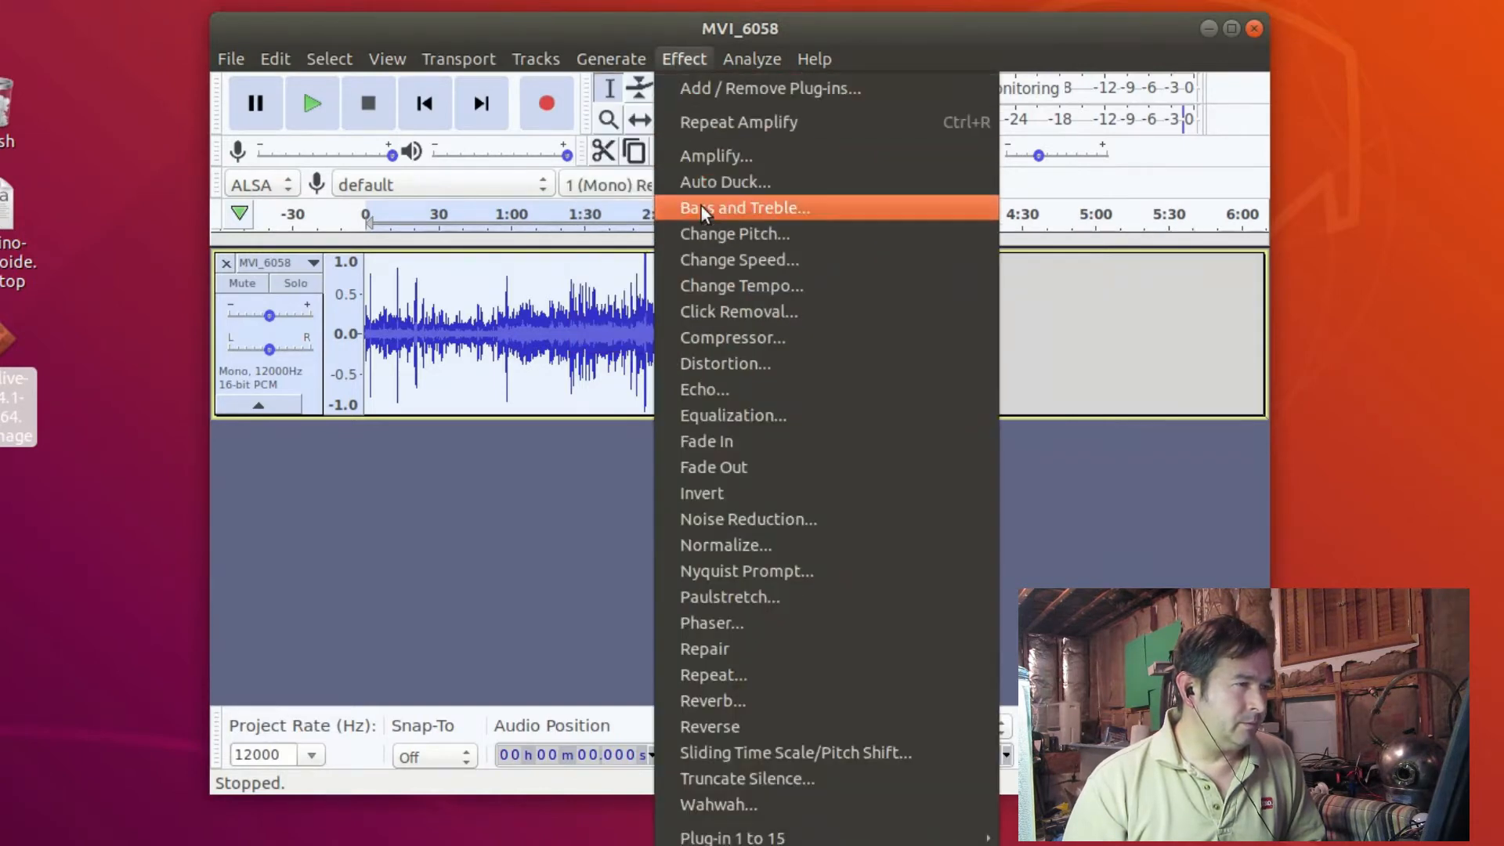
click(736, 338)
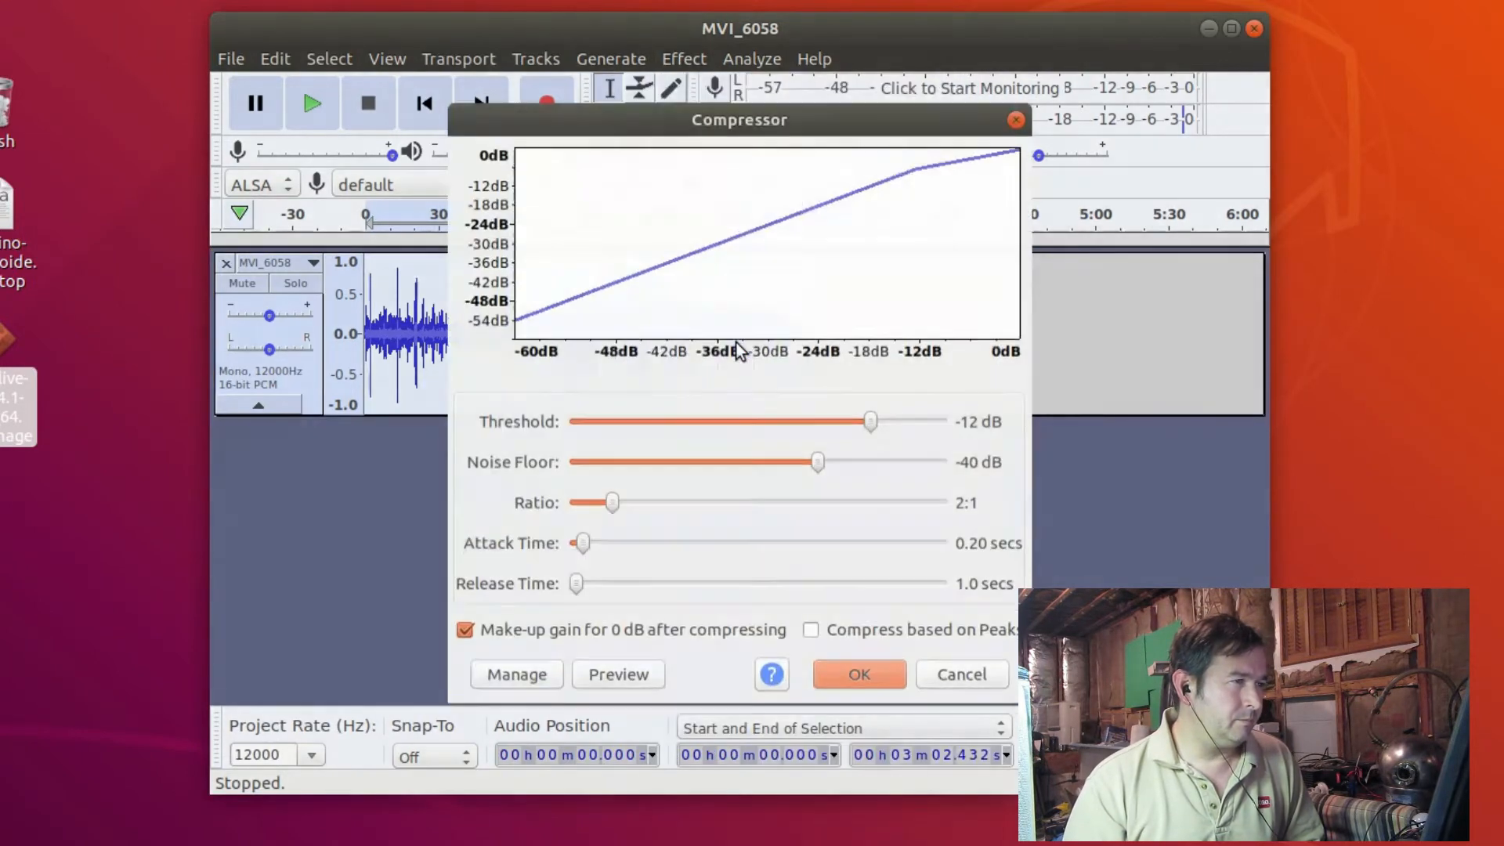
drag(852, 115, 940, 162)
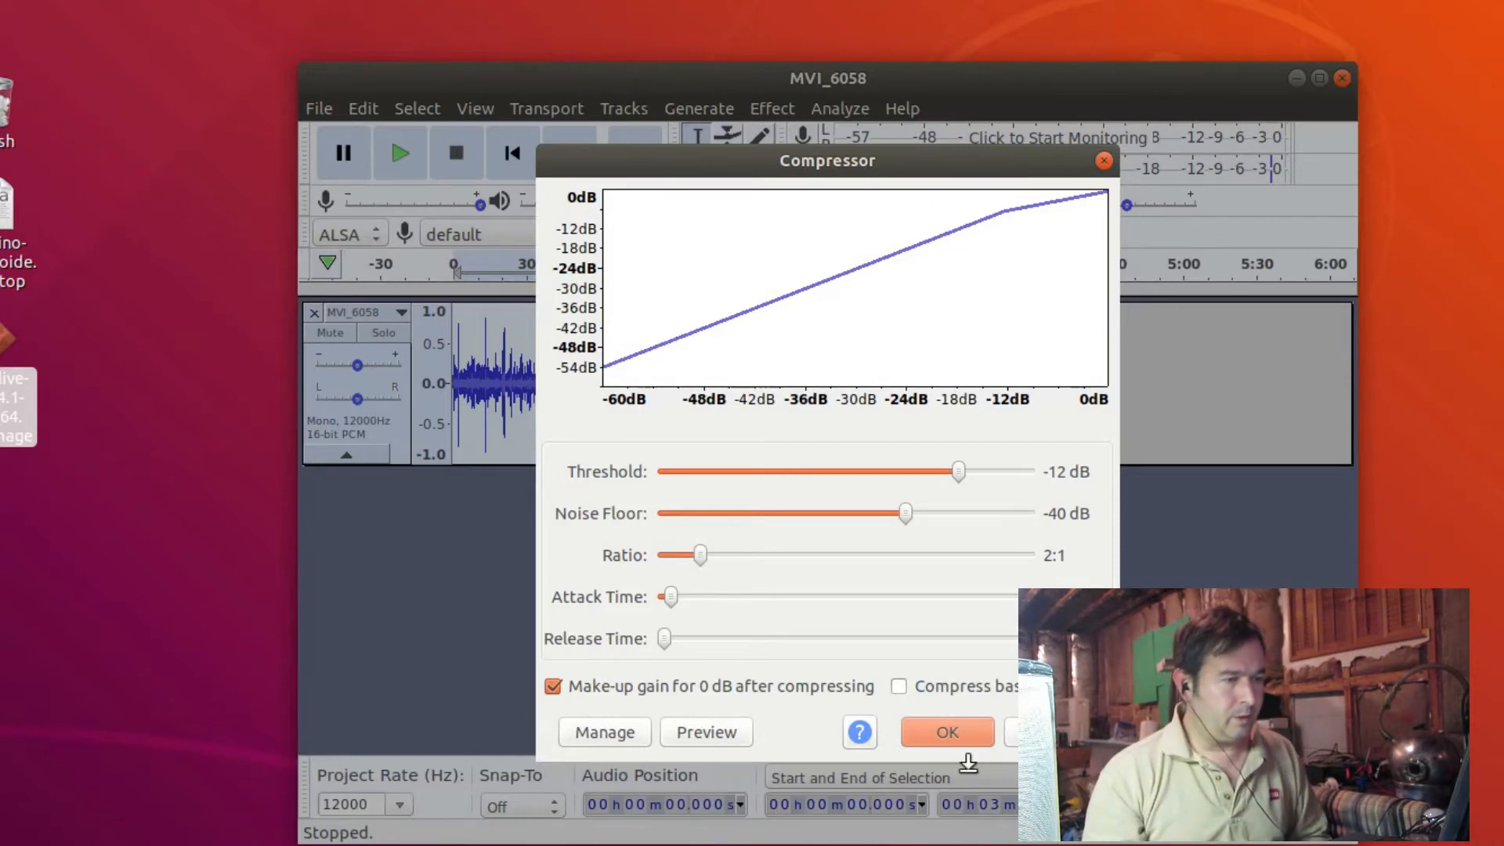
click(952, 735)
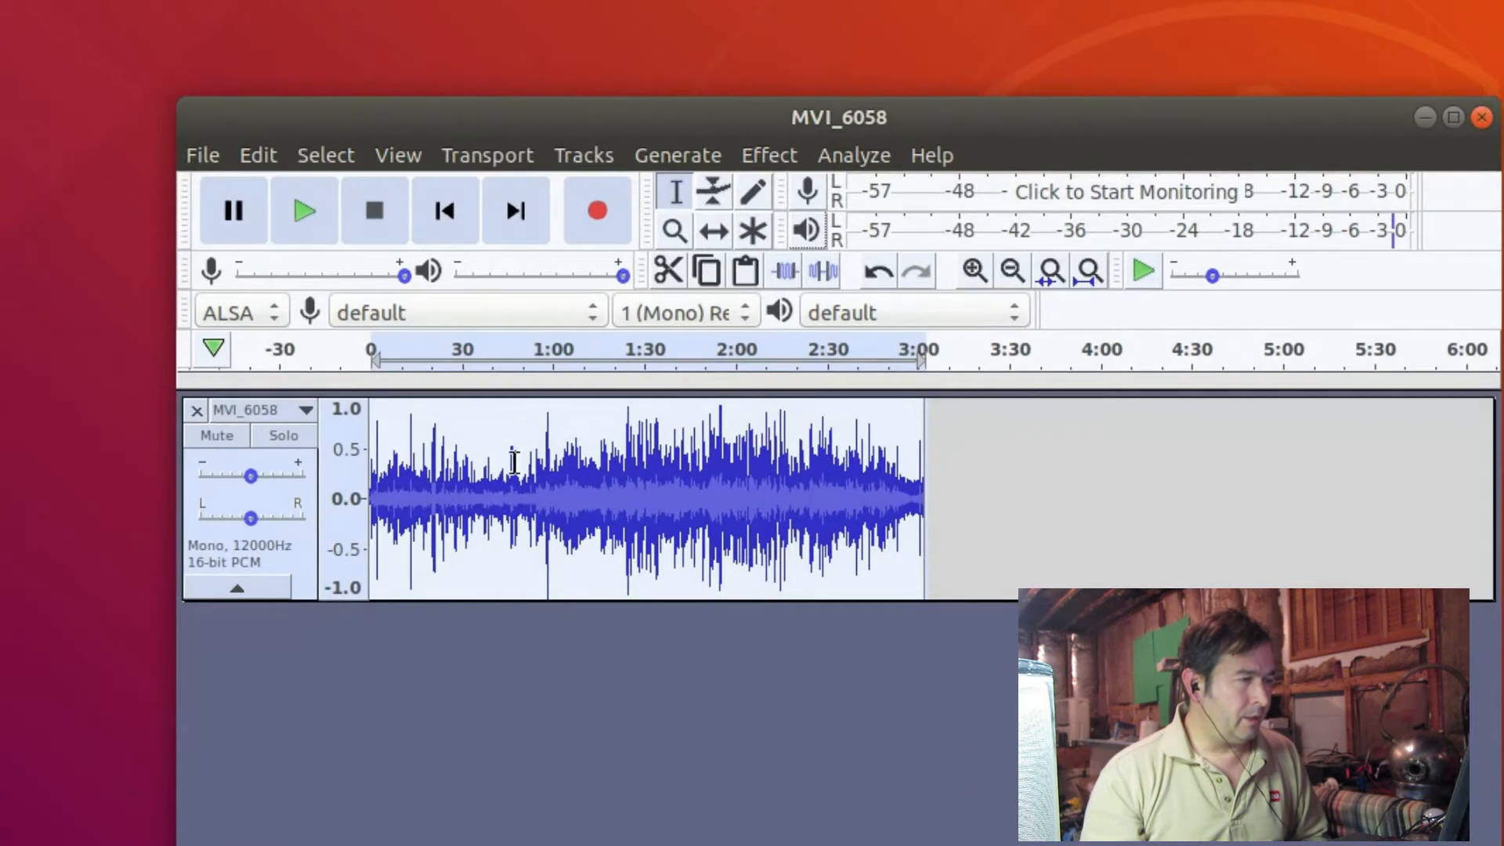
Listen to the compressed audio from about 0:50 and again from about 0:16, stopping playback each time.
click(526, 348)
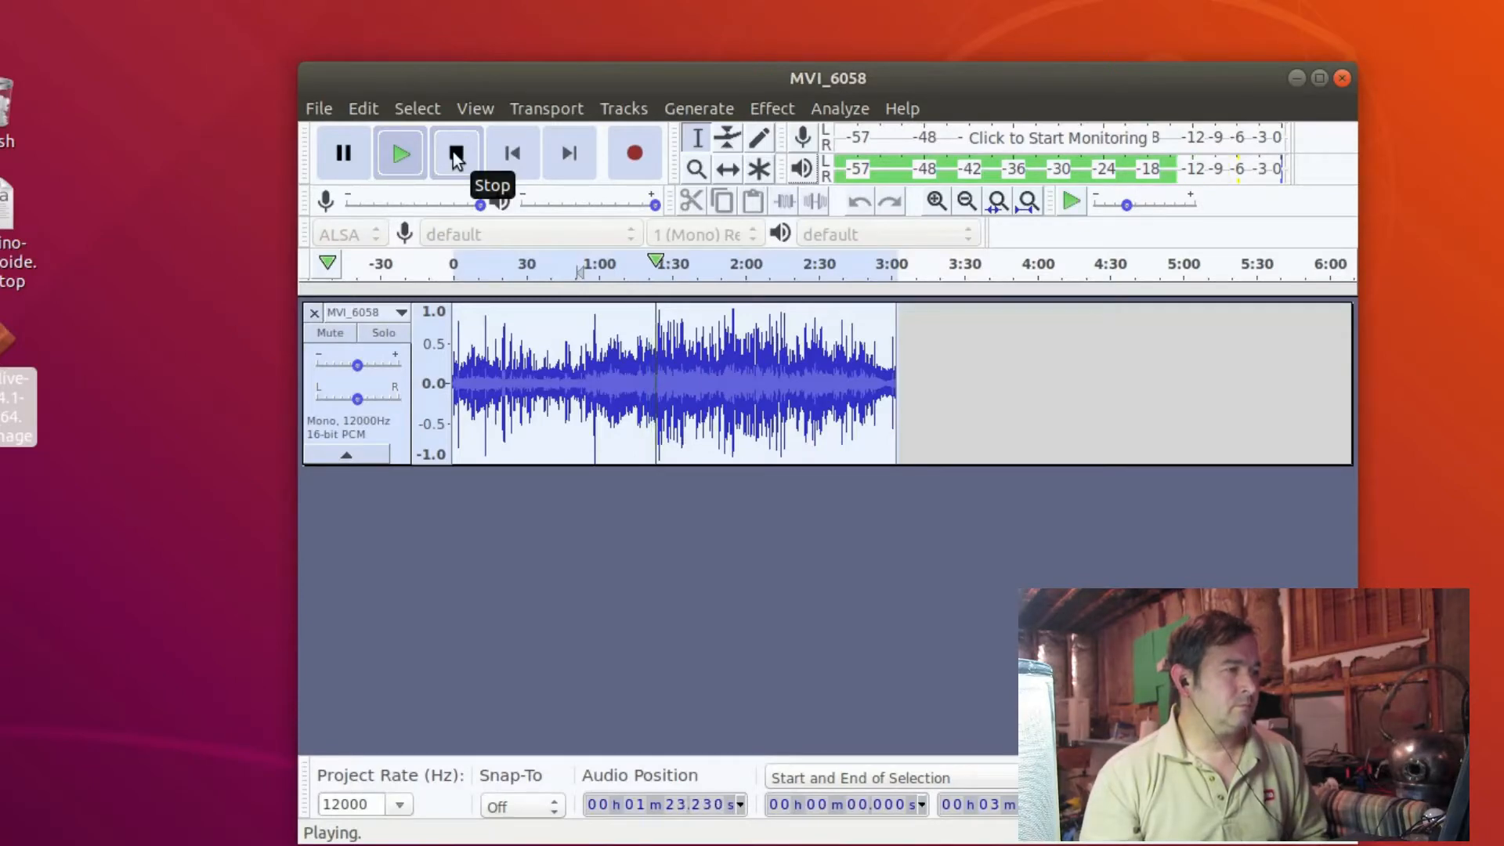
click(456, 156)
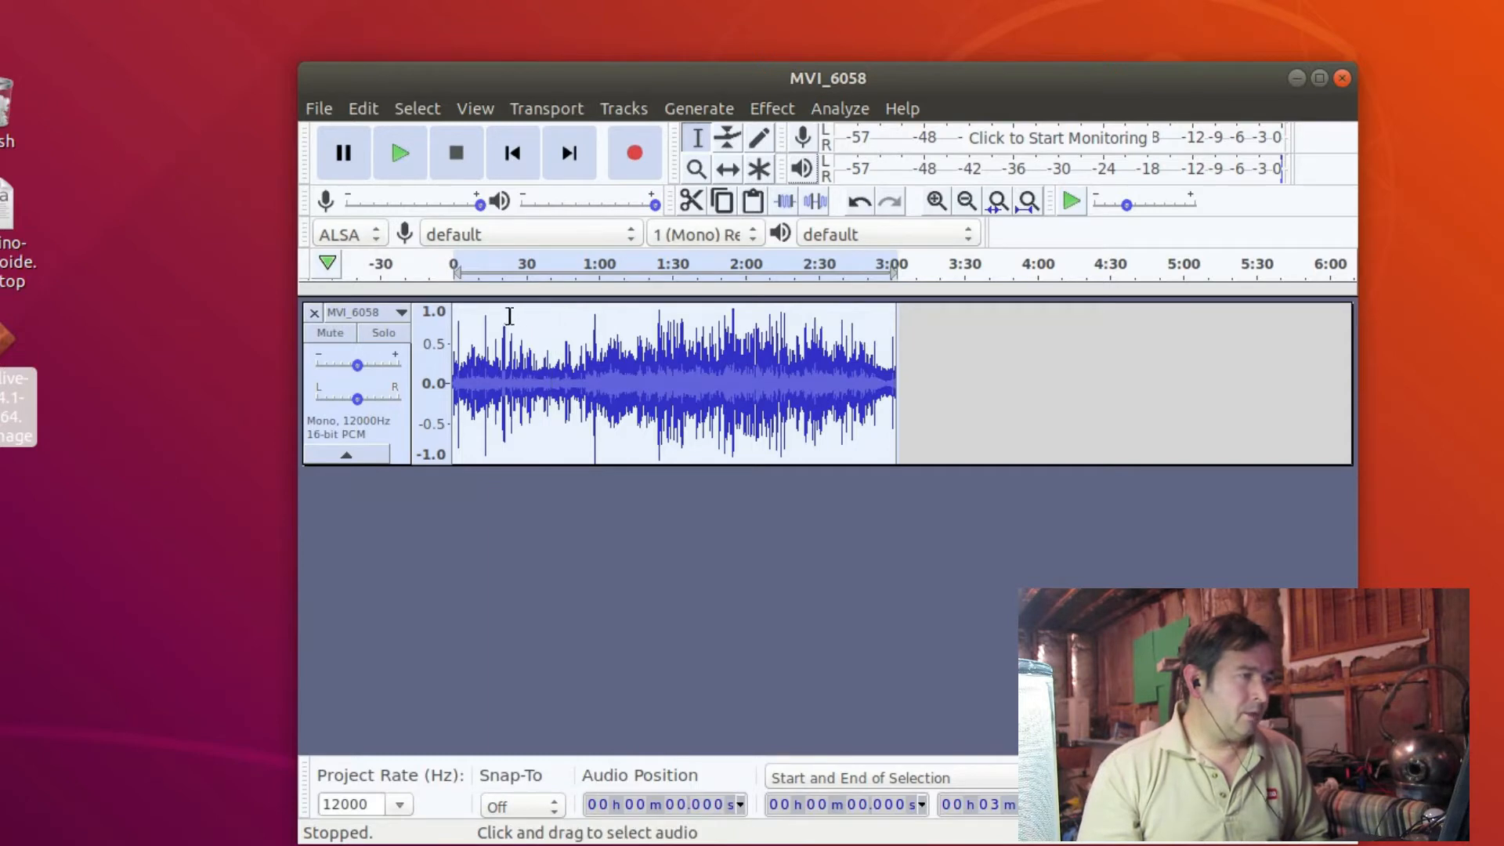
click(493, 267)
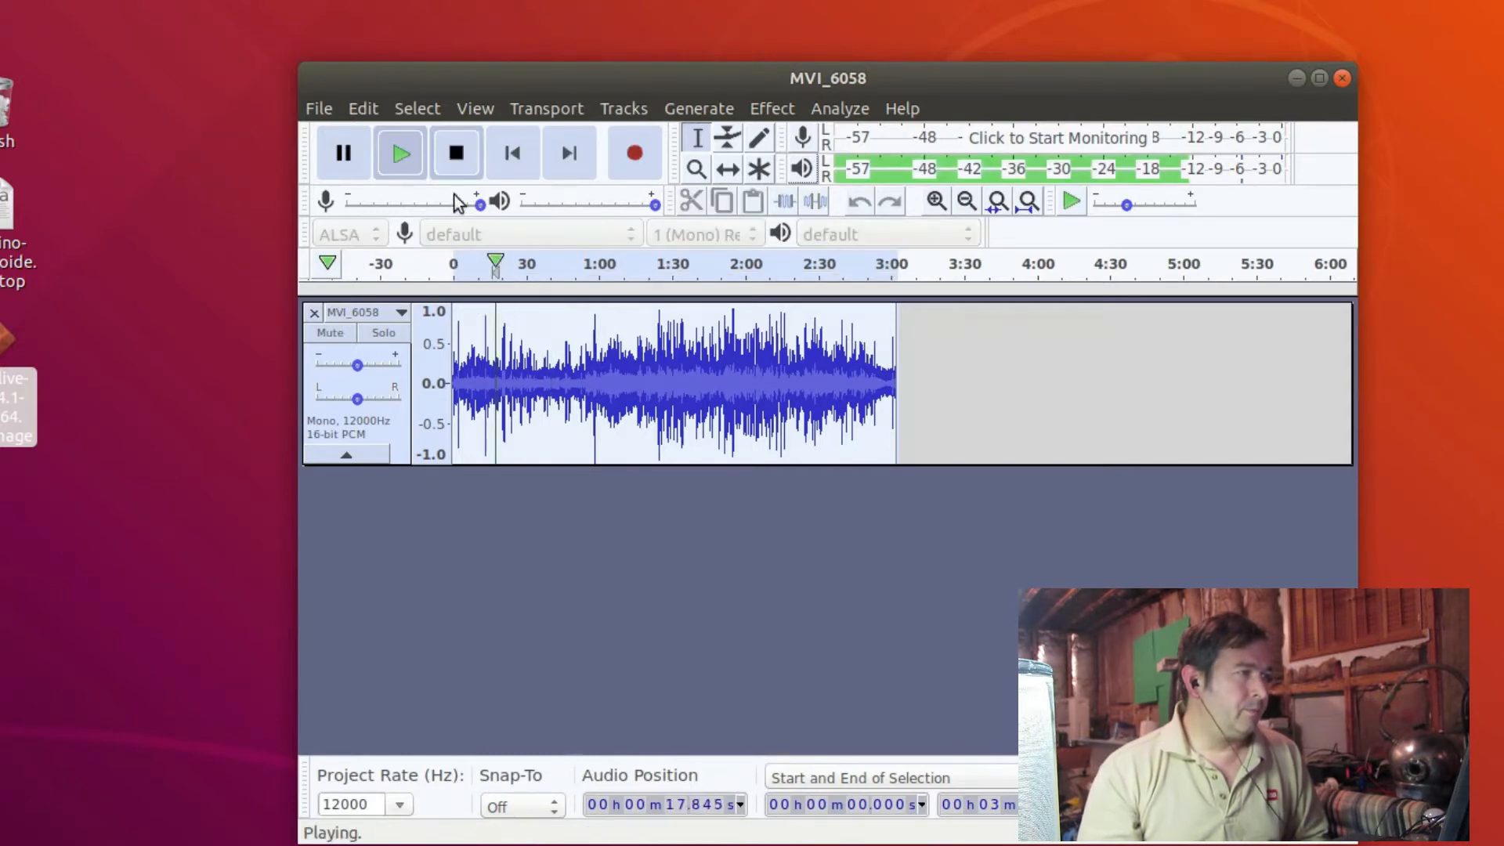
click(454, 153)
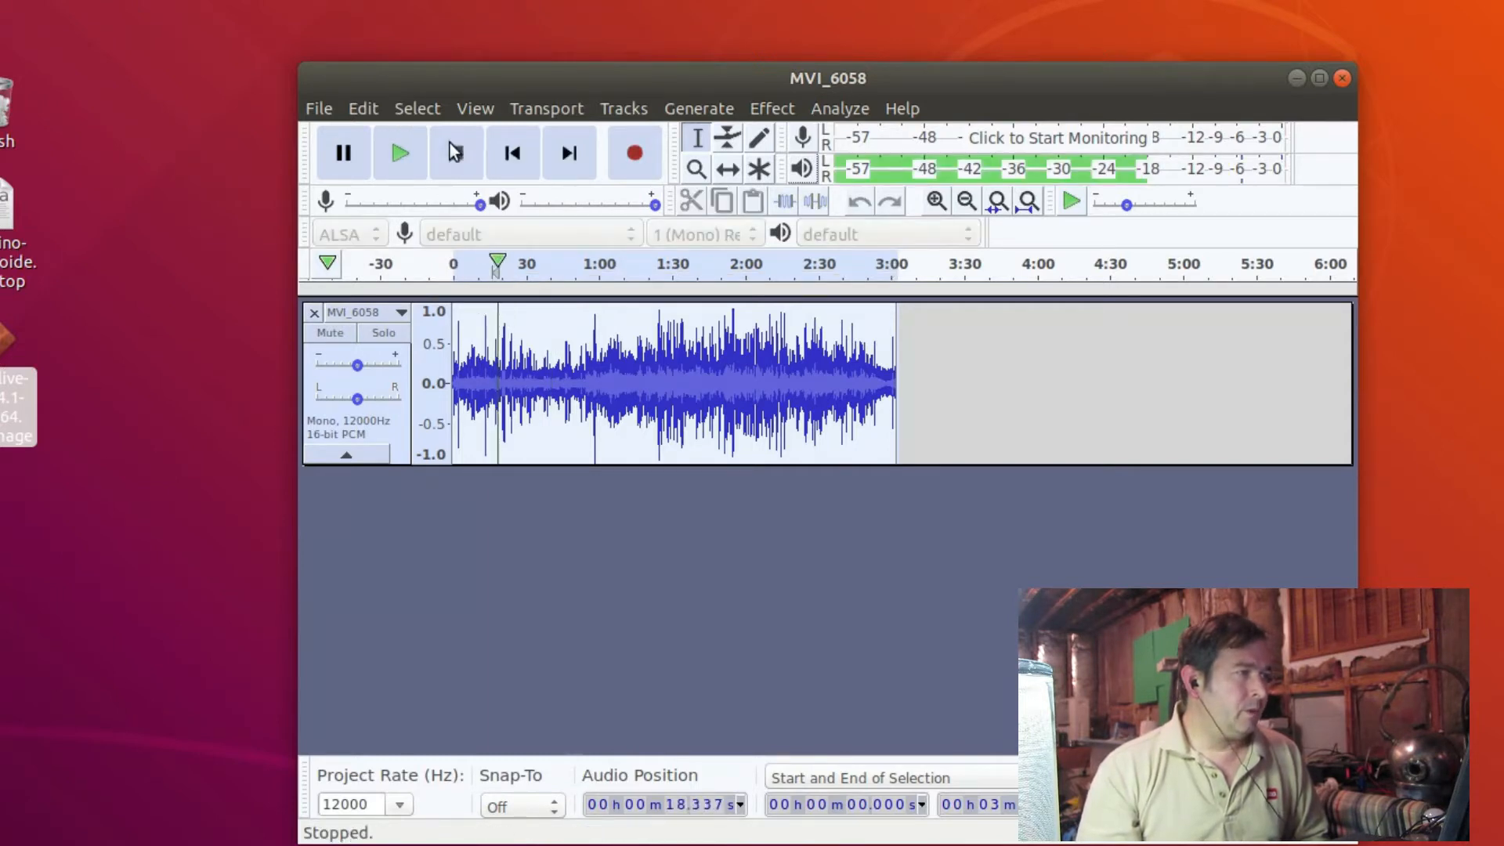
Select the section from about 0:02 to 0:41 and capture it as the noise profile in Noise Reduction.
click(550, 319)
drag(553, 319, 458, 325)
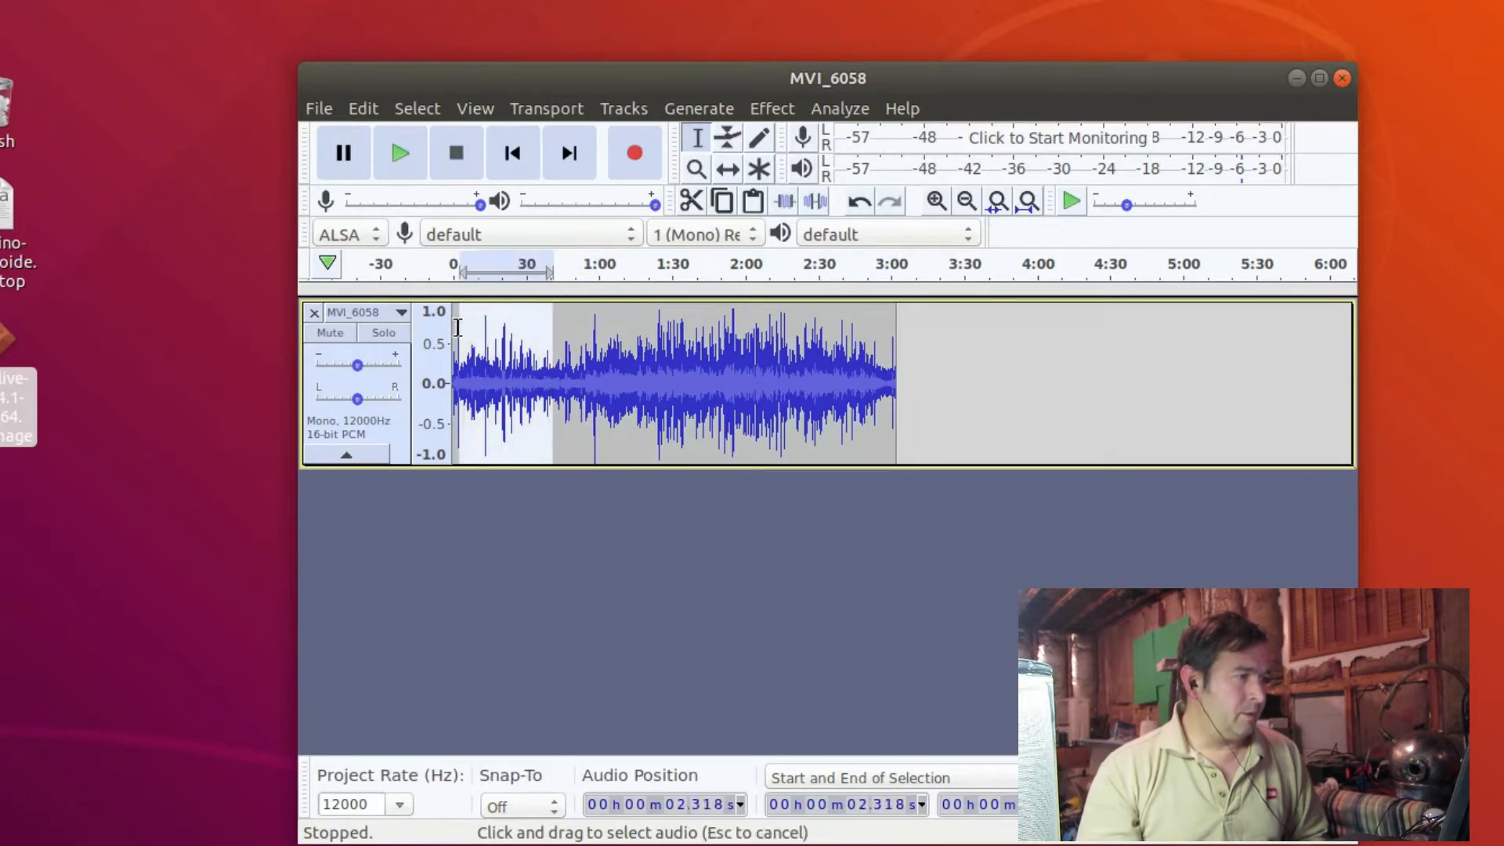
click(772, 110)
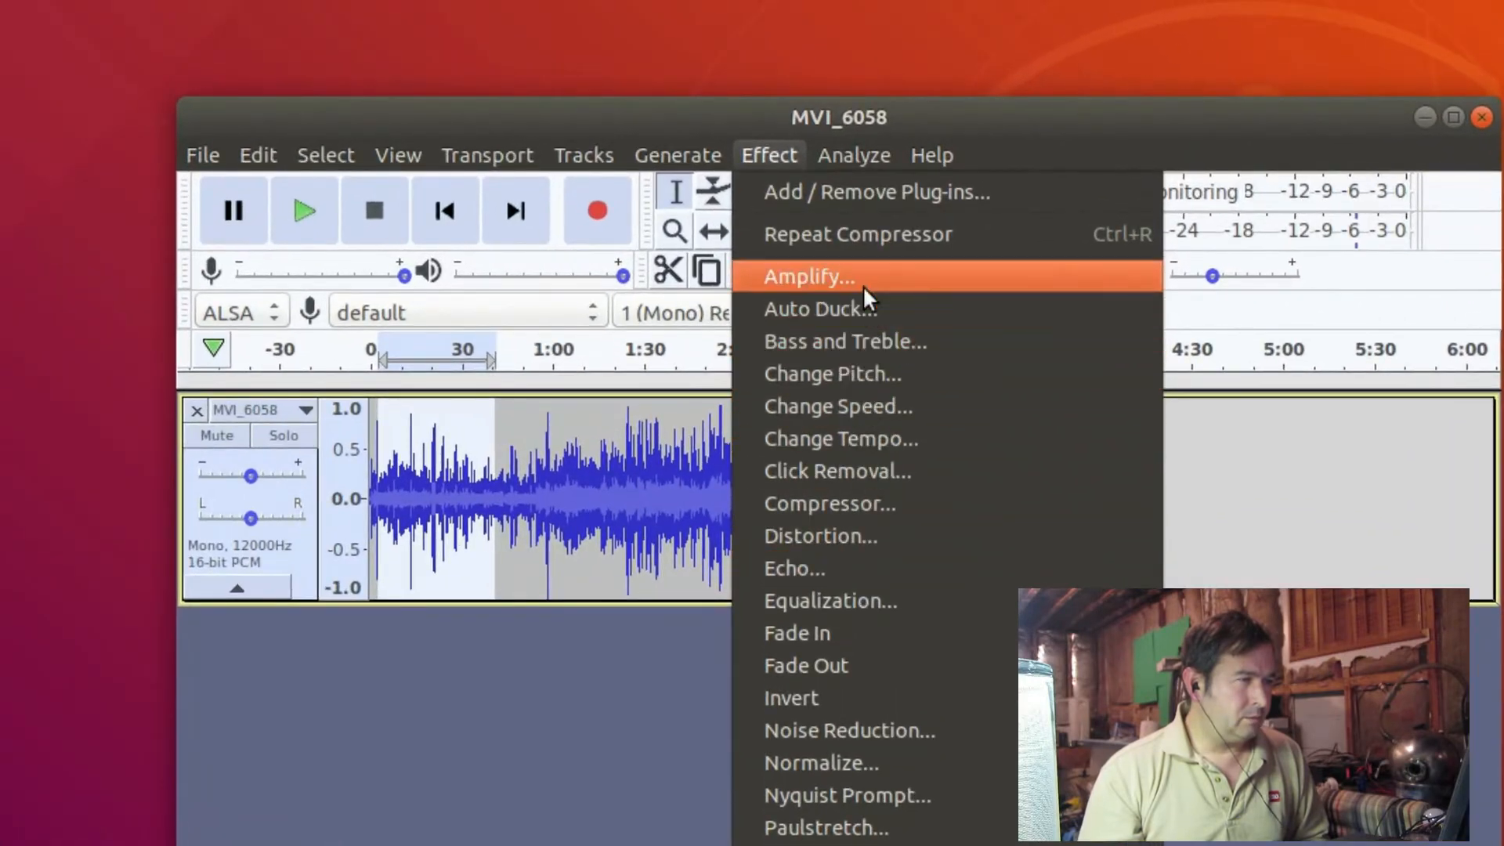
click(881, 725)
click(854, 449)
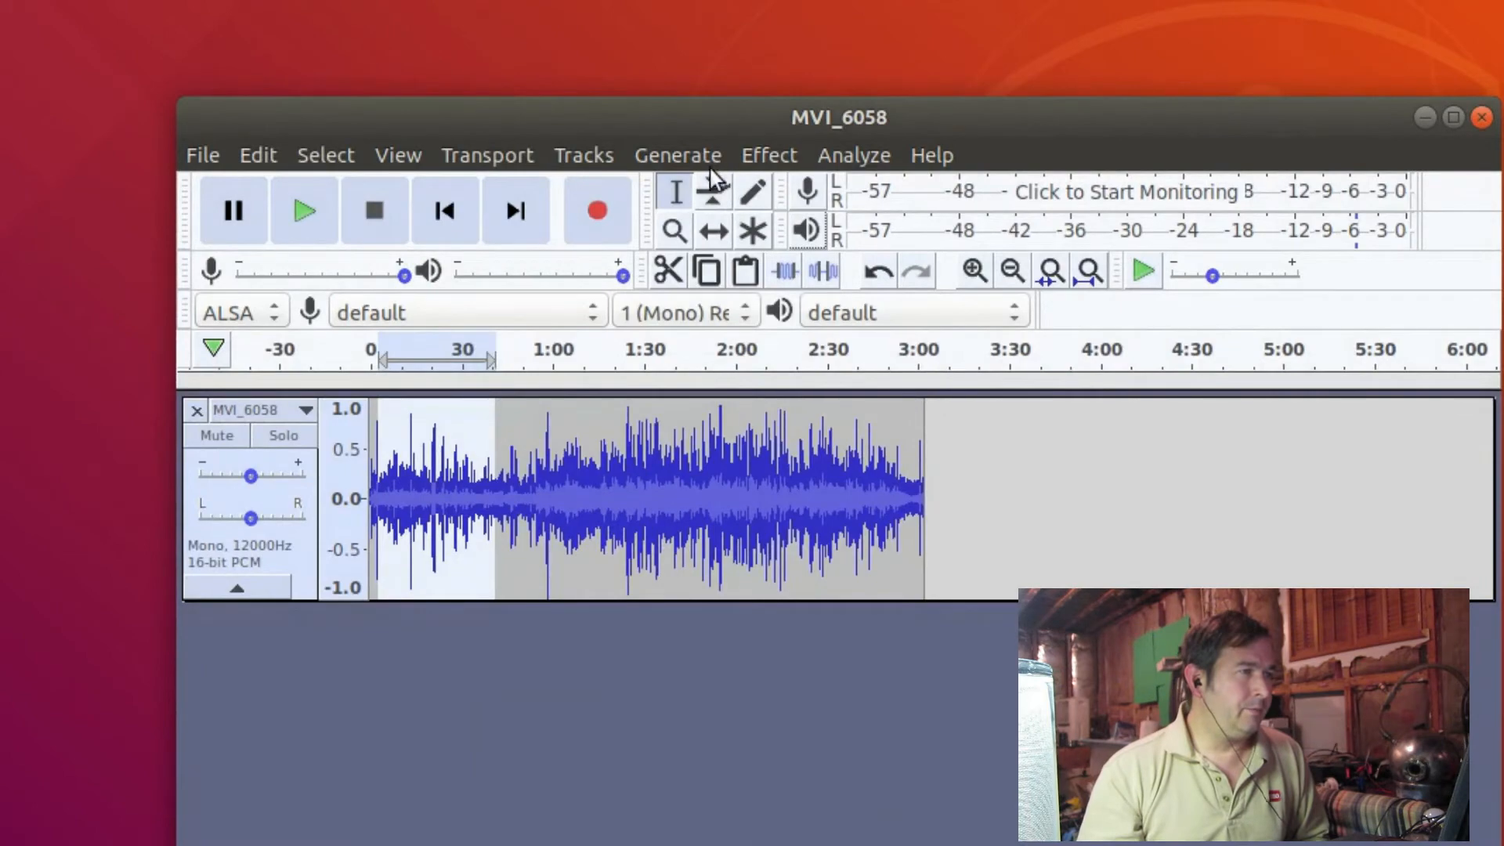
Apply Noise Reduction to the whole track with 12 dB reduction, 6.00 sensitivity and 3 smoothing bands, and listen from about 0:52.
click(765, 154)
click(518, 686)
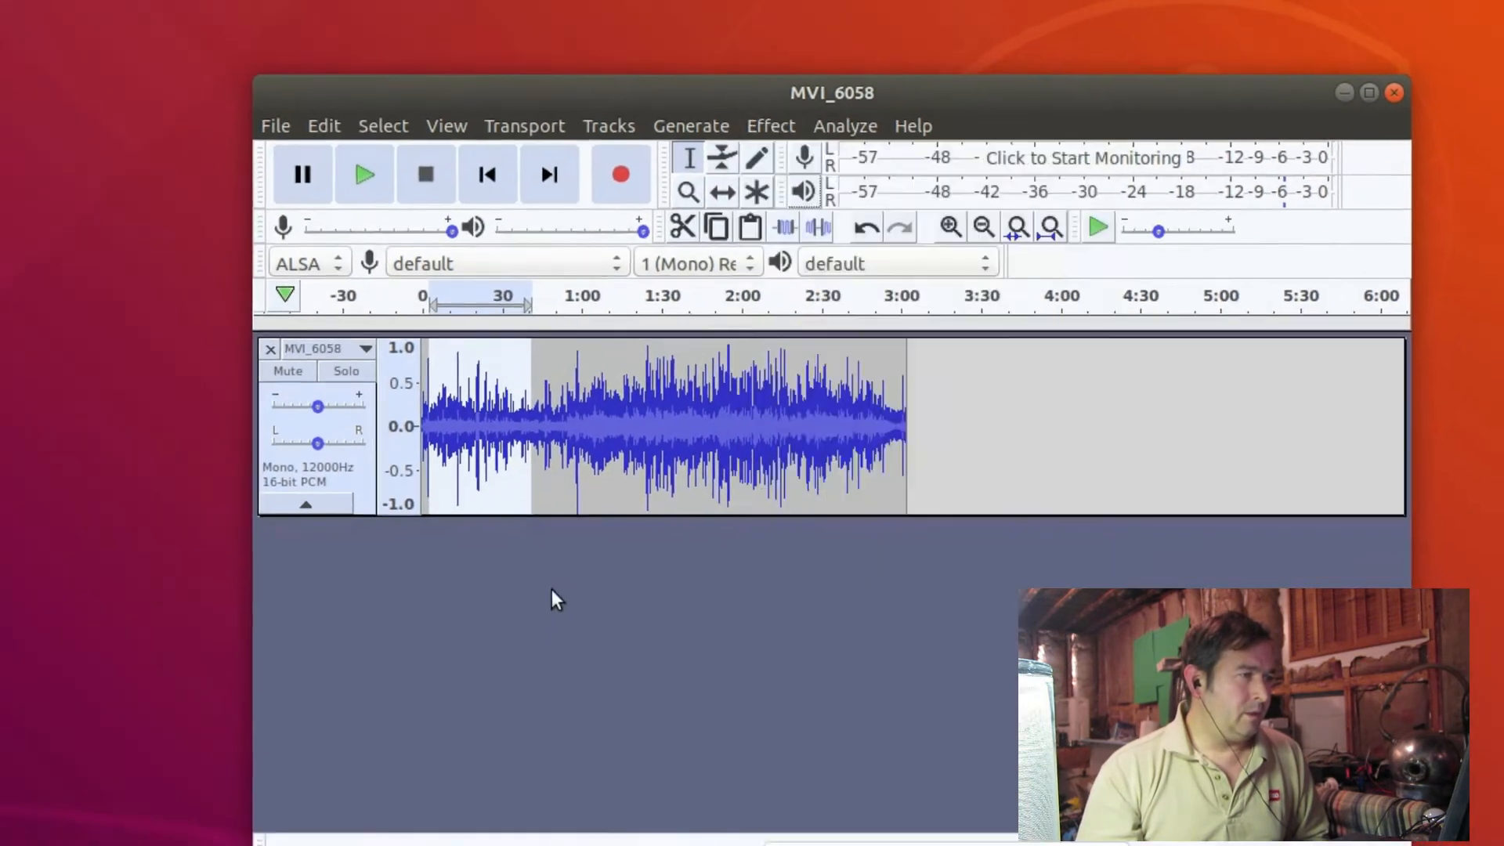
key(ctrl+a)
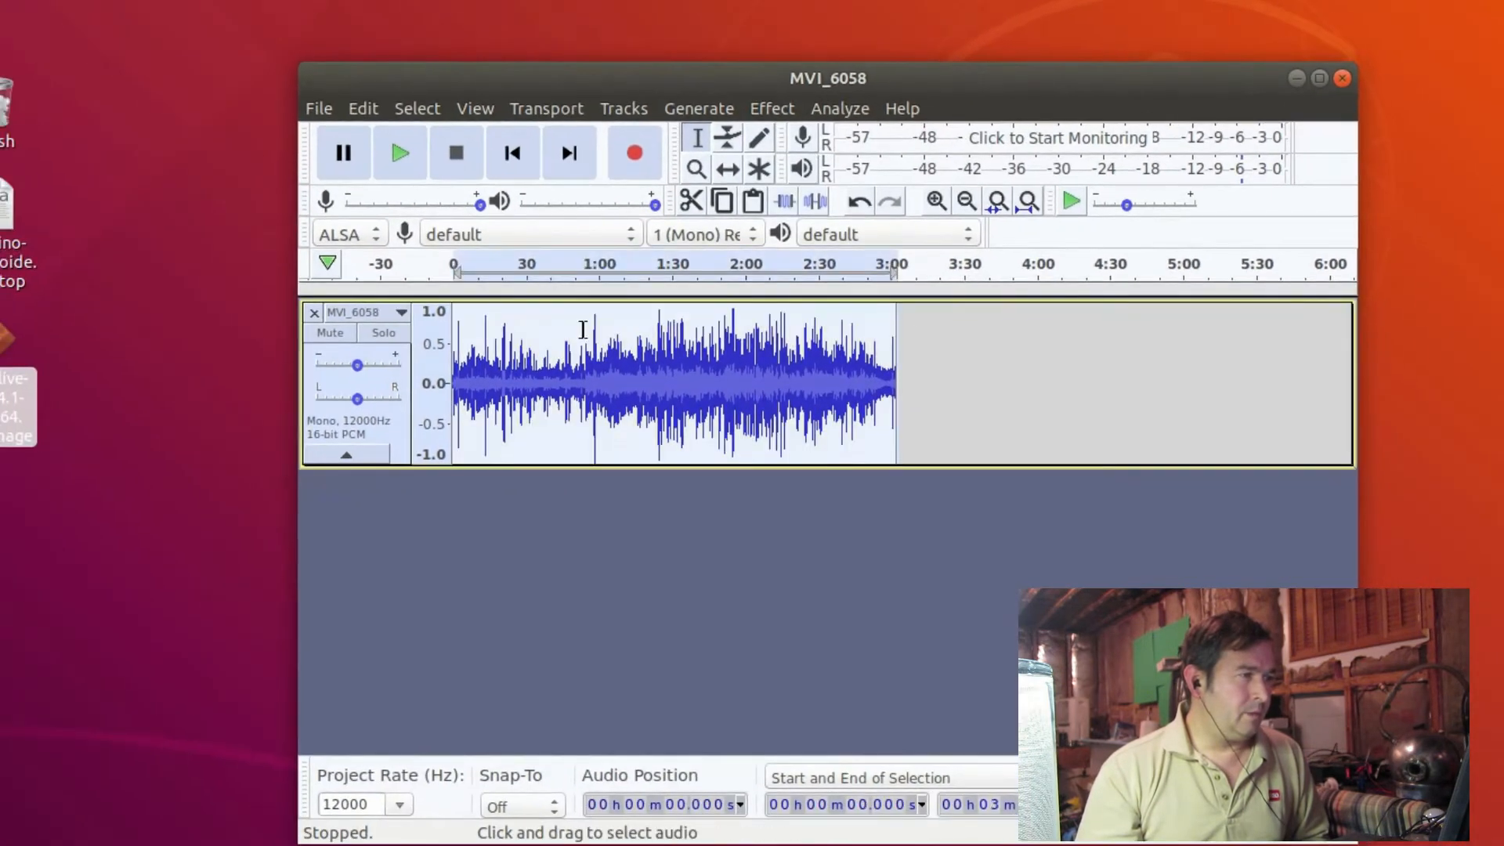
click(768, 110)
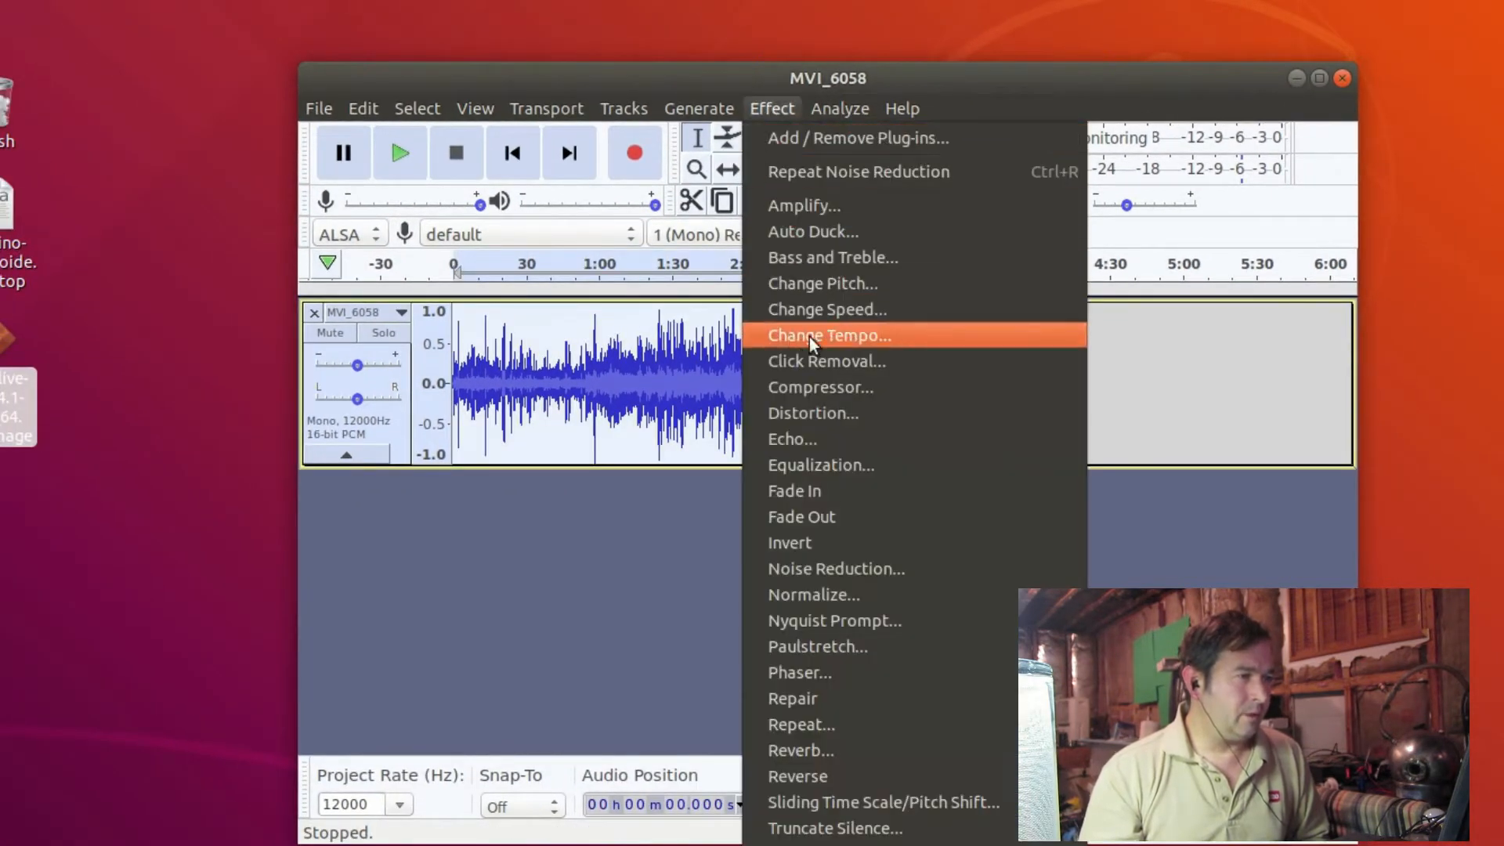
click(844, 568)
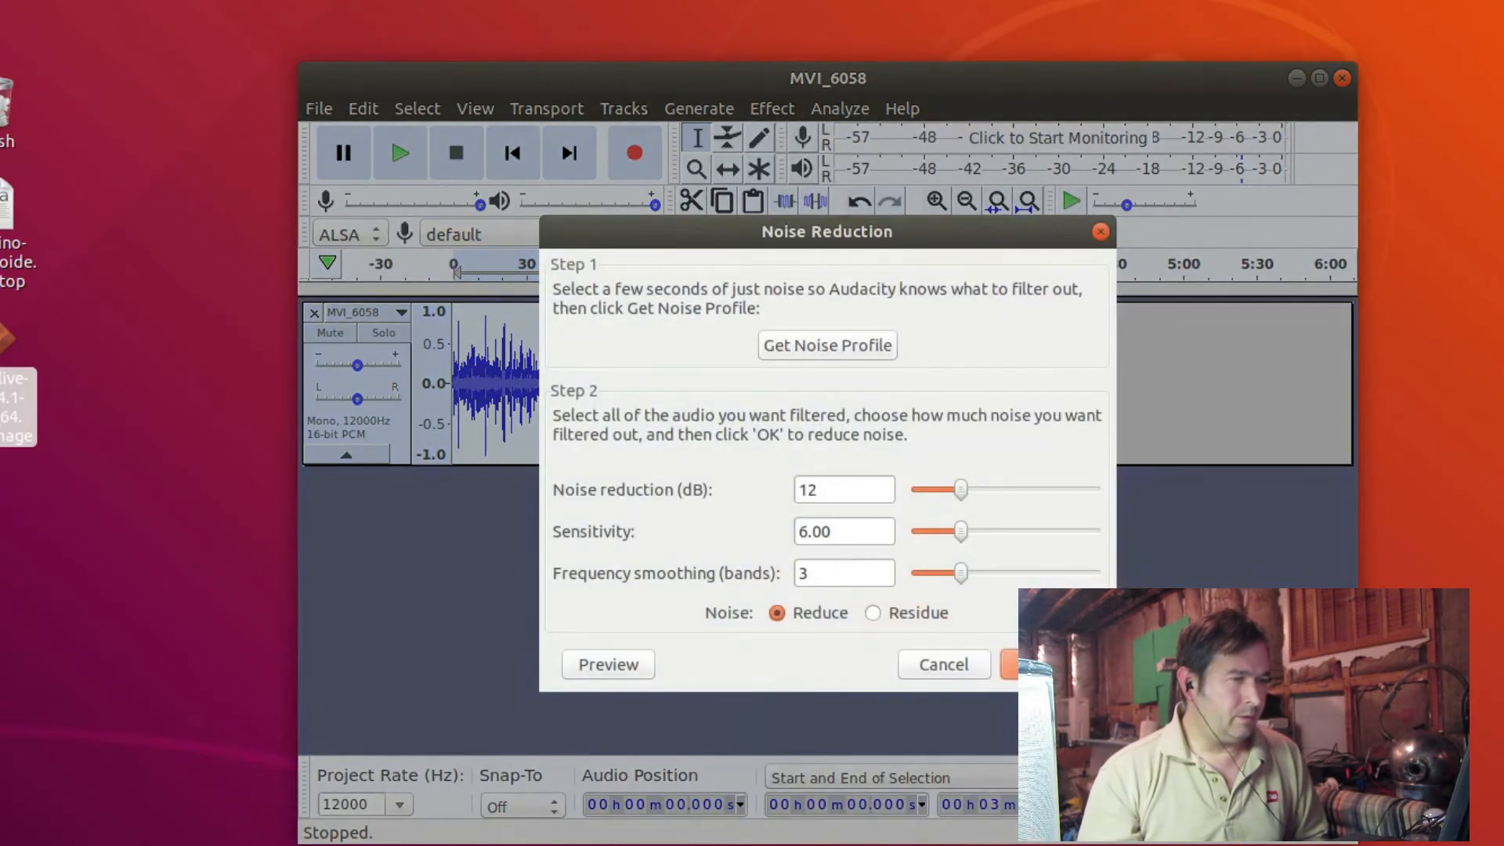
click(1047, 664)
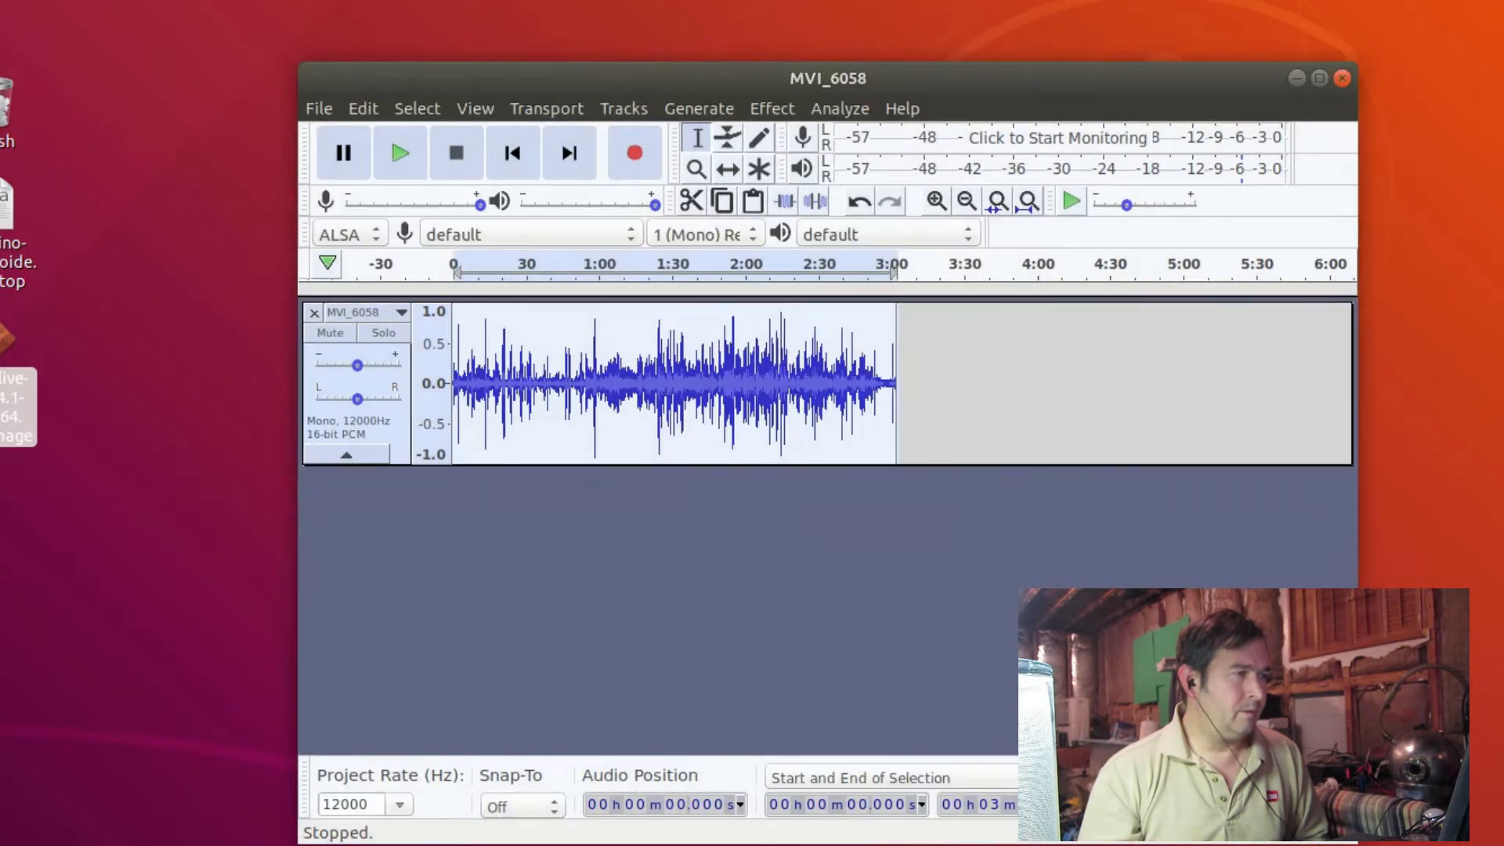
click(578, 268)
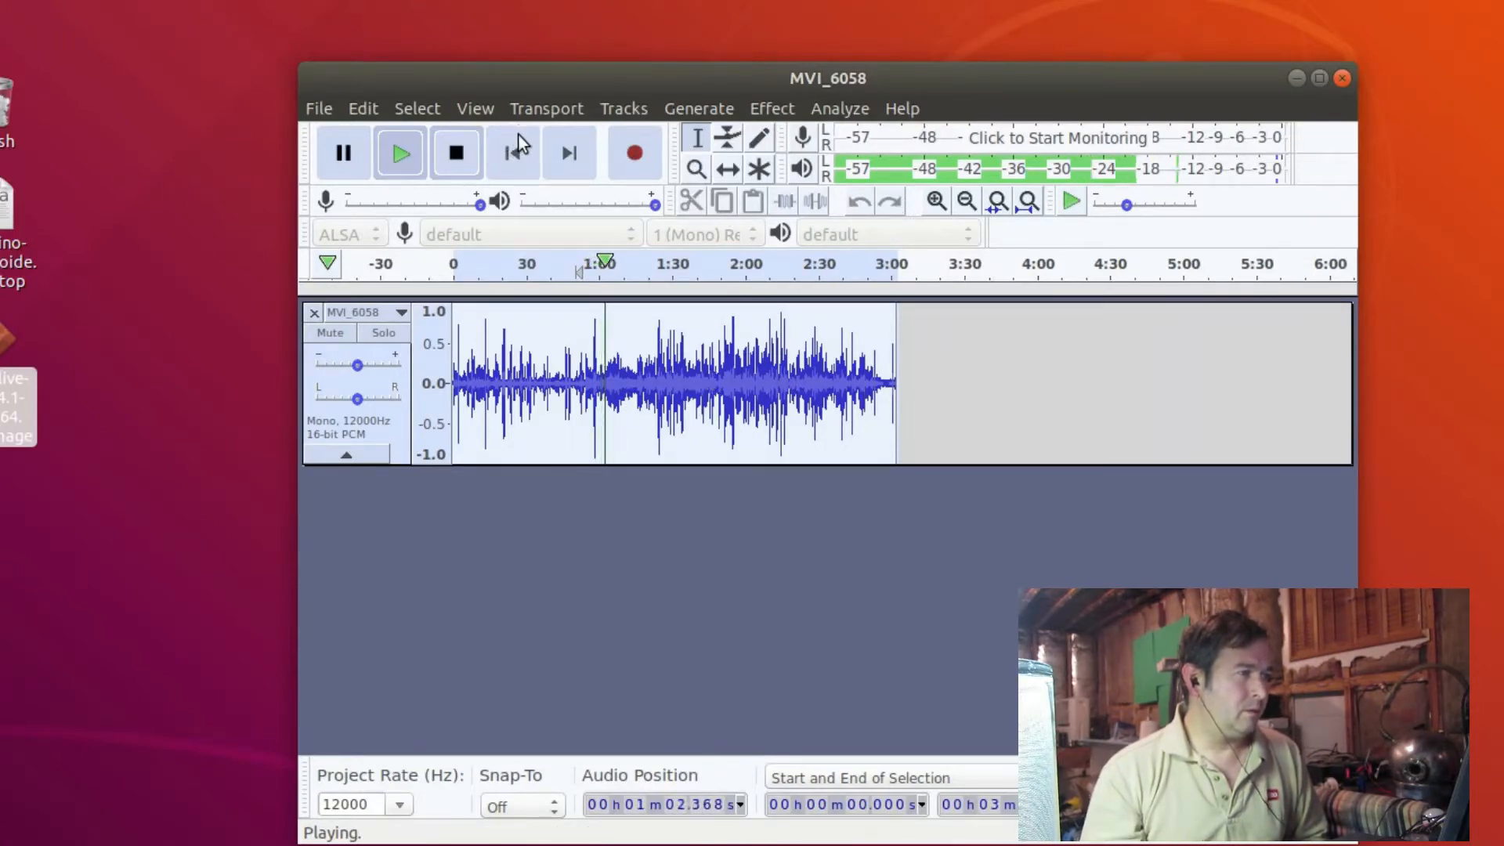
click(455, 154)
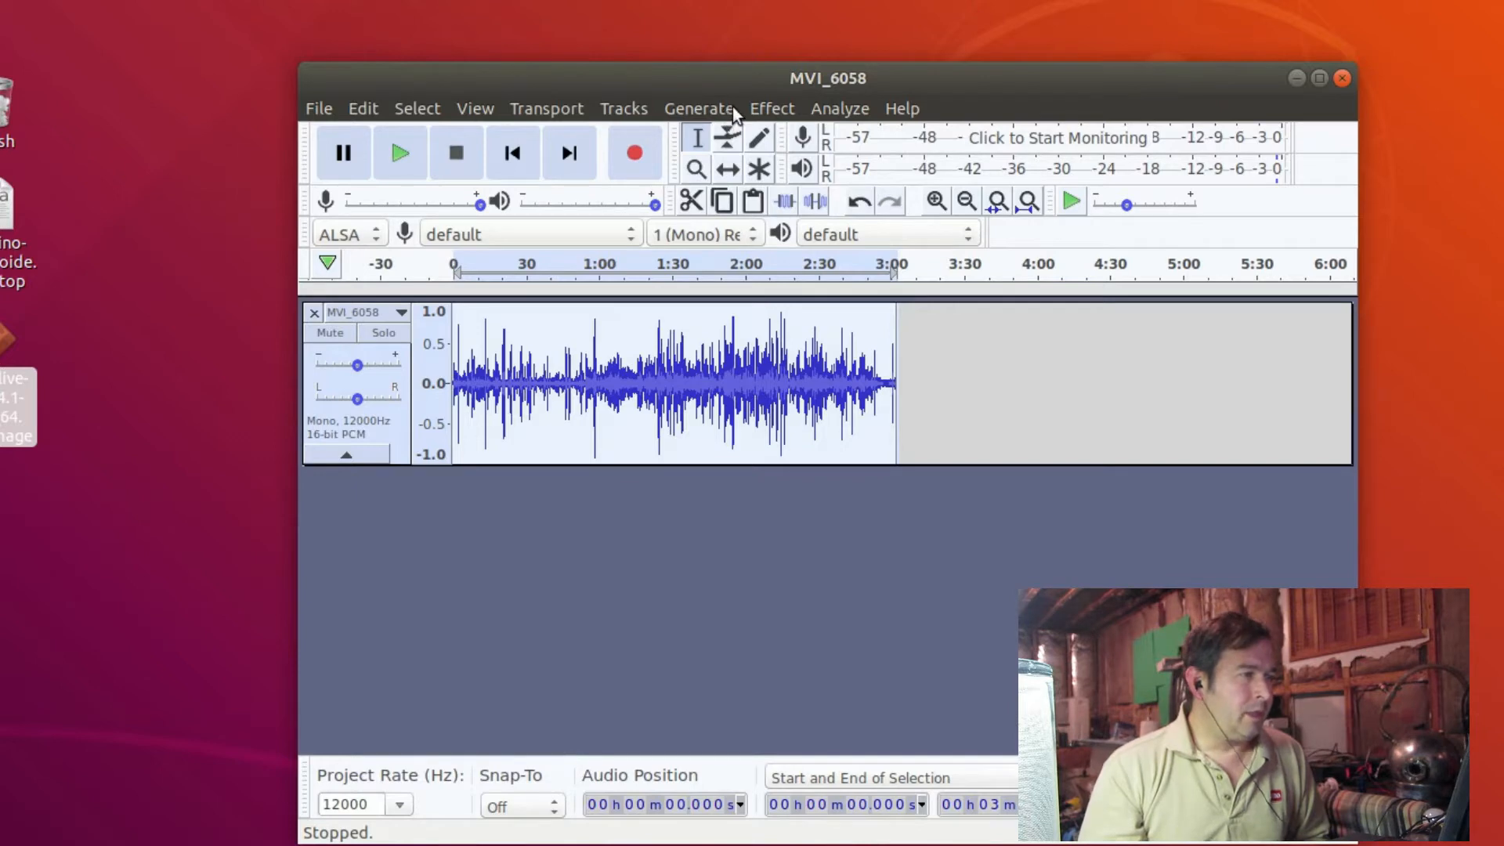
Amplify the noise-reduced track with the amplification offered by the Amplify effect.
click(707, 105)
mouse_move(643, 95)
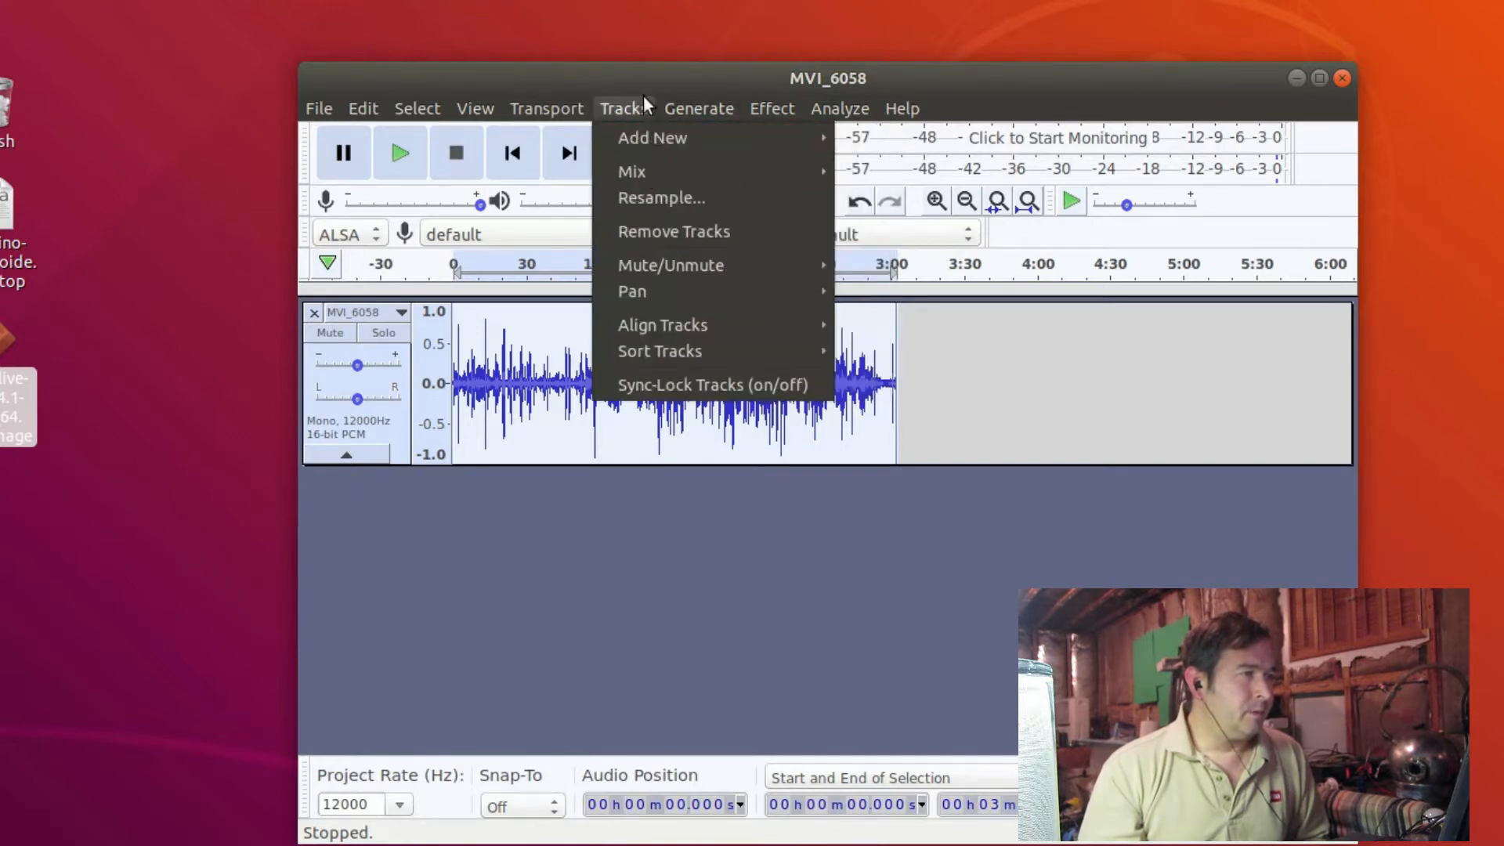
mouse_move(771, 104)
click(810, 214)
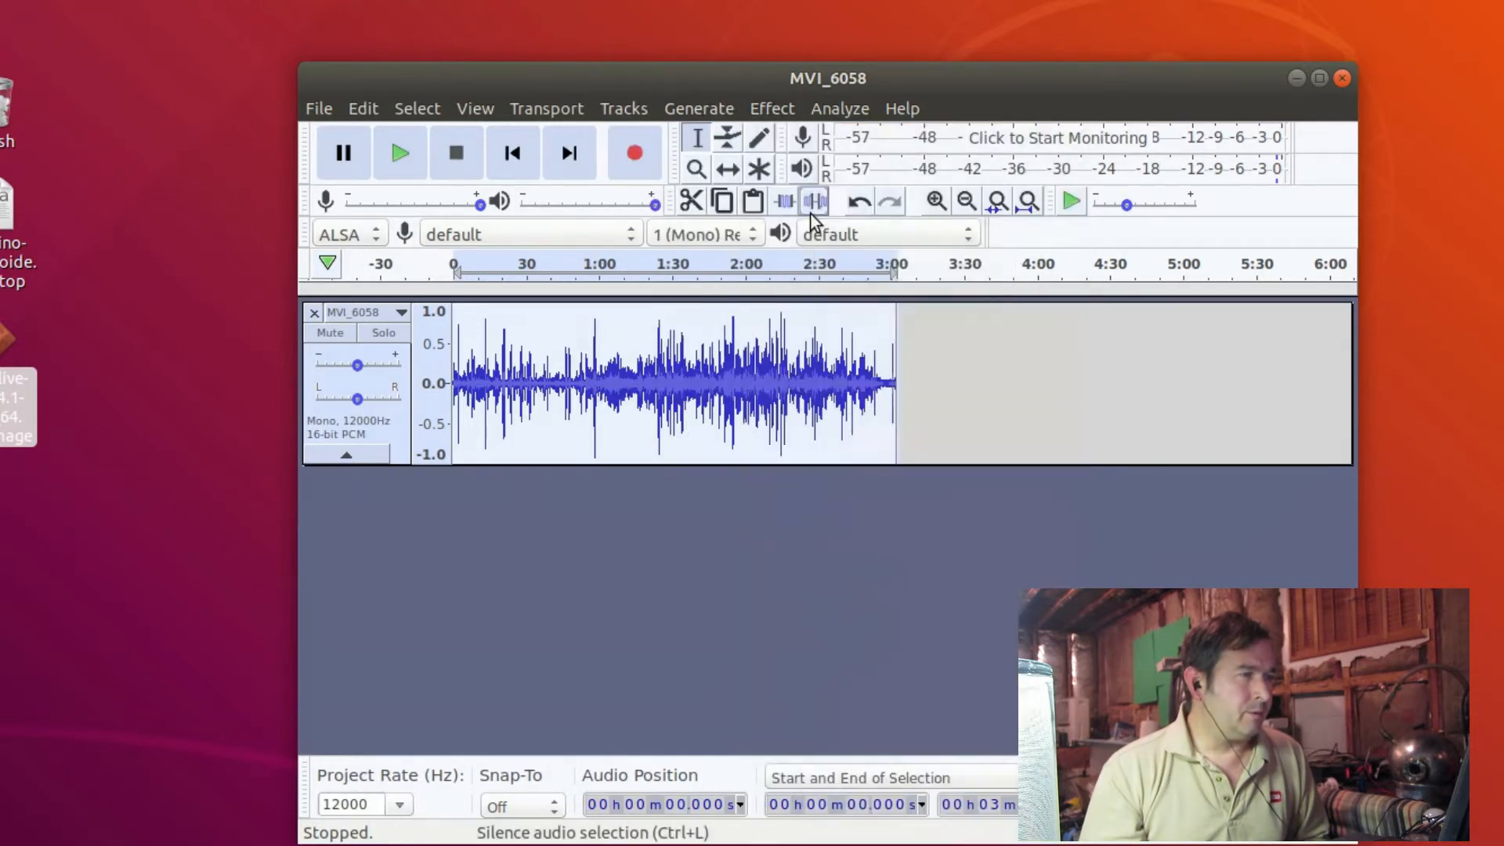
click(933, 558)
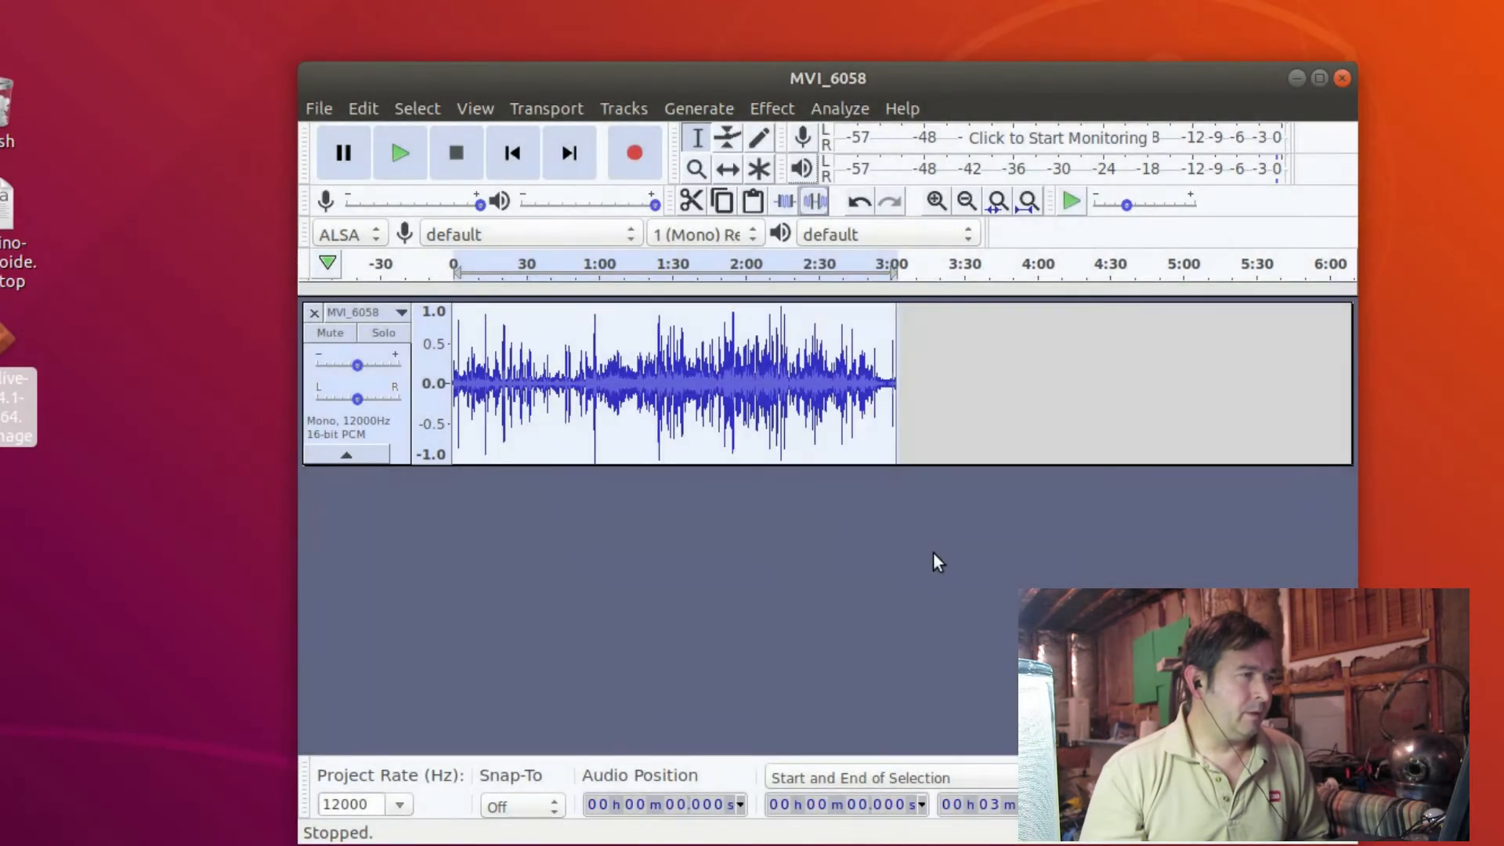
Apply the Compressor to the amplified track with -12 dB threshold, -40 dB noise floor, 2:1 ratio and make-up gain for 0 dB.
click(703, 98)
mouse_move(779, 105)
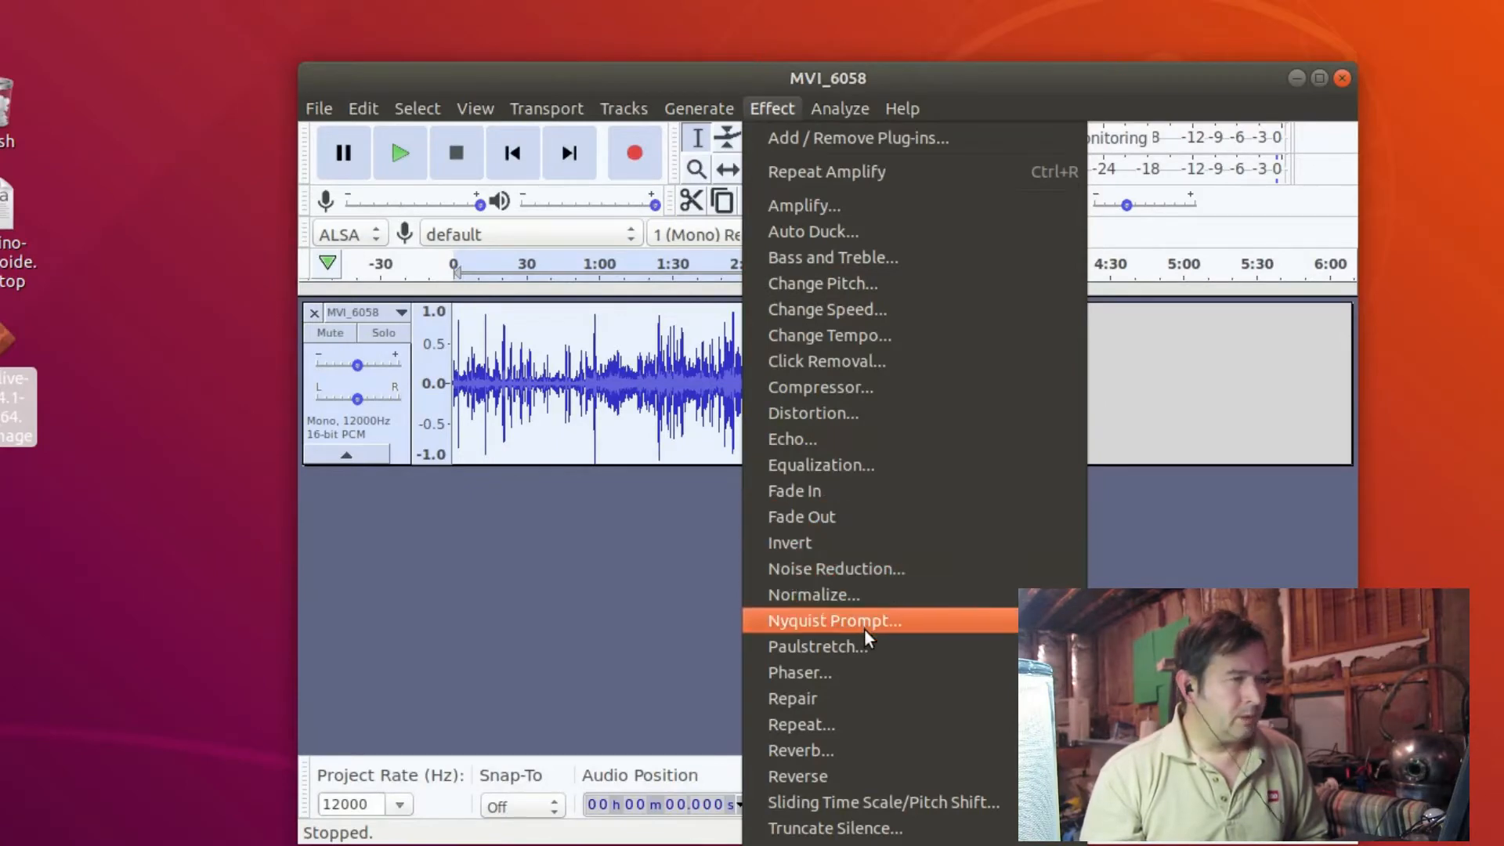
click(837, 386)
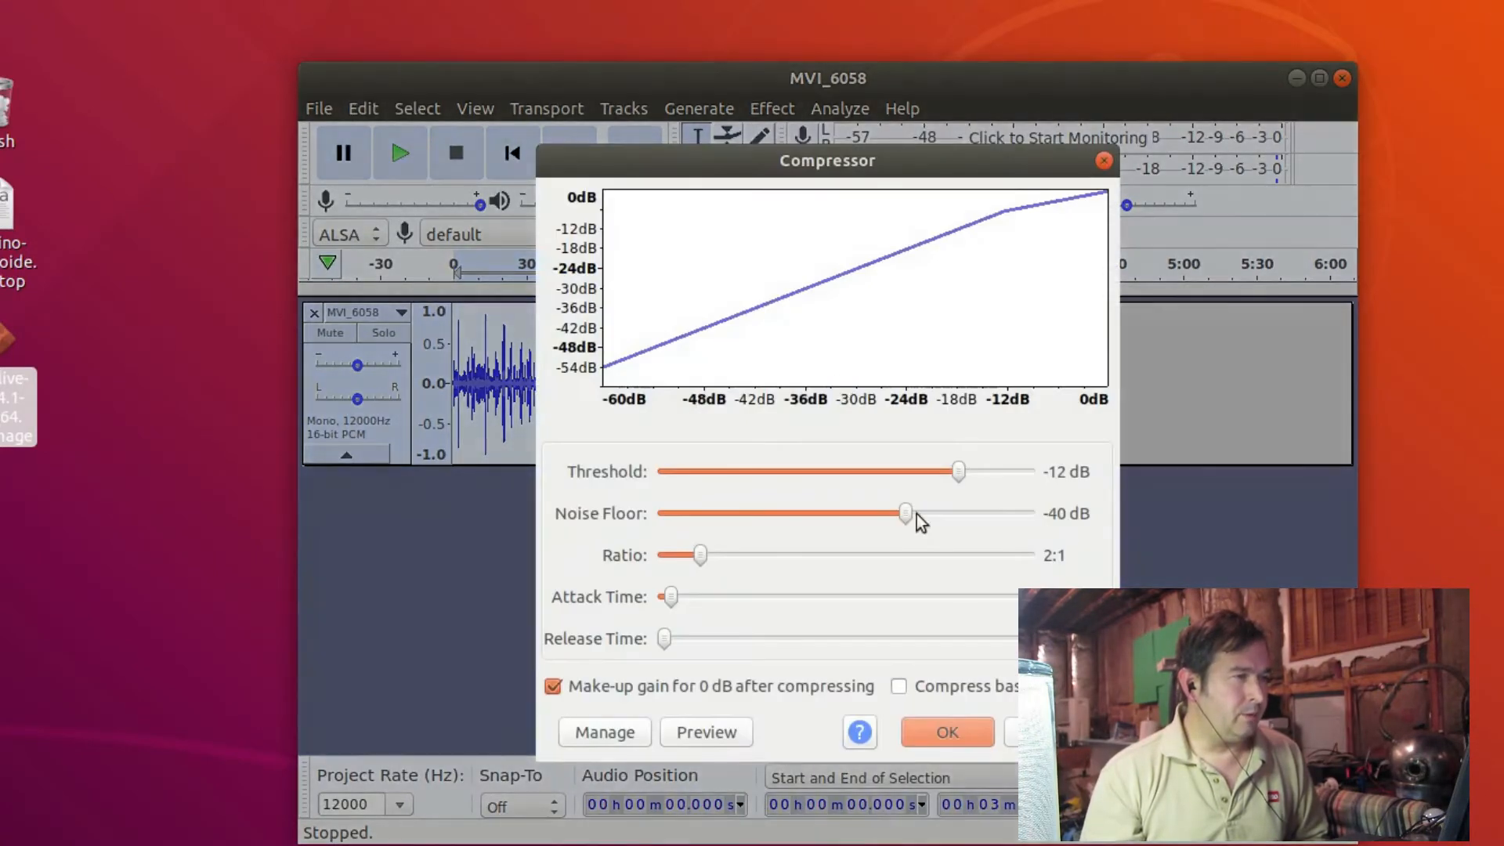
click(953, 732)
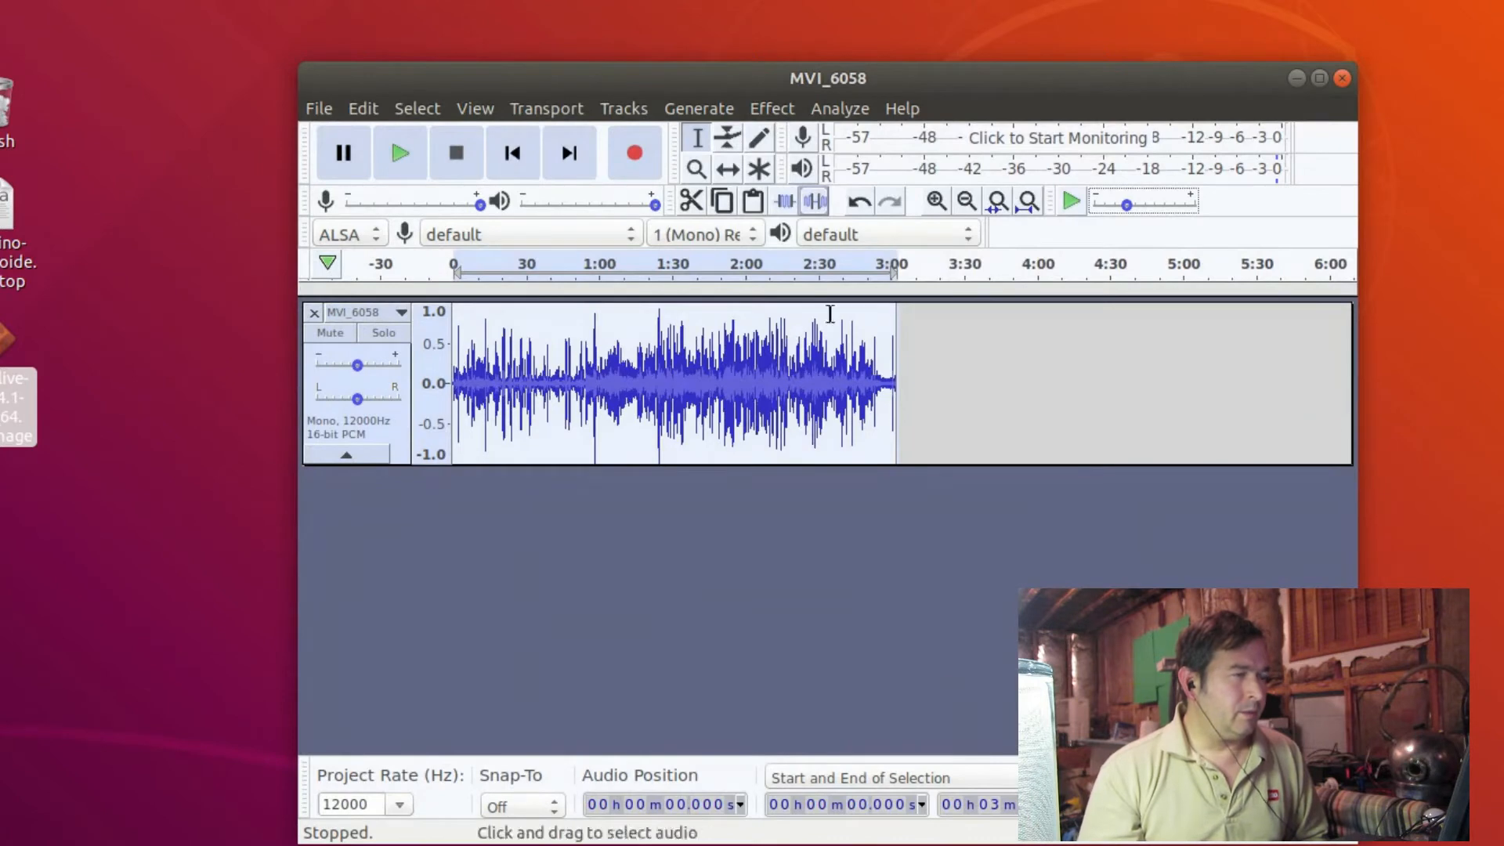
Scrub the compressed audio from about 0:45, listen from about 1:10 and stop playback.
click(561, 289)
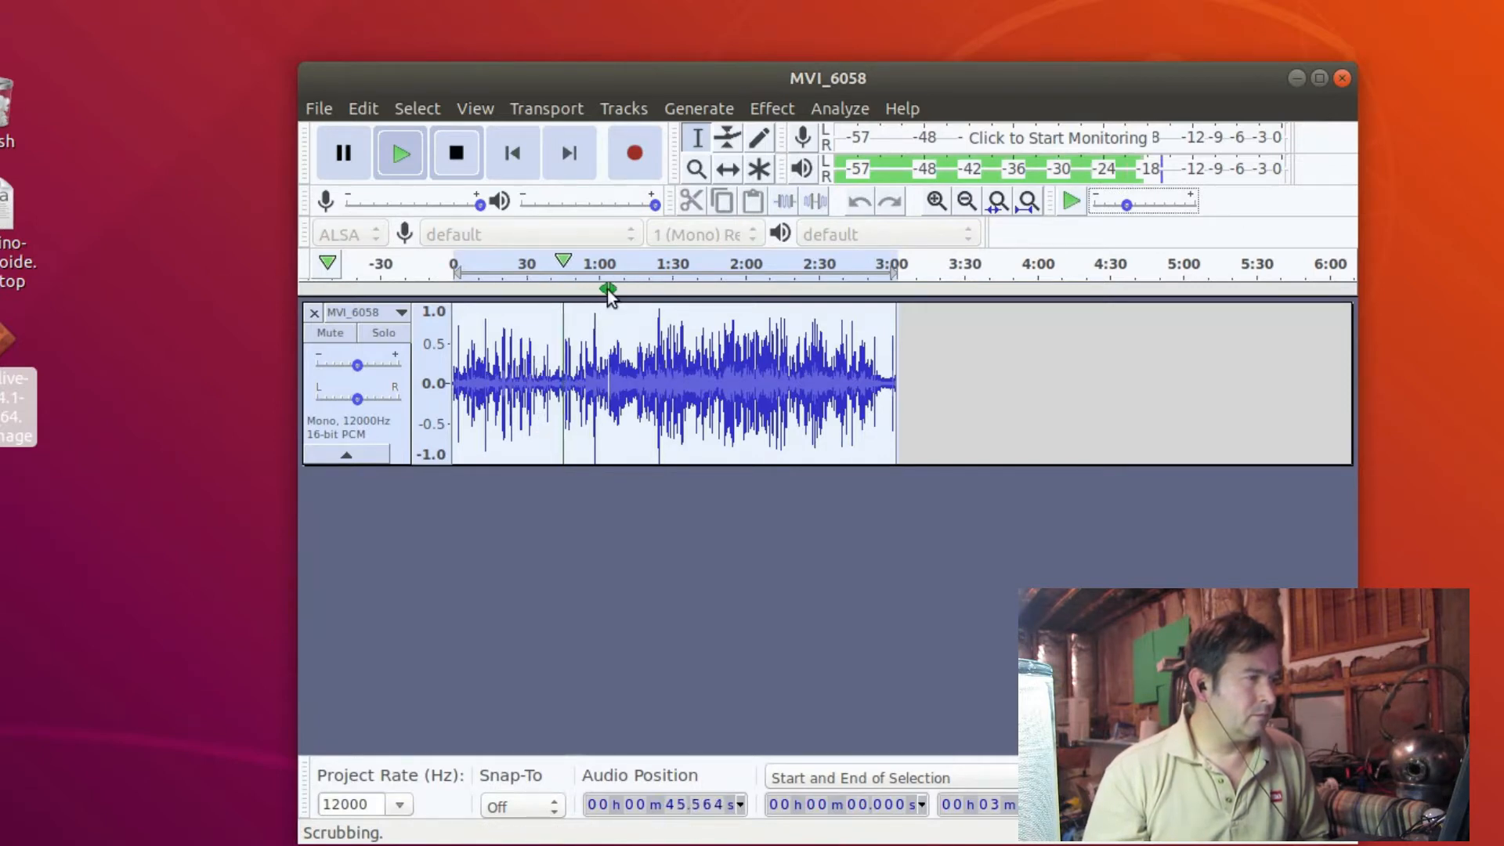
click(622, 259)
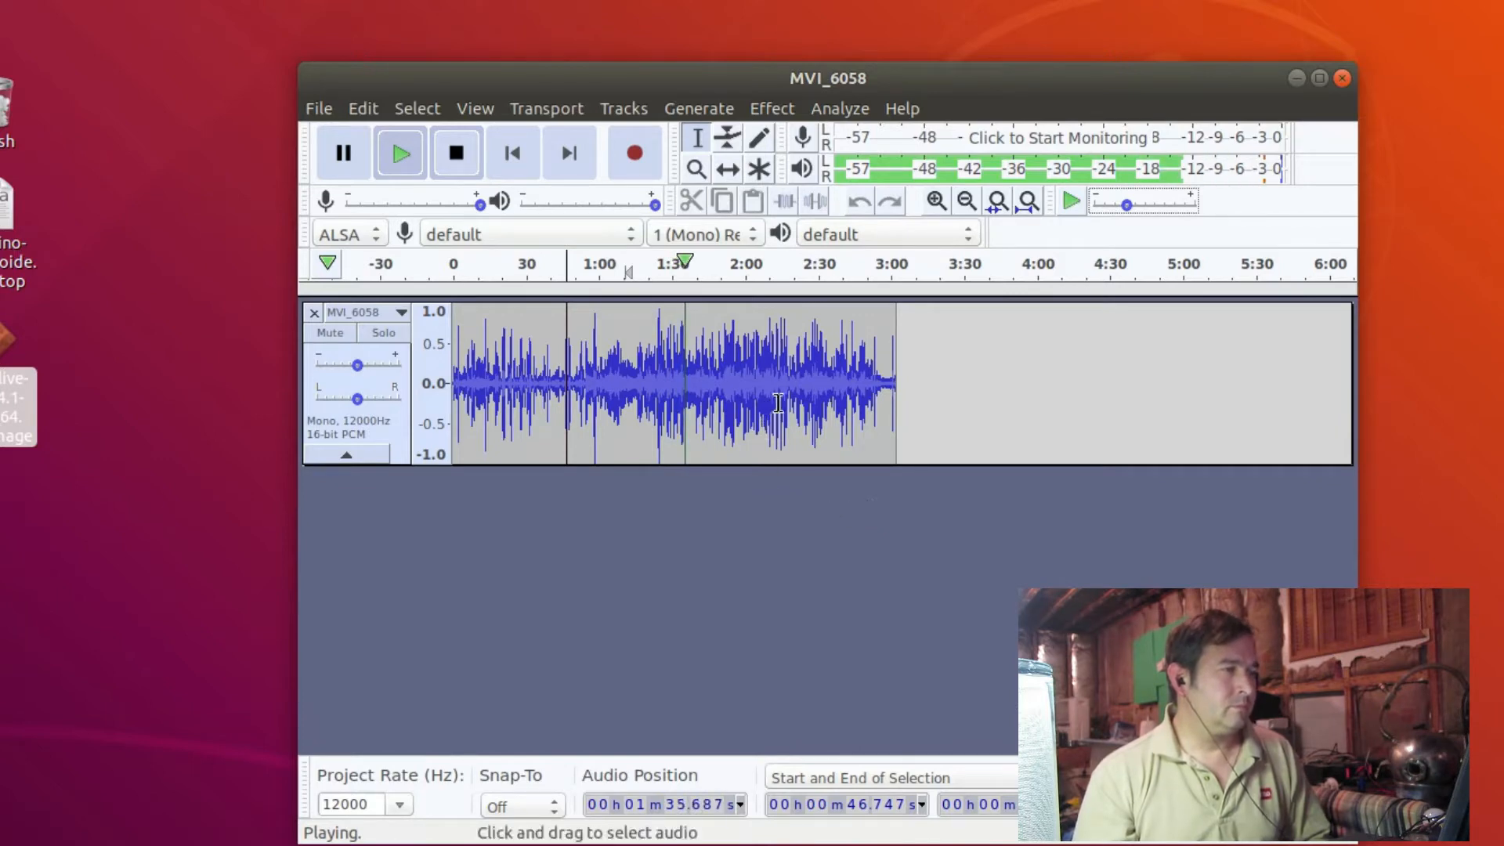
click(457, 155)
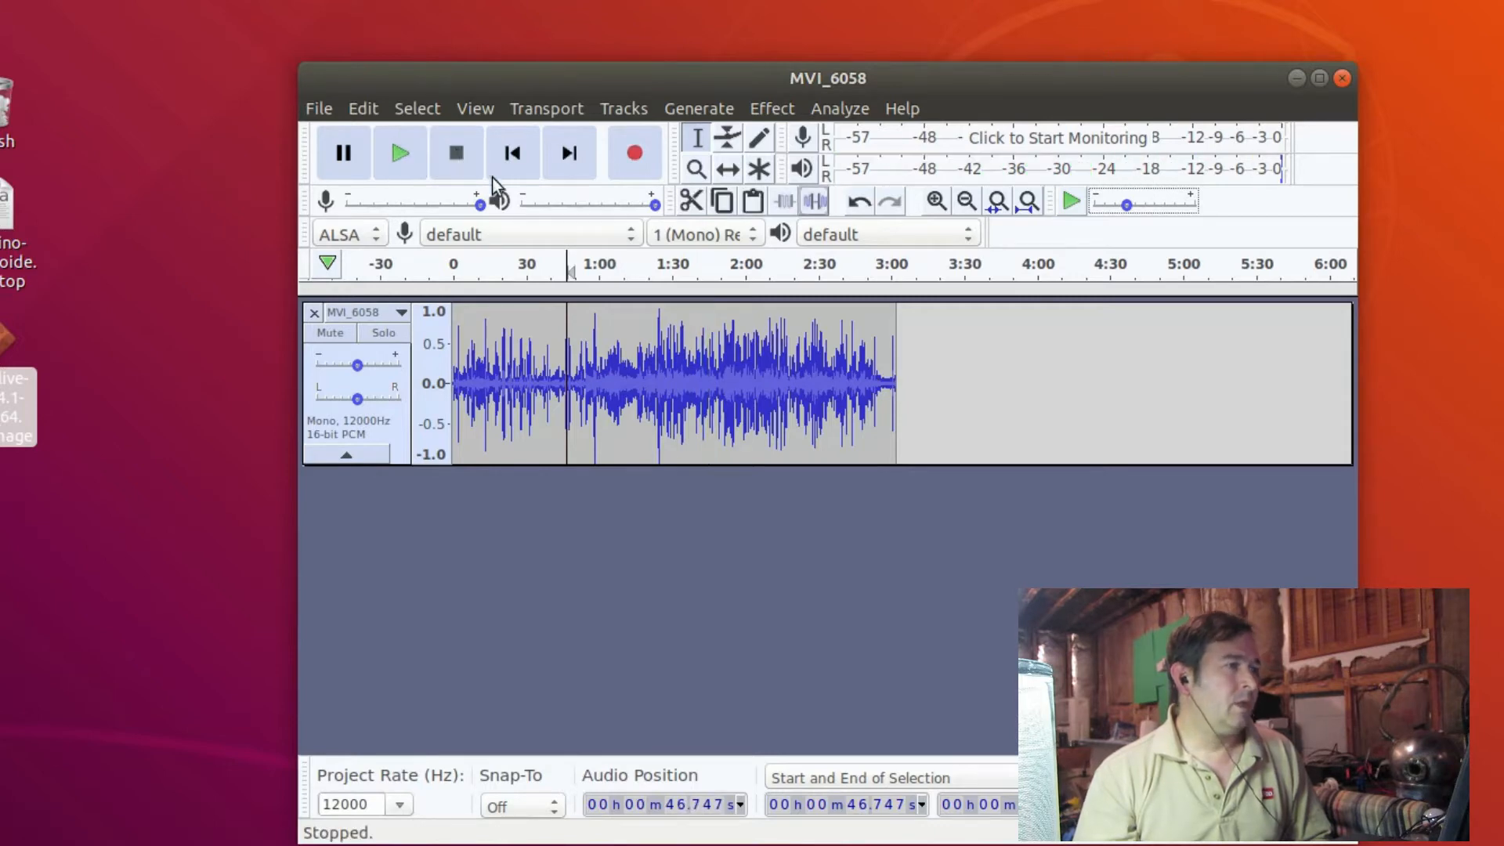
click(703, 107)
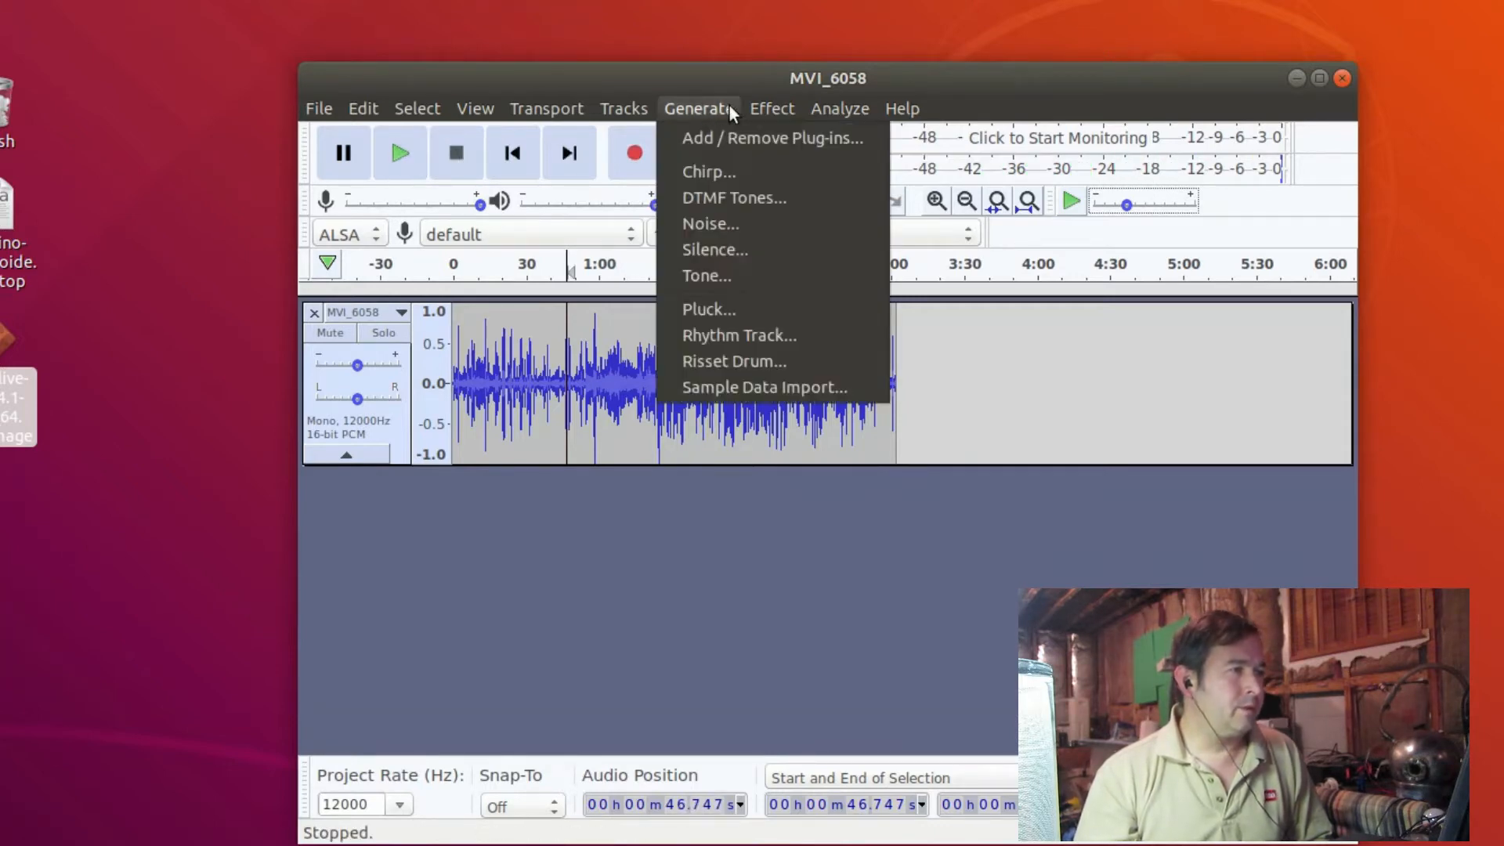
mouse_move(777, 110)
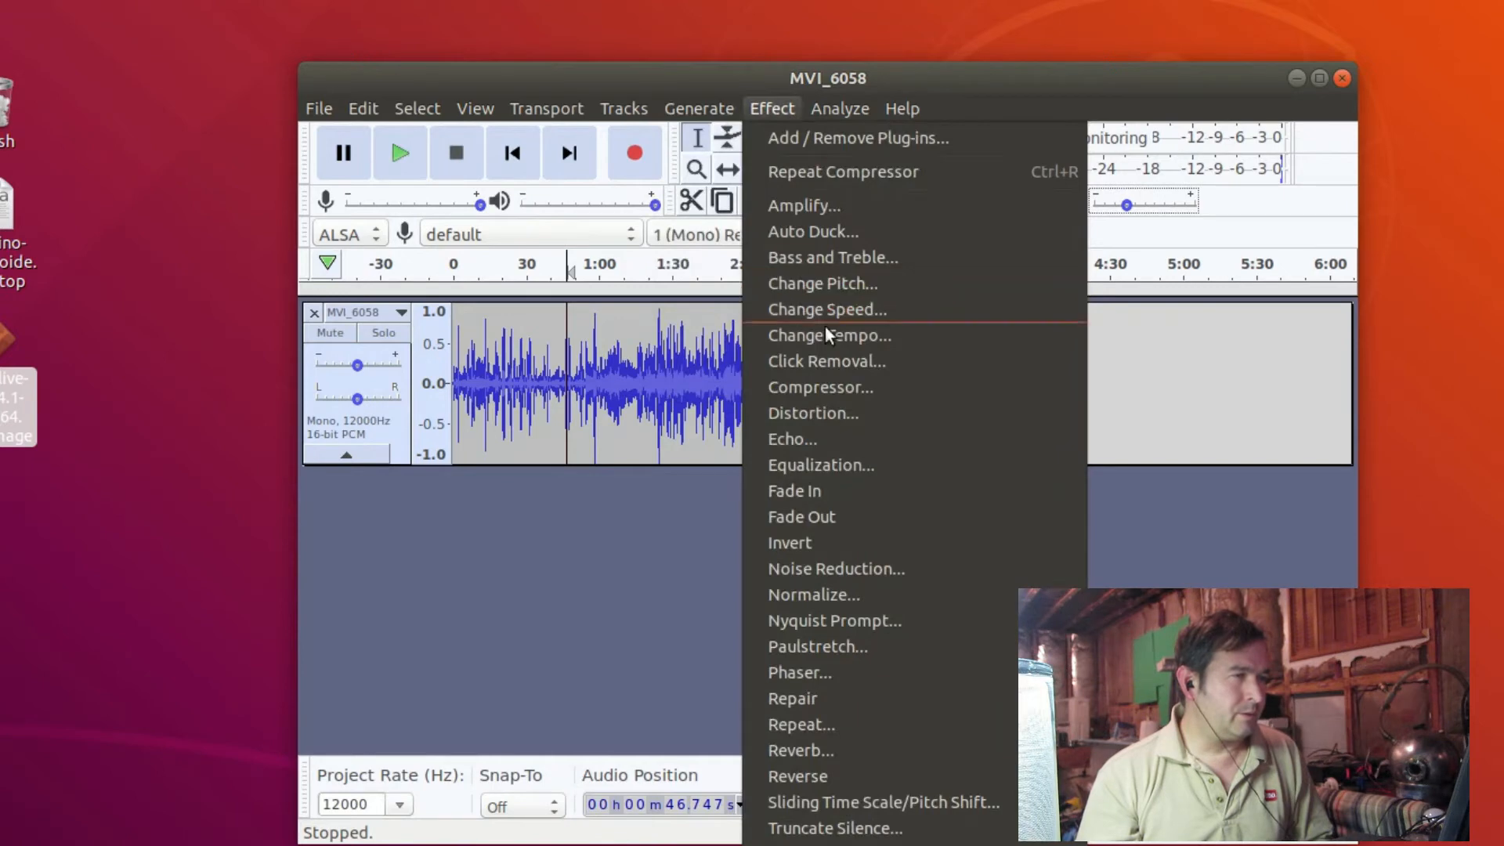
click(856, 392)
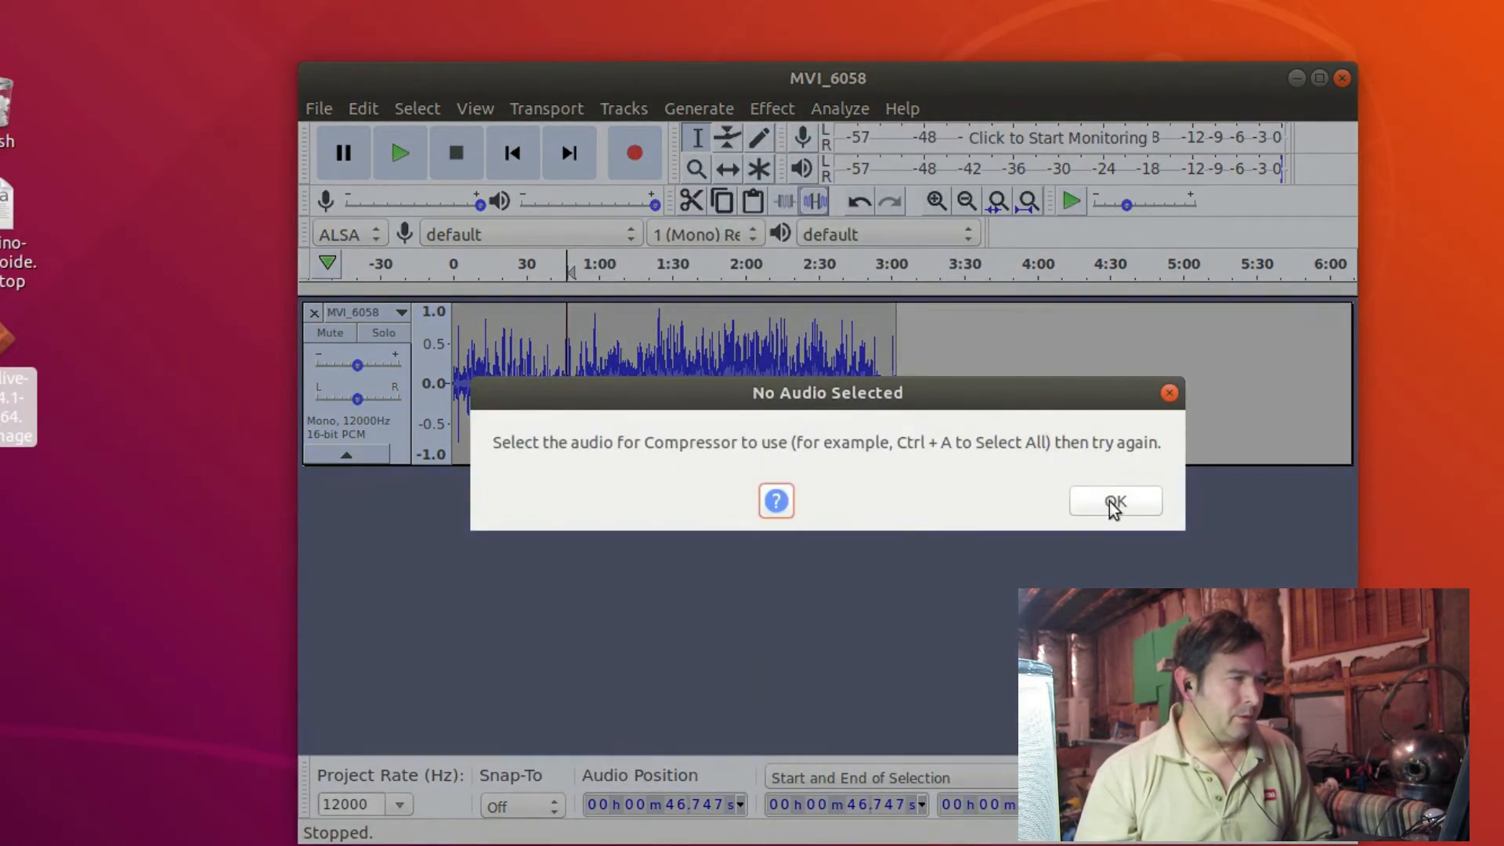
click(1114, 503)
Select the whole track, compress it again with -12 dB threshold, -40 dB noise floor and 2:1 ratio, and listen from about 1:00.
double_click(610, 328)
click(698, 107)
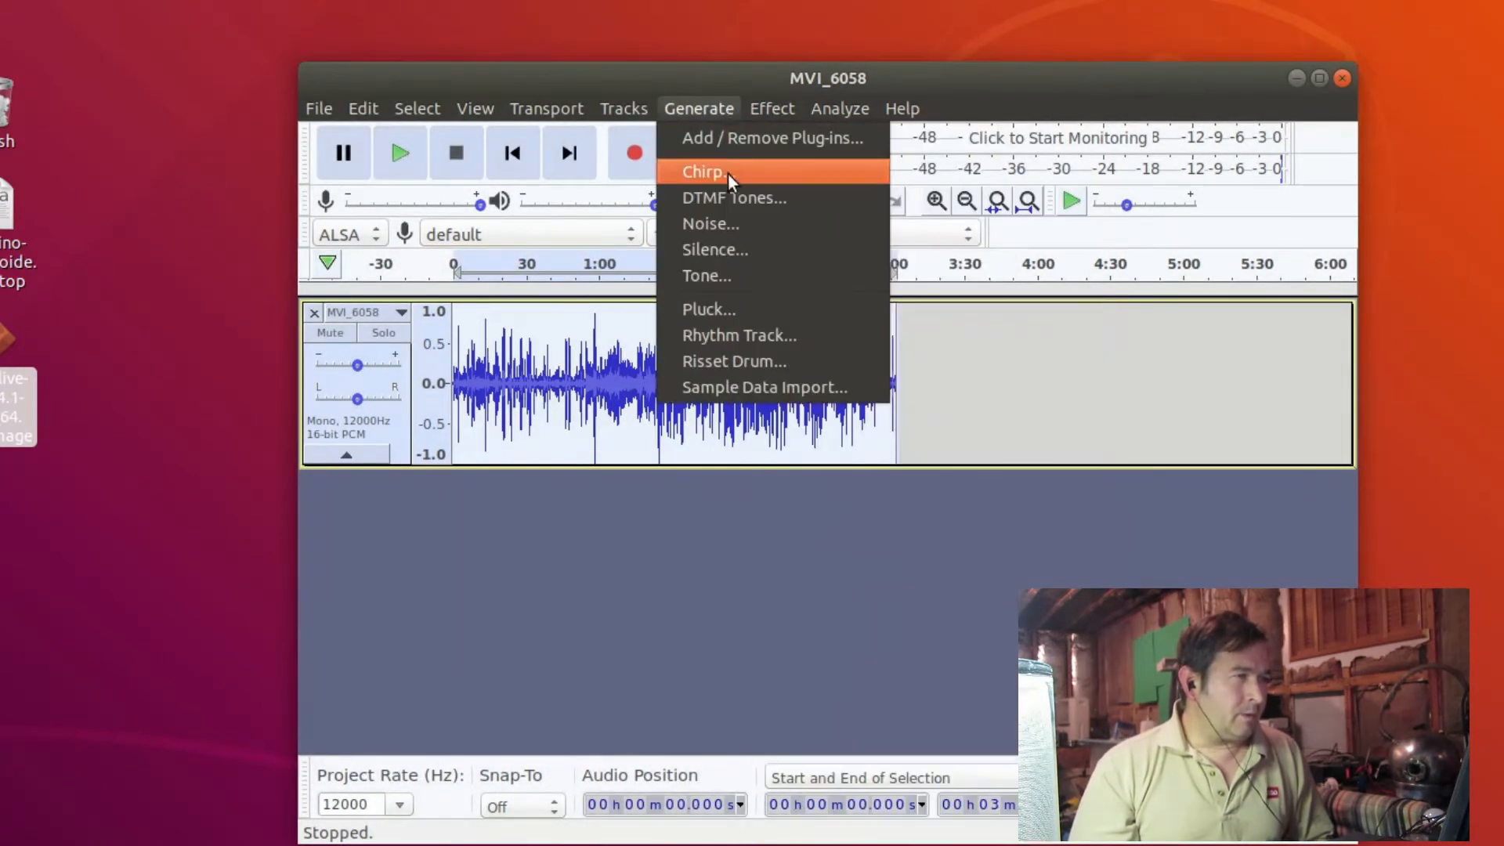
mouse_move(763, 105)
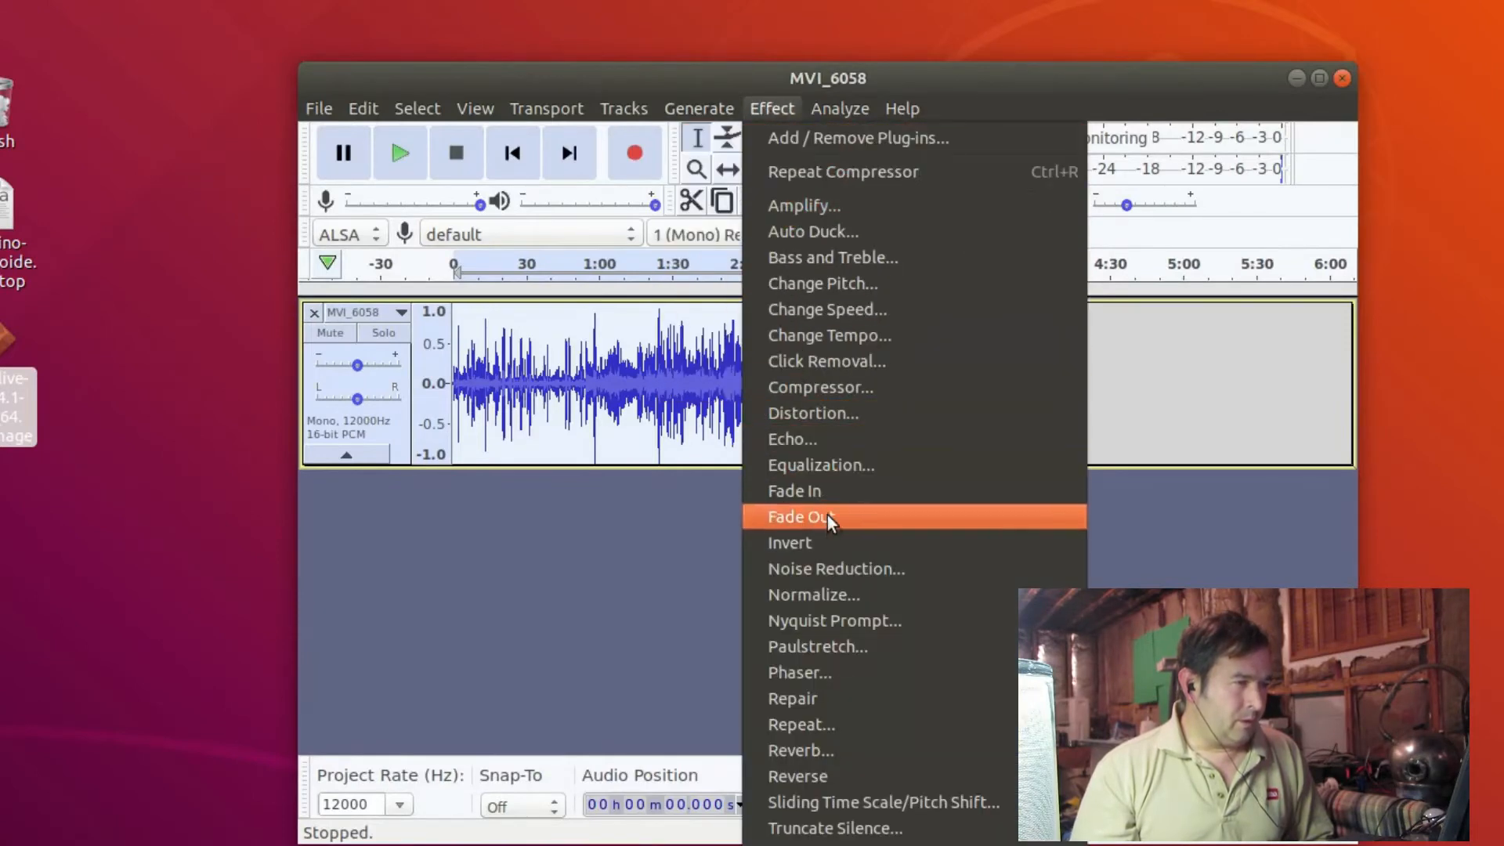
click(852, 388)
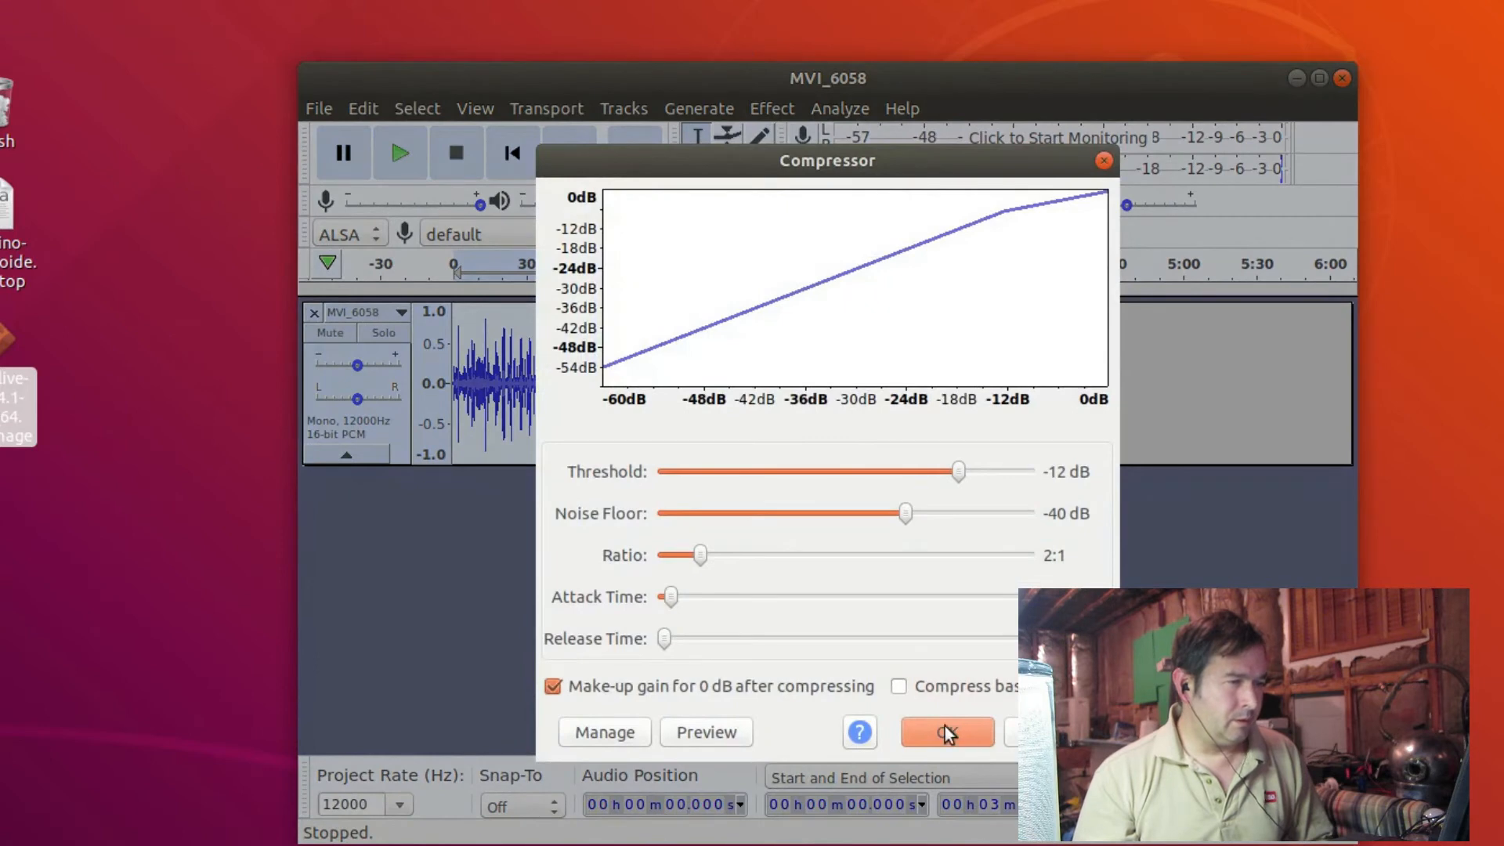
click(948, 733)
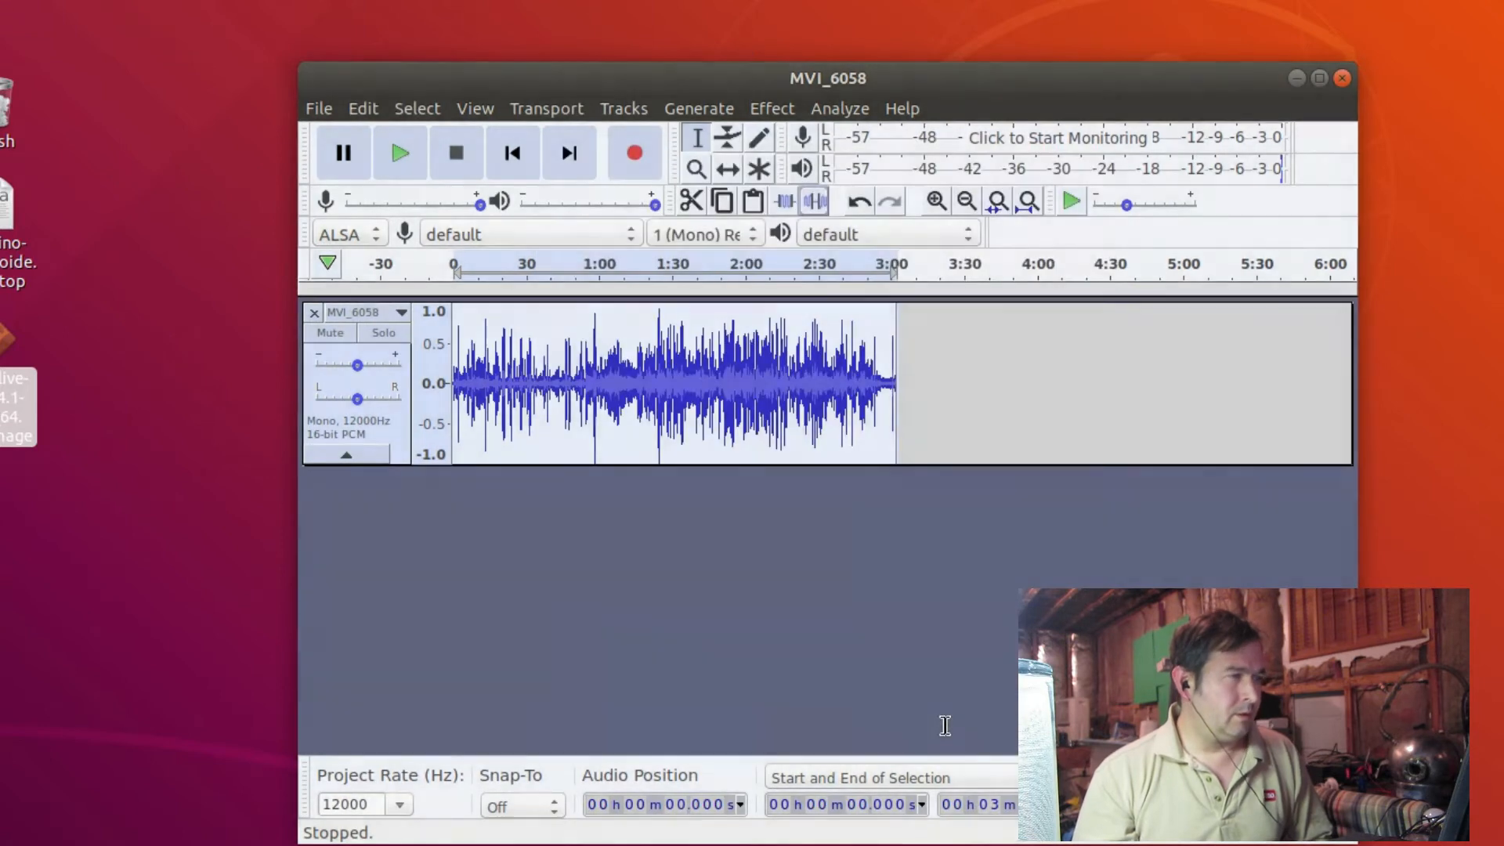
click(598, 263)
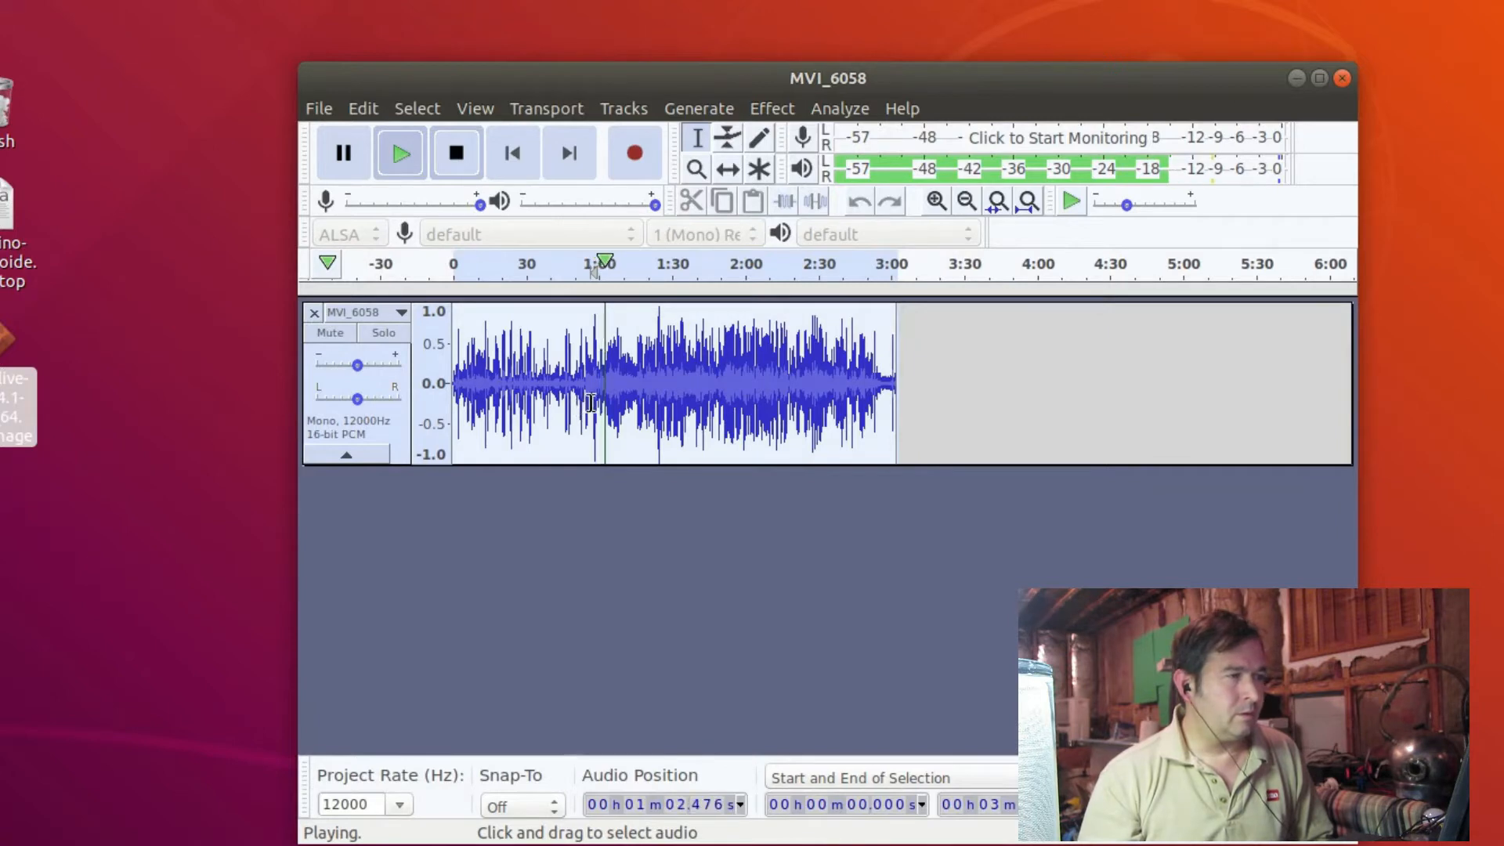
click(458, 155)
Run one more Compressor pass on the whole track with the same settings and listen to it from about 0:53.
click(701, 109)
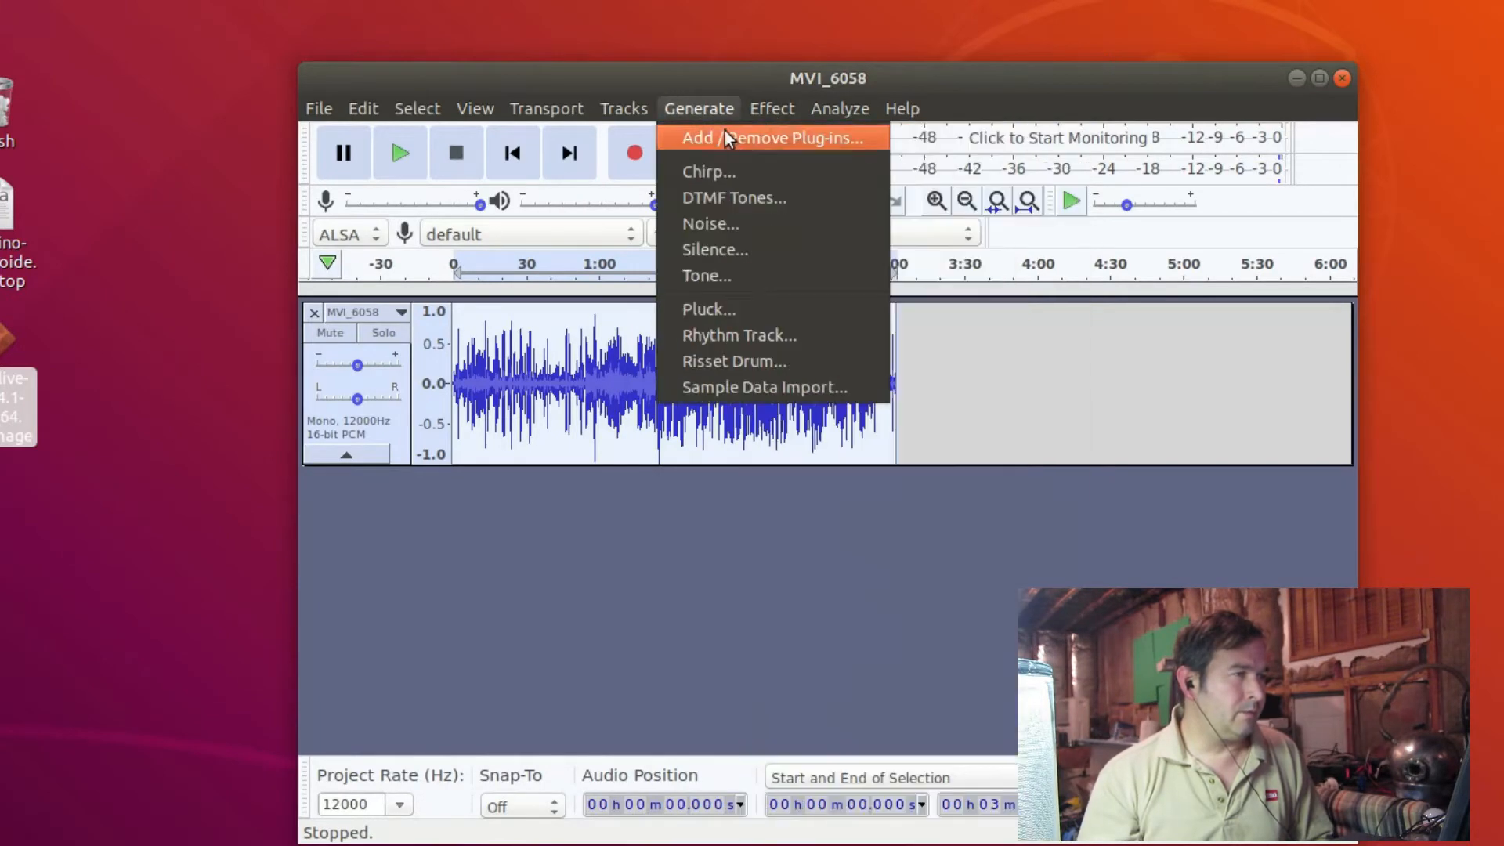
mouse_move(782, 107)
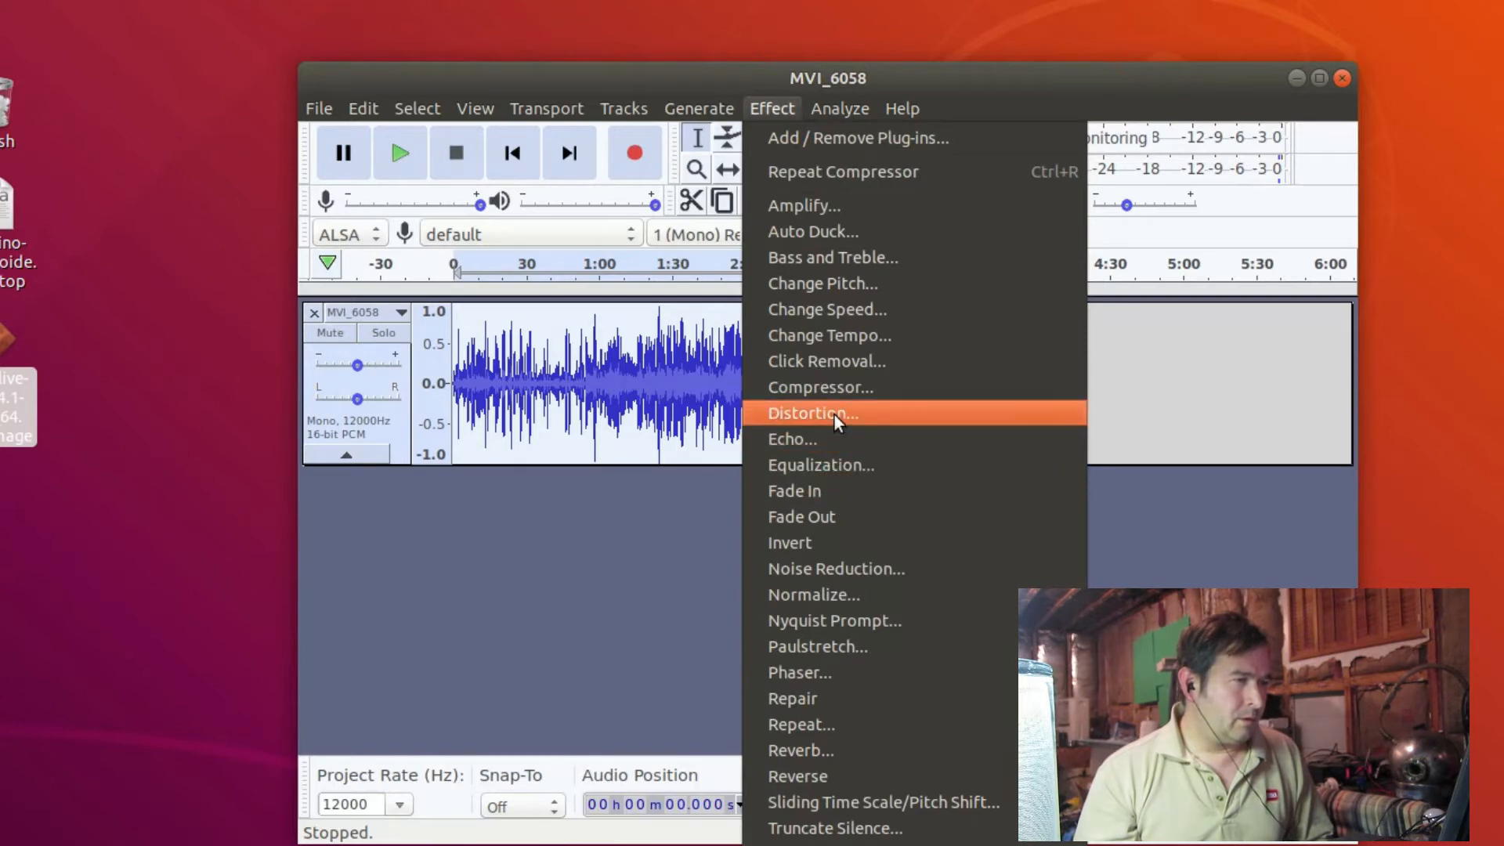
click(844, 388)
click(944, 733)
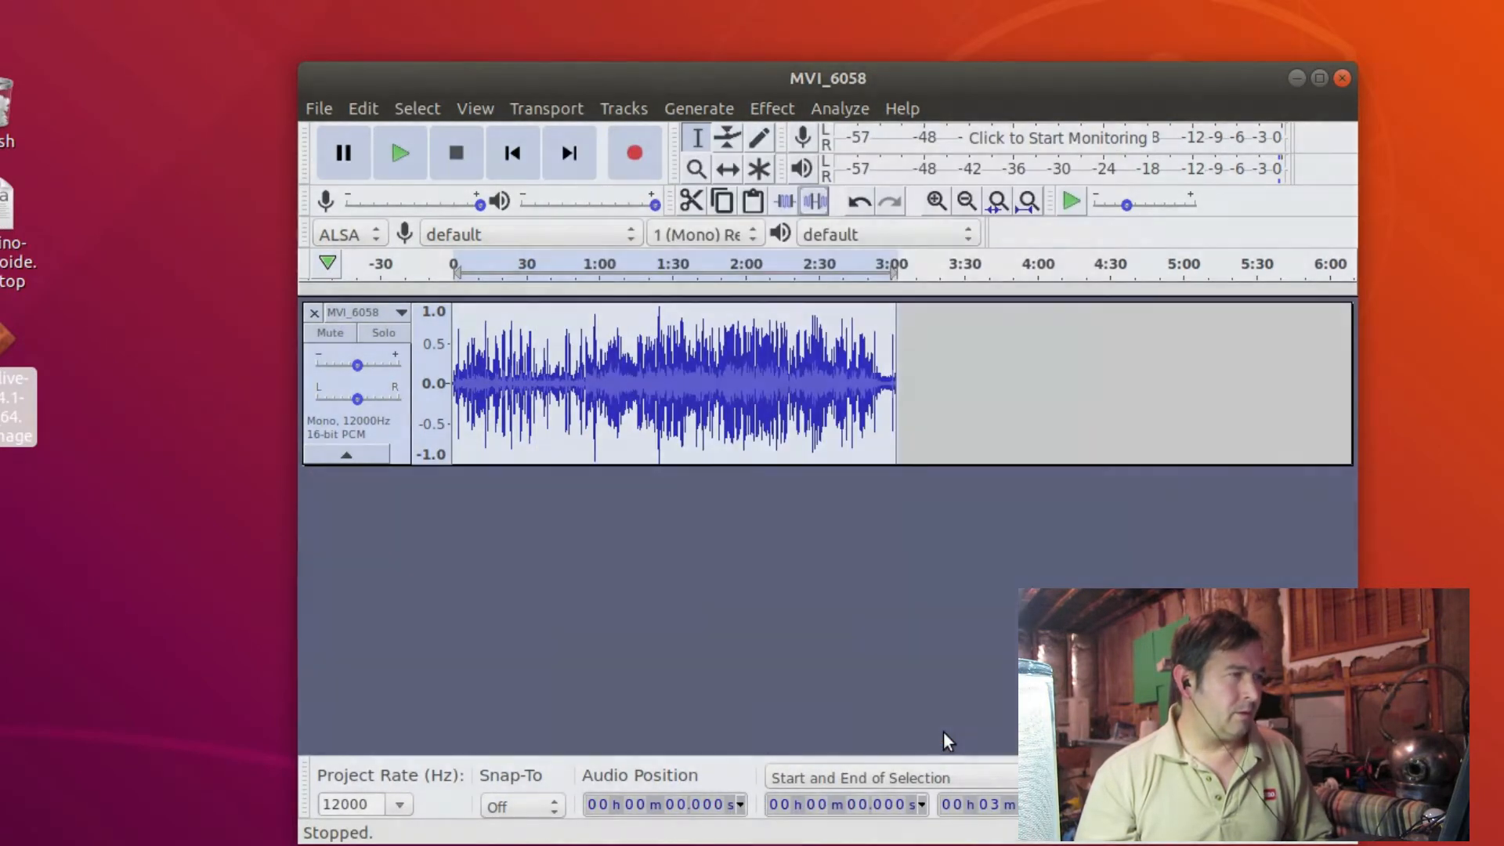
click(581, 265)
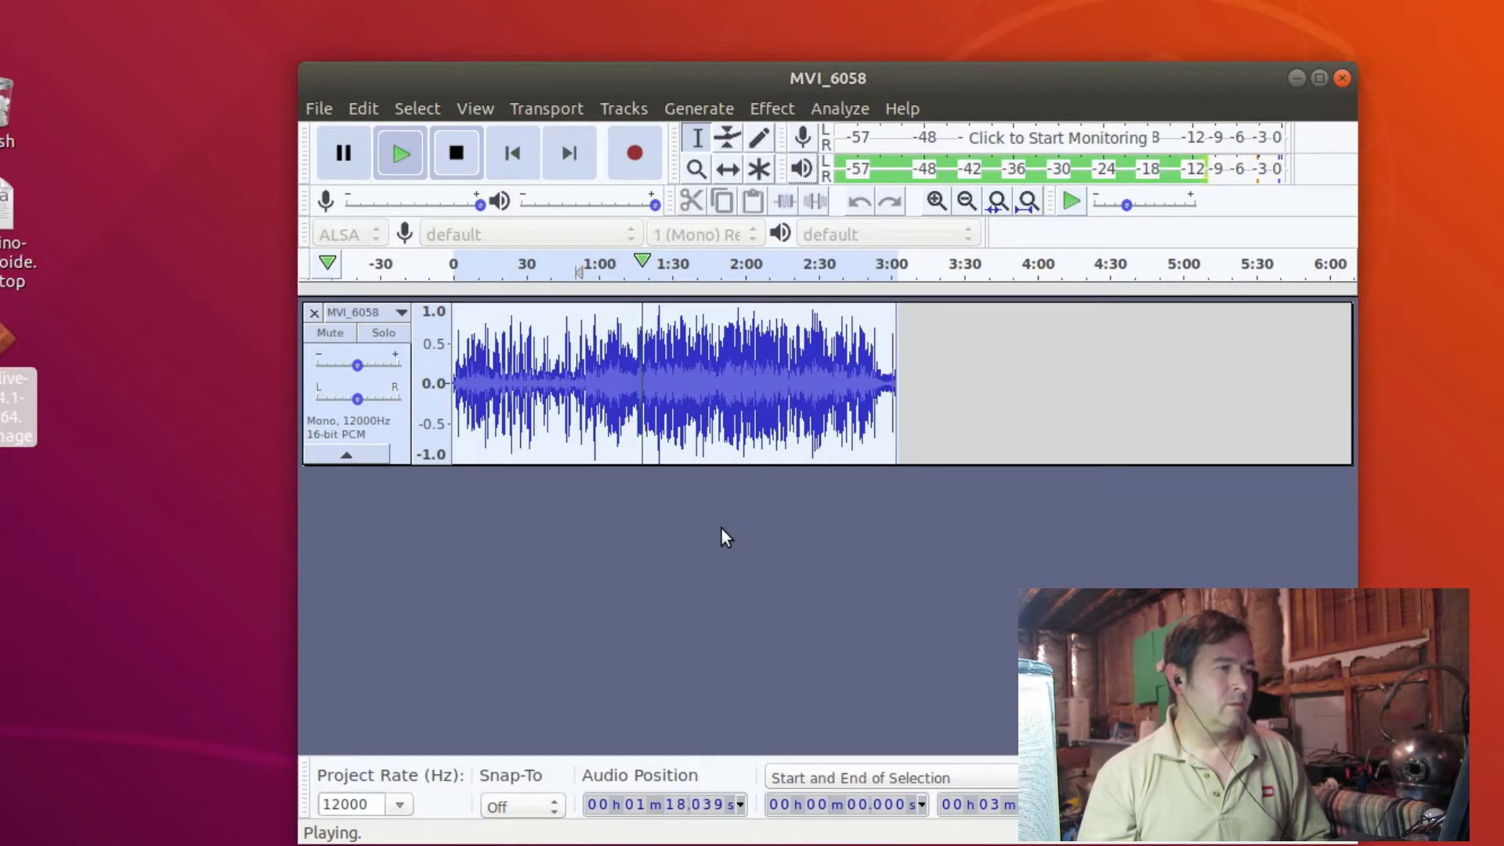
click(454, 150)
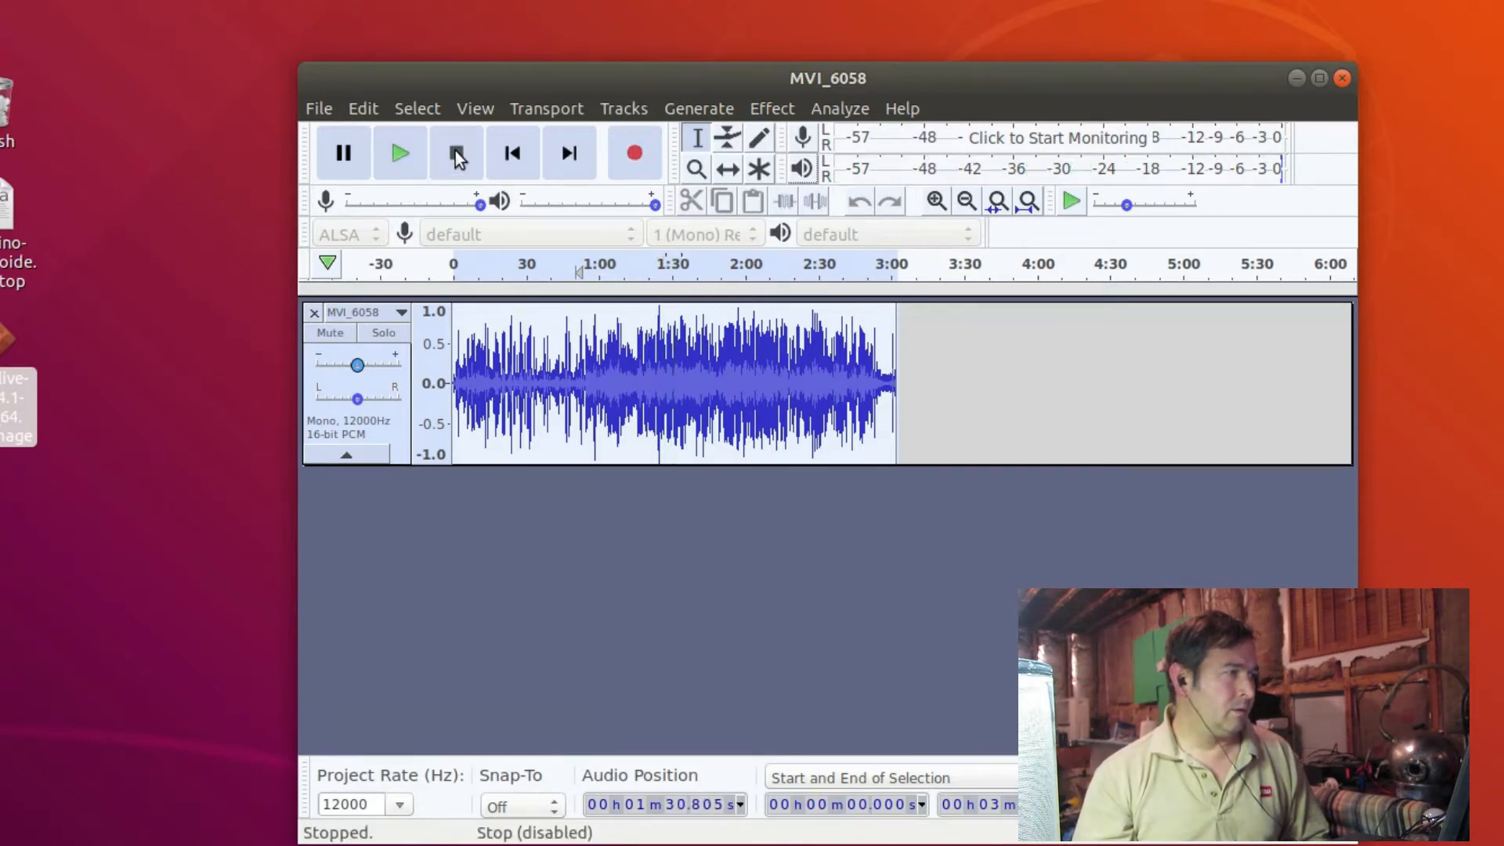
Export the compressed audio as MVI_6058c.mp3 in the new20 folder, leaving the metadata tags empty.
click(320, 110)
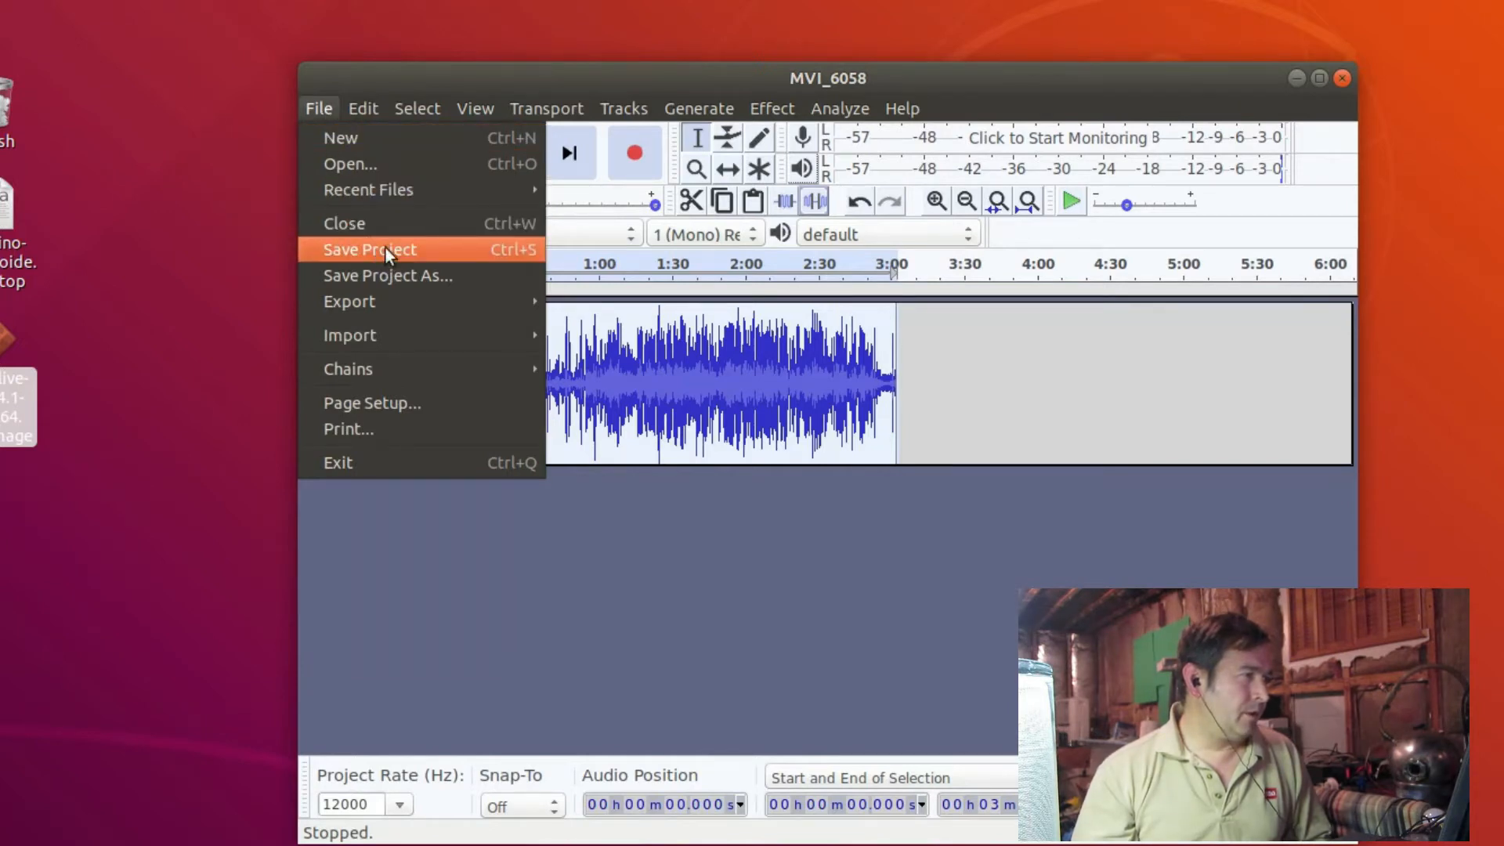
mouse_move(383, 304)
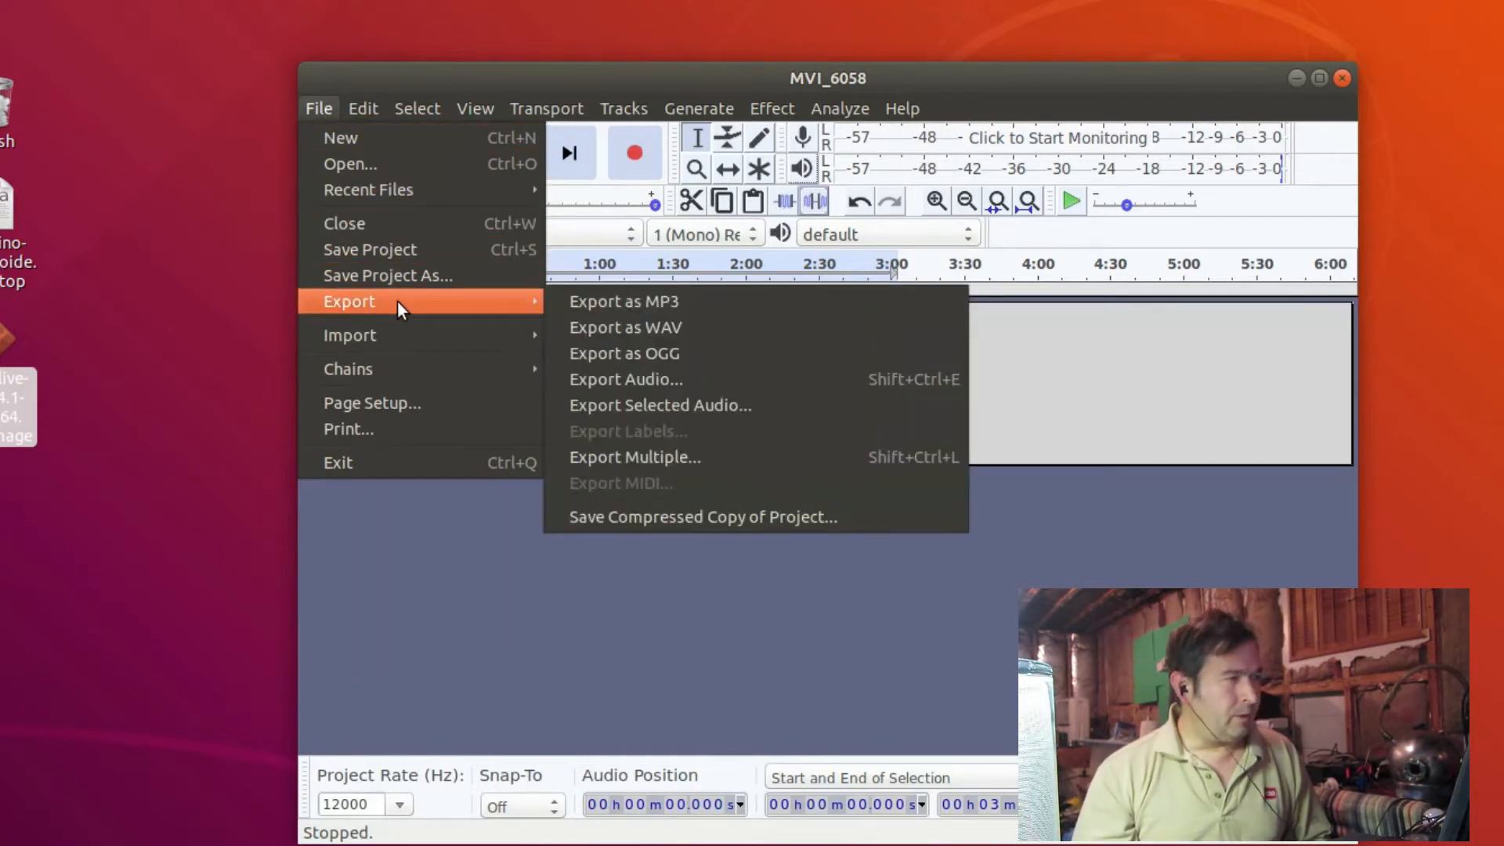
click(628, 301)
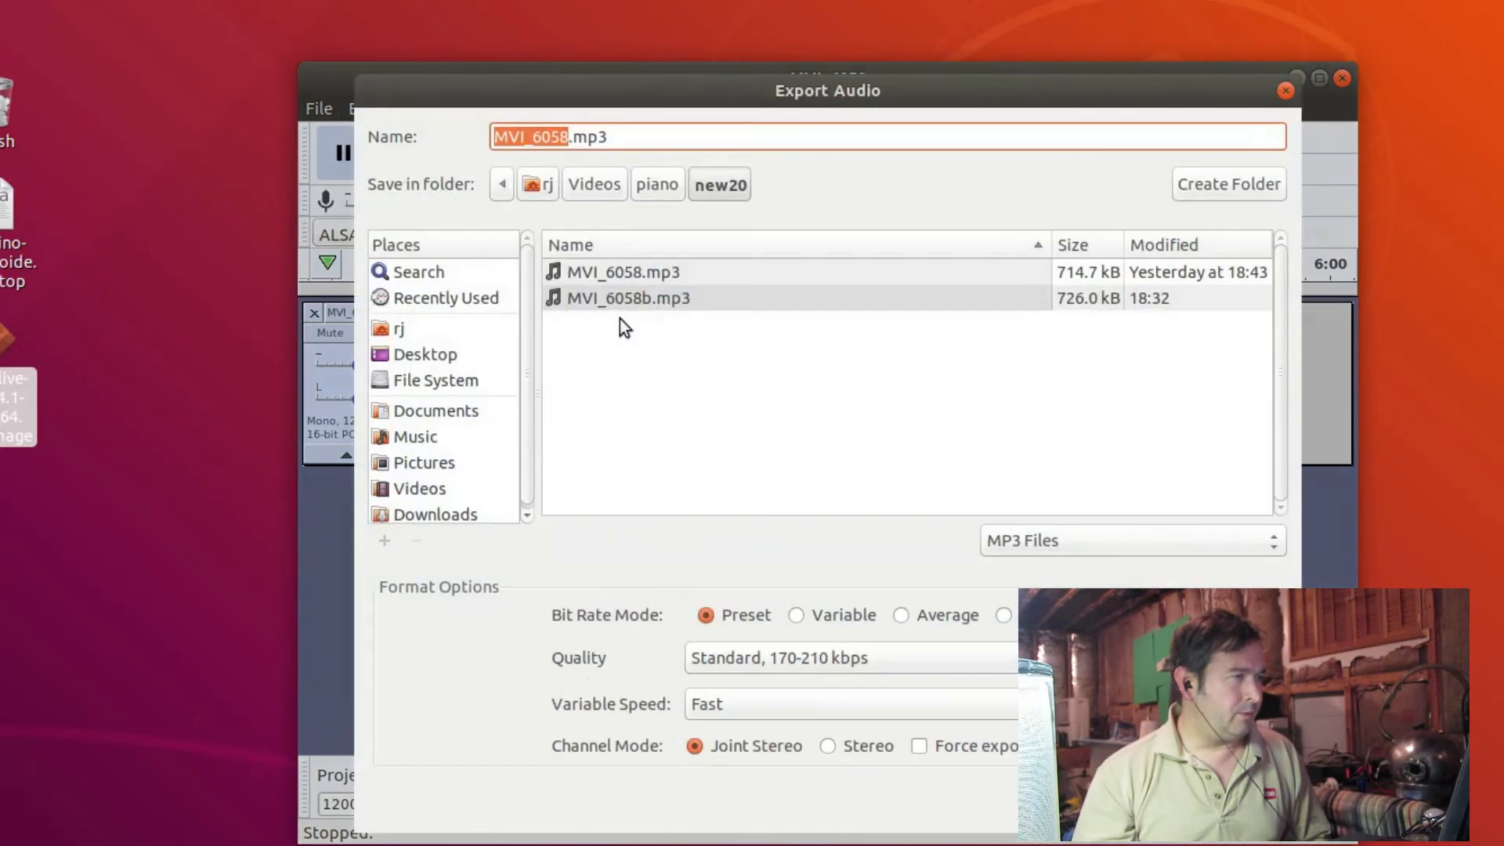
click(574, 135)
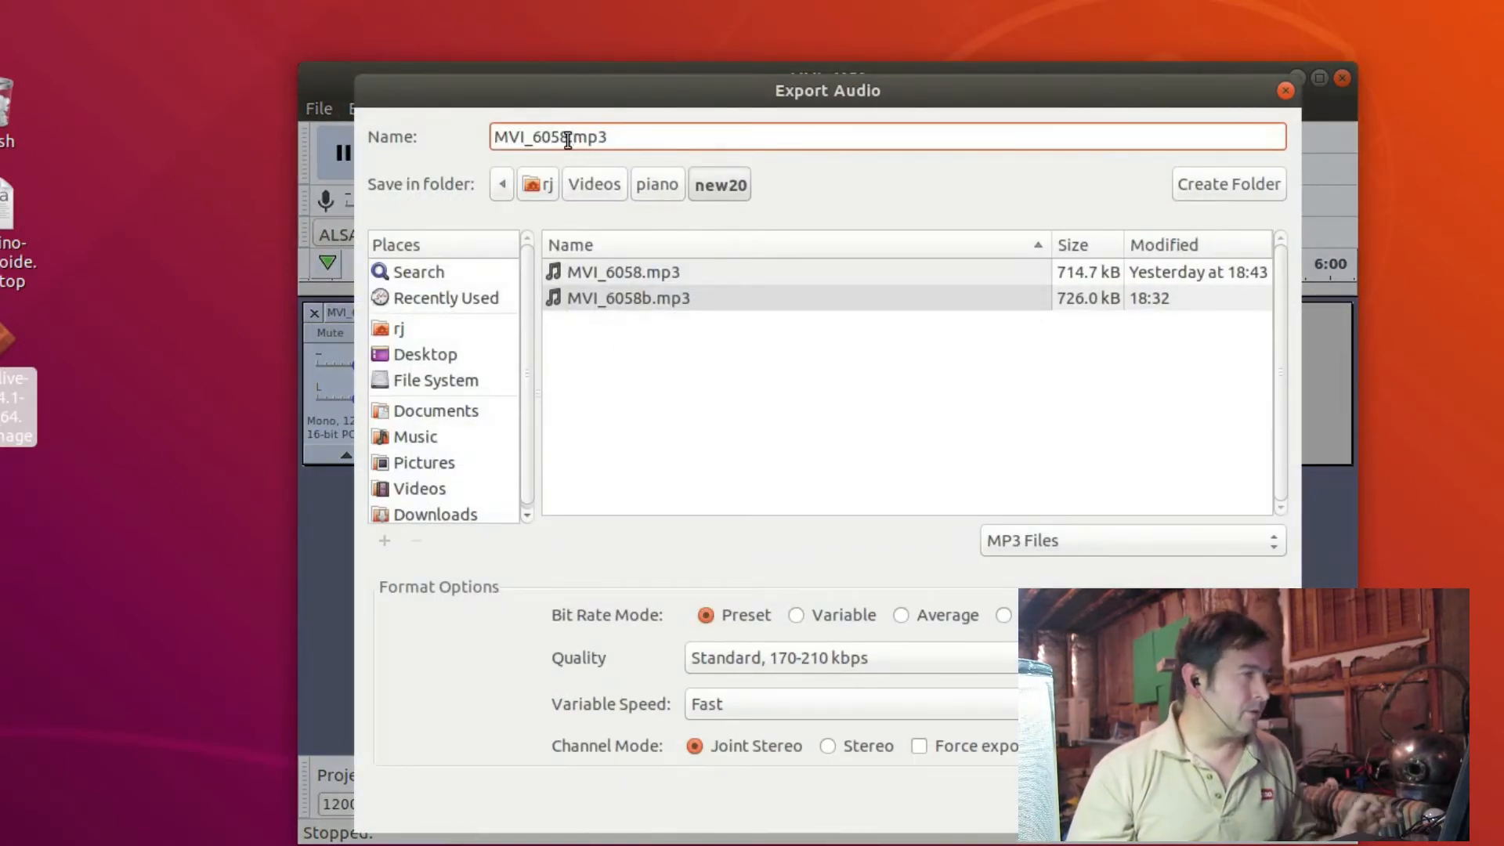
text(c)
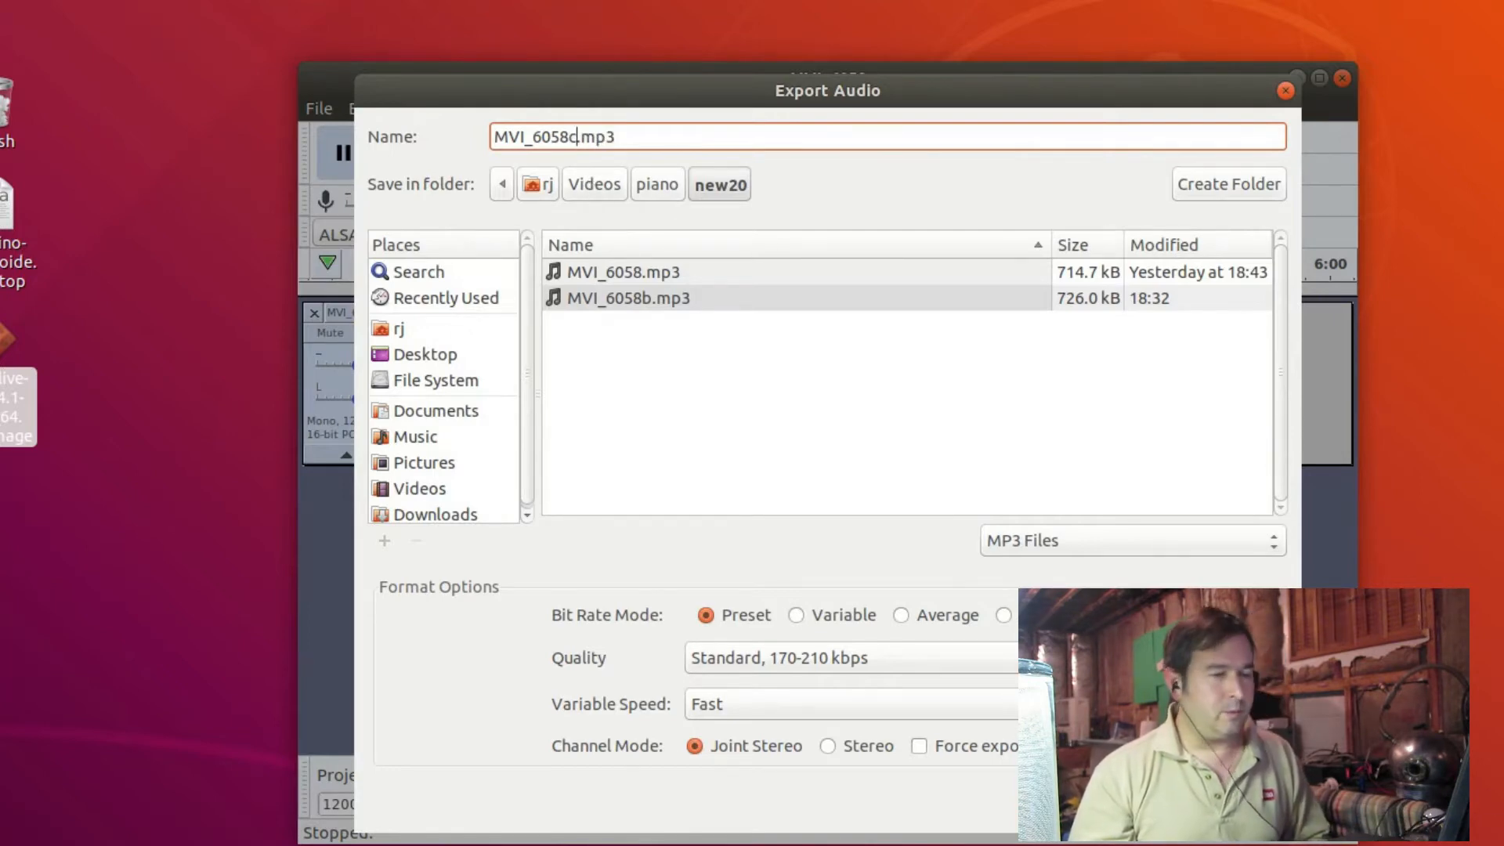
key(Return)
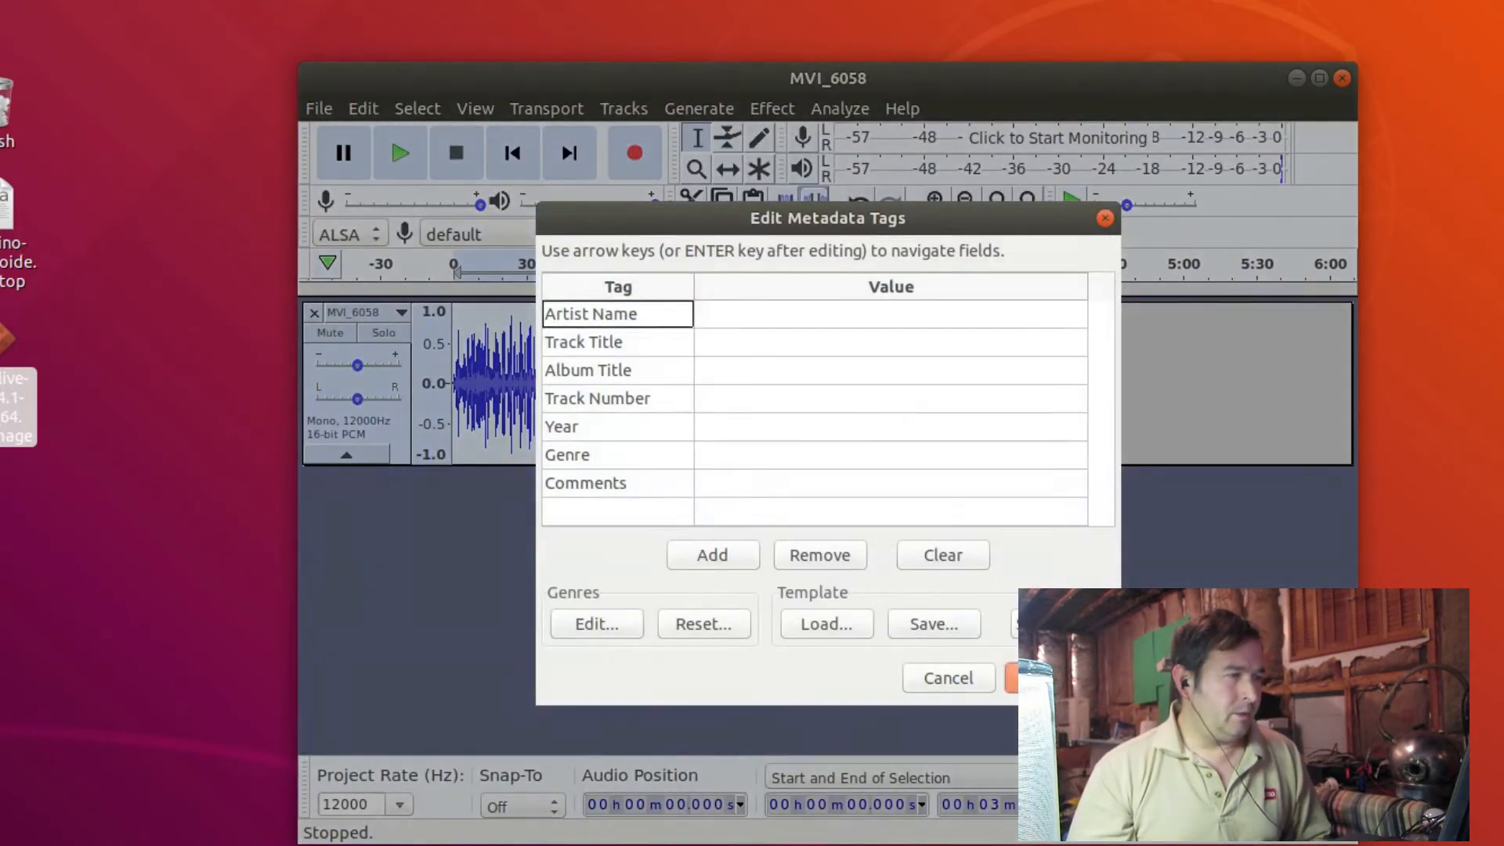
key(Return)
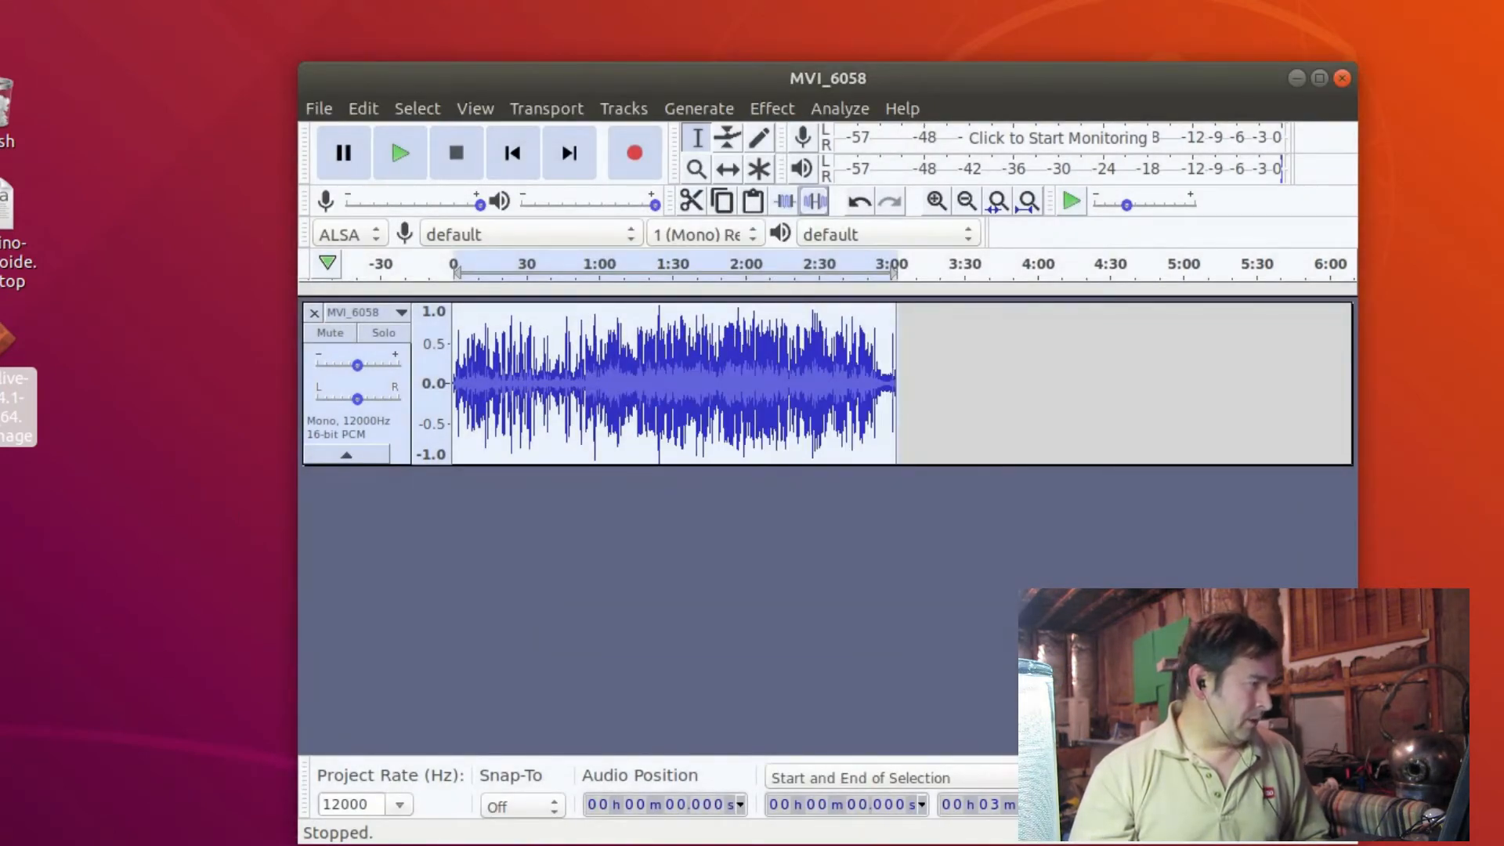
Switch to the MVI_6058.MOV video in VLC, leave full screen and arrange its window beside the Audacity window.
click(2, 830)
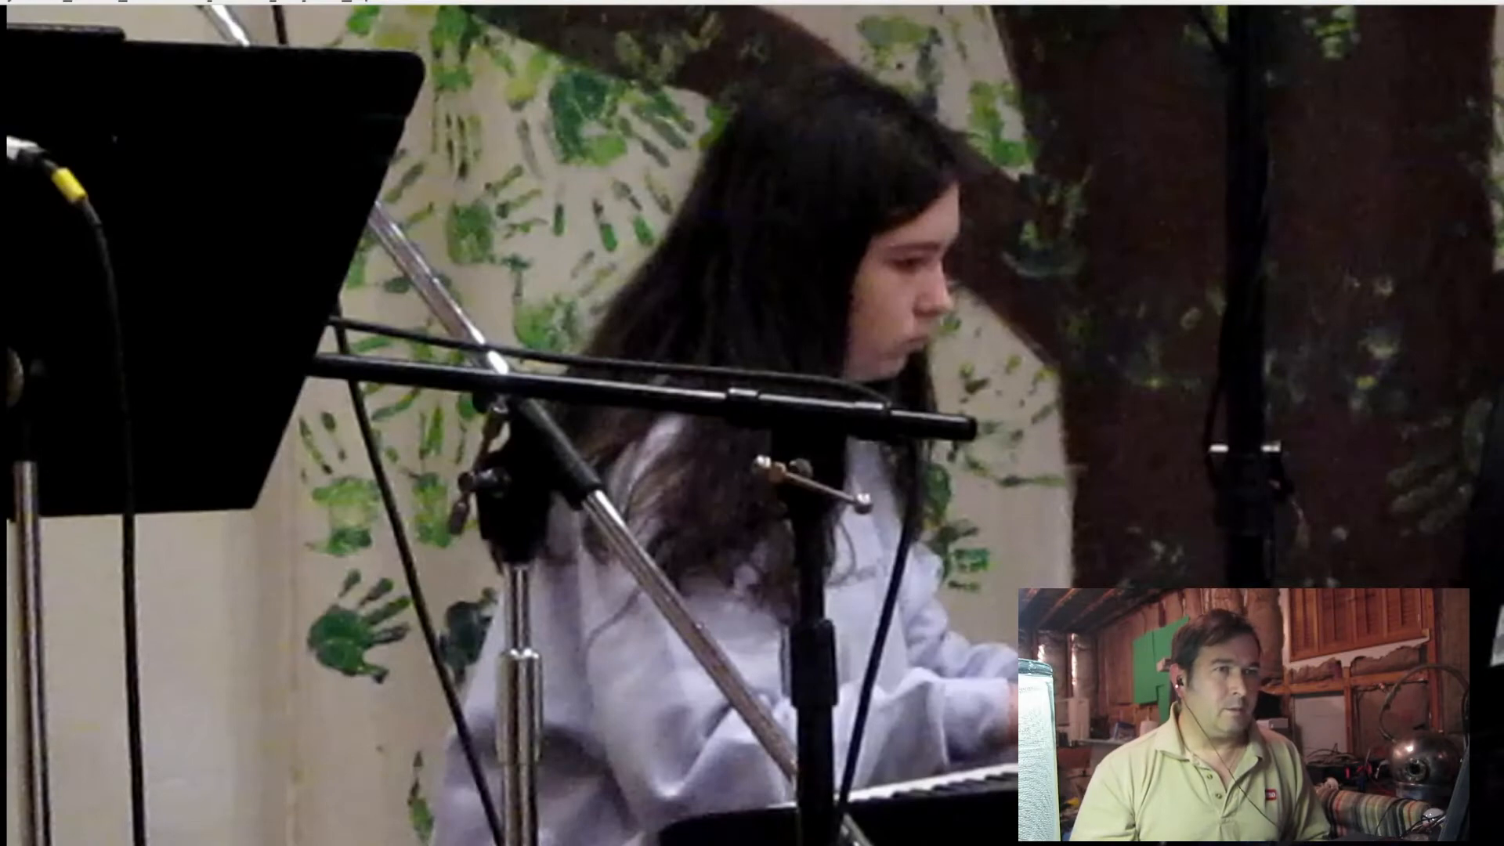
key(Escape)
drag(751, 48, 565, 148)
drag(1023, 88, 1141, 73)
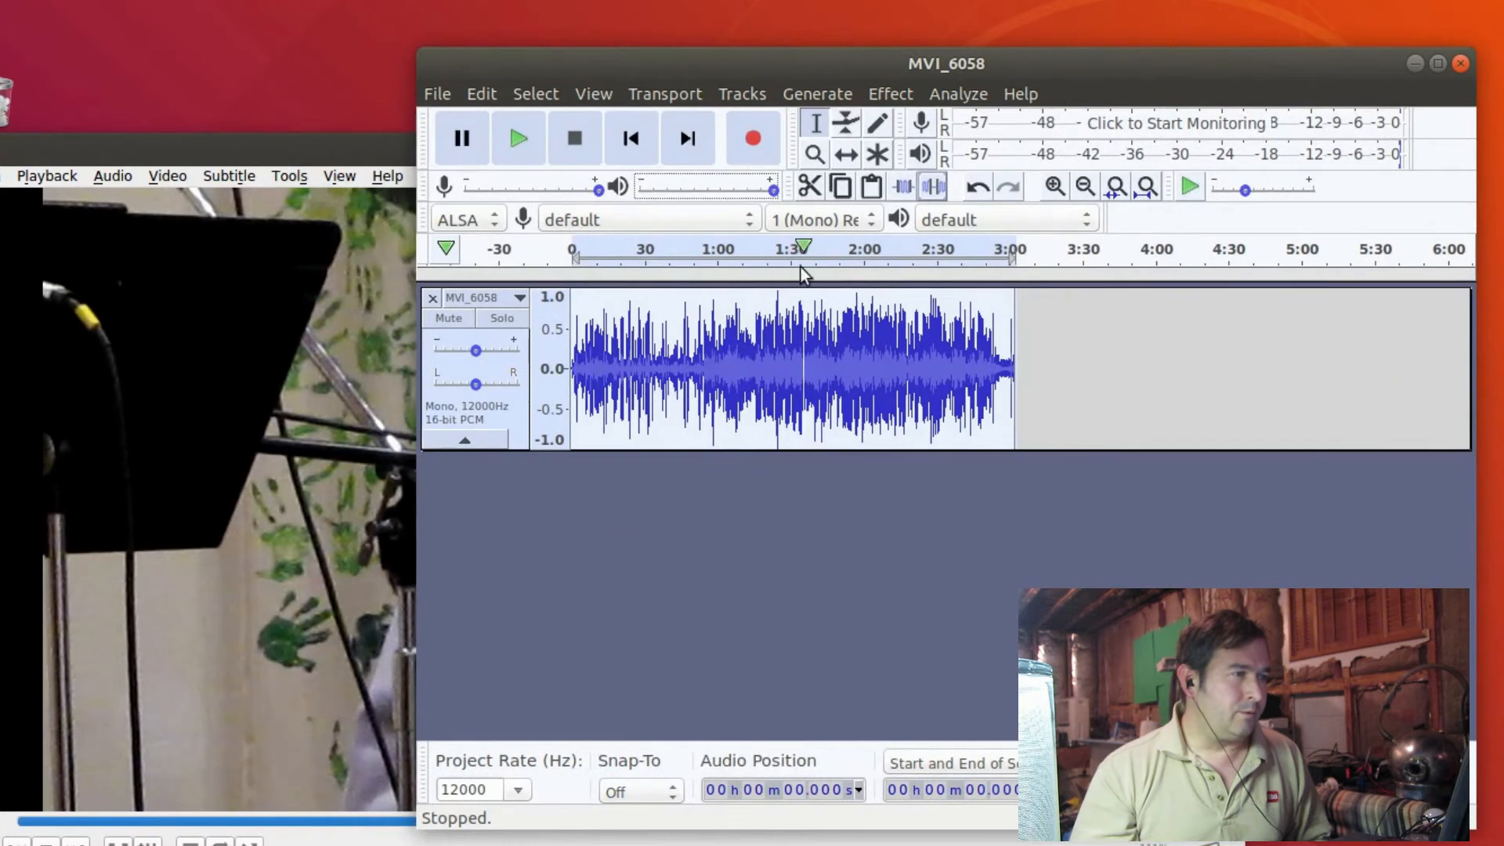
Listen to the compressed track from about 1:14, compare it with the original video in VLC and return to Audacity.
click(752, 249)
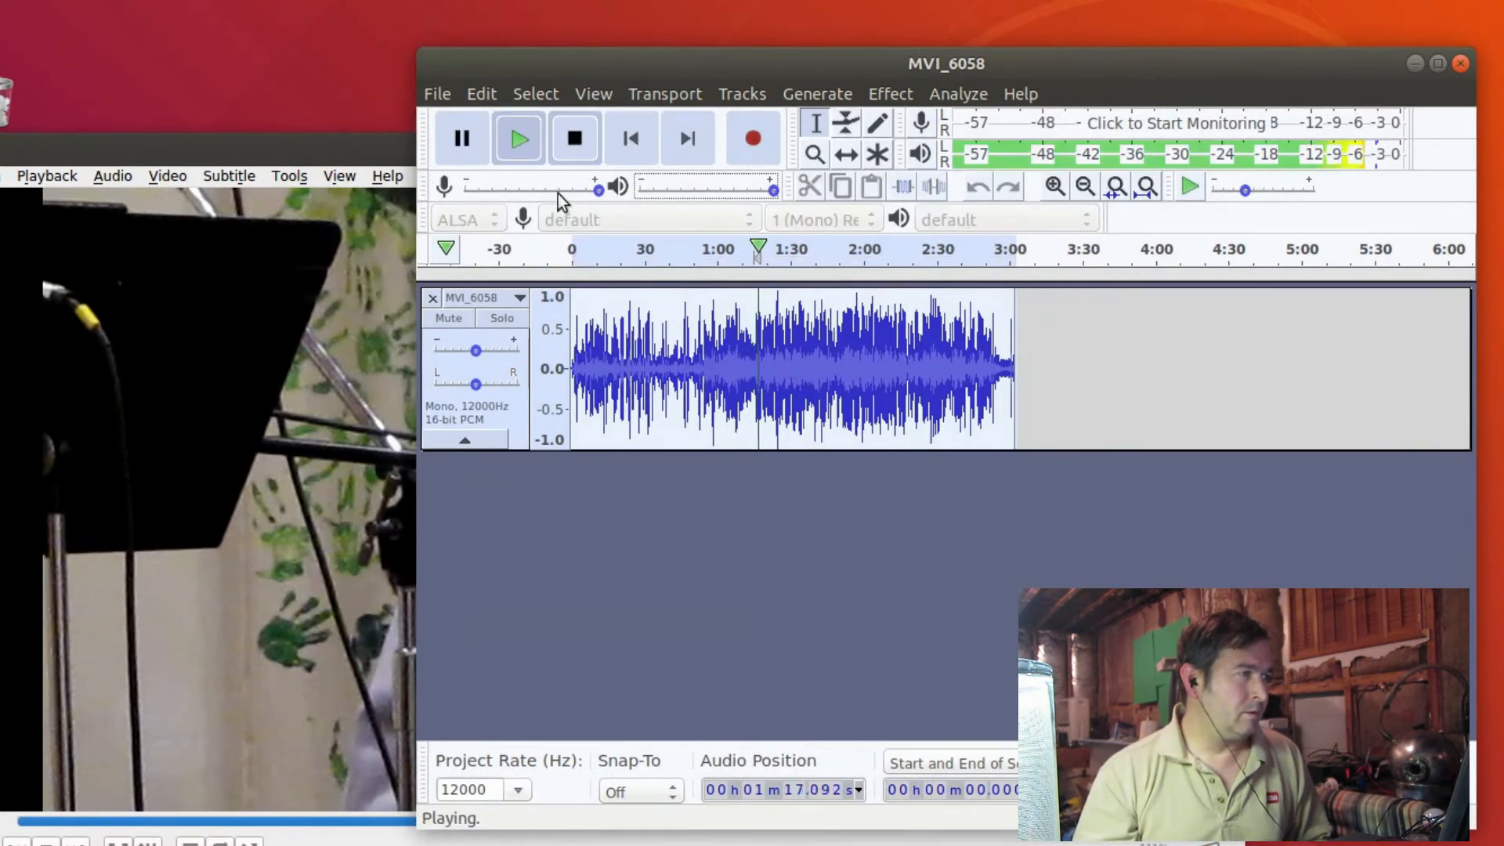
click(576, 141)
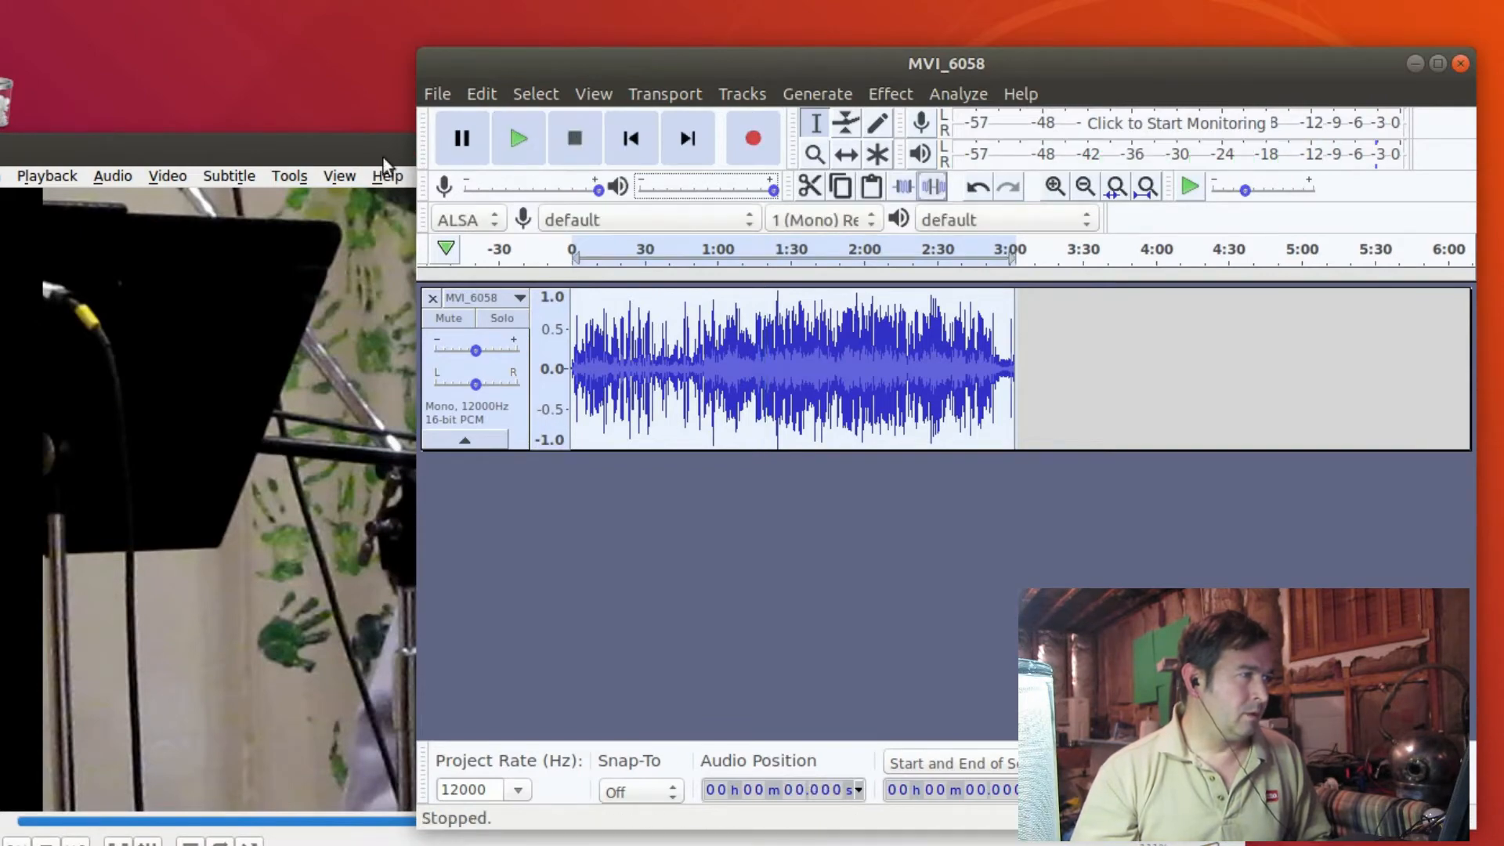
click(383, 158)
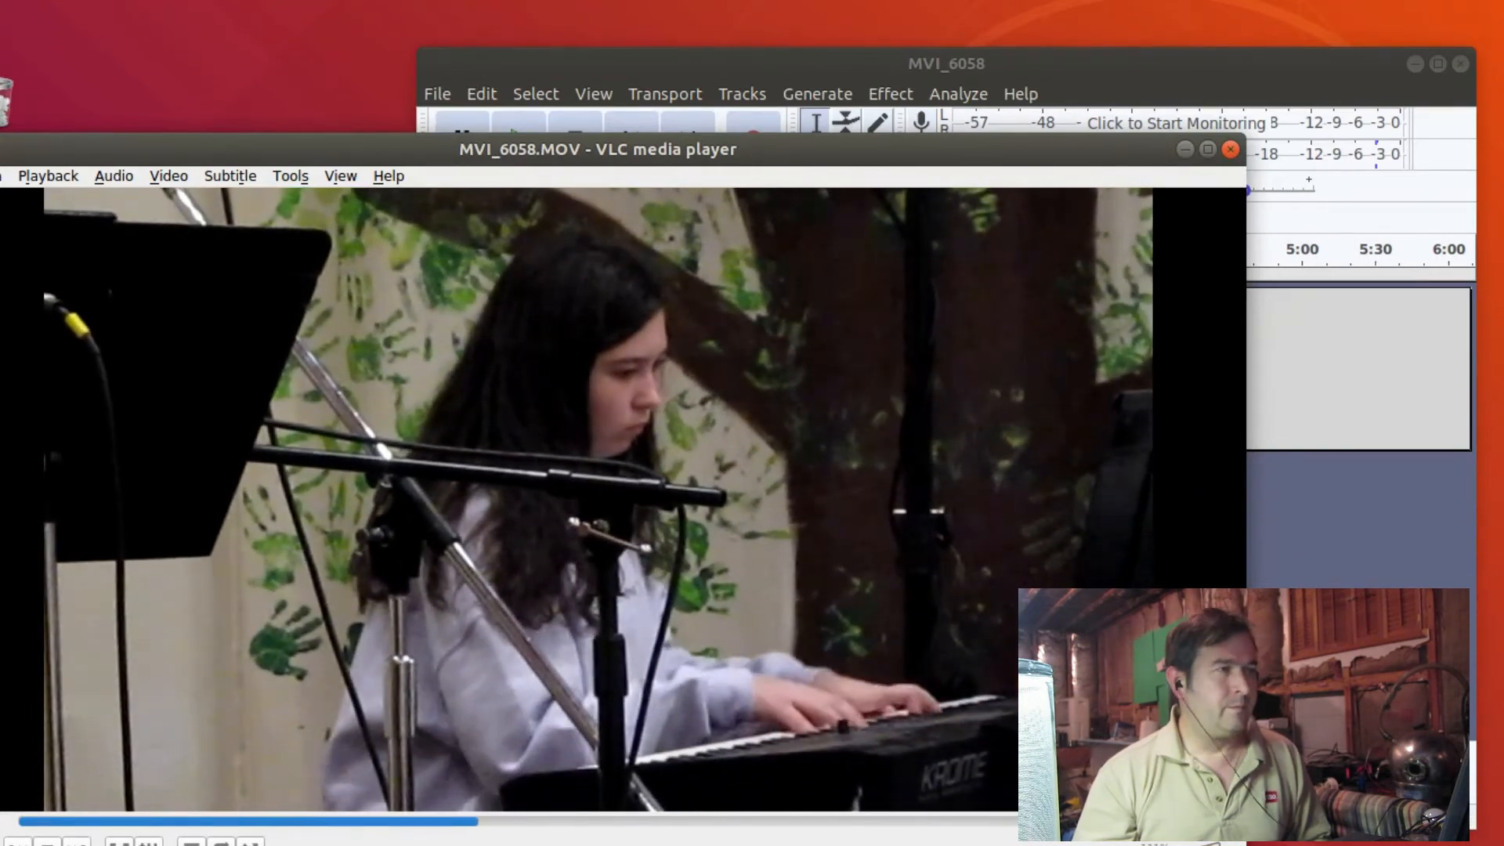
click(1105, 69)
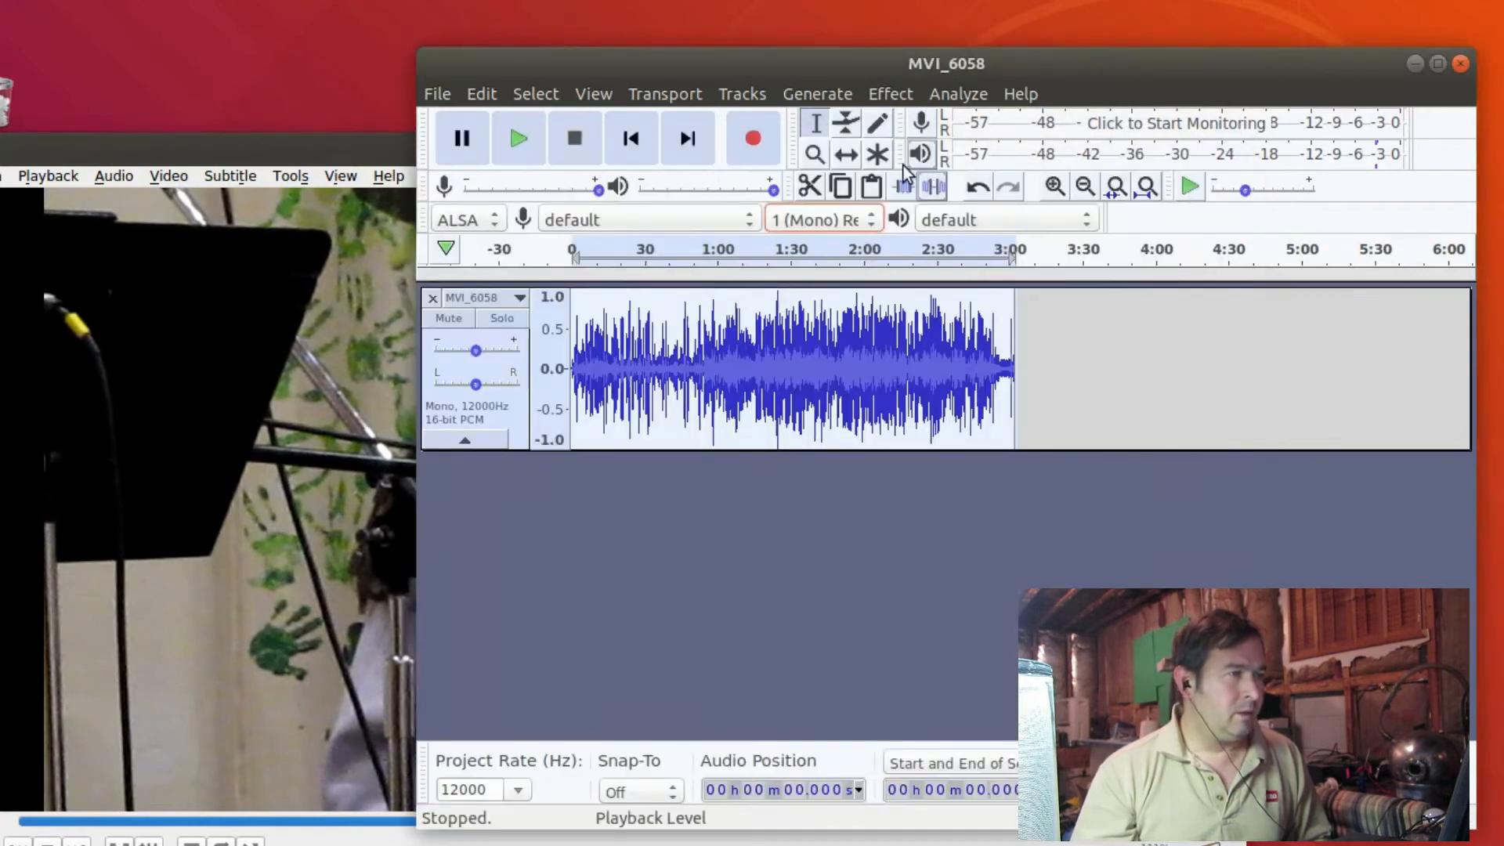
Listen to the compressed track from about 1:42 and again from about 1:24, and stop playback.
click(821, 249)
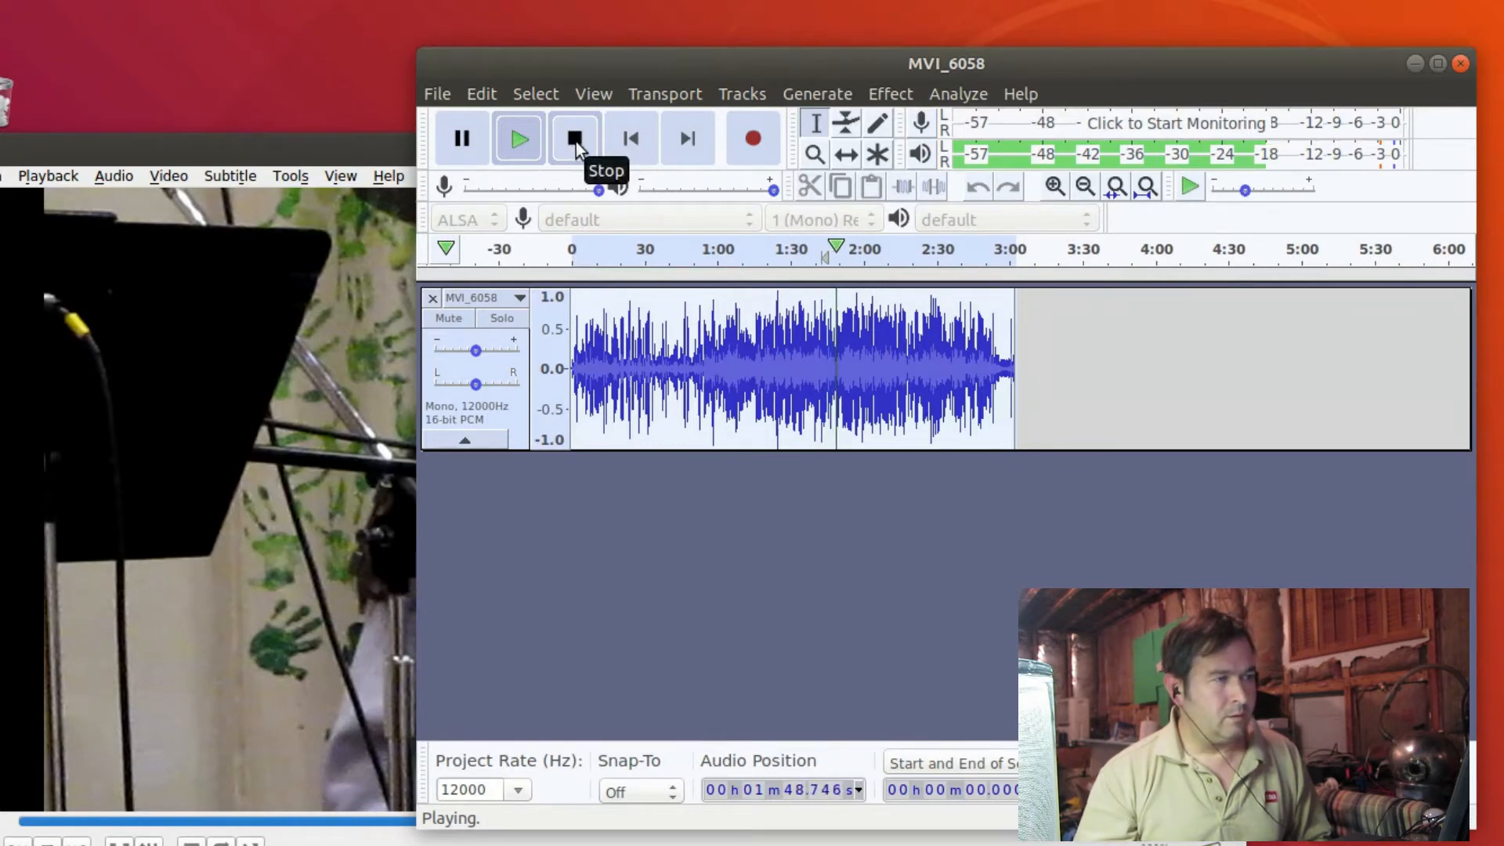
click(625, 135)
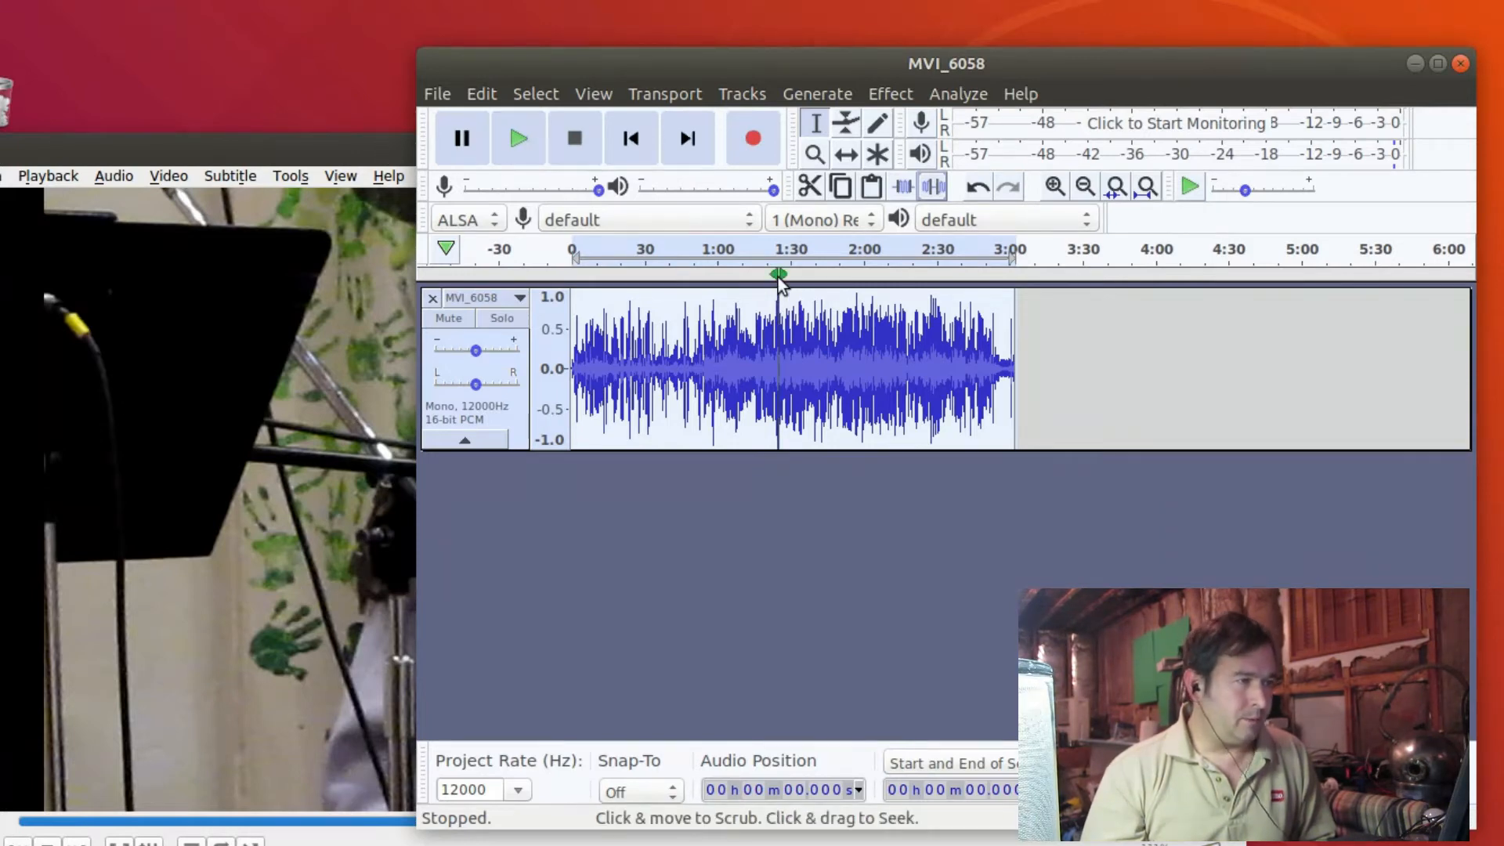
click(776, 251)
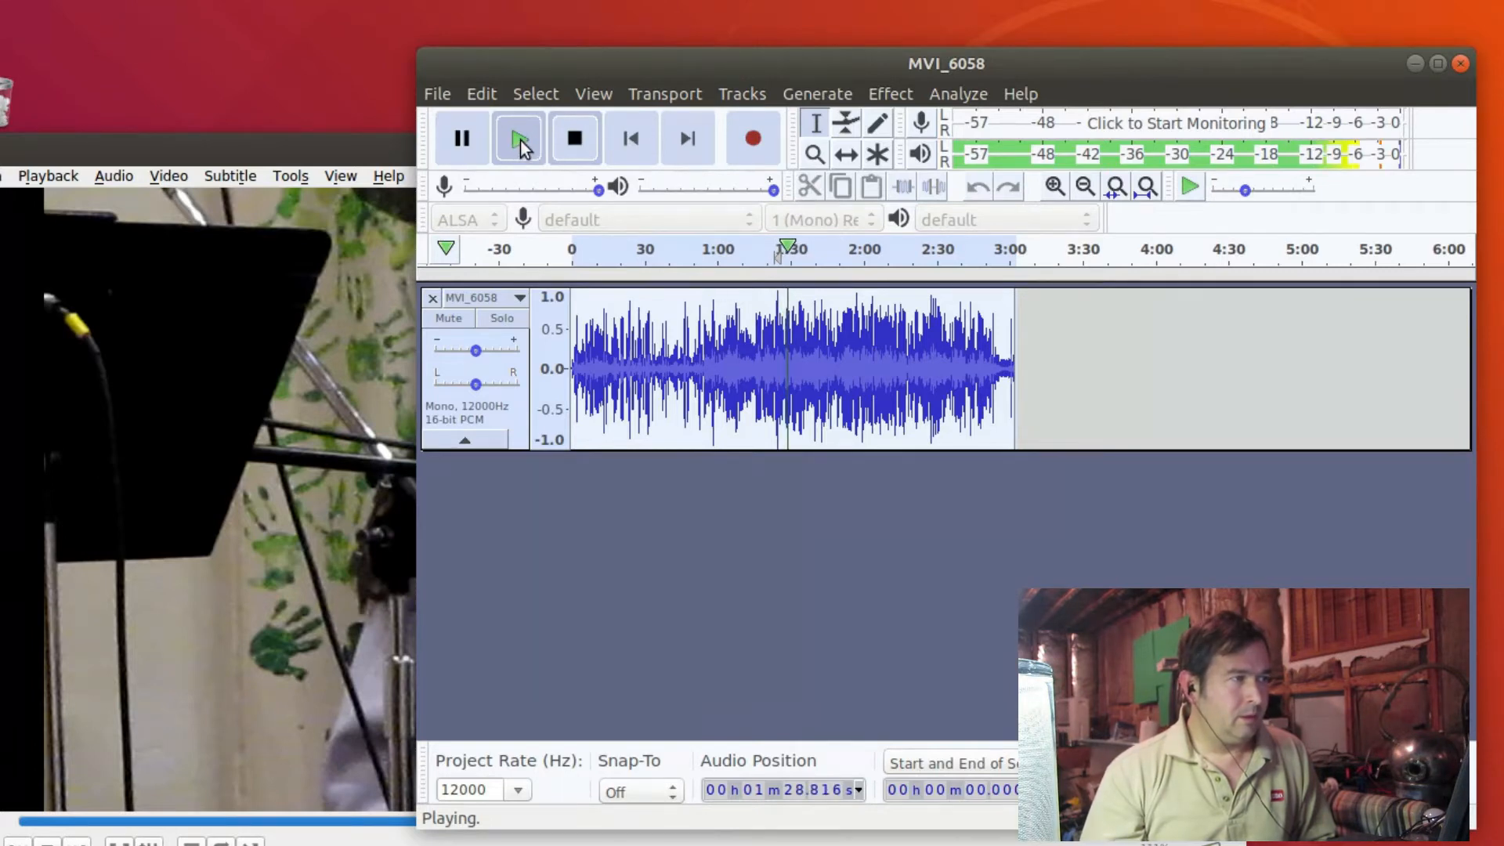
click(575, 139)
Play the original video's sound in VLC for comparison and minimize the player.
click(311, 482)
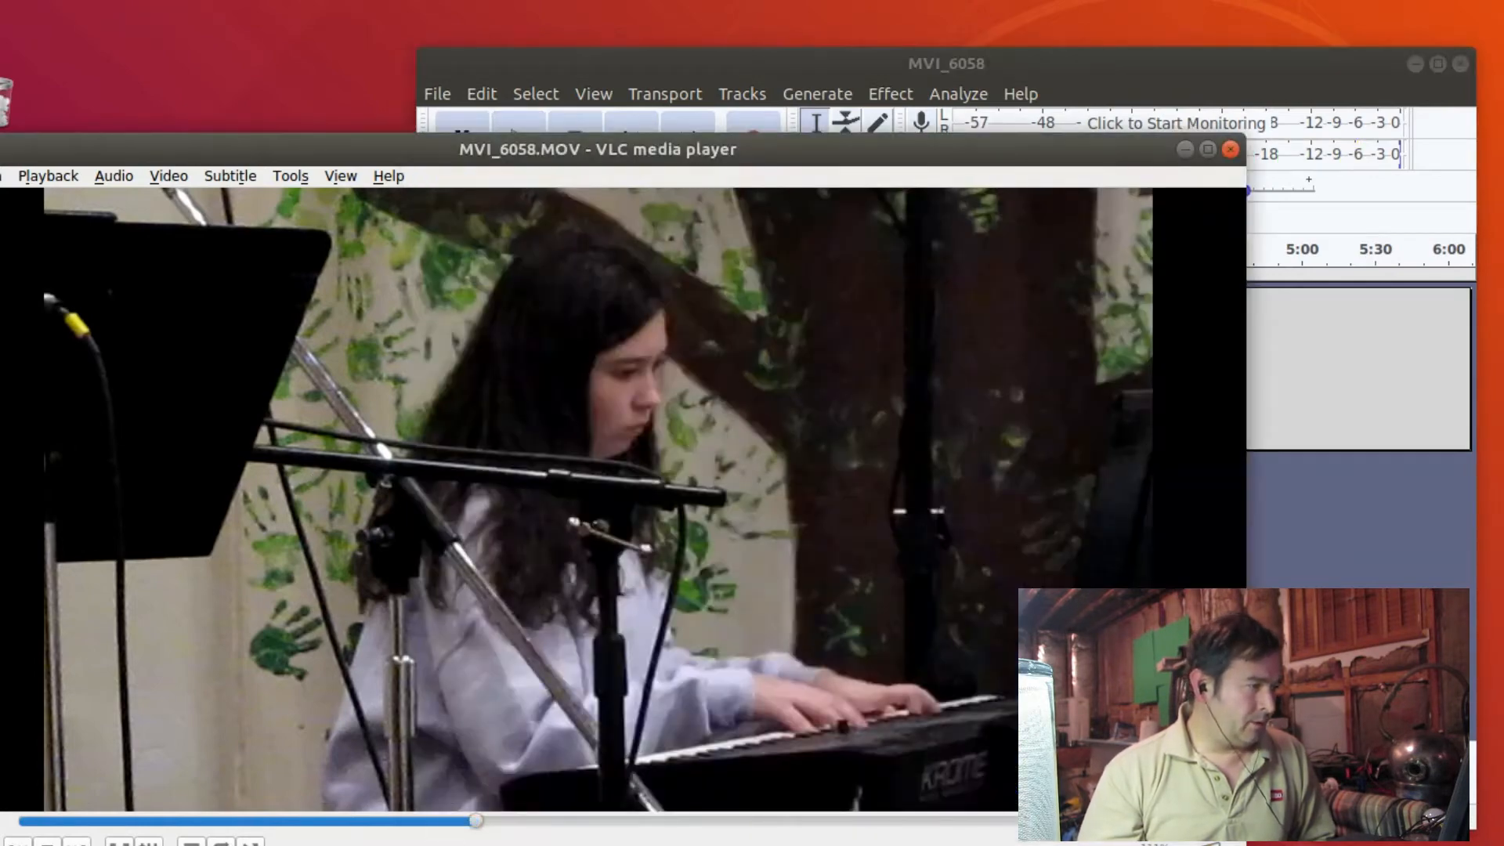
key(space)
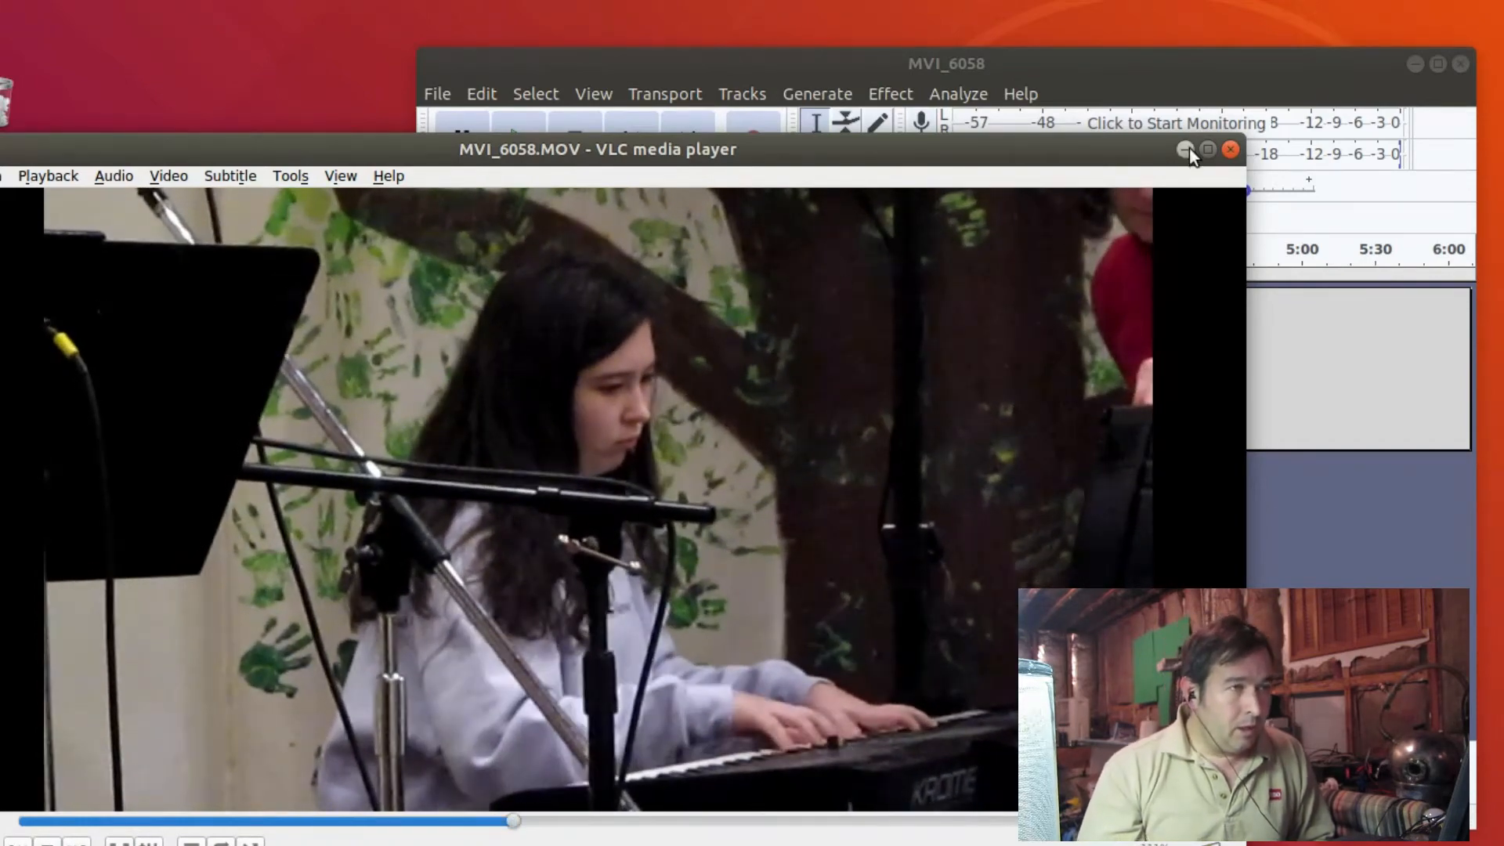
click(1188, 150)
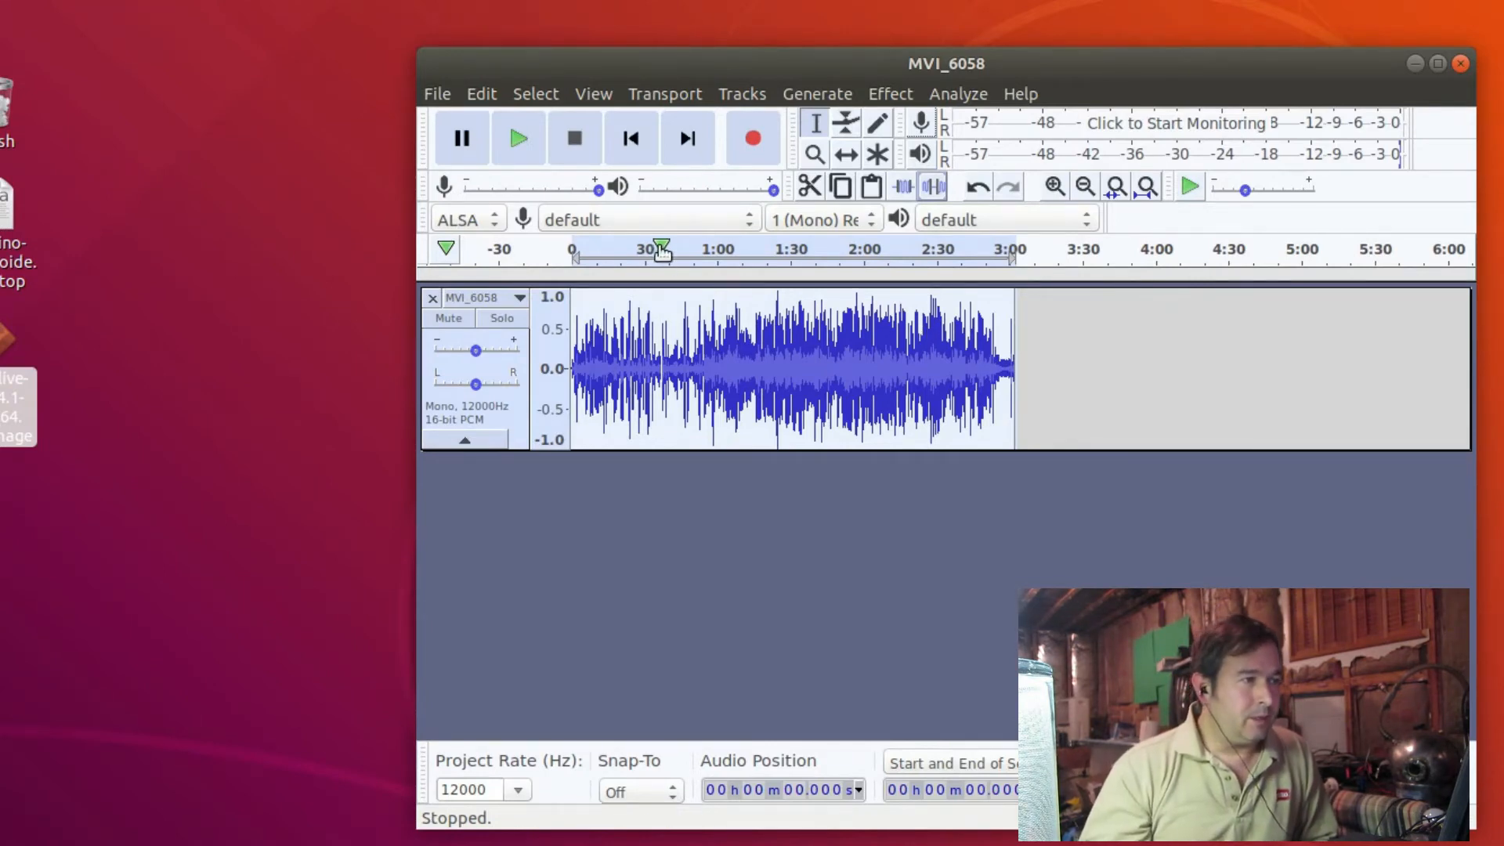
Listen to the compressed track from about 1:20 and from about 0:34, stopping playback each time.
click(765, 250)
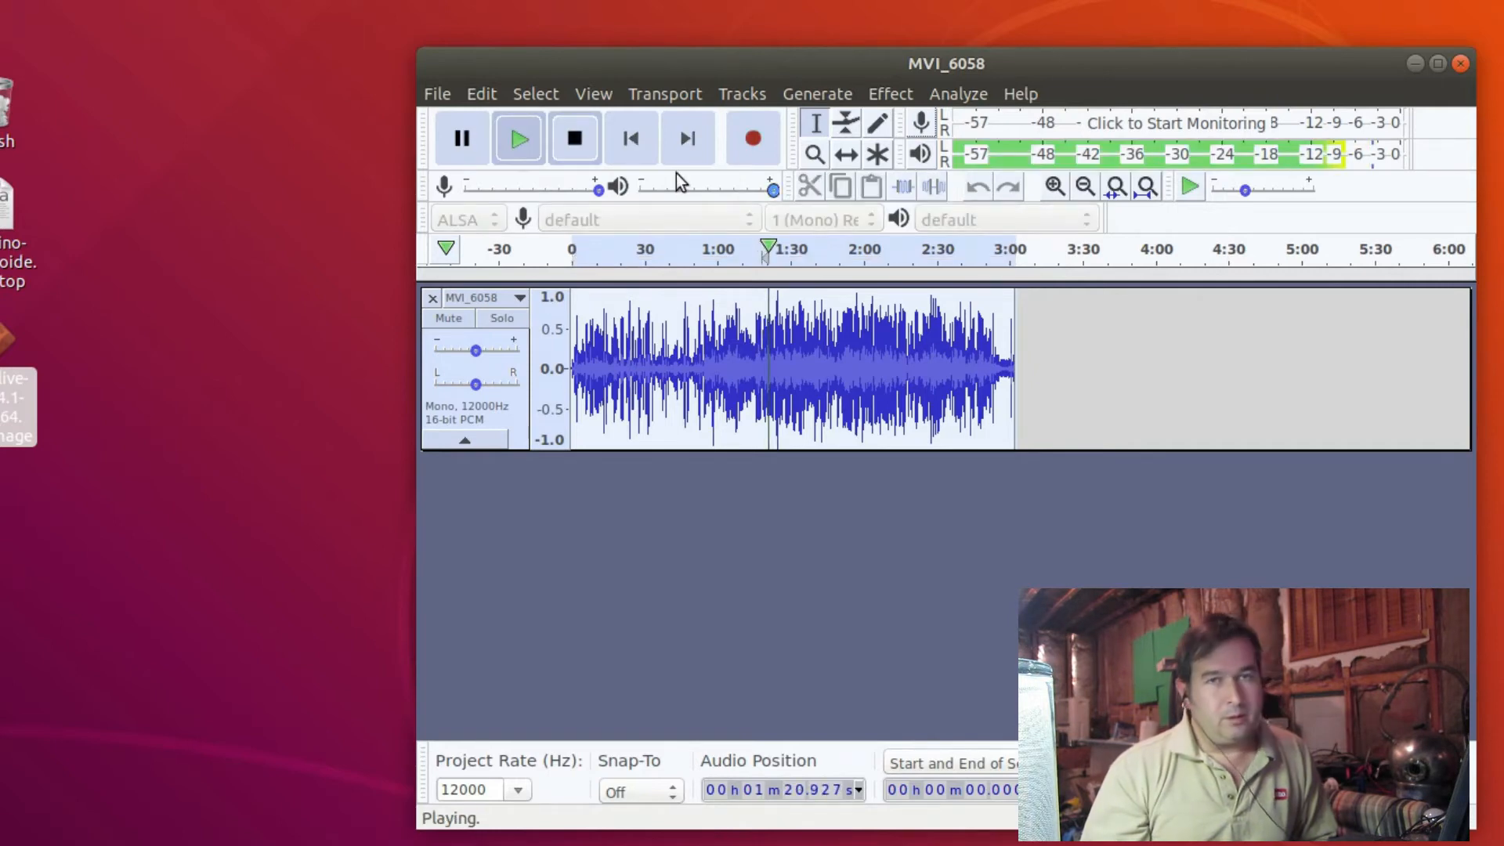
click(573, 141)
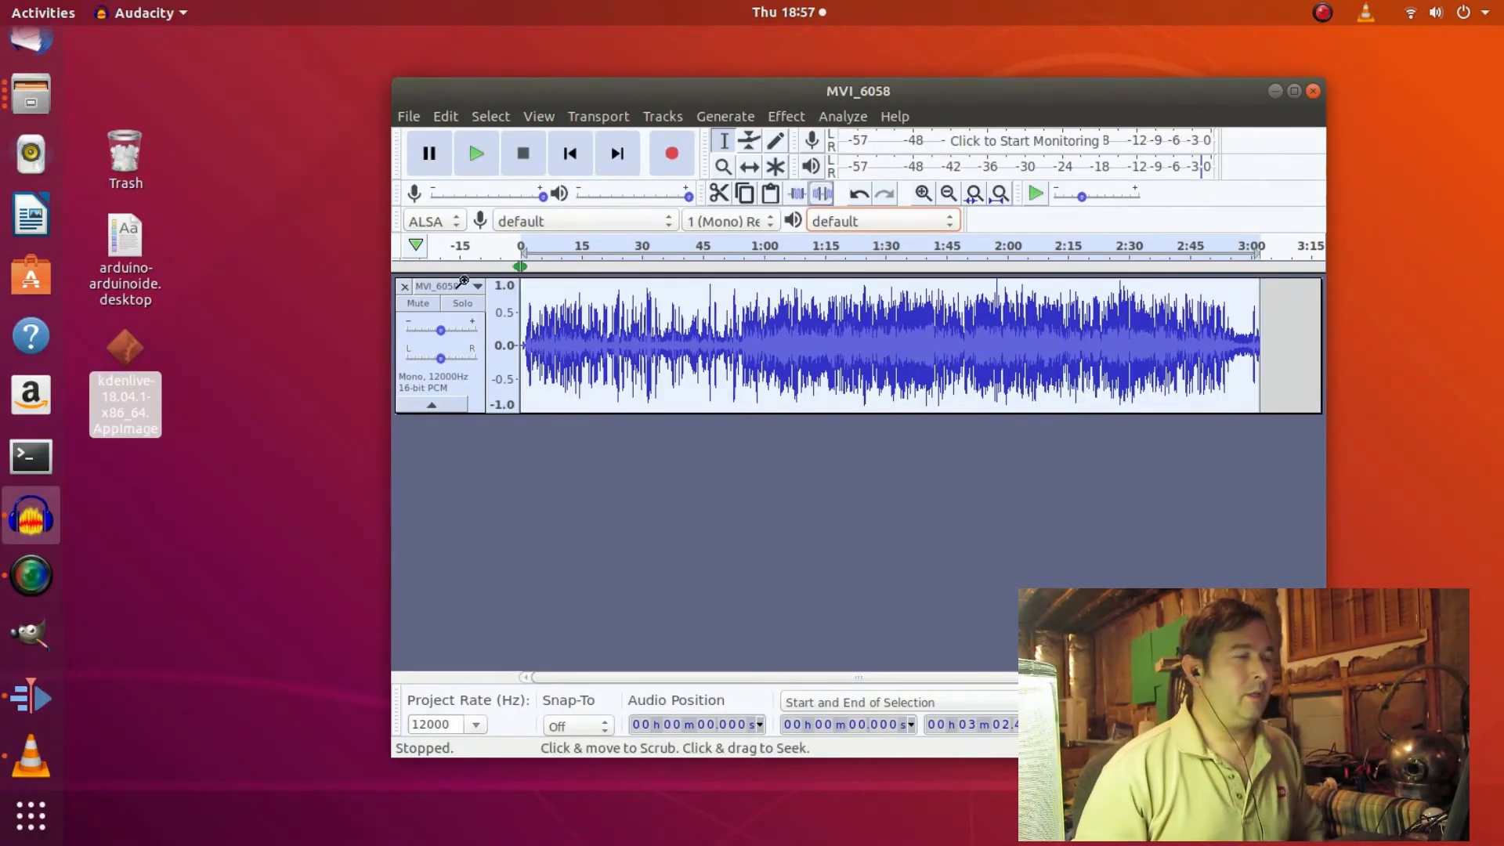
click(655, 286)
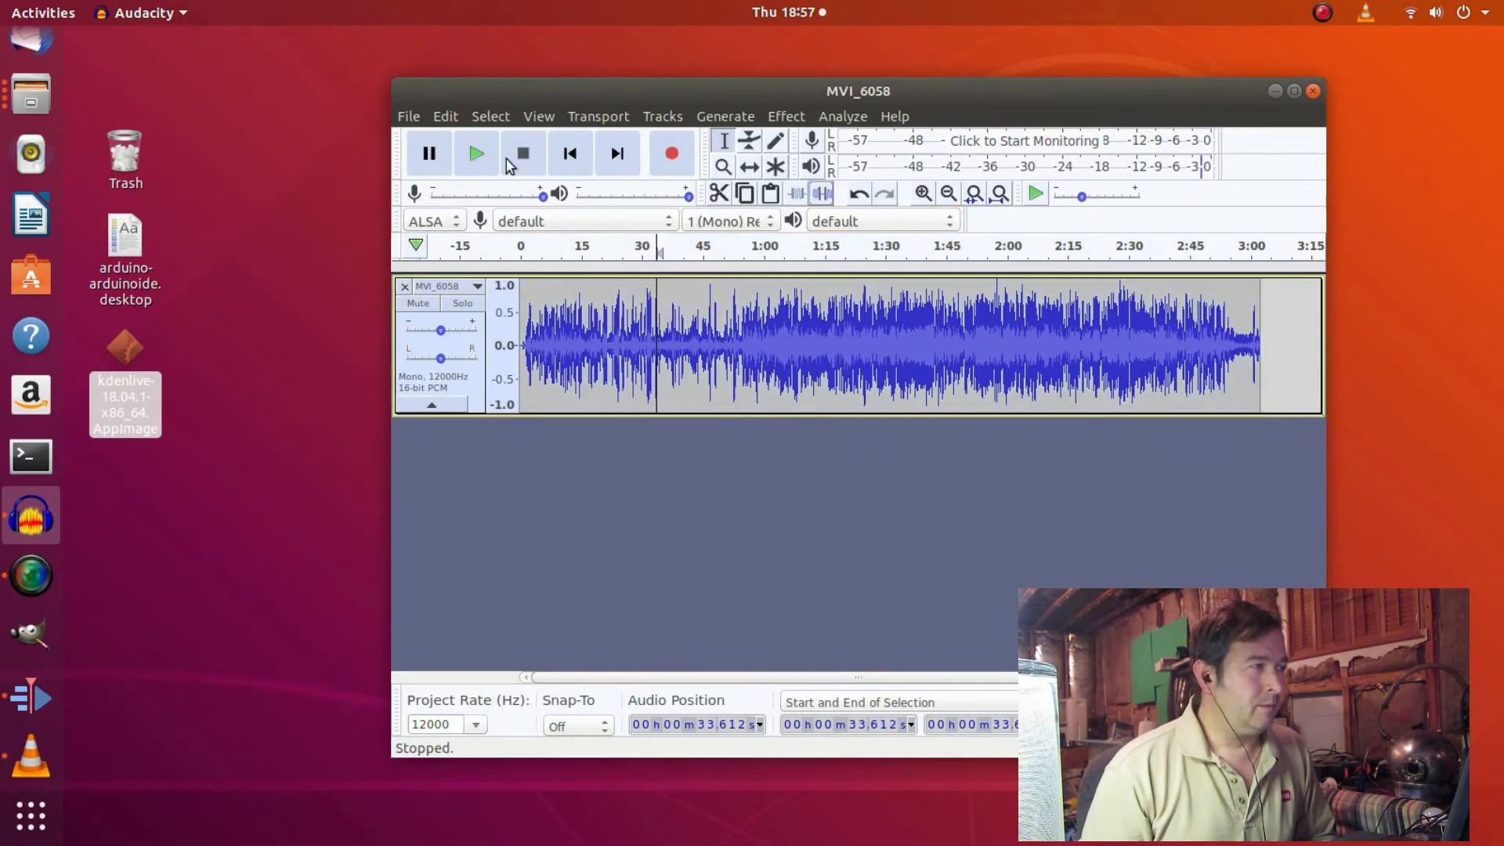
click(483, 154)
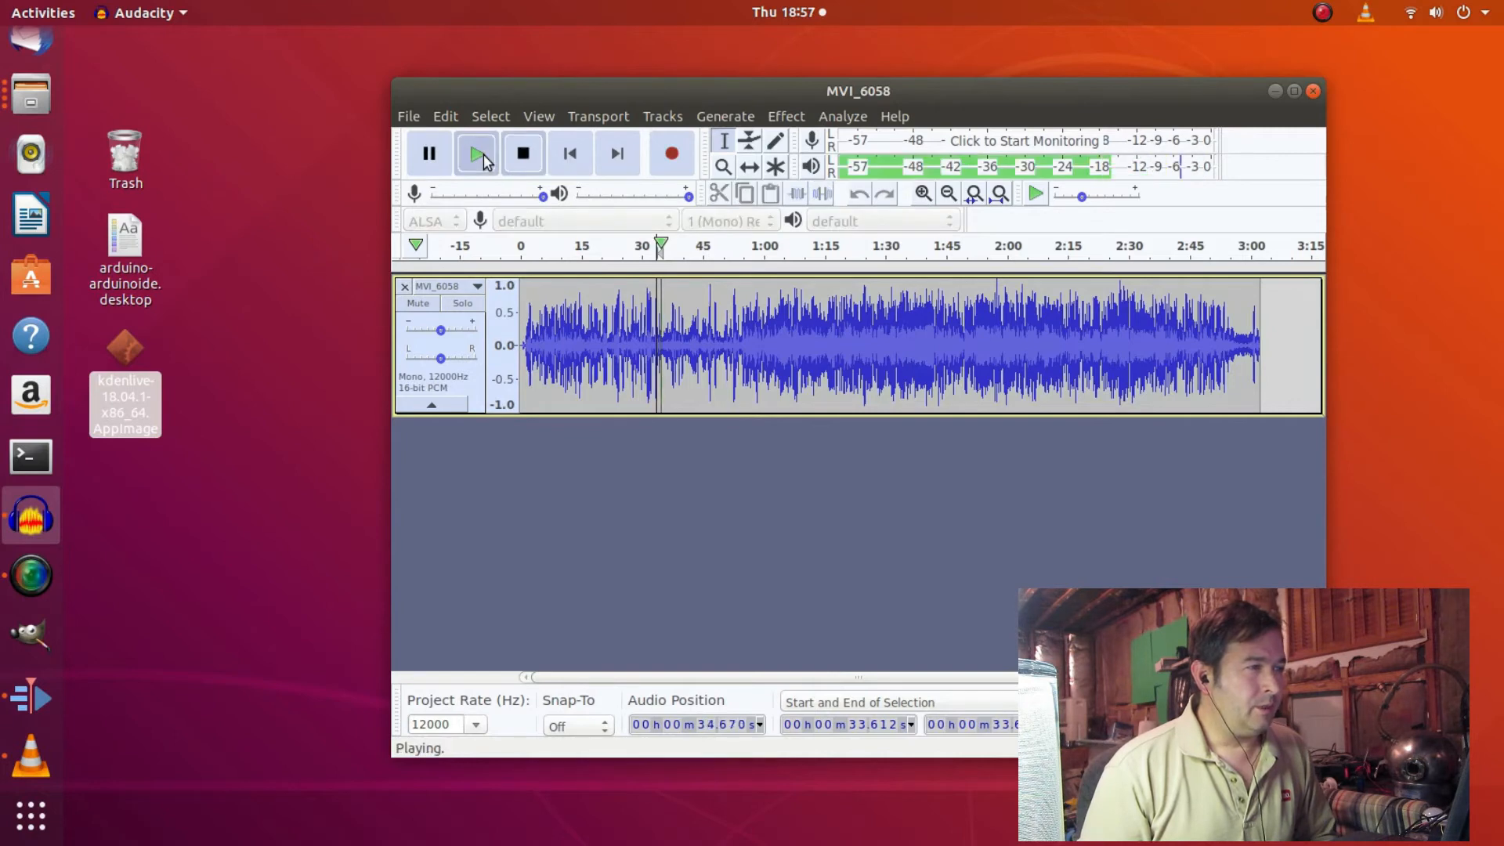
click(524, 155)
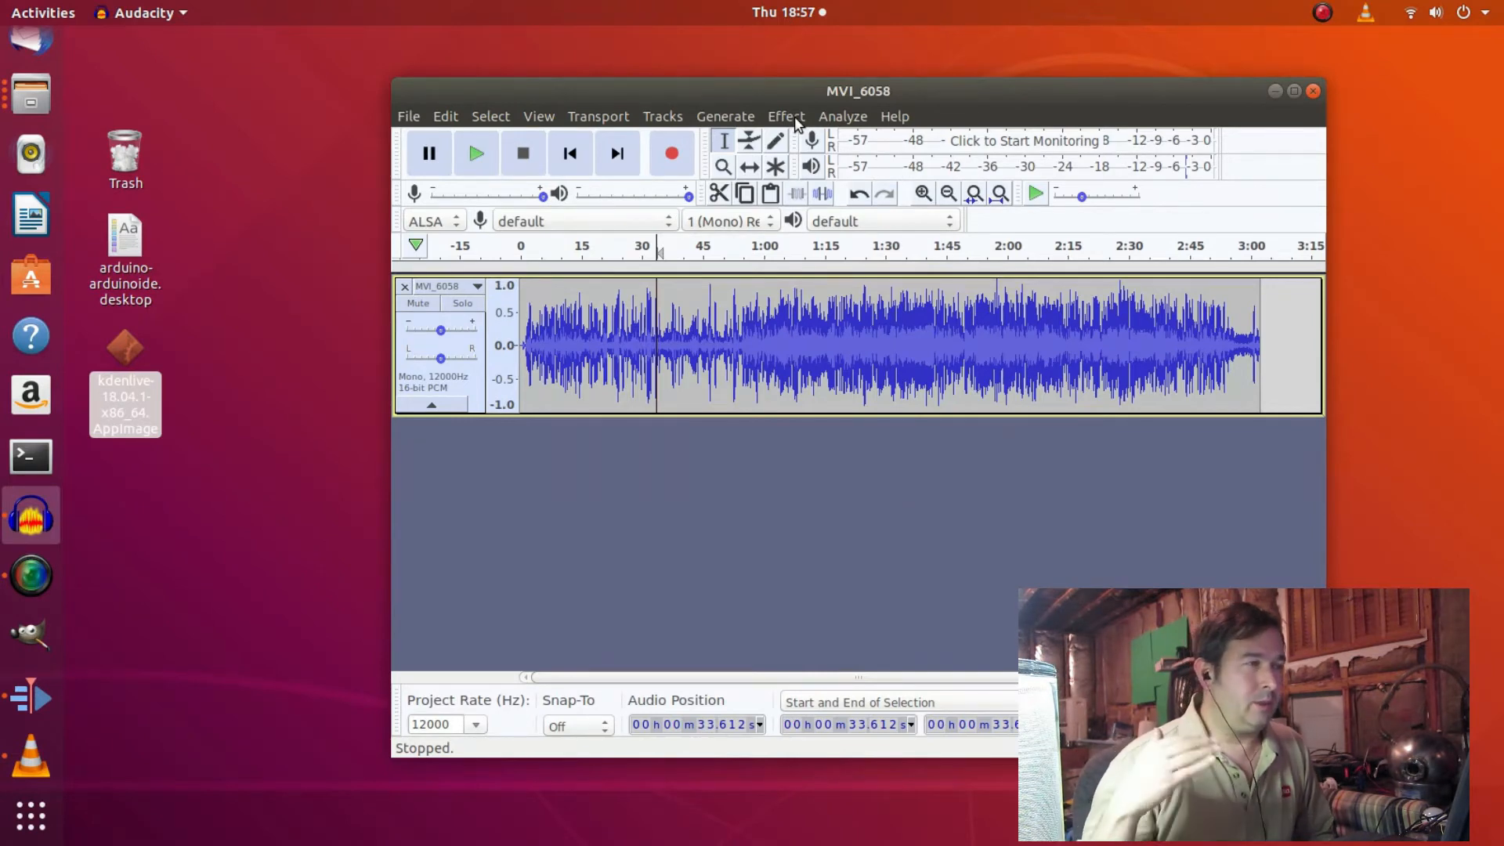
click(786, 116)
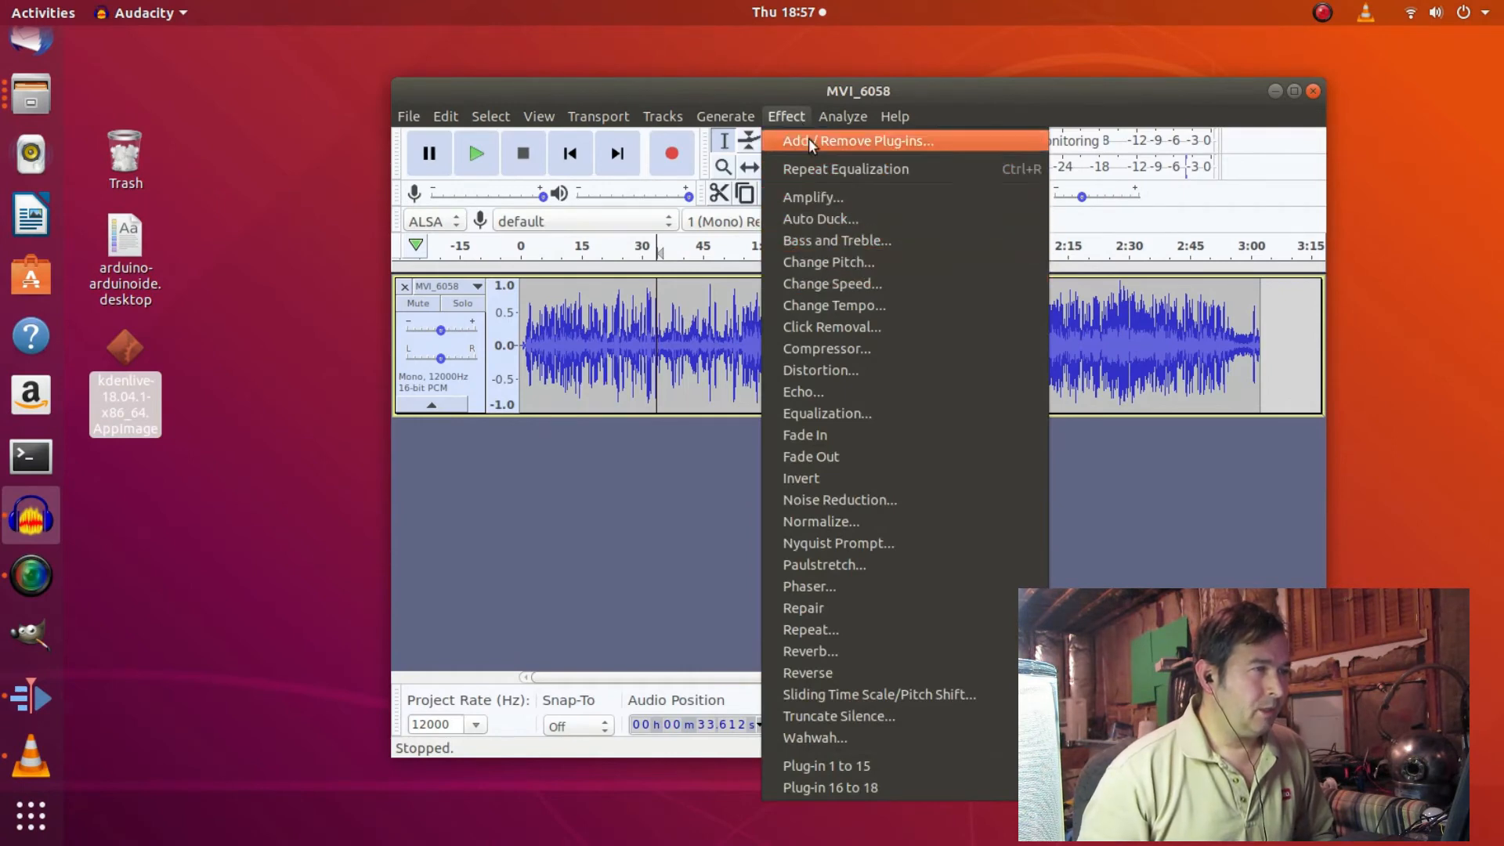
click(834, 412)
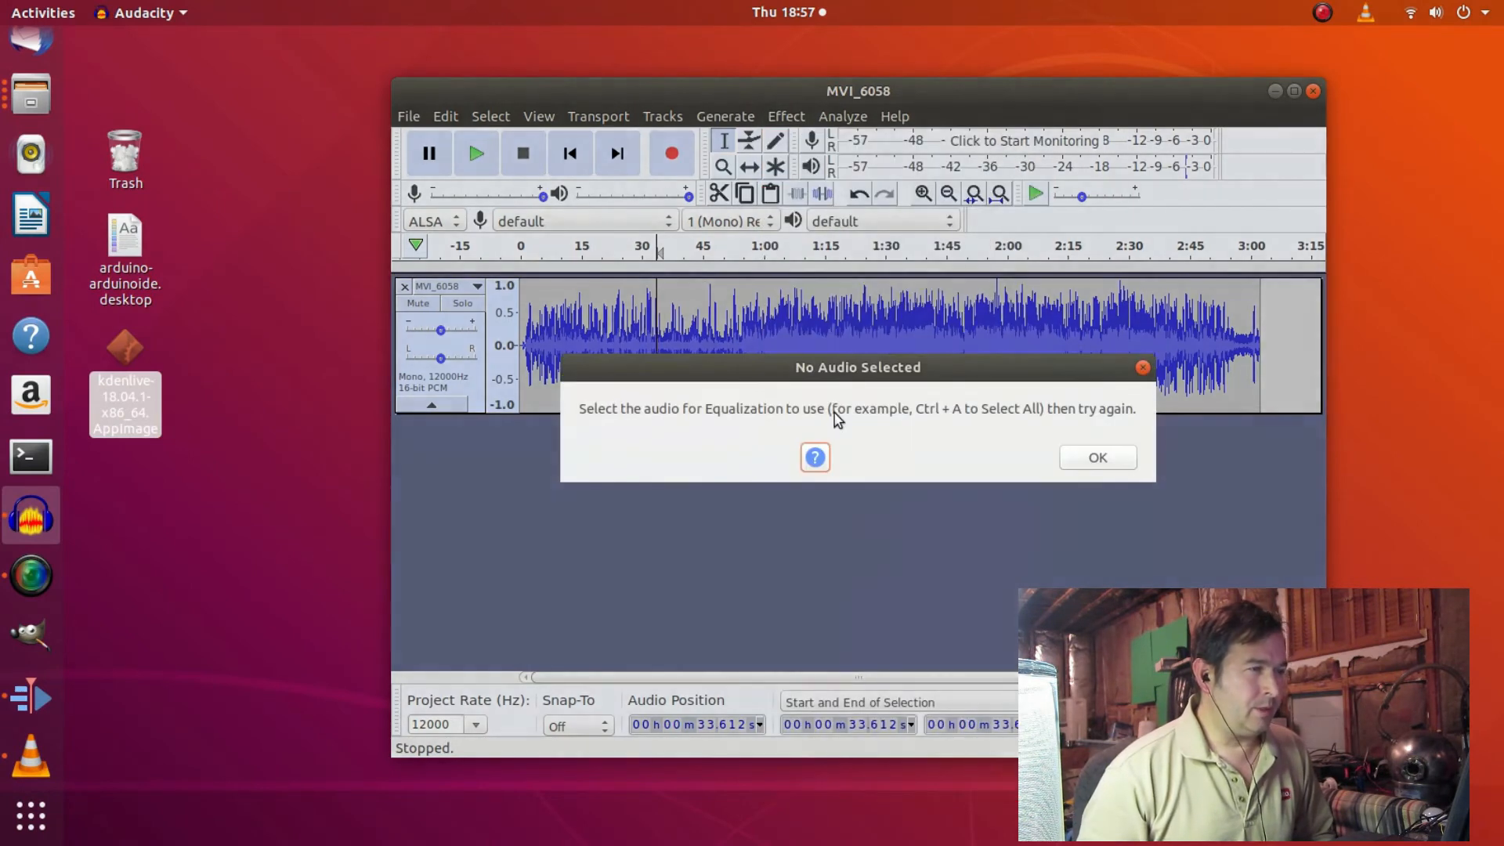
click(1098, 459)
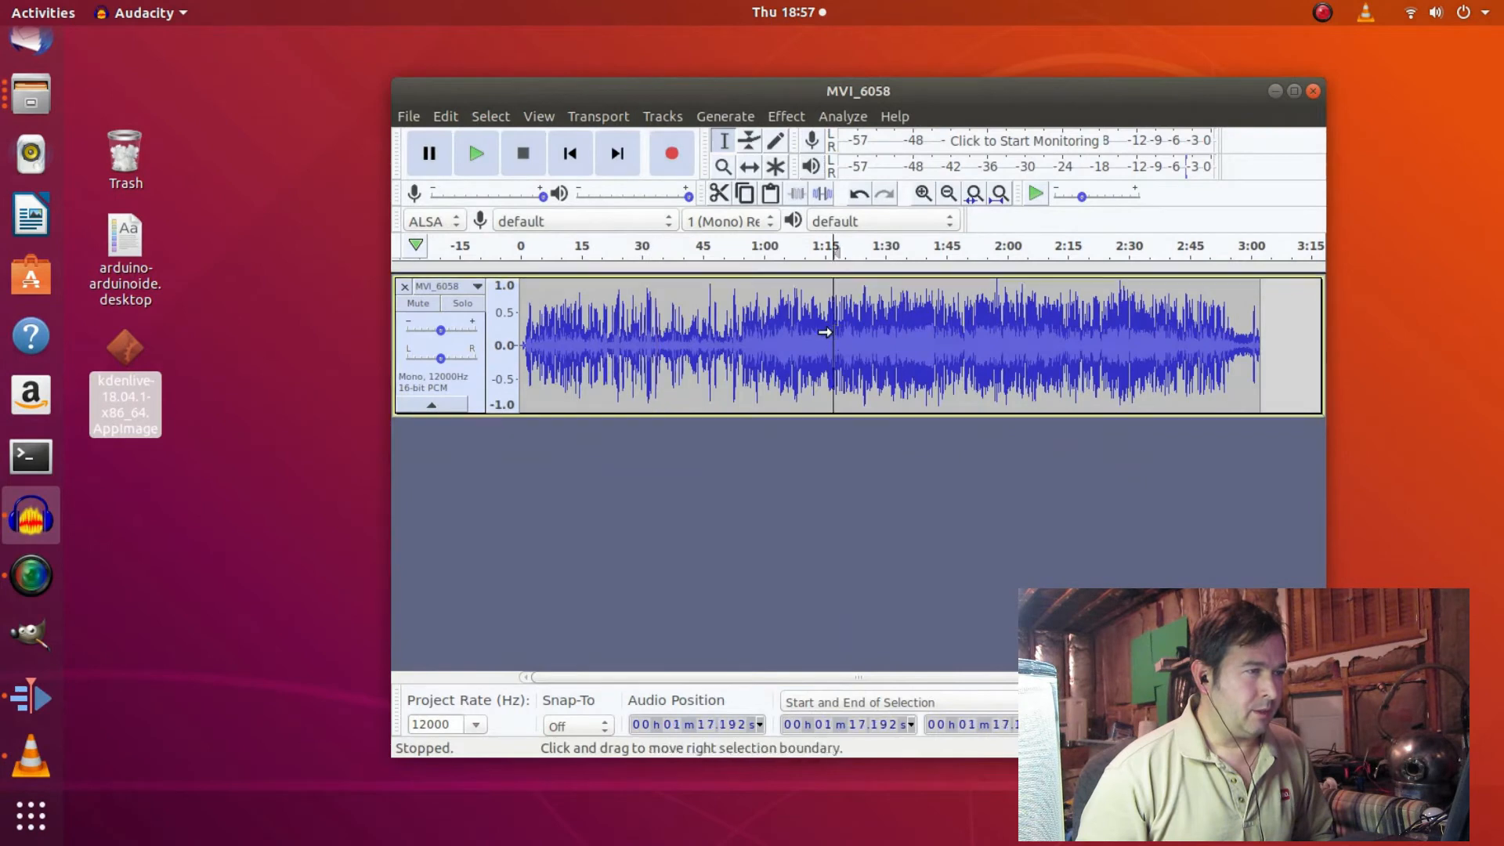
Select the whole track and apply an Equalization curve that stays flat near 0 dB up to 1000 Hz and falls to -30 dB at the highest frequencies.
key(ctrl+a)
click(788, 114)
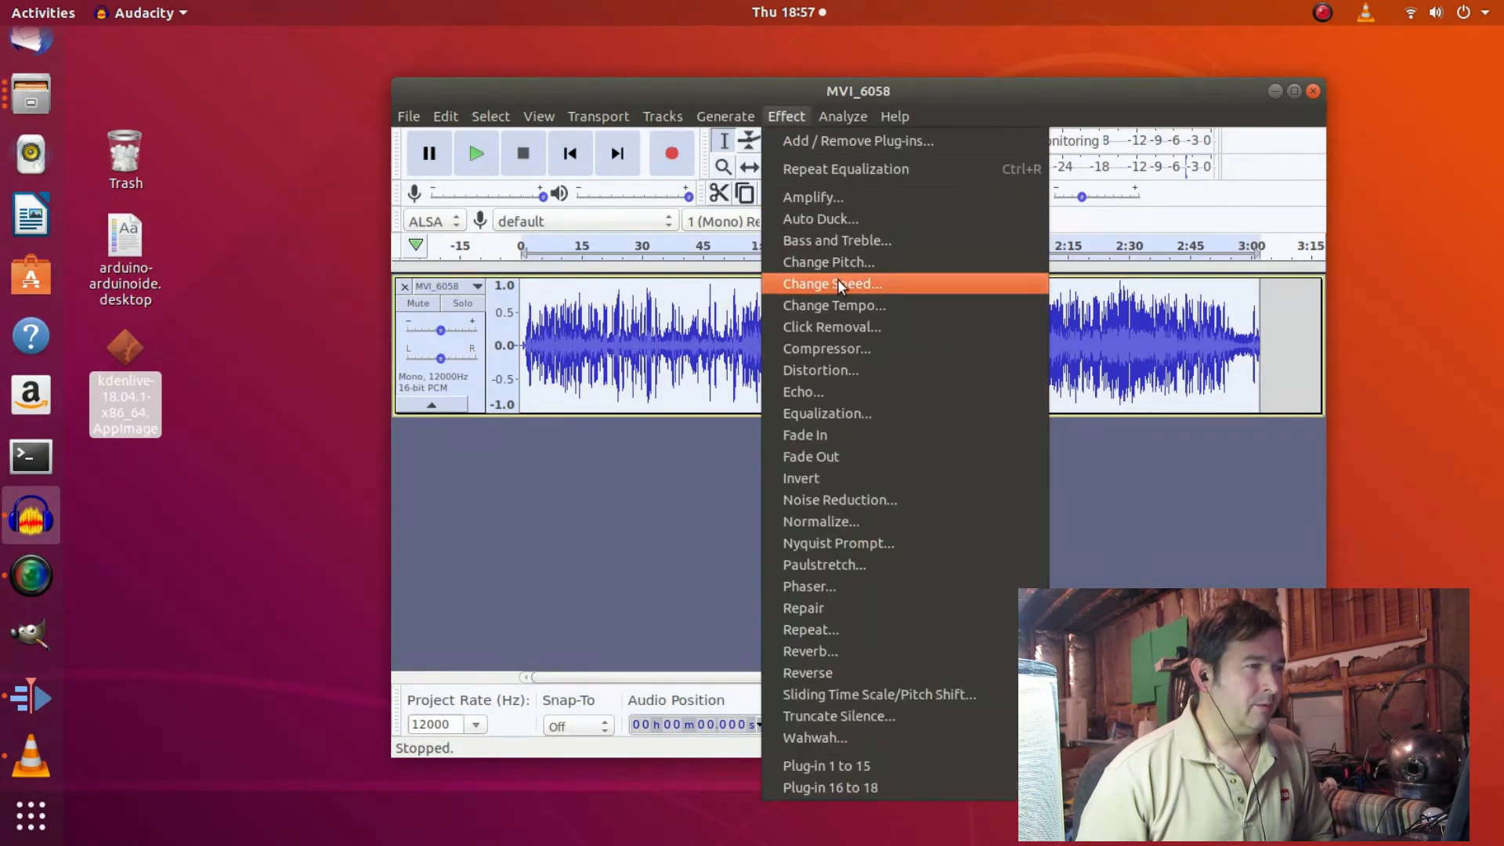
click(846, 407)
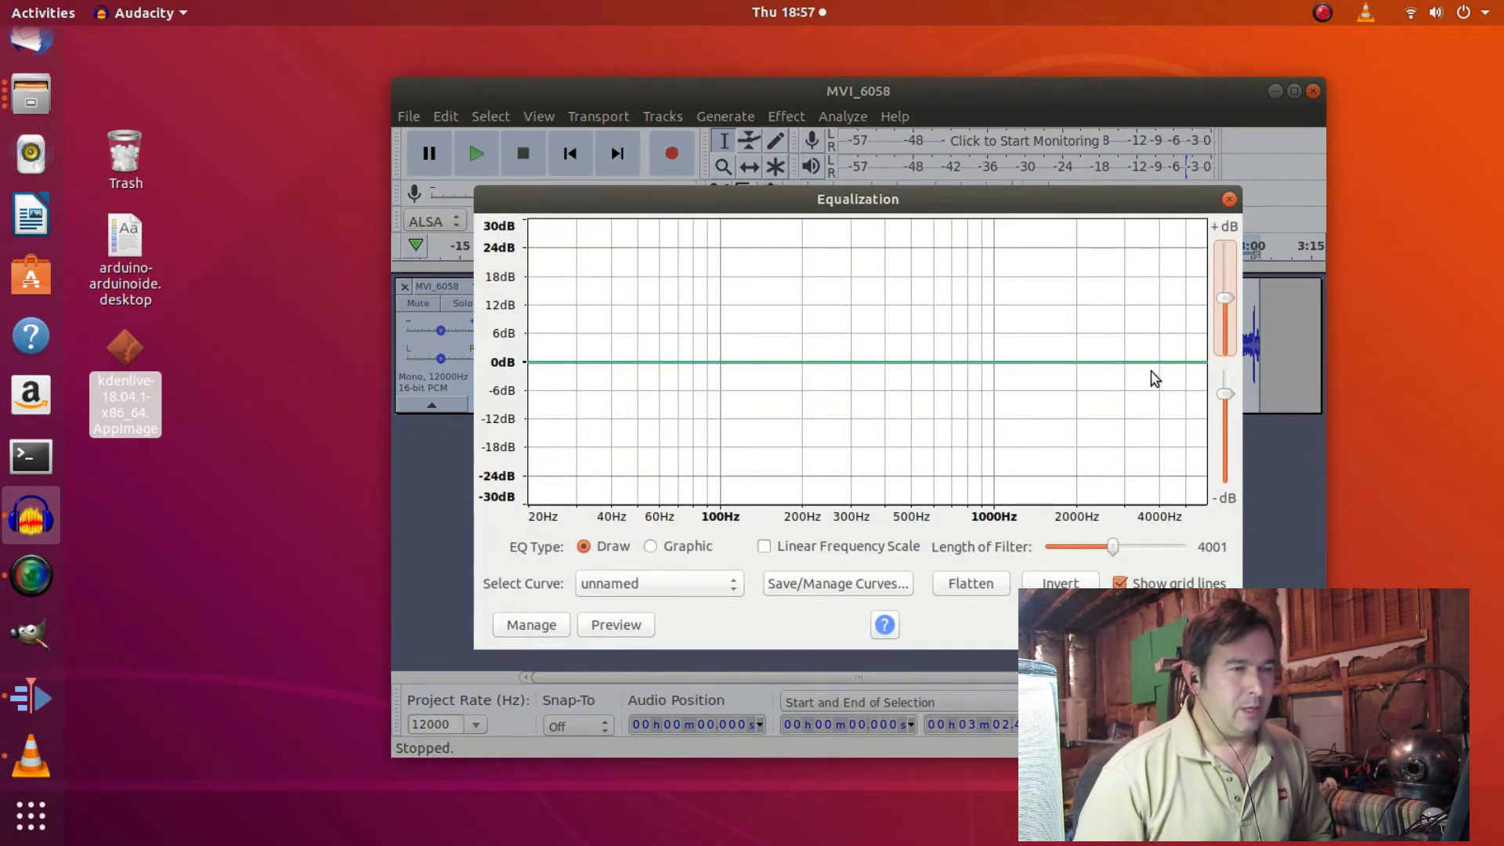
click(1119, 362)
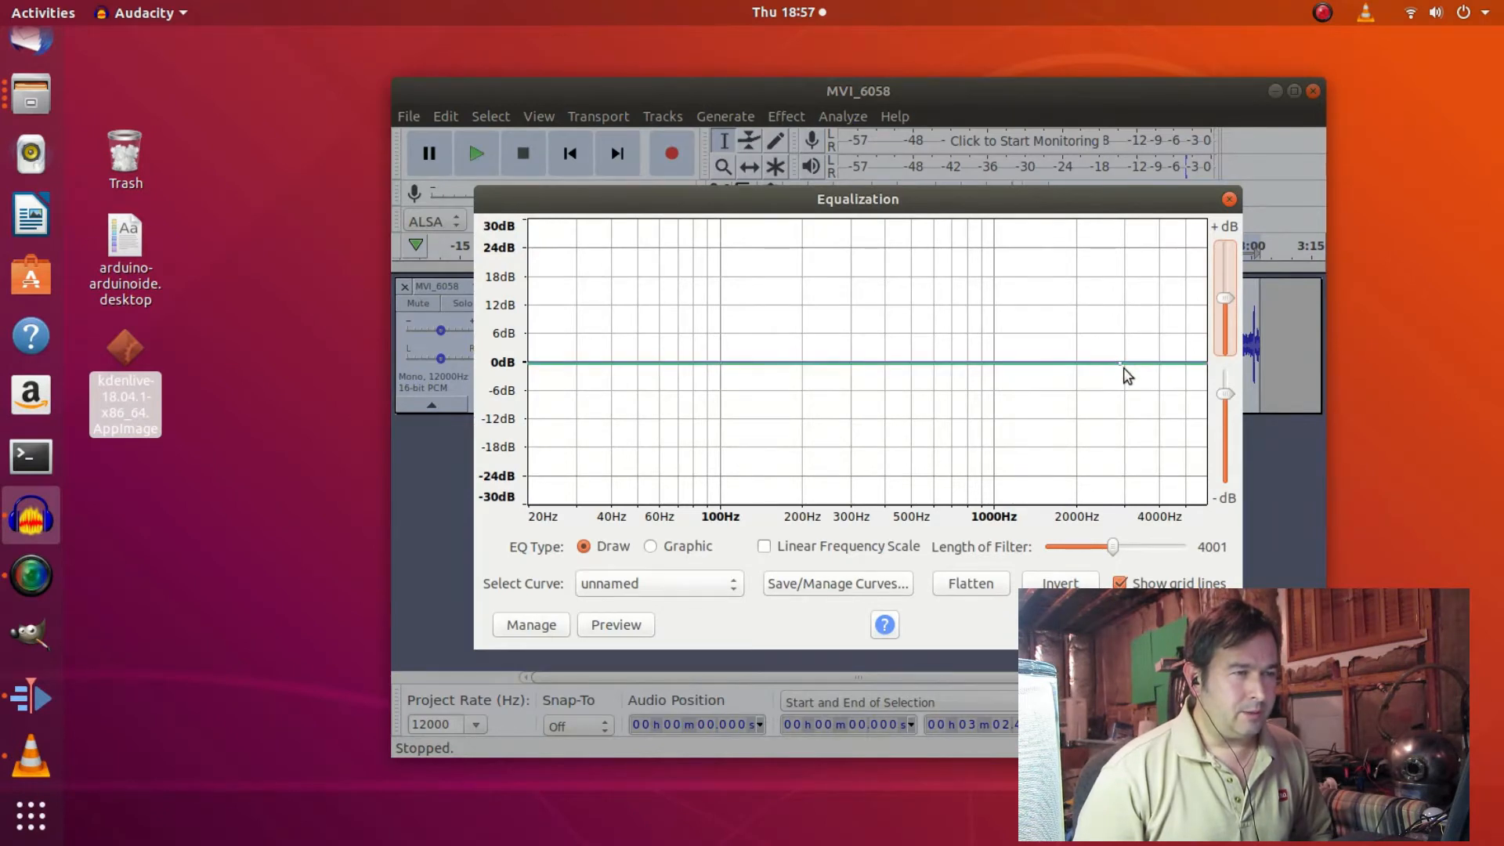
drag(1120, 363, 1054, 367)
click(1175, 376)
drag(1174, 384, 1205, 507)
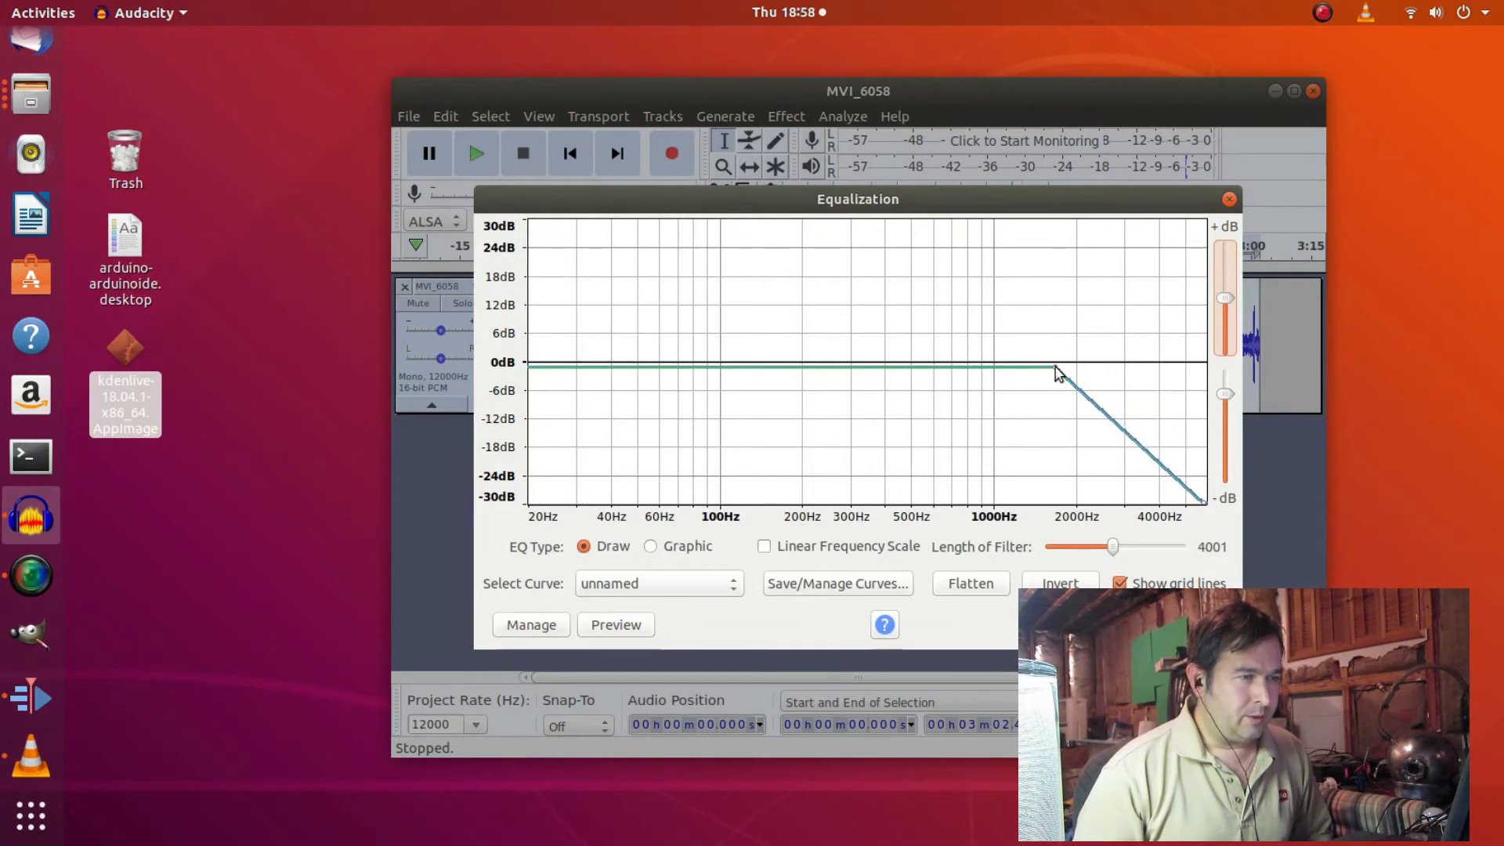
drag(1055, 367, 984, 364)
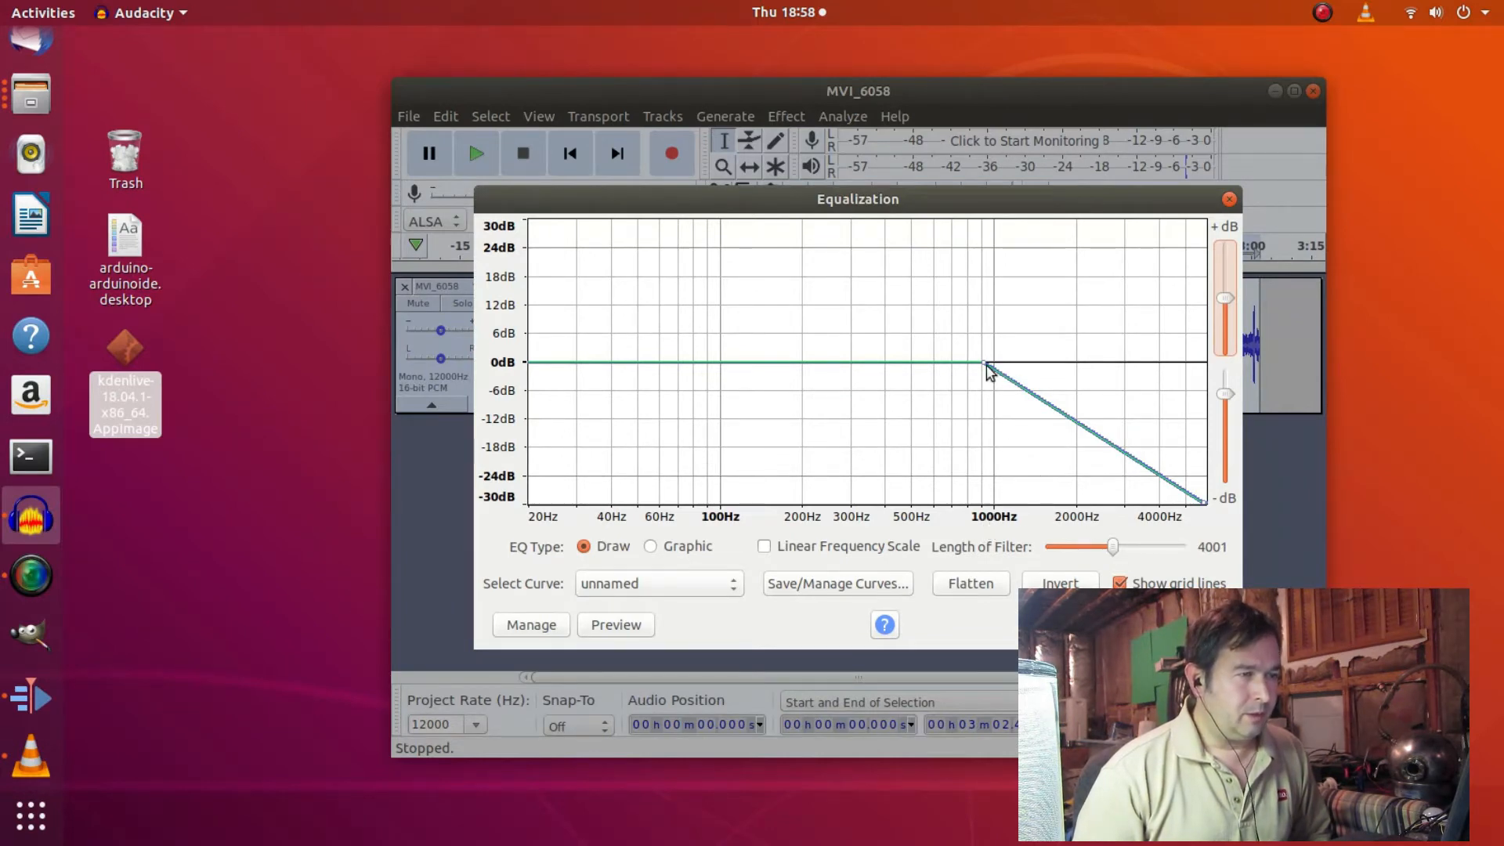
drag(986, 372, 995, 372)
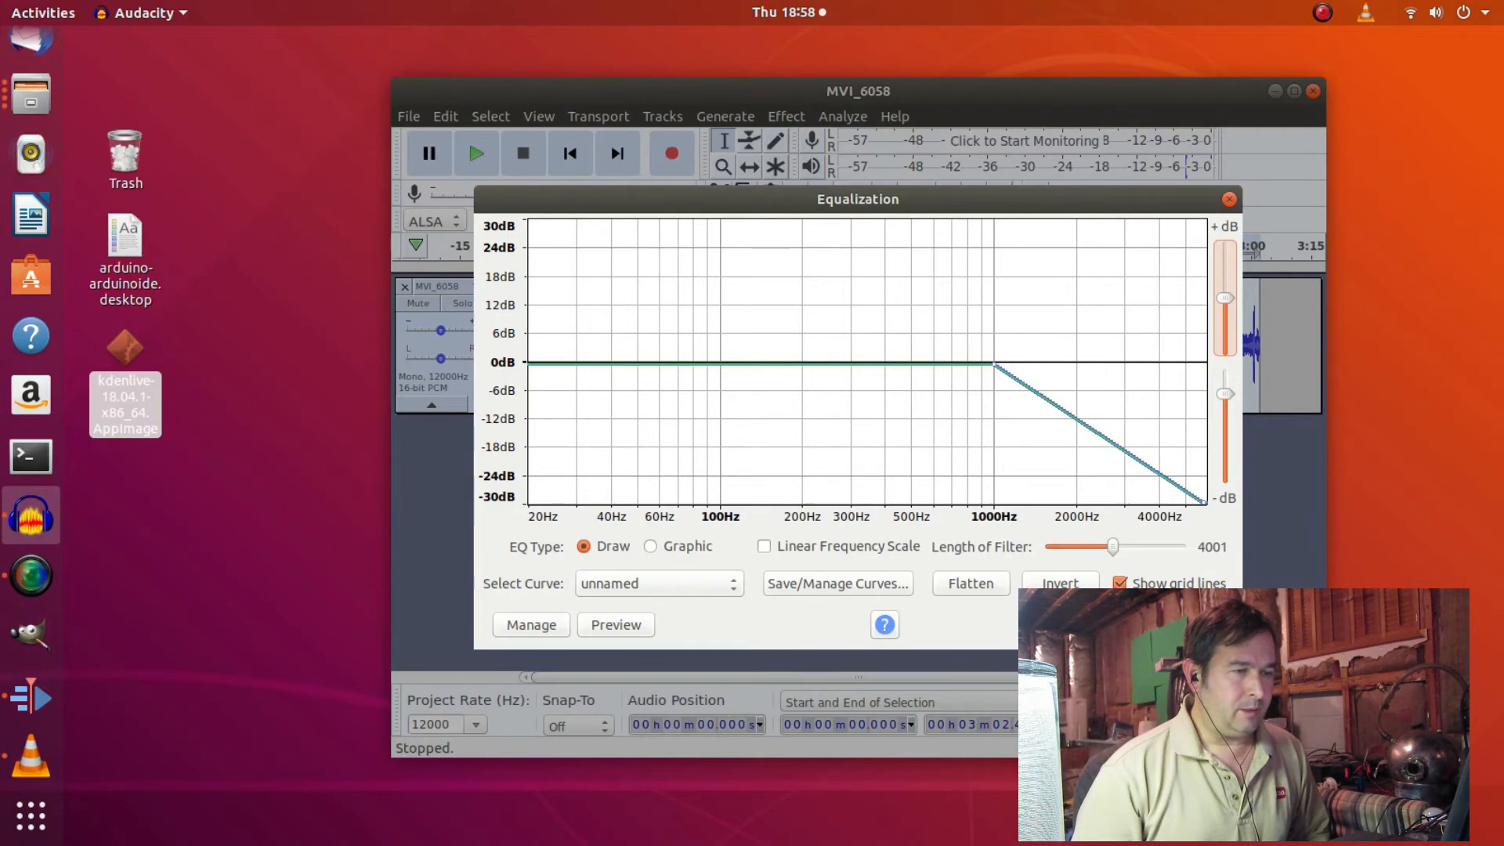
click(1100, 624)
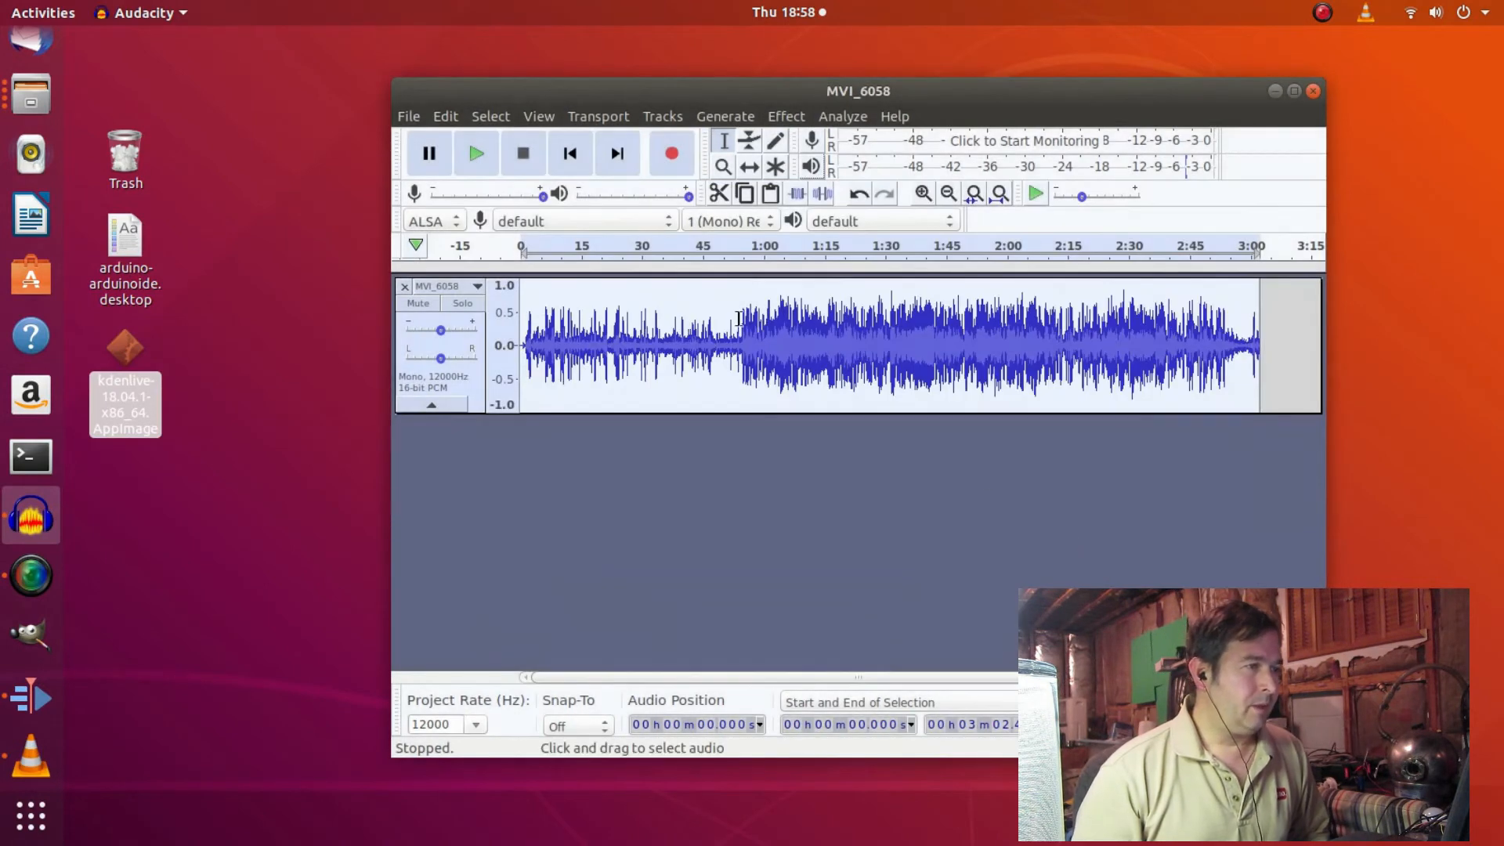
Listen to the equalized track from about 0:53, and repeat the last Equalization on the whole track.
click(734, 263)
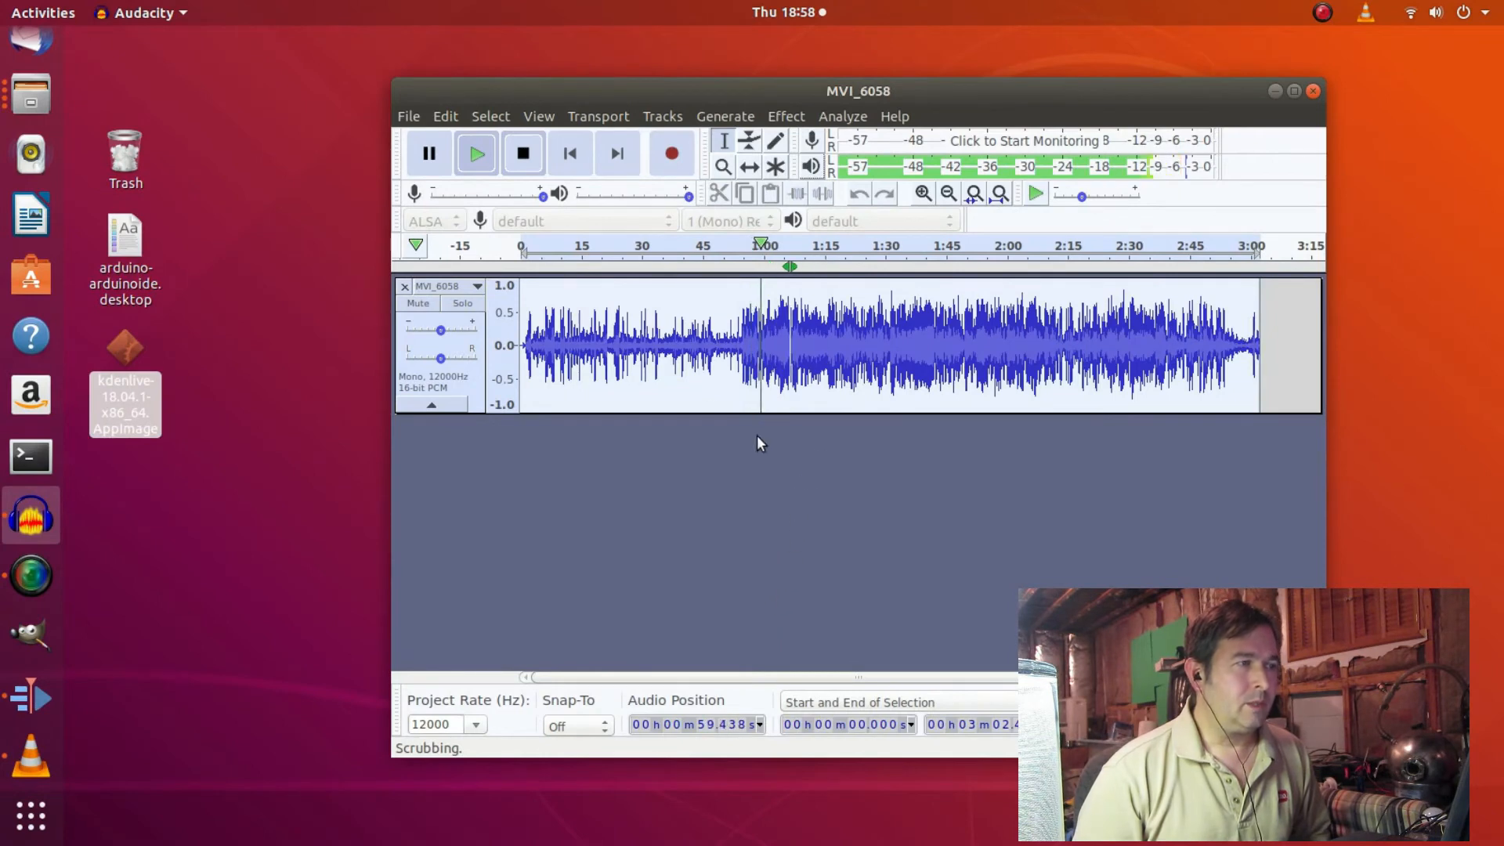
click(524, 156)
click(798, 117)
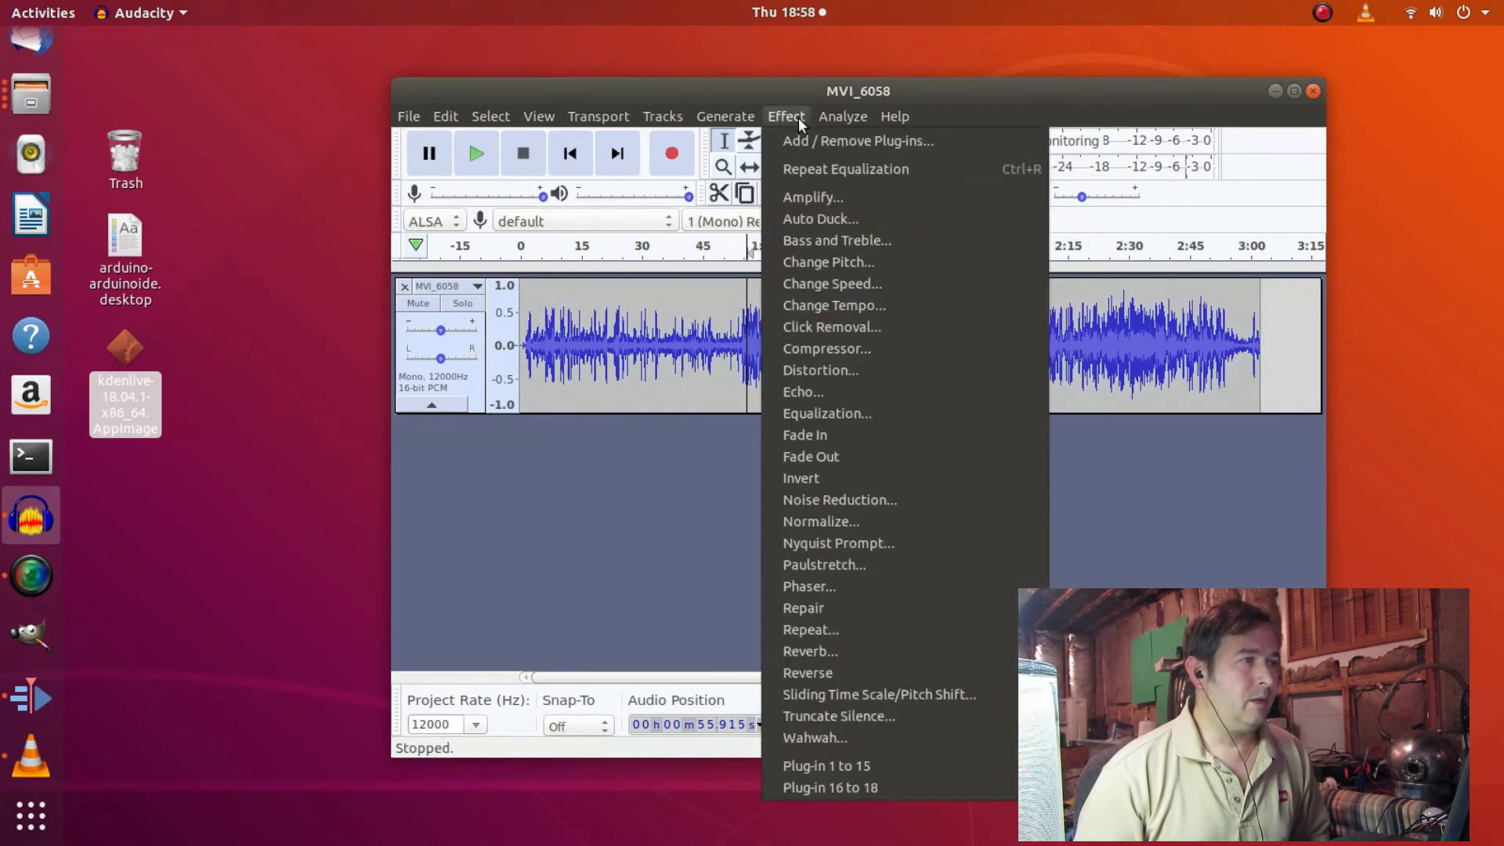
click(831, 170)
click(1121, 458)
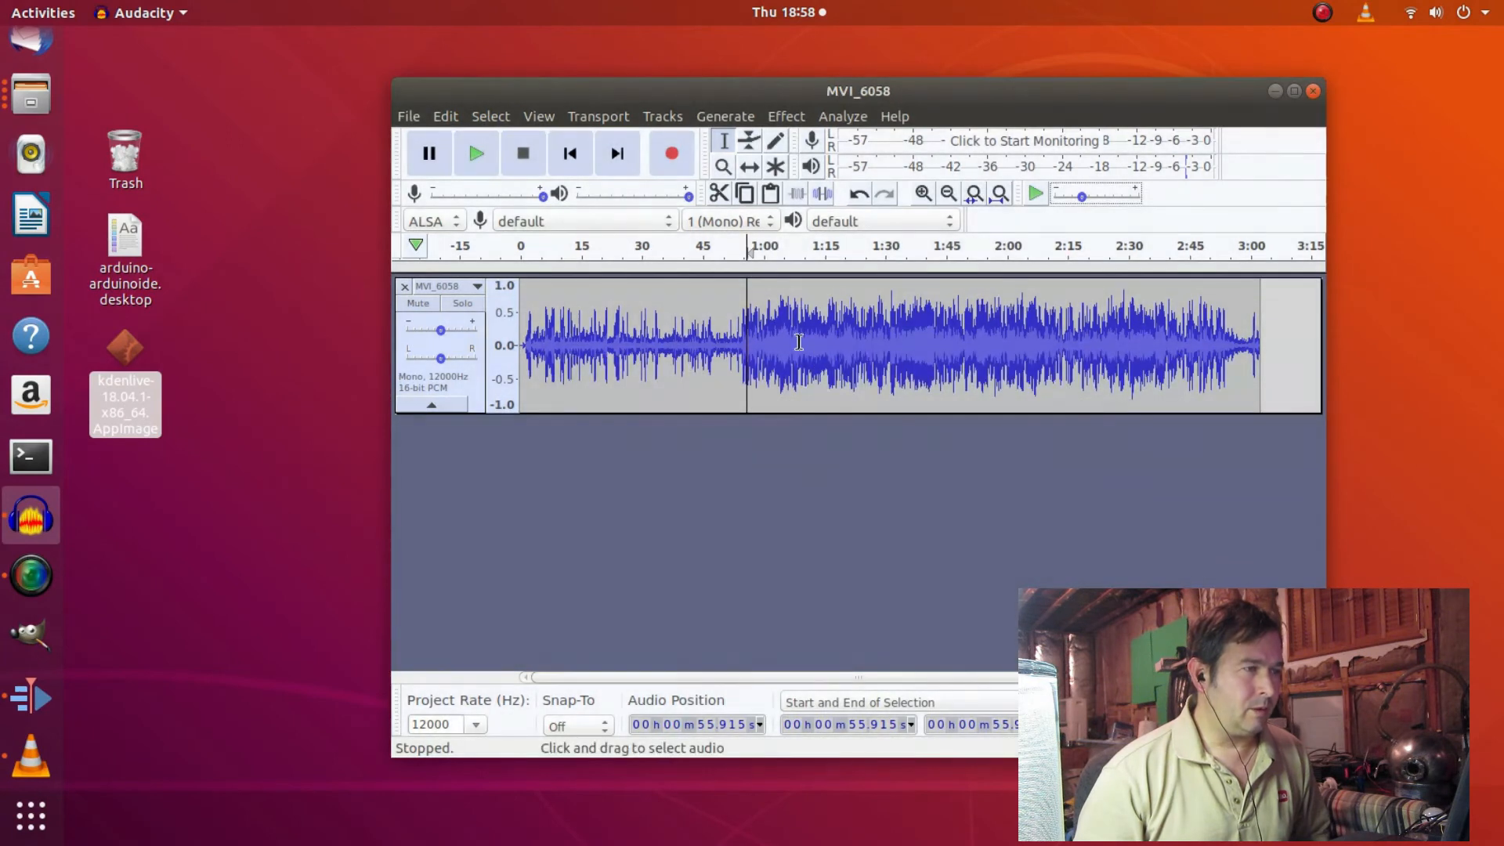
key(ctrl+a)
click(774, 118)
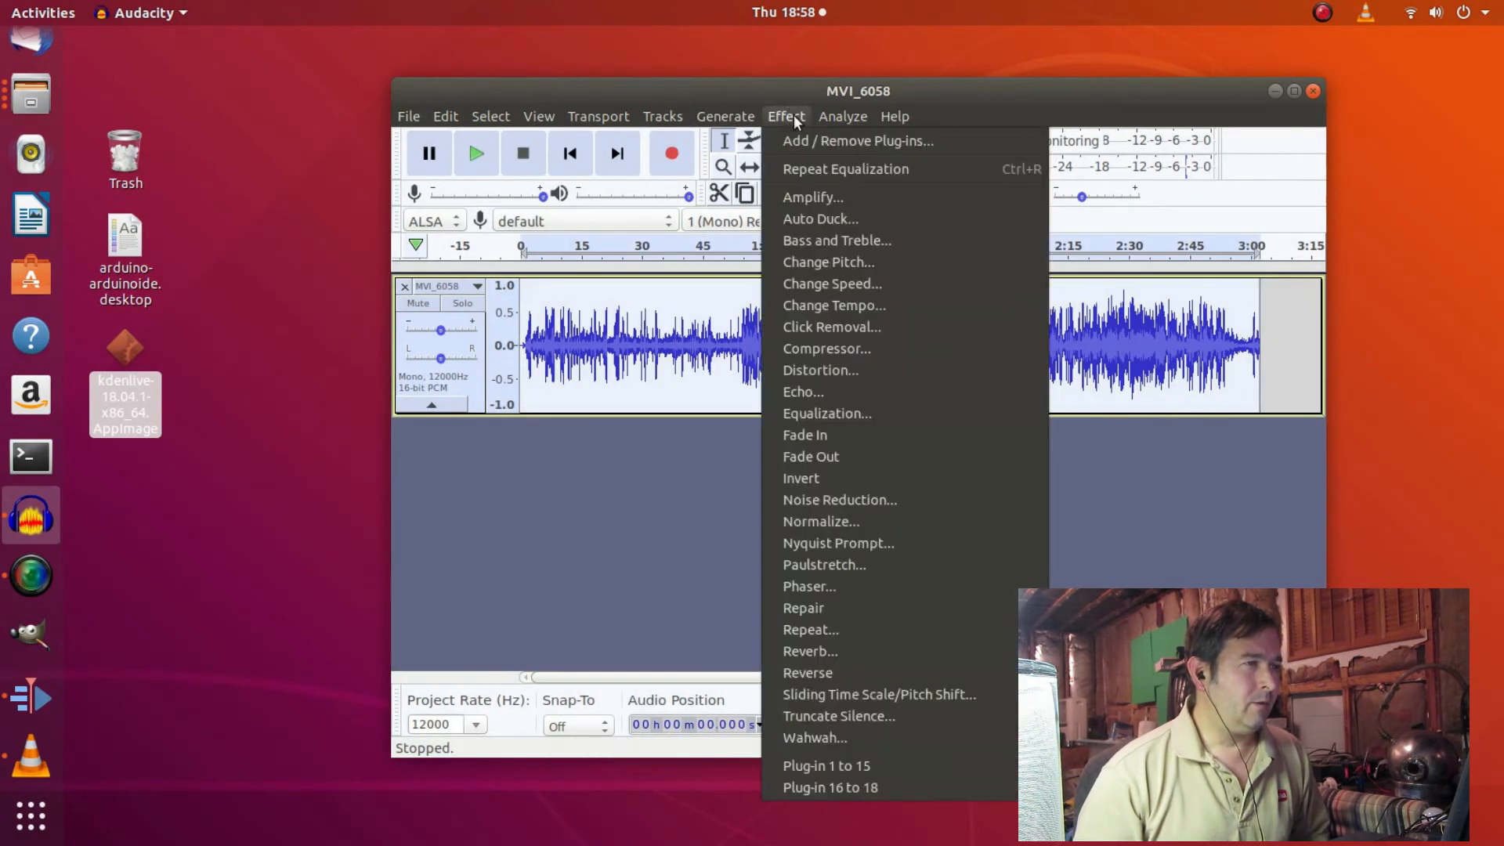
click(832, 164)
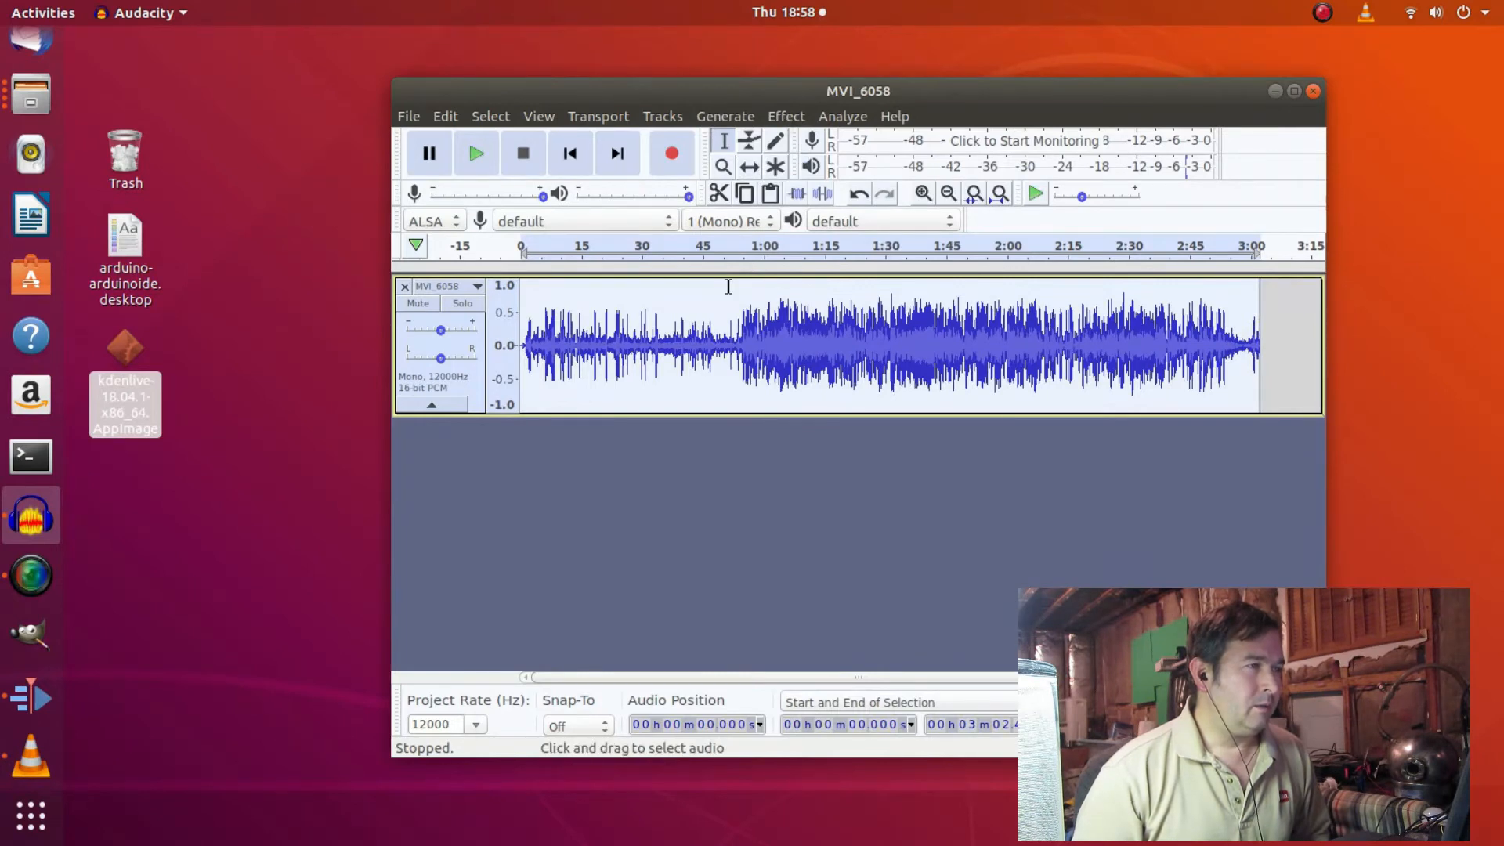
Listen to the newly equalized track from about 0:53 and stop playback.
click(742, 265)
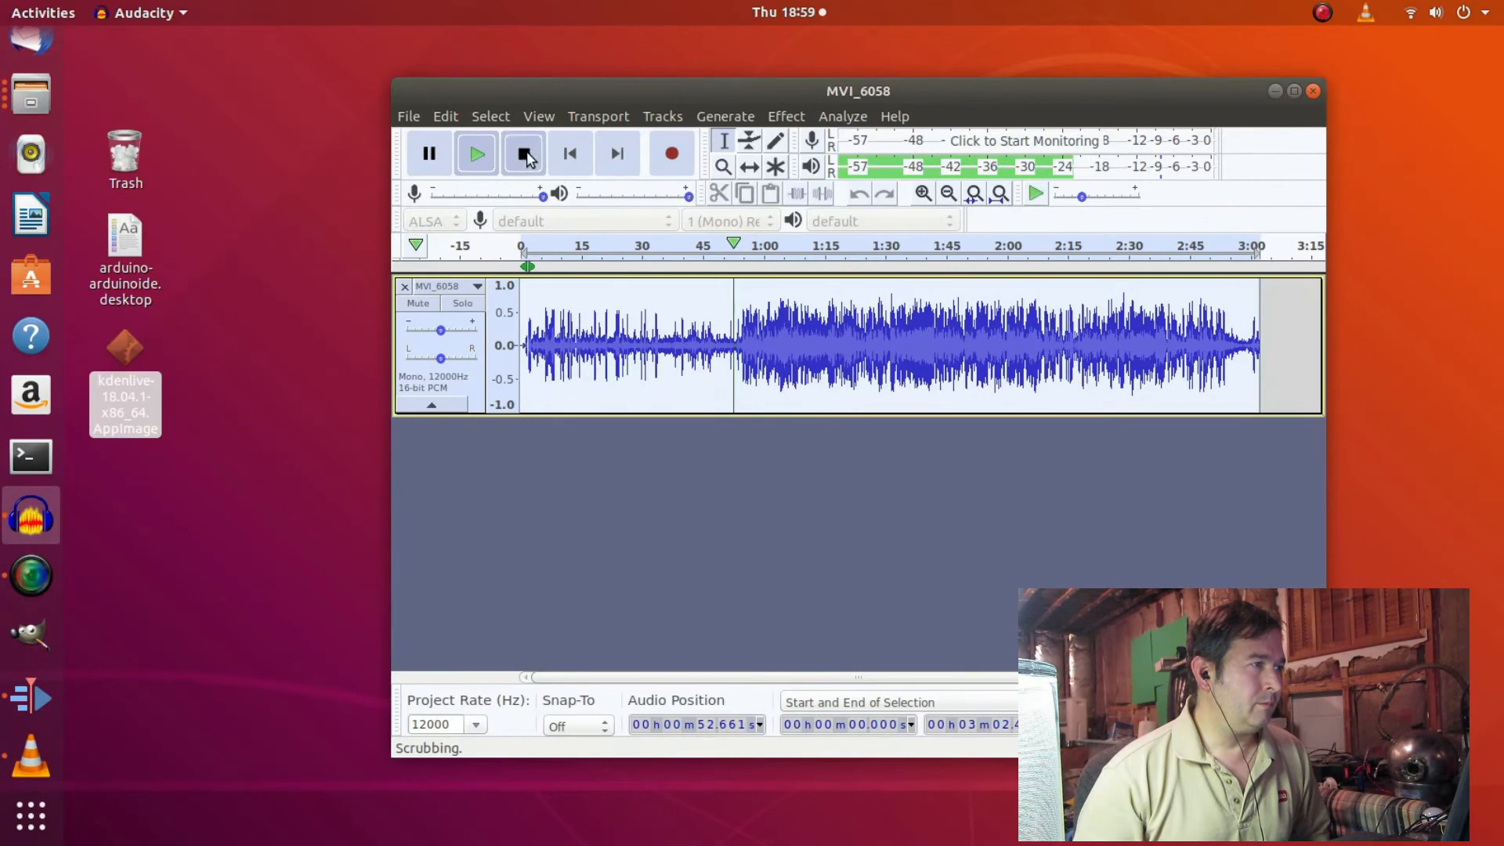
click(523, 154)
click(745, 248)
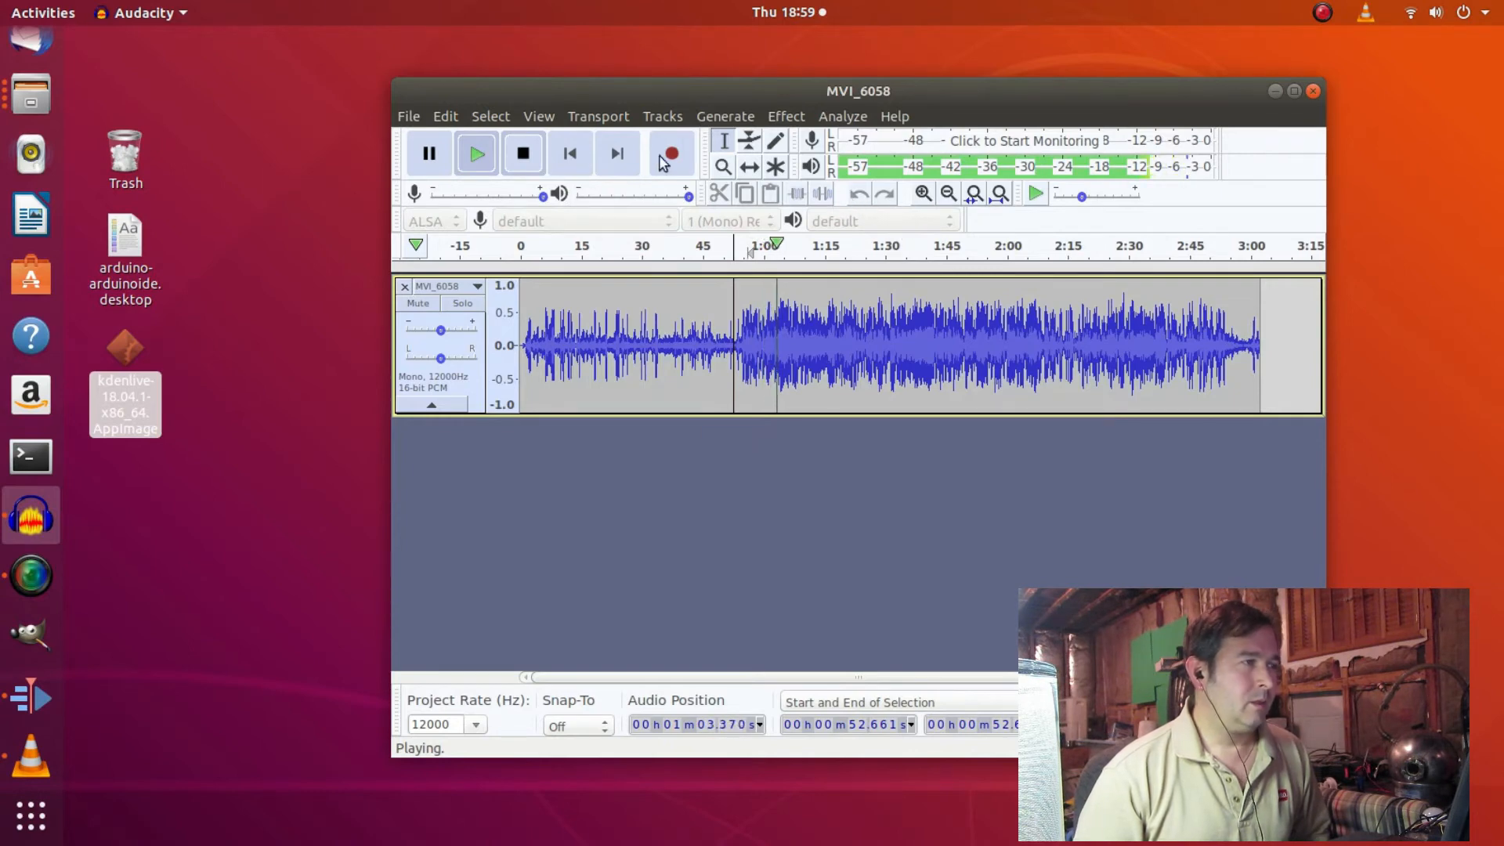
click(524, 155)
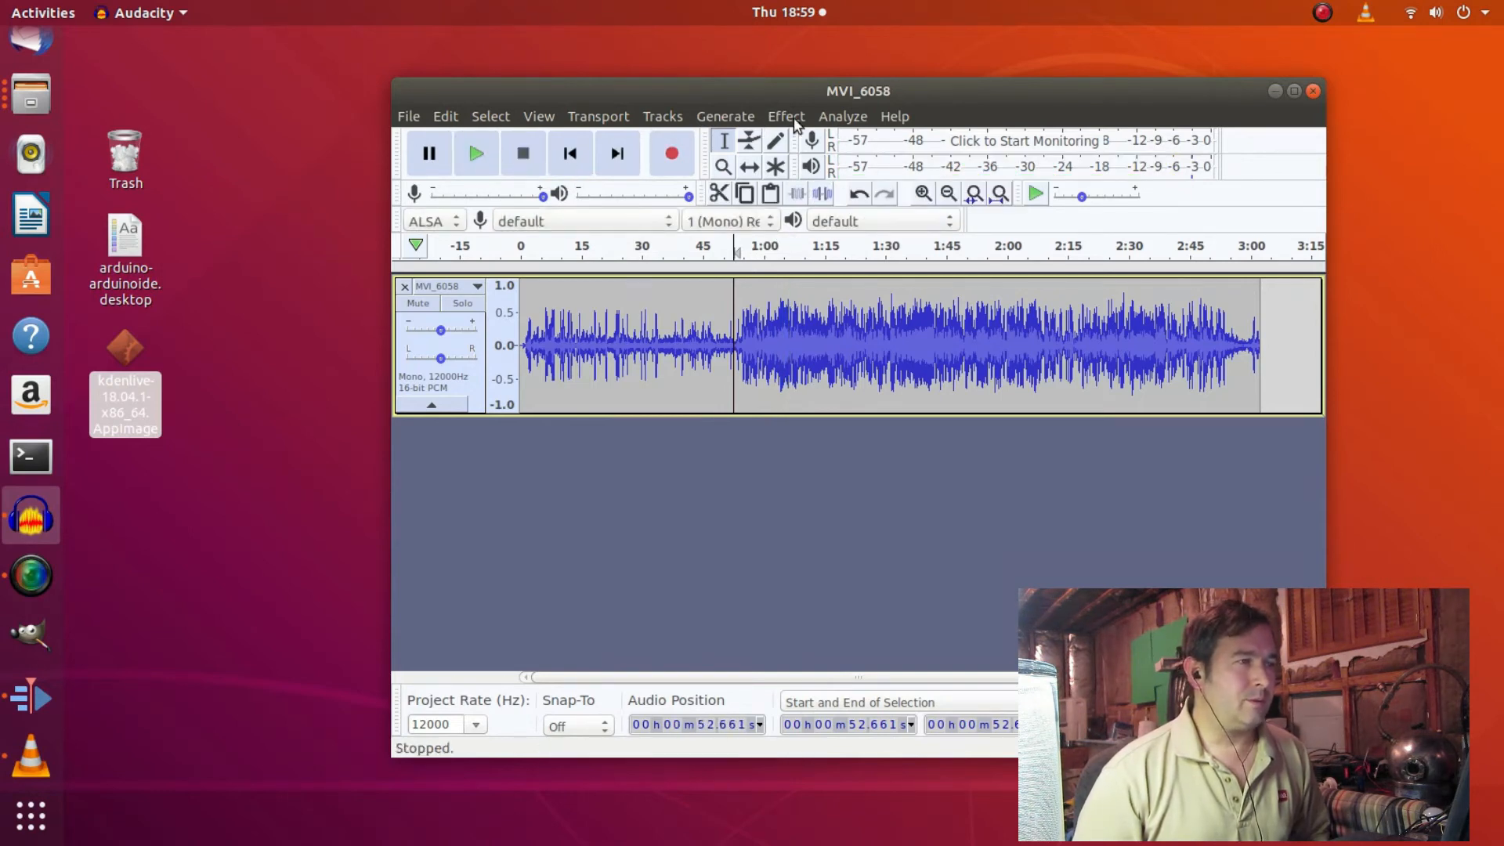
Select the whole track and apply the same Equalization once more.
click(851, 118)
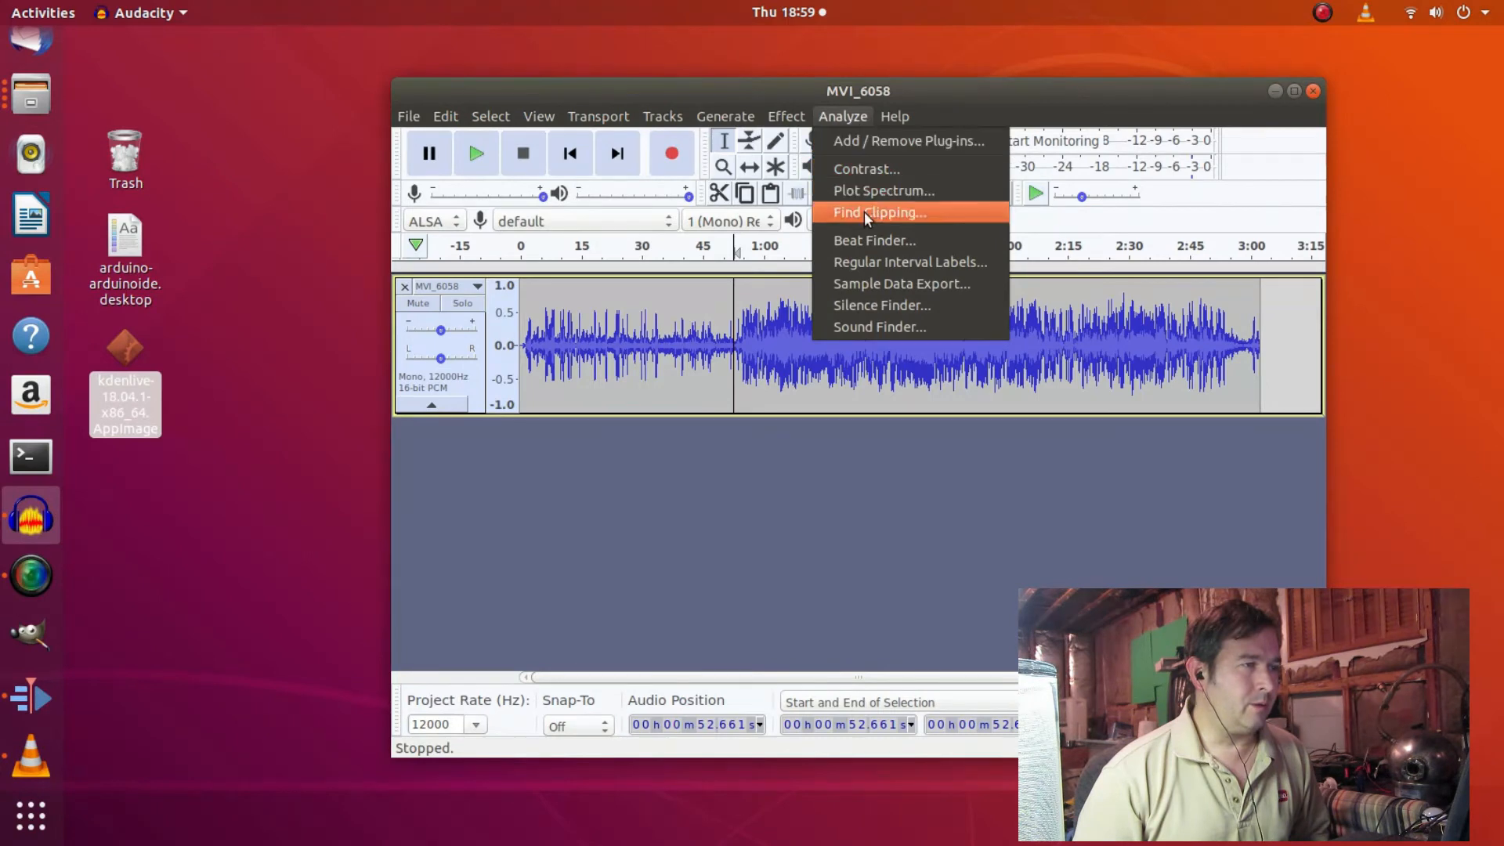
mouse_move(790, 122)
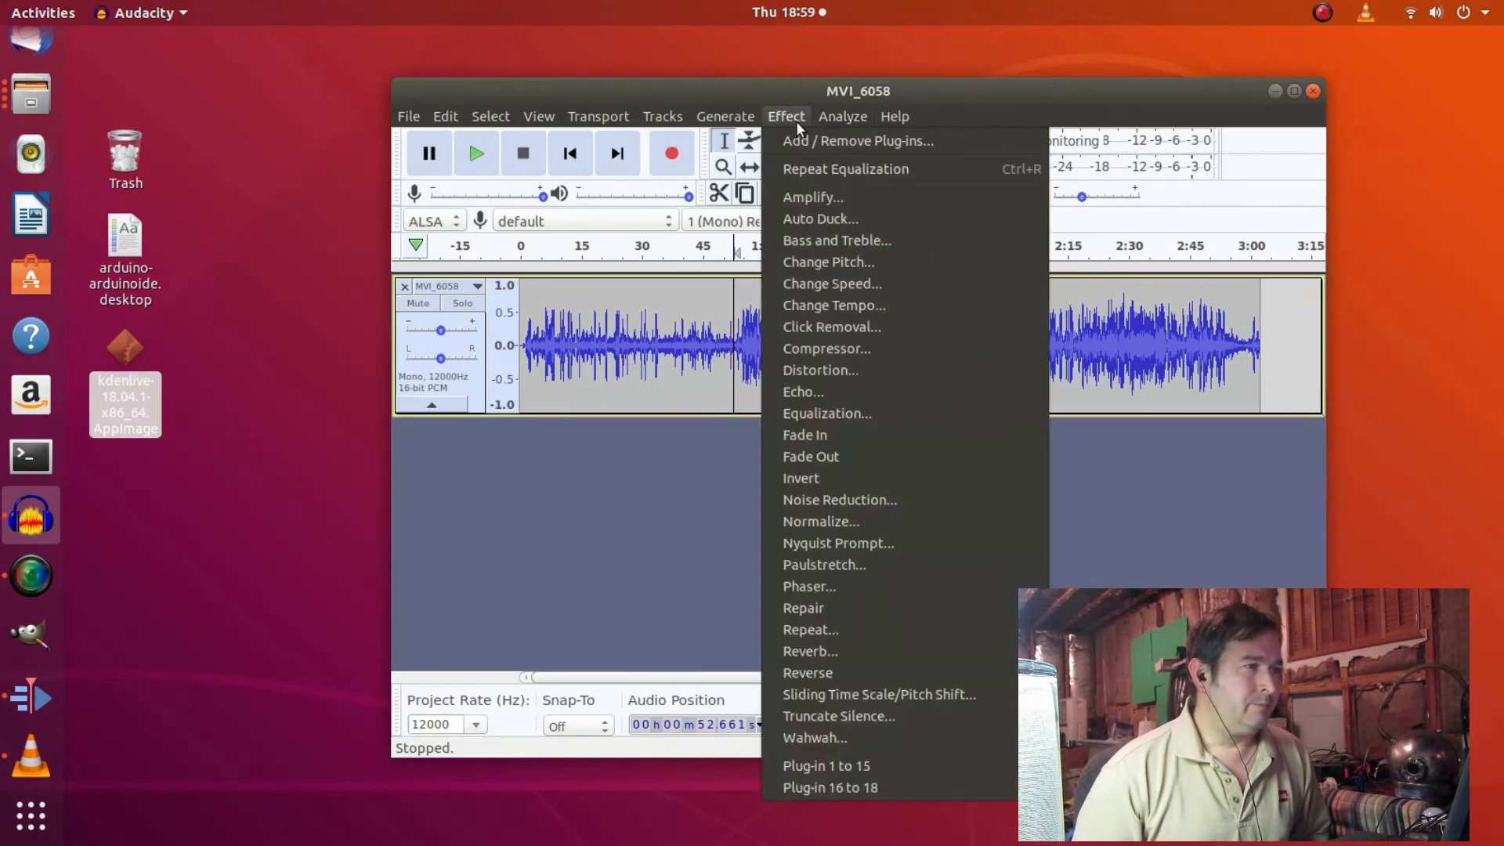
click(845, 168)
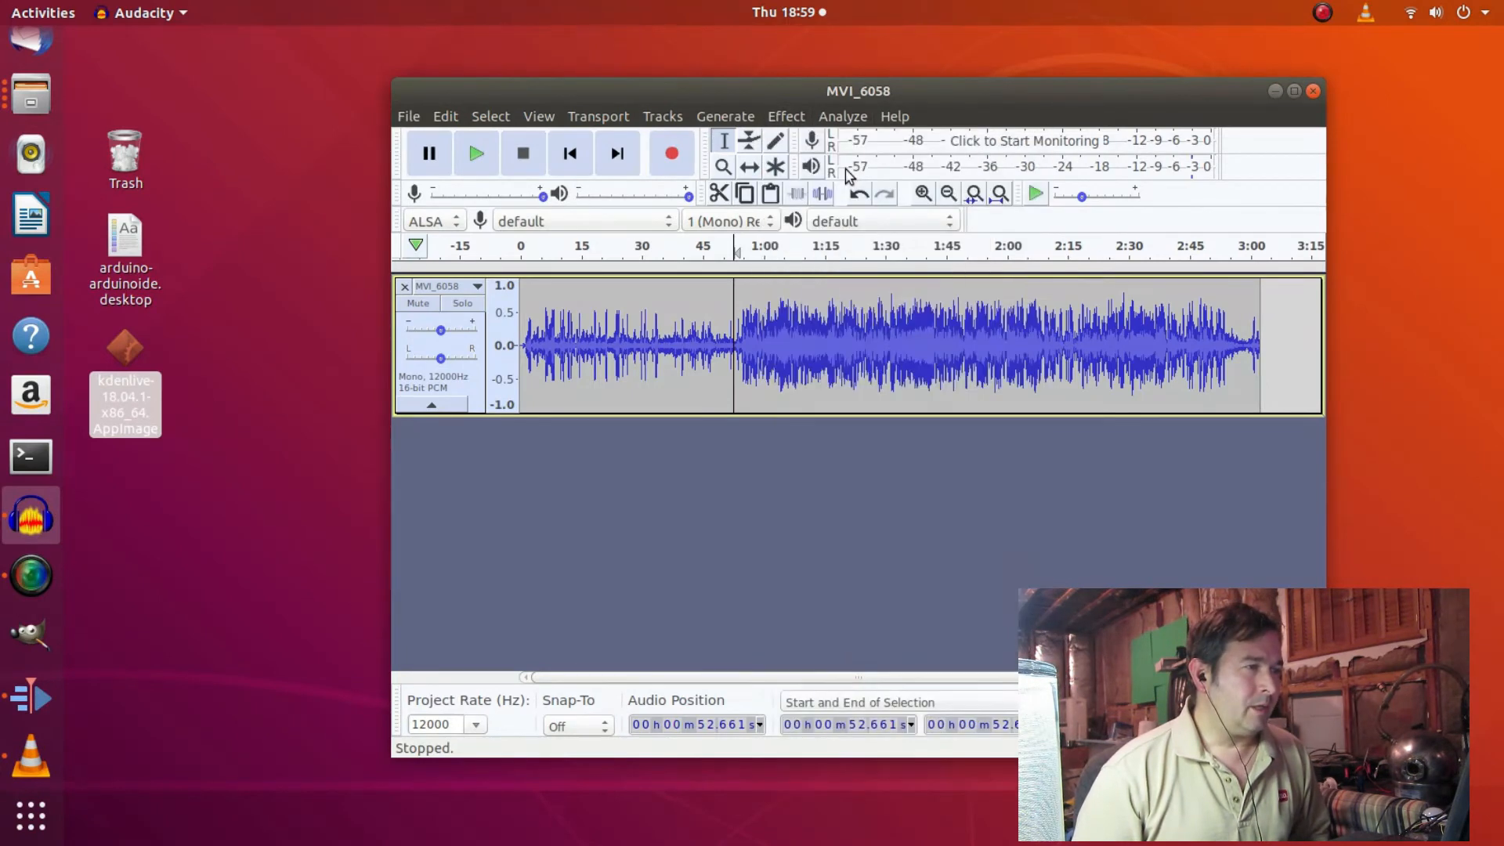
click(1120, 459)
key(ctrl+a)
click(787, 117)
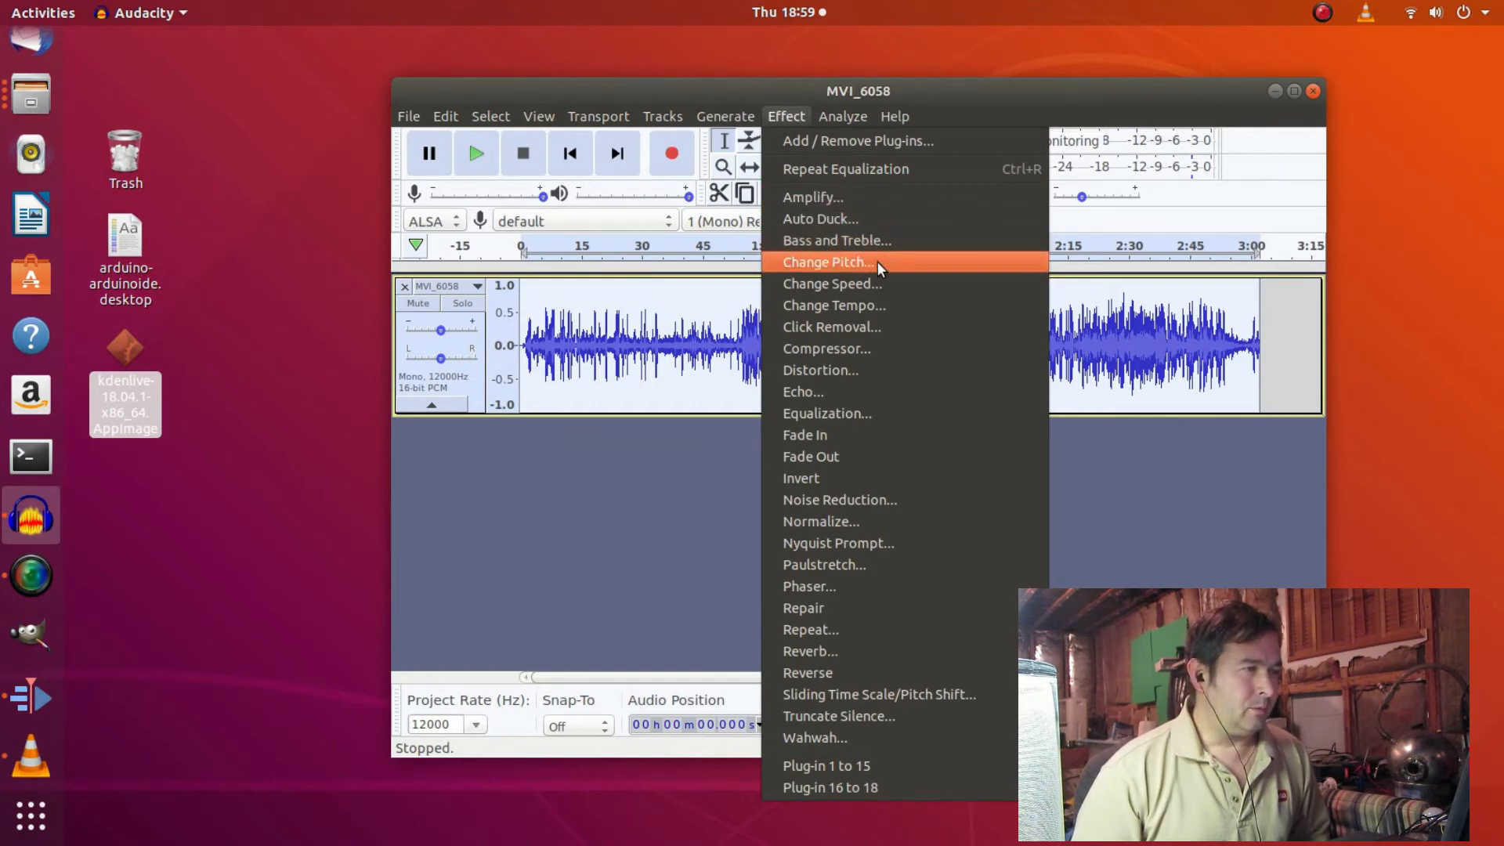
click(881, 169)
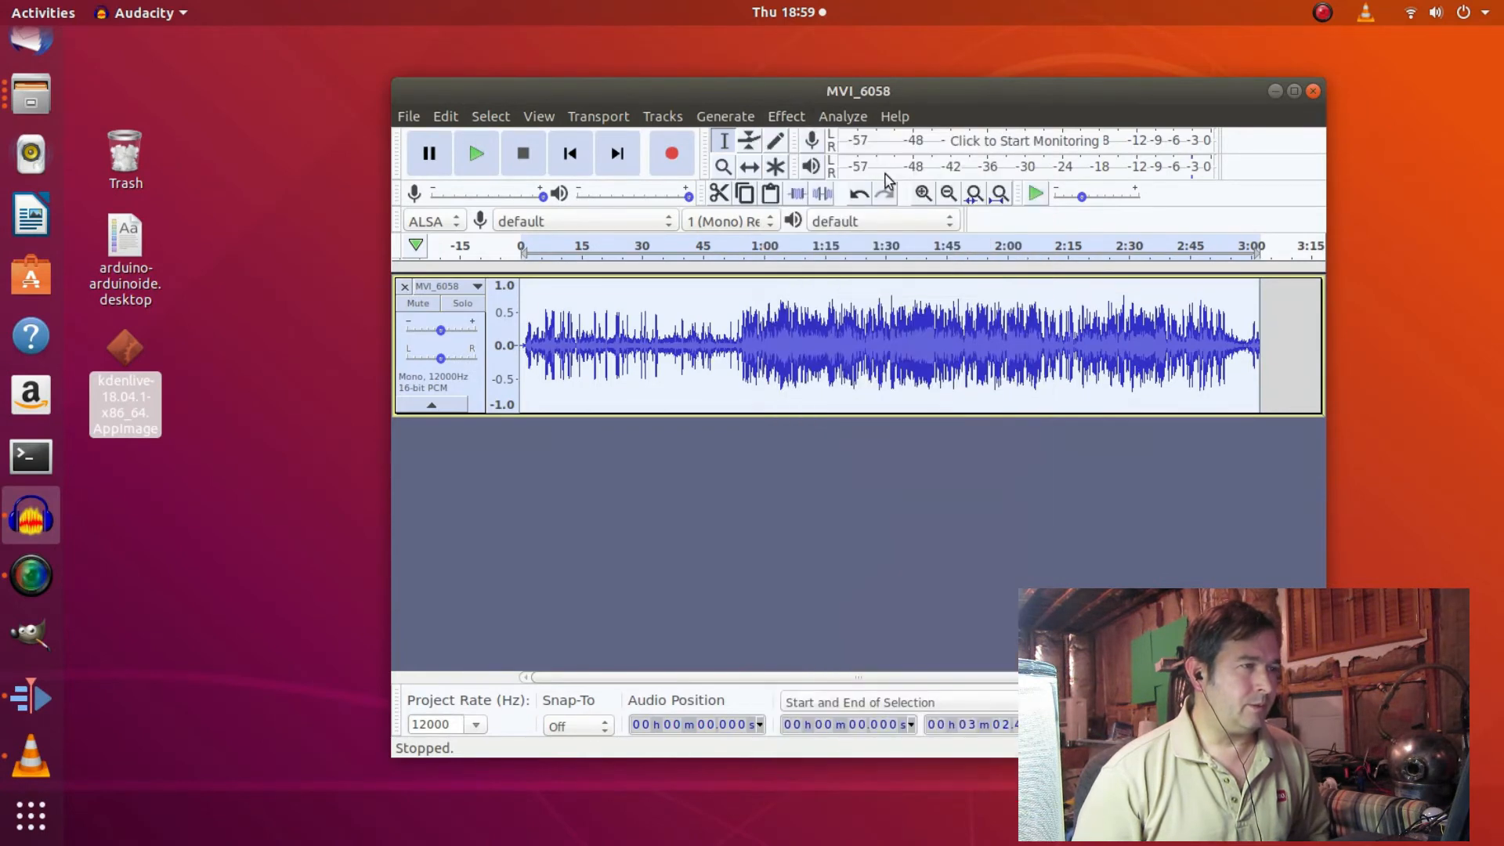
Compress the track with a -12 dB threshold, -40 dB noise floor, 2:1 ratio and make-up gain, and listen from about 0:55.
click(735, 109)
mouse_move(781, 116)
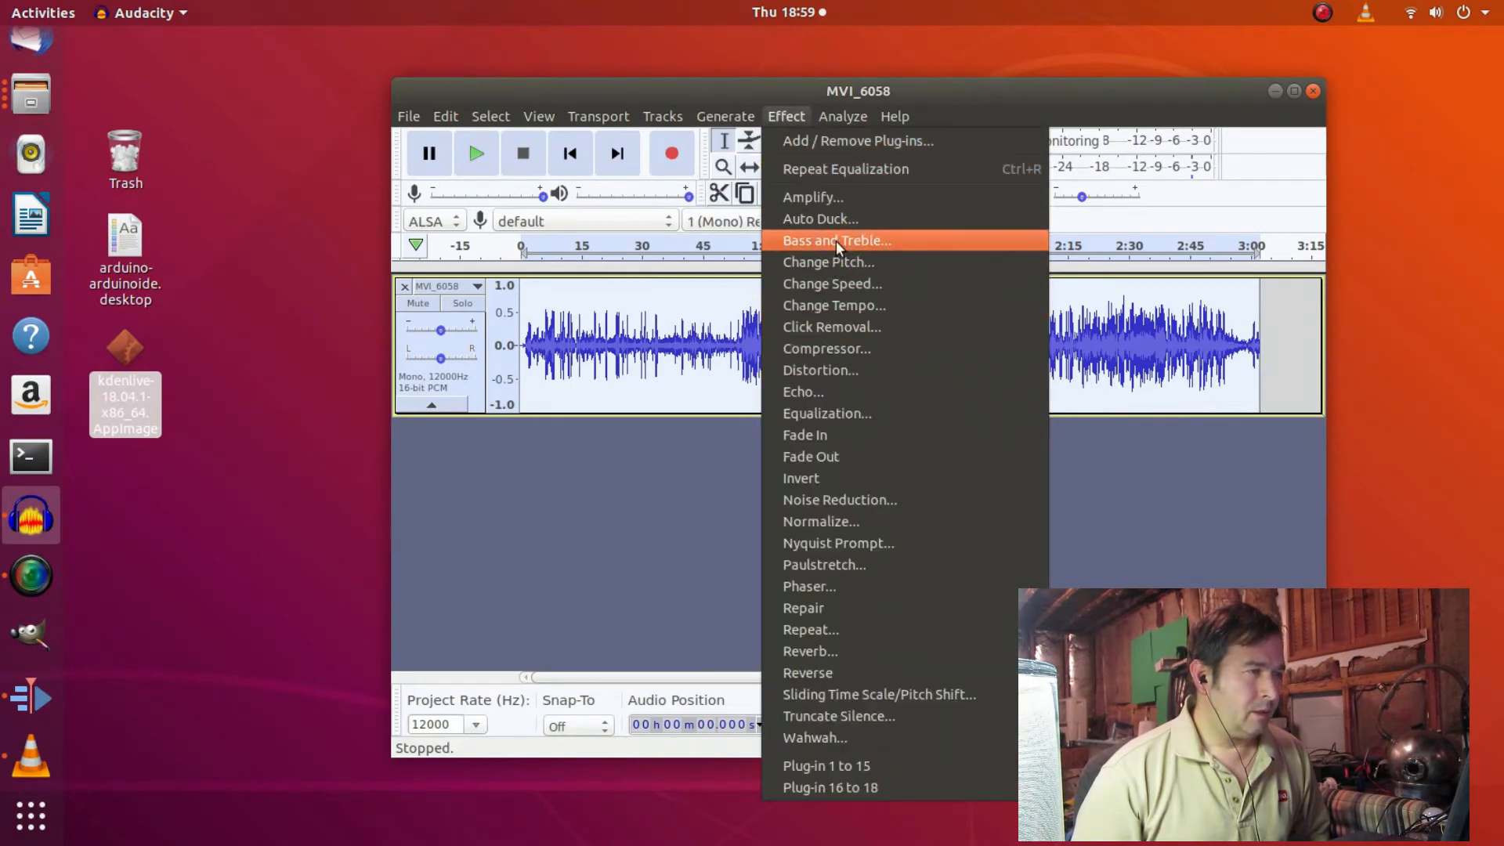
click(847, 348)
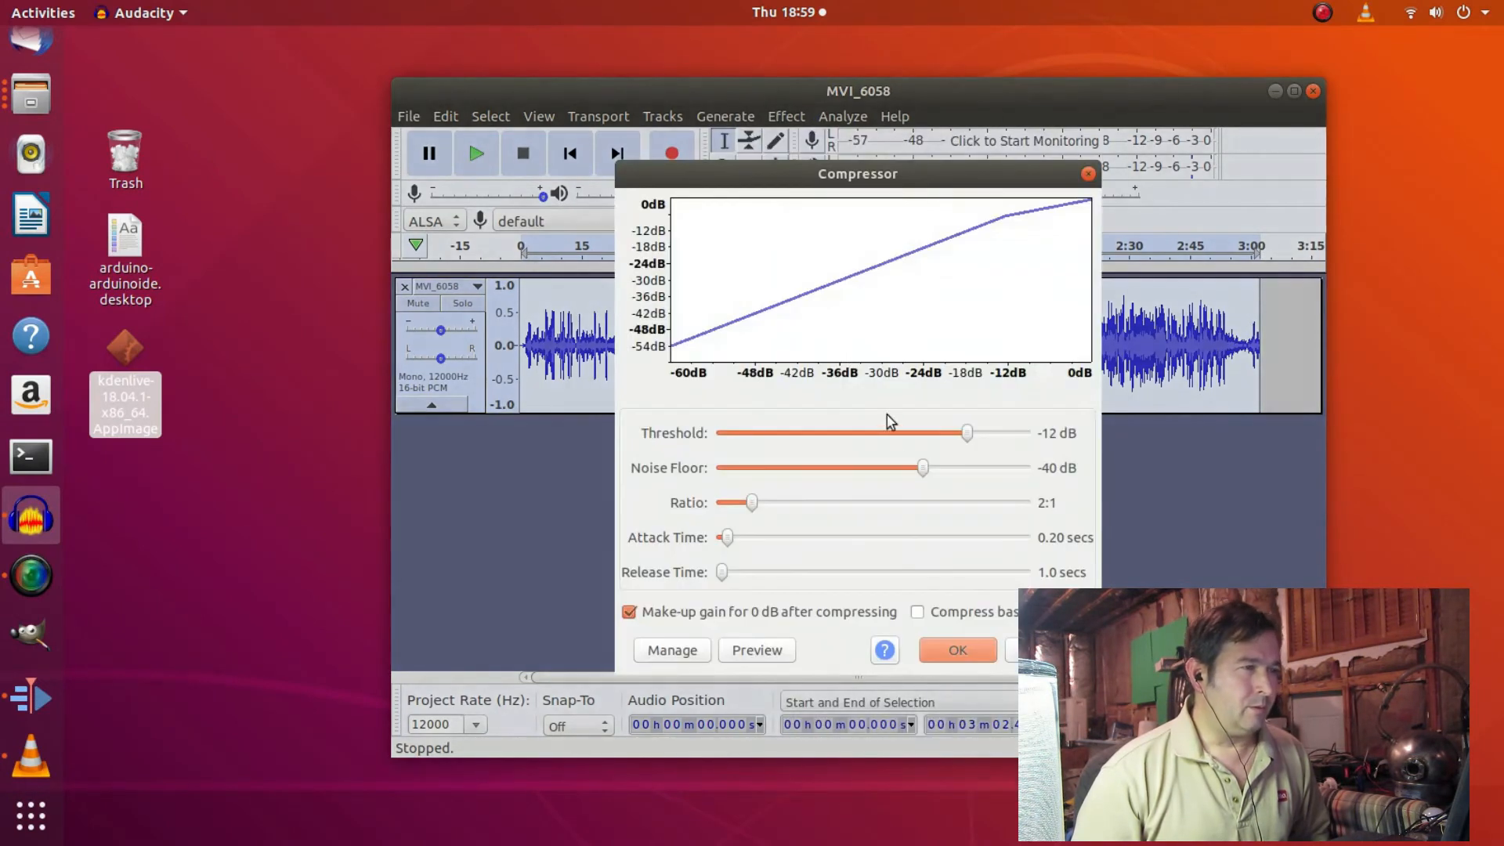
click(955, 647)
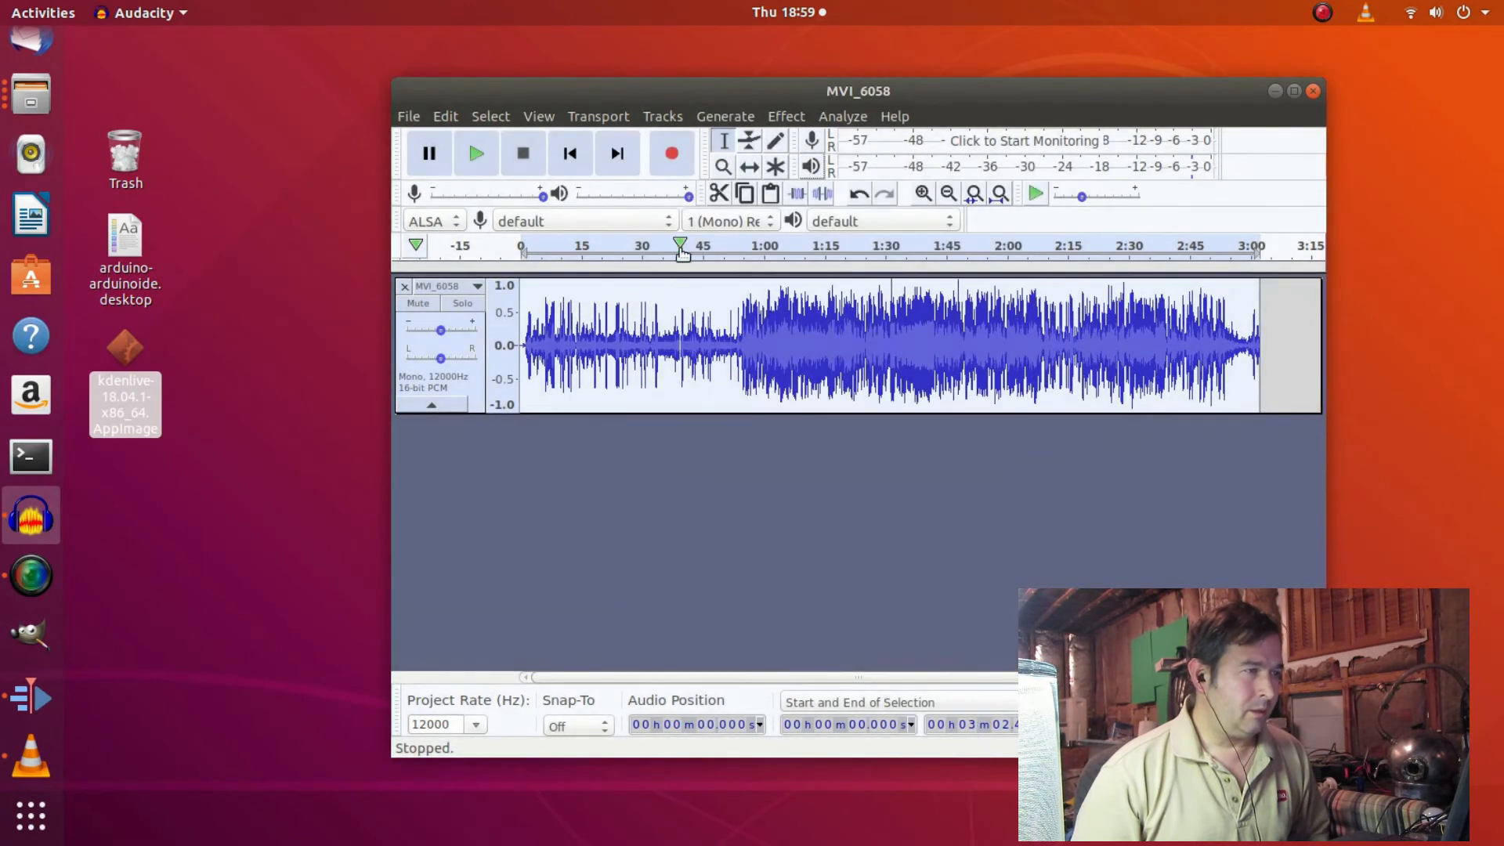
click(744, 263)
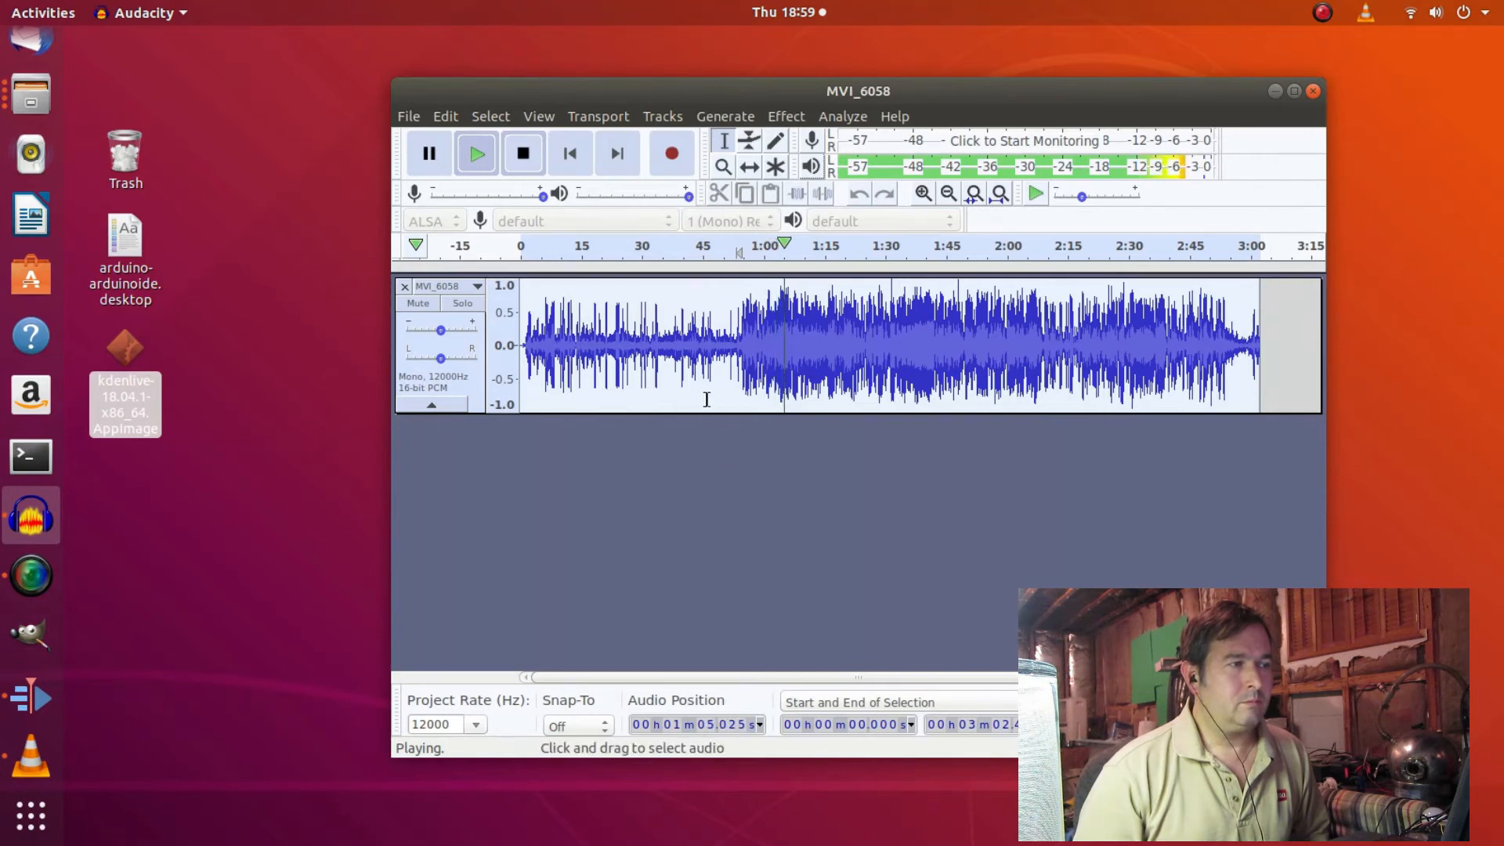
click(523, 154)
Apply an Equalization curve that stays at 0 dB up to about 700 Hz and falls to -30 dB at the highest frequencies.
click(858, 116)
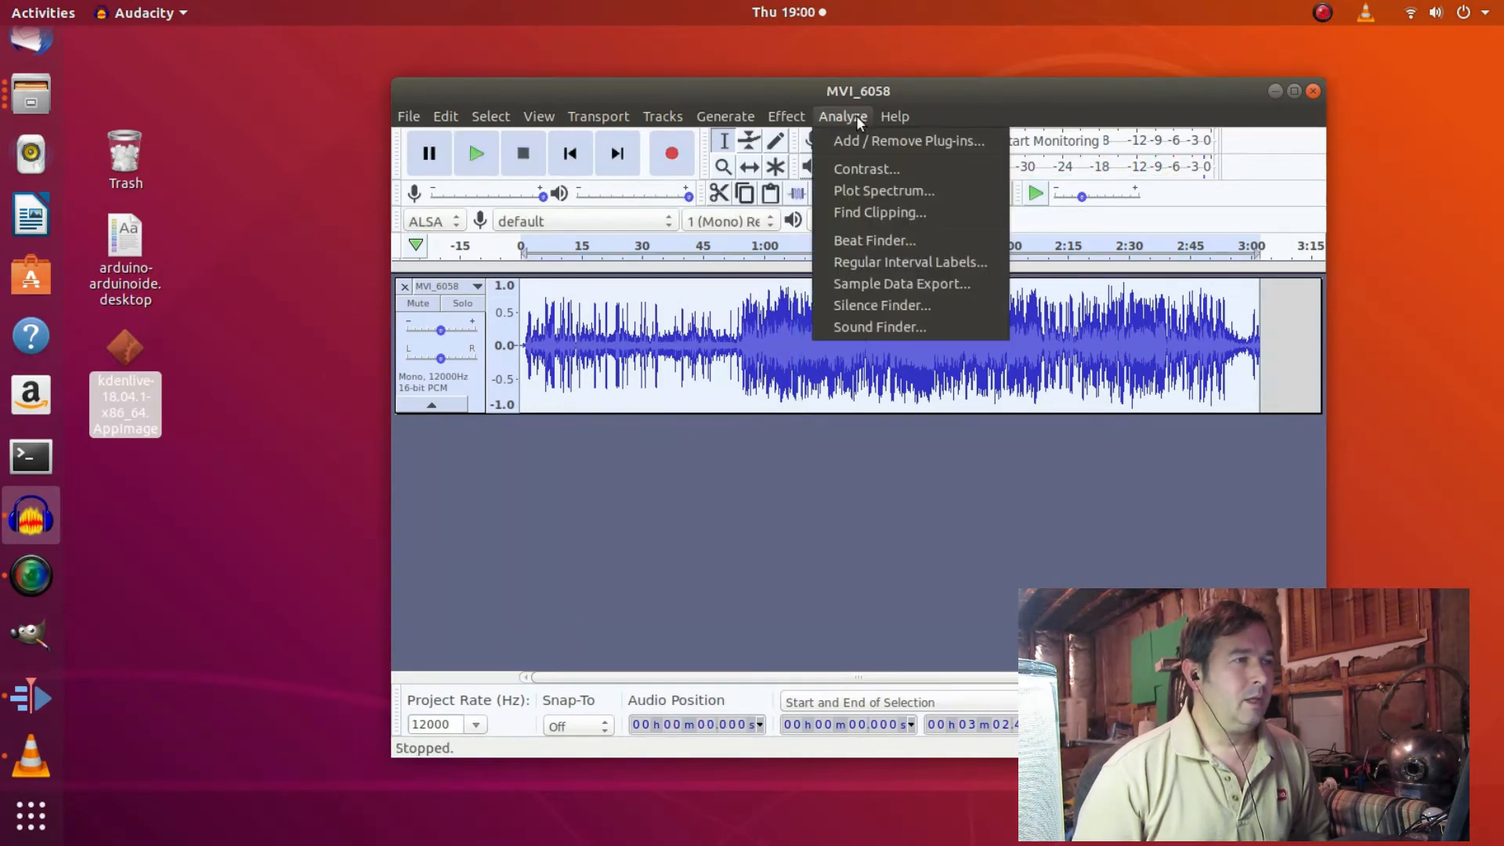
mouse_move(790, 115)
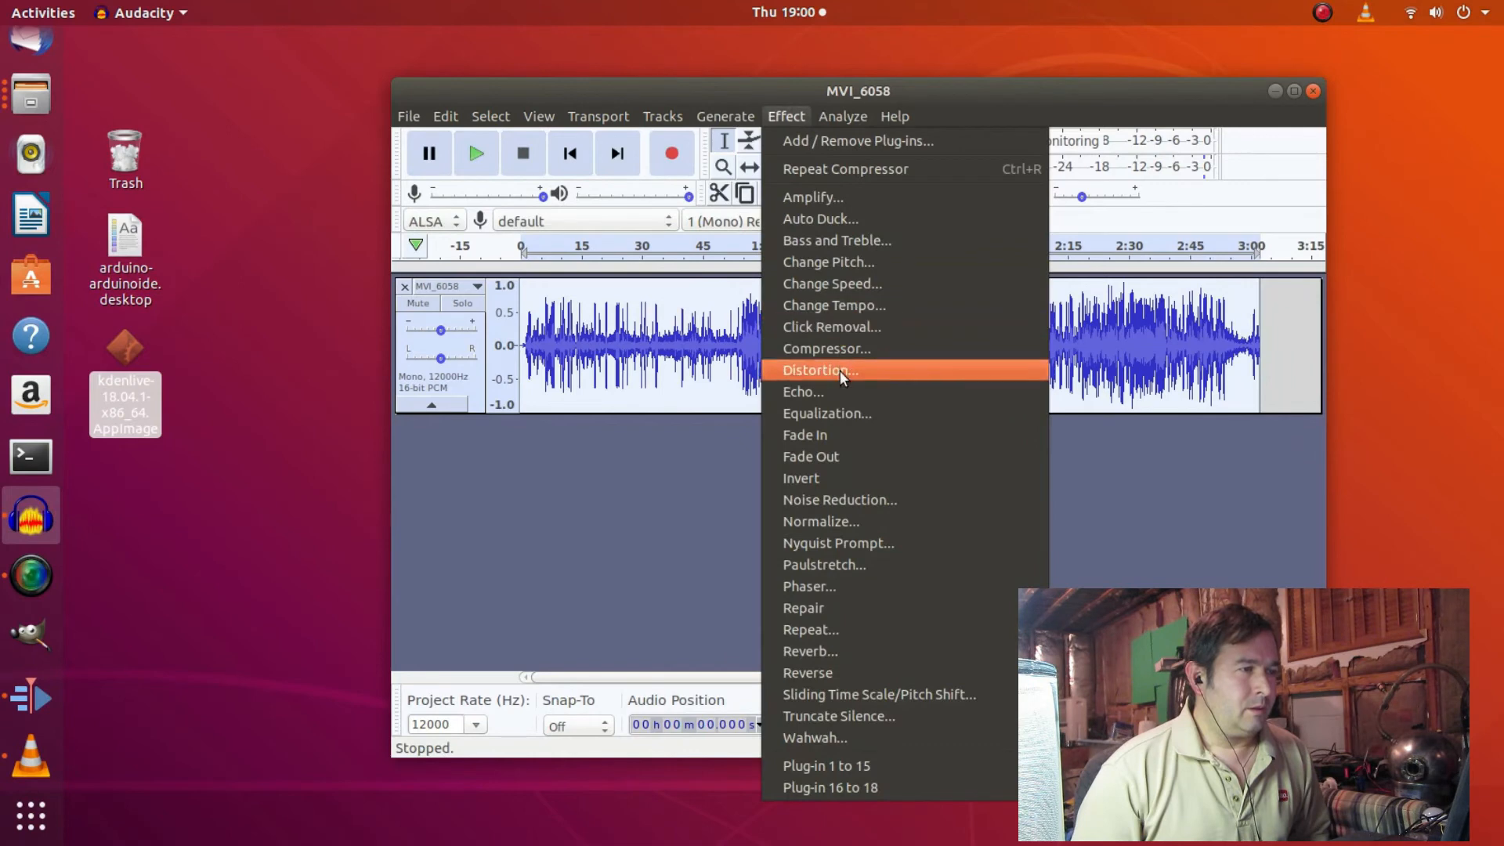
click(855, 420)
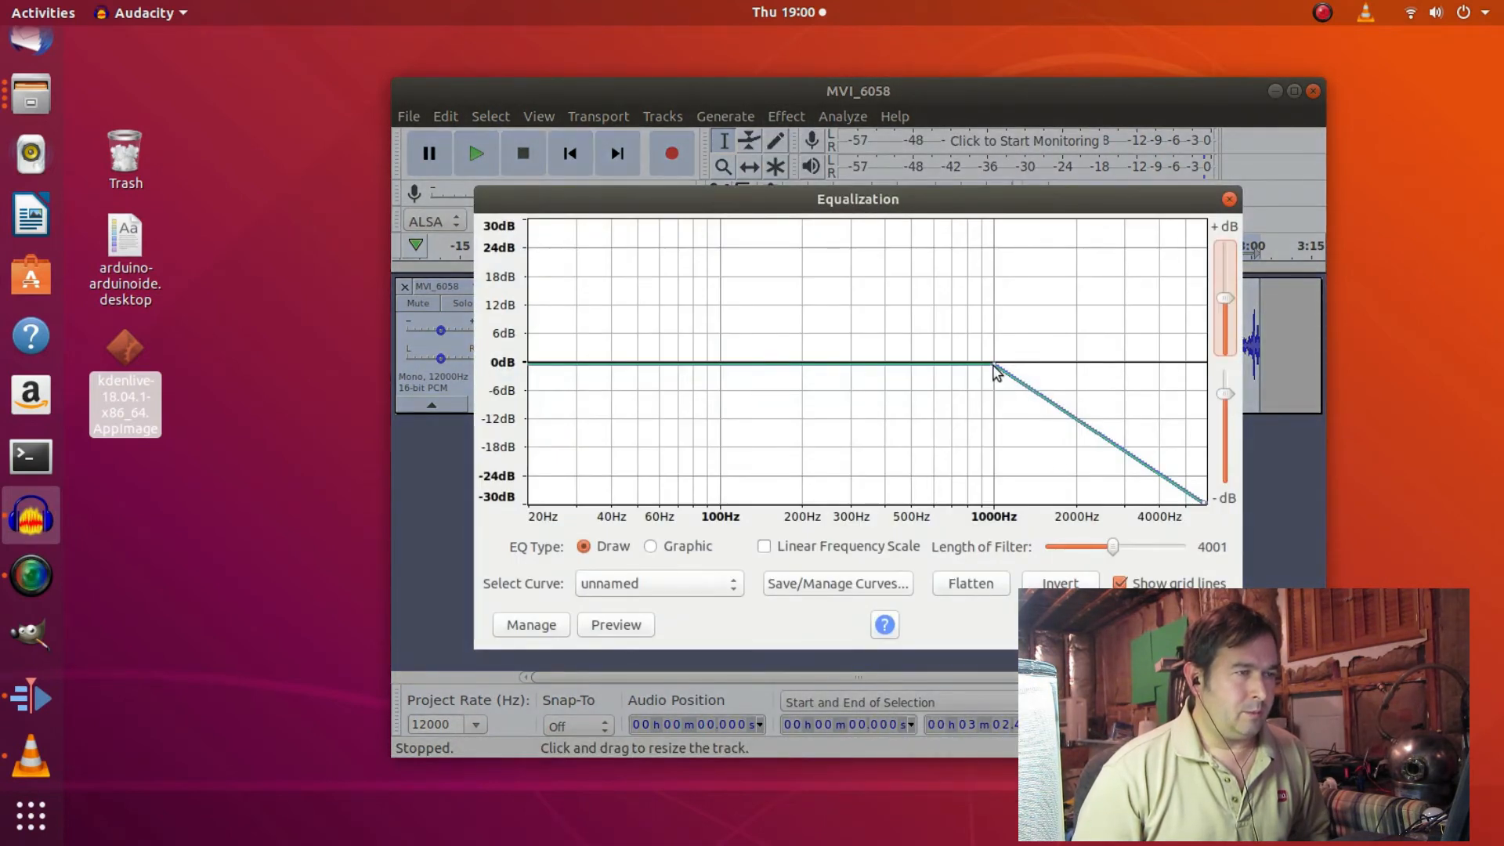
drag(993, 365, 955, 363)
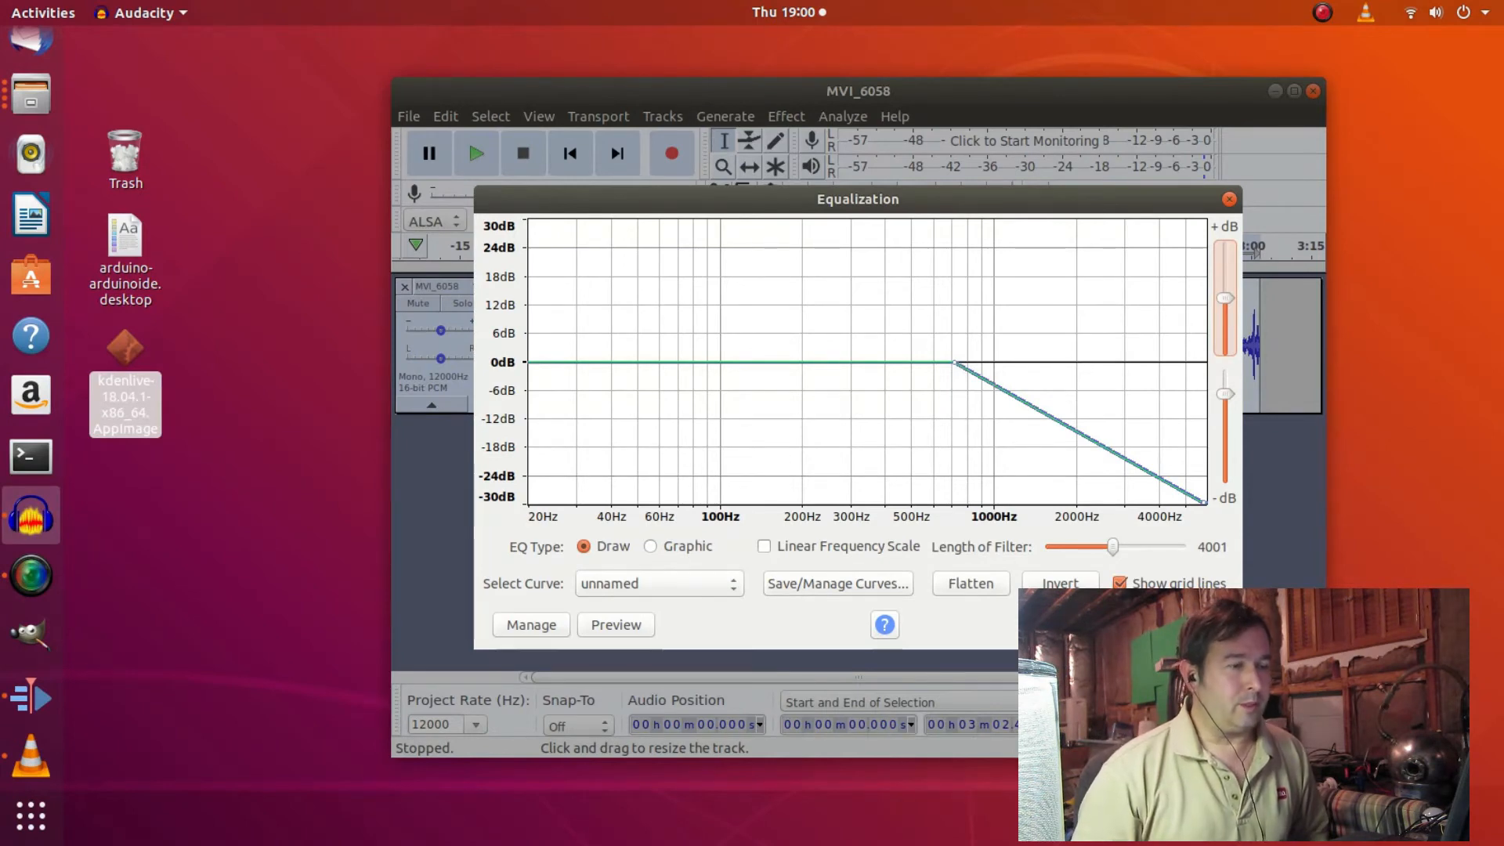
click(1186, 625)
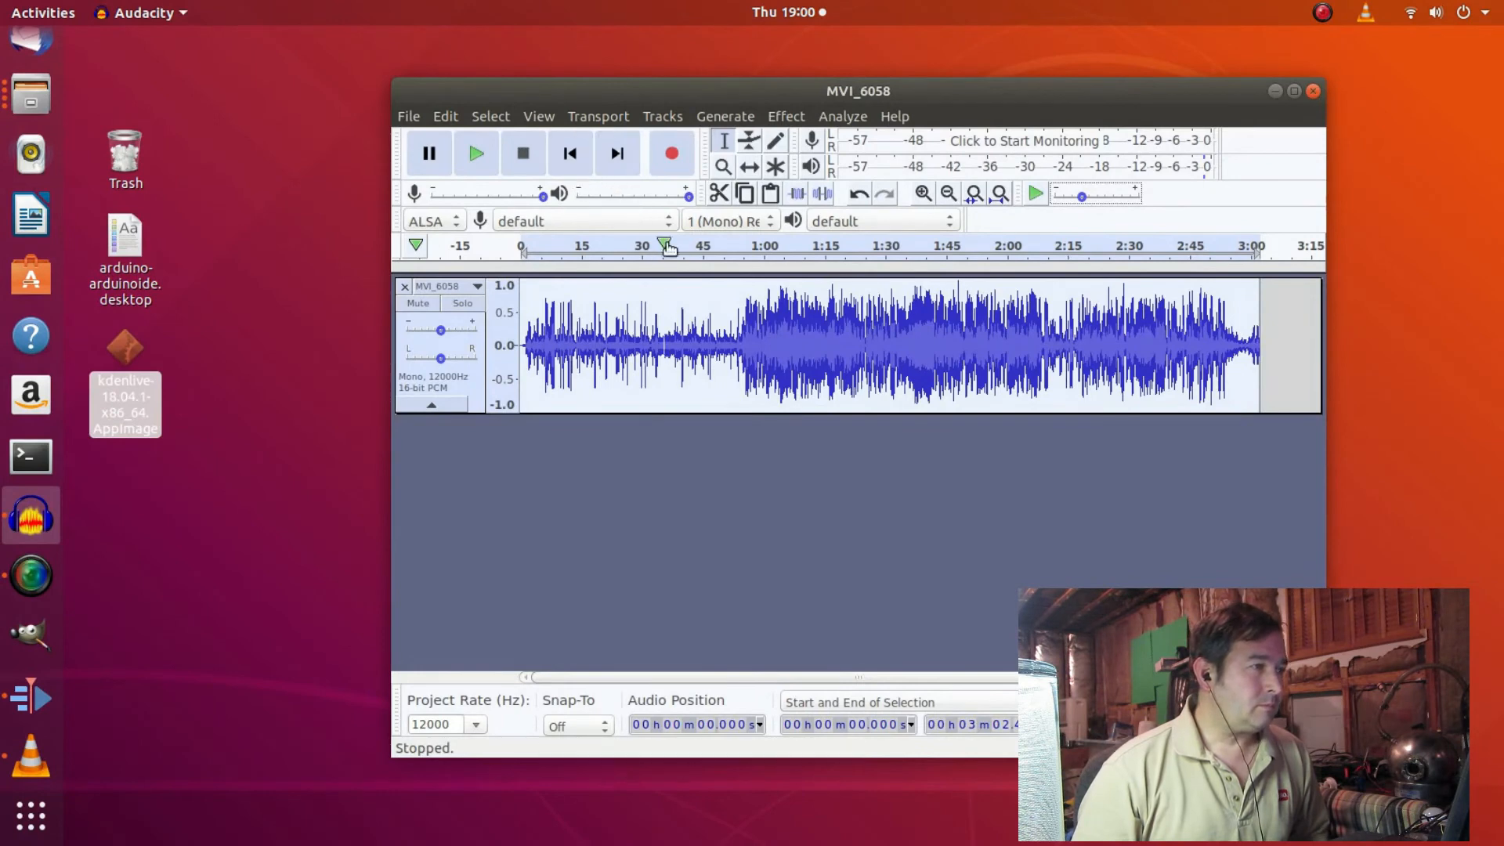
Listen twice to the result of the lower-cutoff Equalization from about 0:55, stopping playback each time.
click(742, 249)
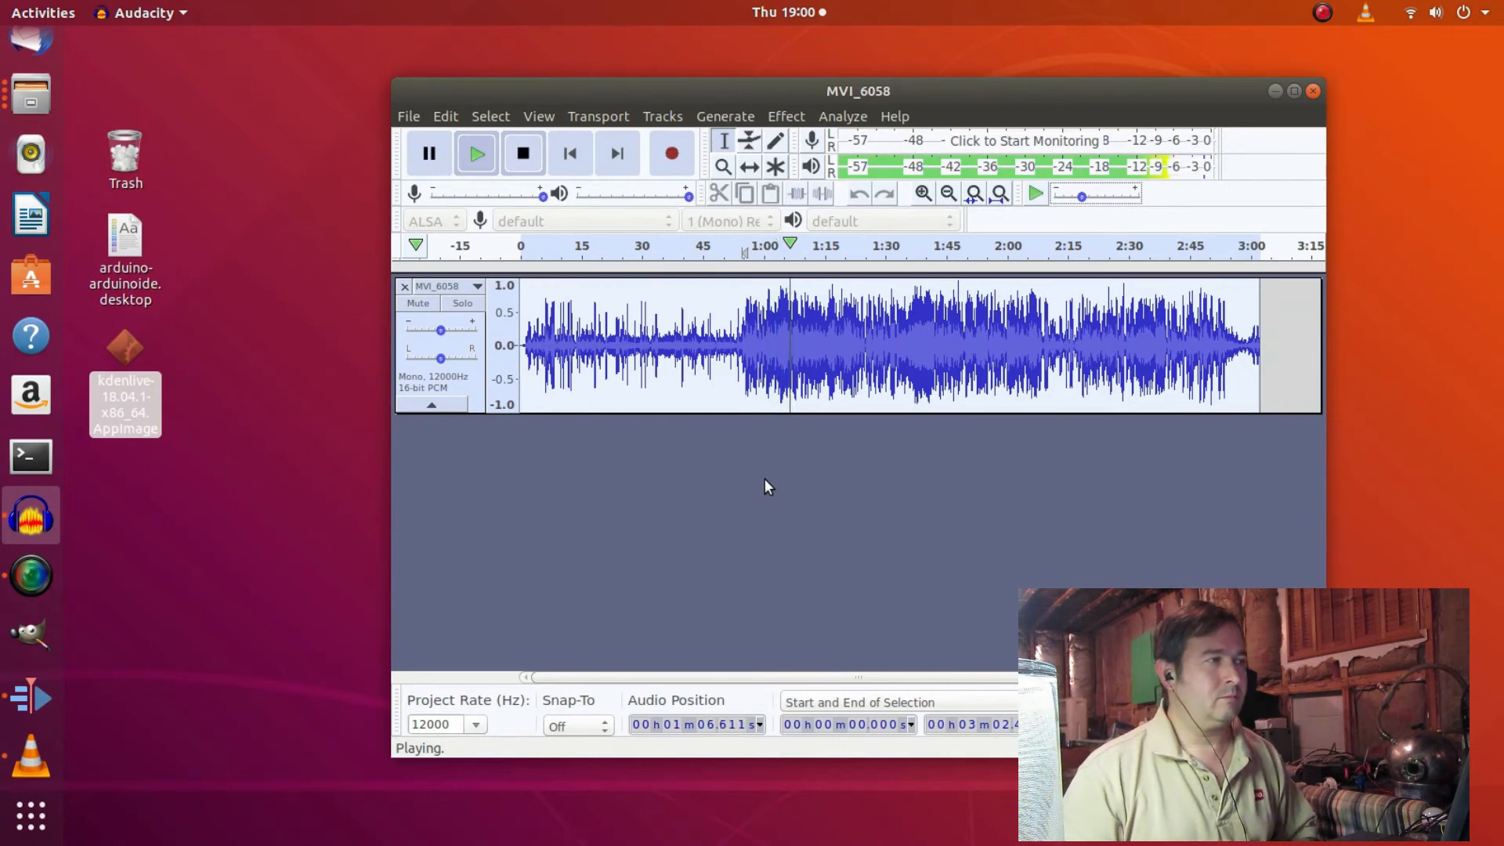
click(524, 155)
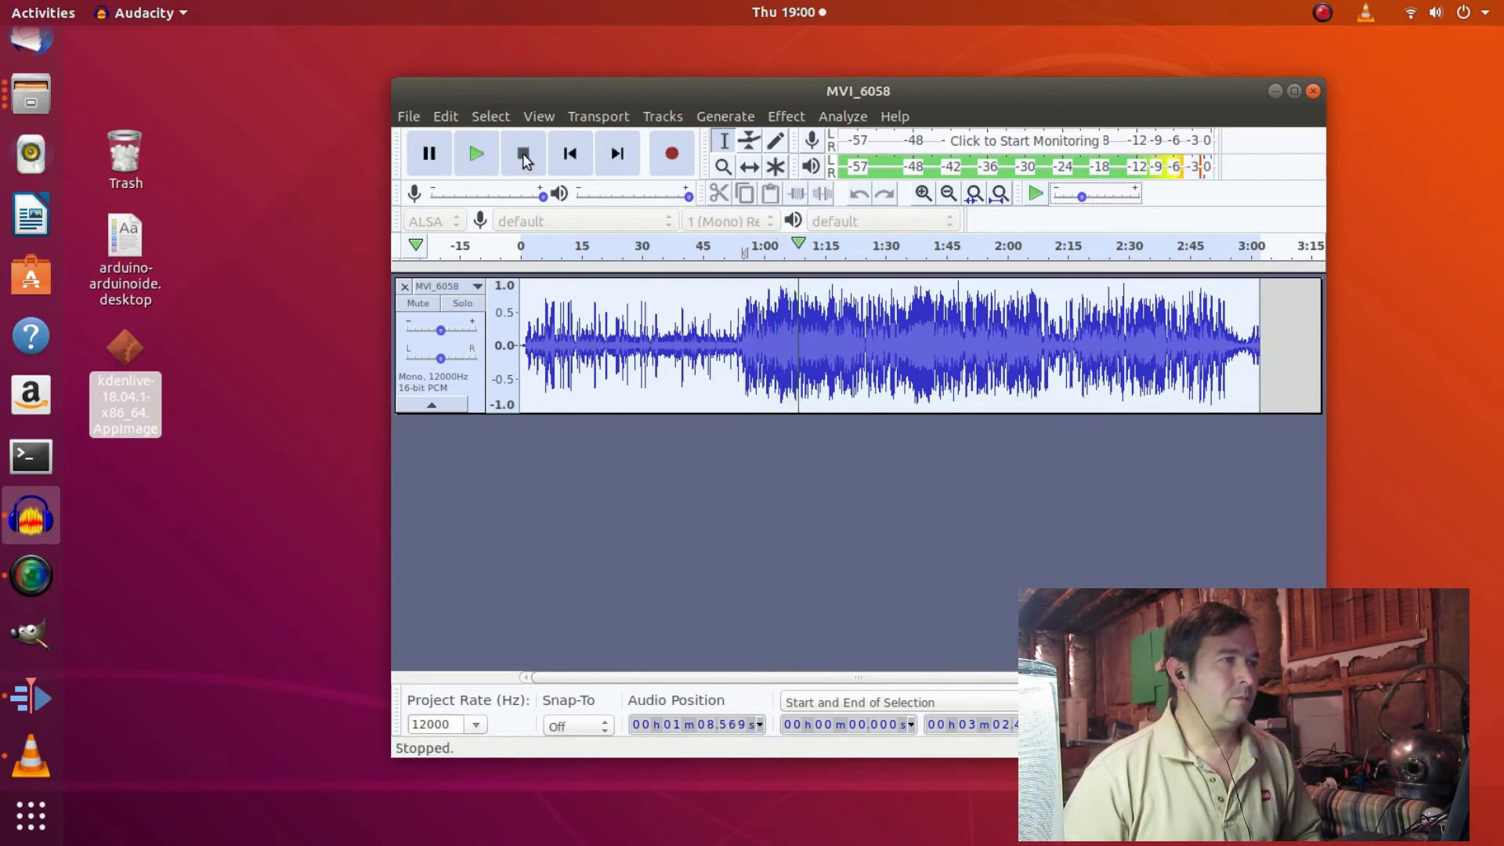
click(807, 118)
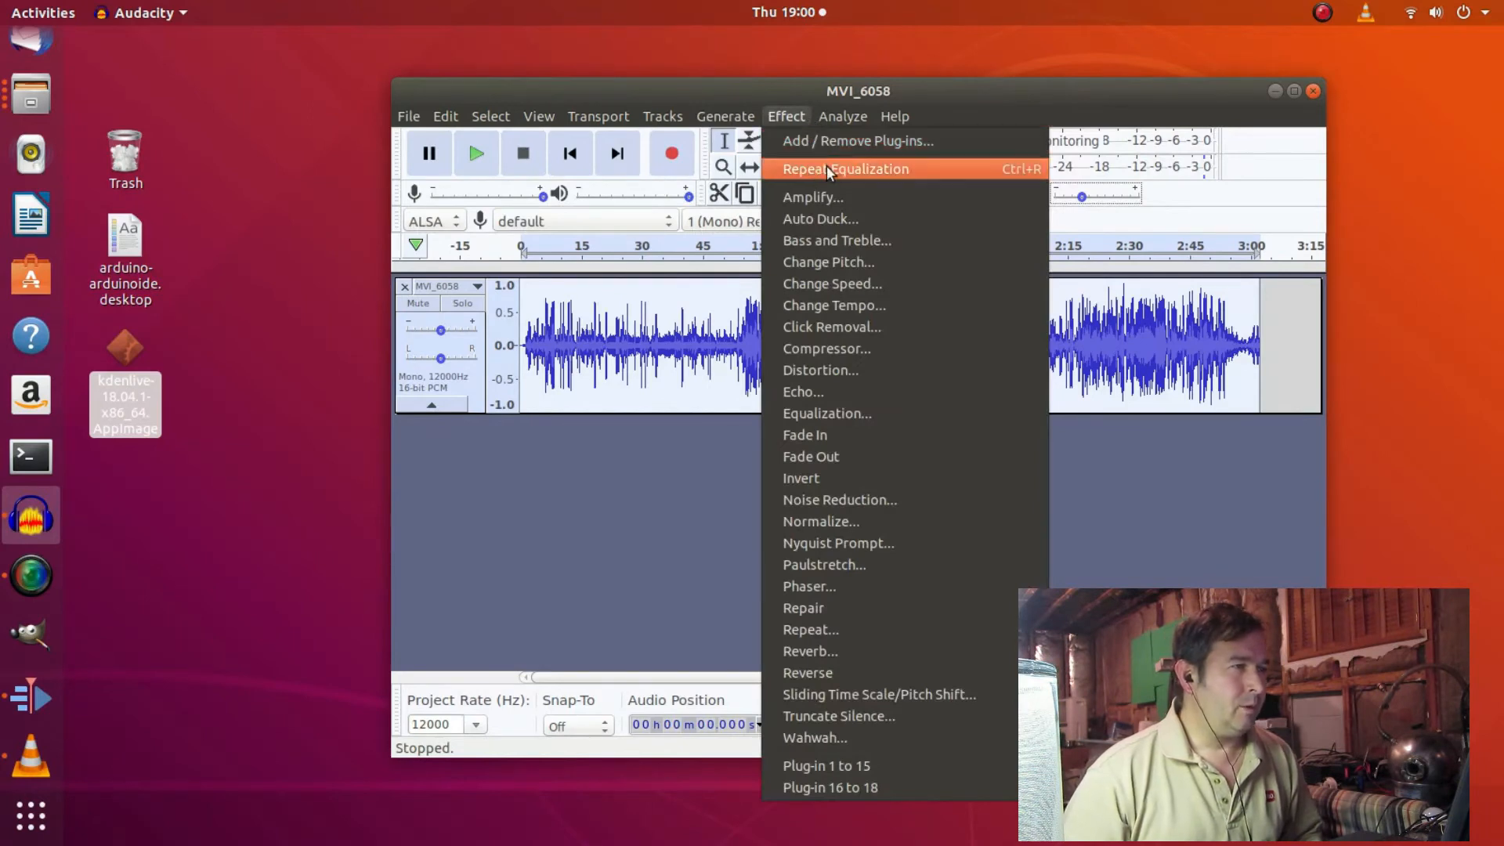
key(Escape)
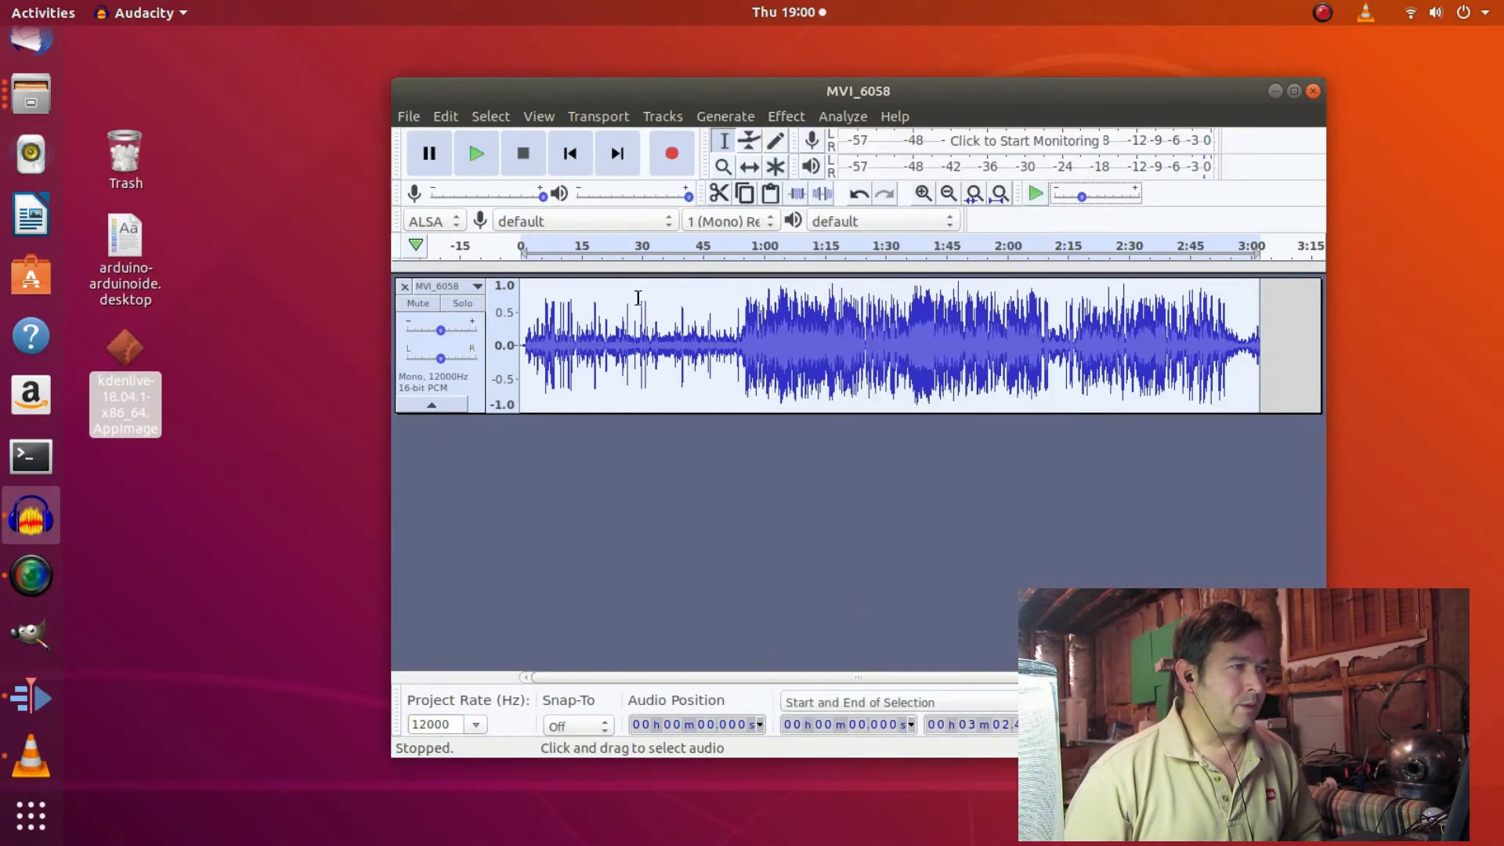
click(743, 245)
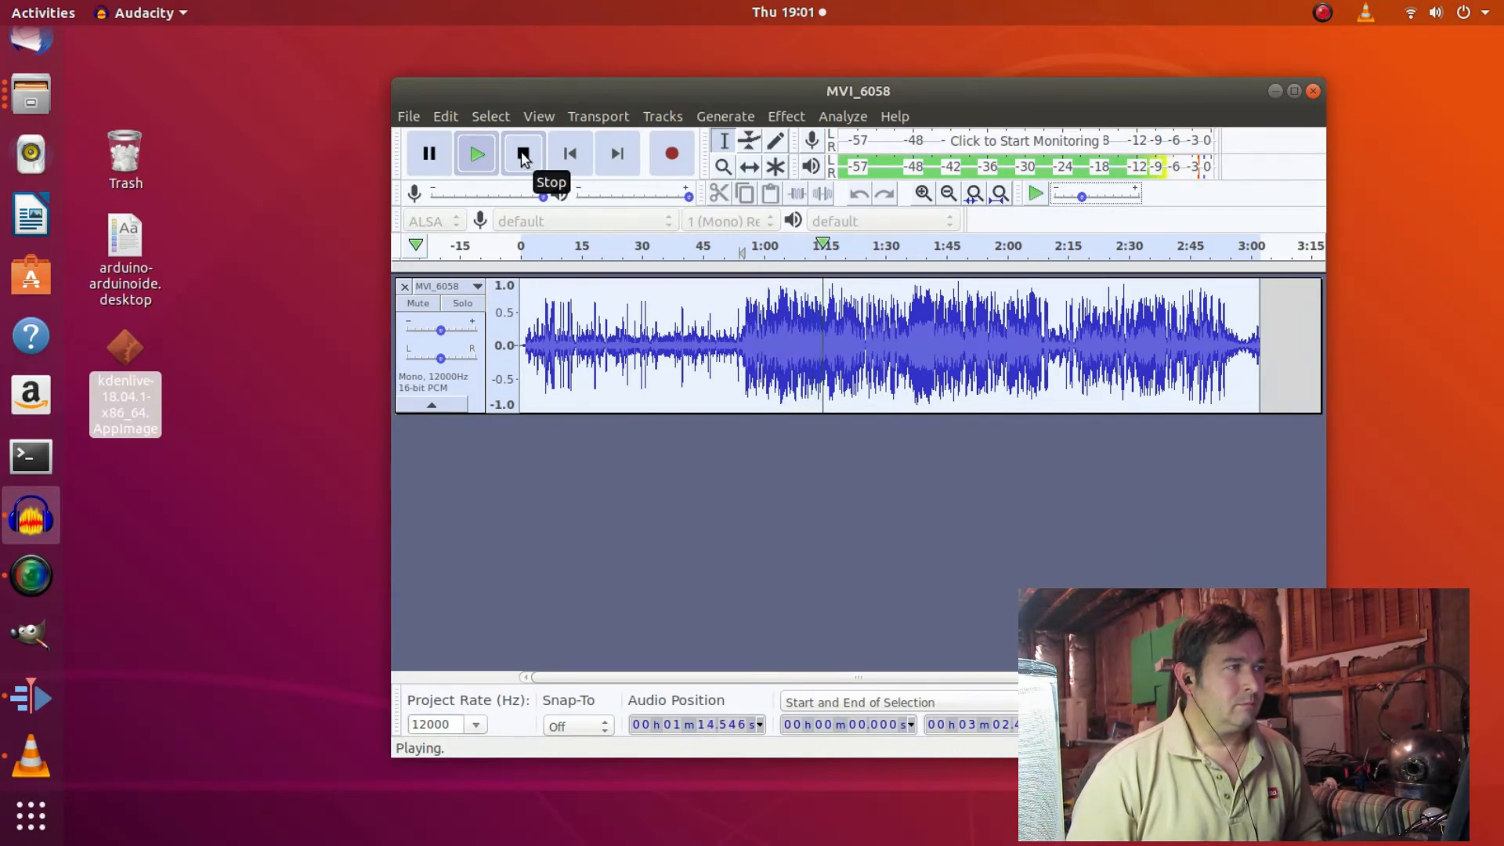
click(523, 155)
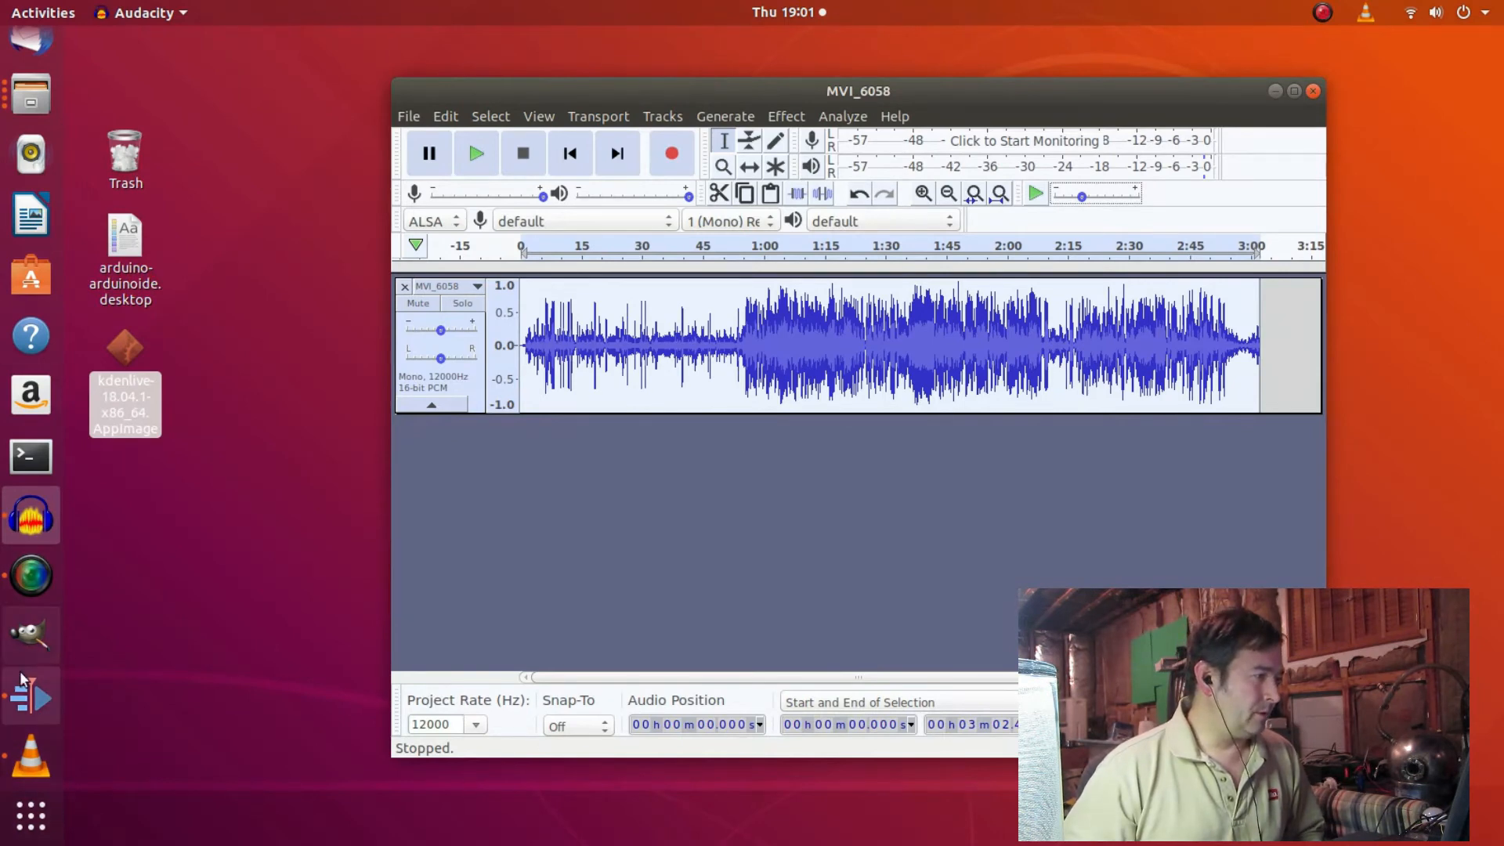
Switch to Kdenlive, play the timeline from about 0:22 while toggling the Video 1 track's sound for comparison, stop playback, and minimize the window.
click(32, 698)
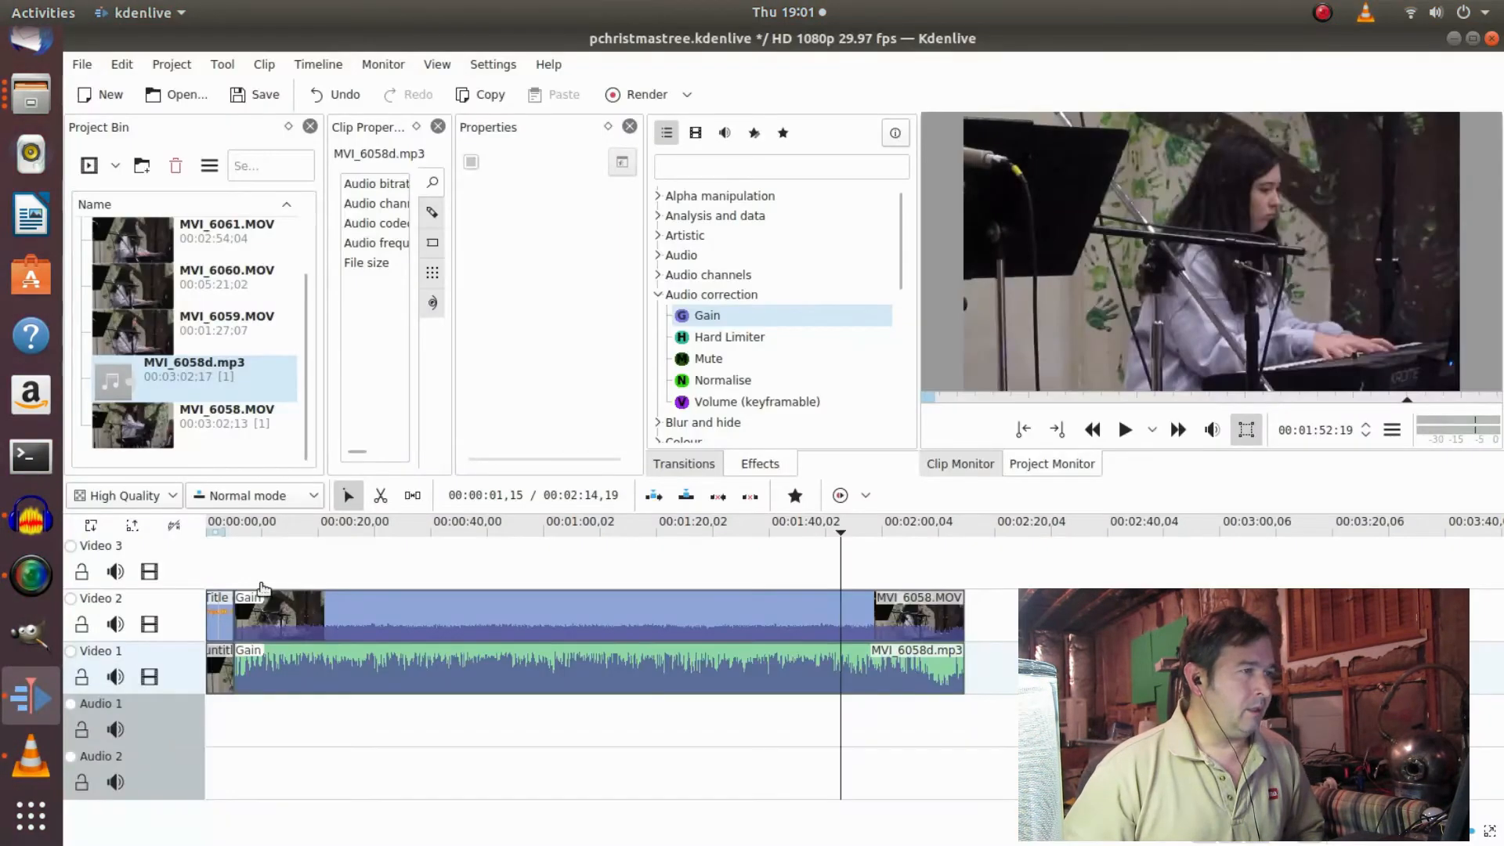
click(333, 548)
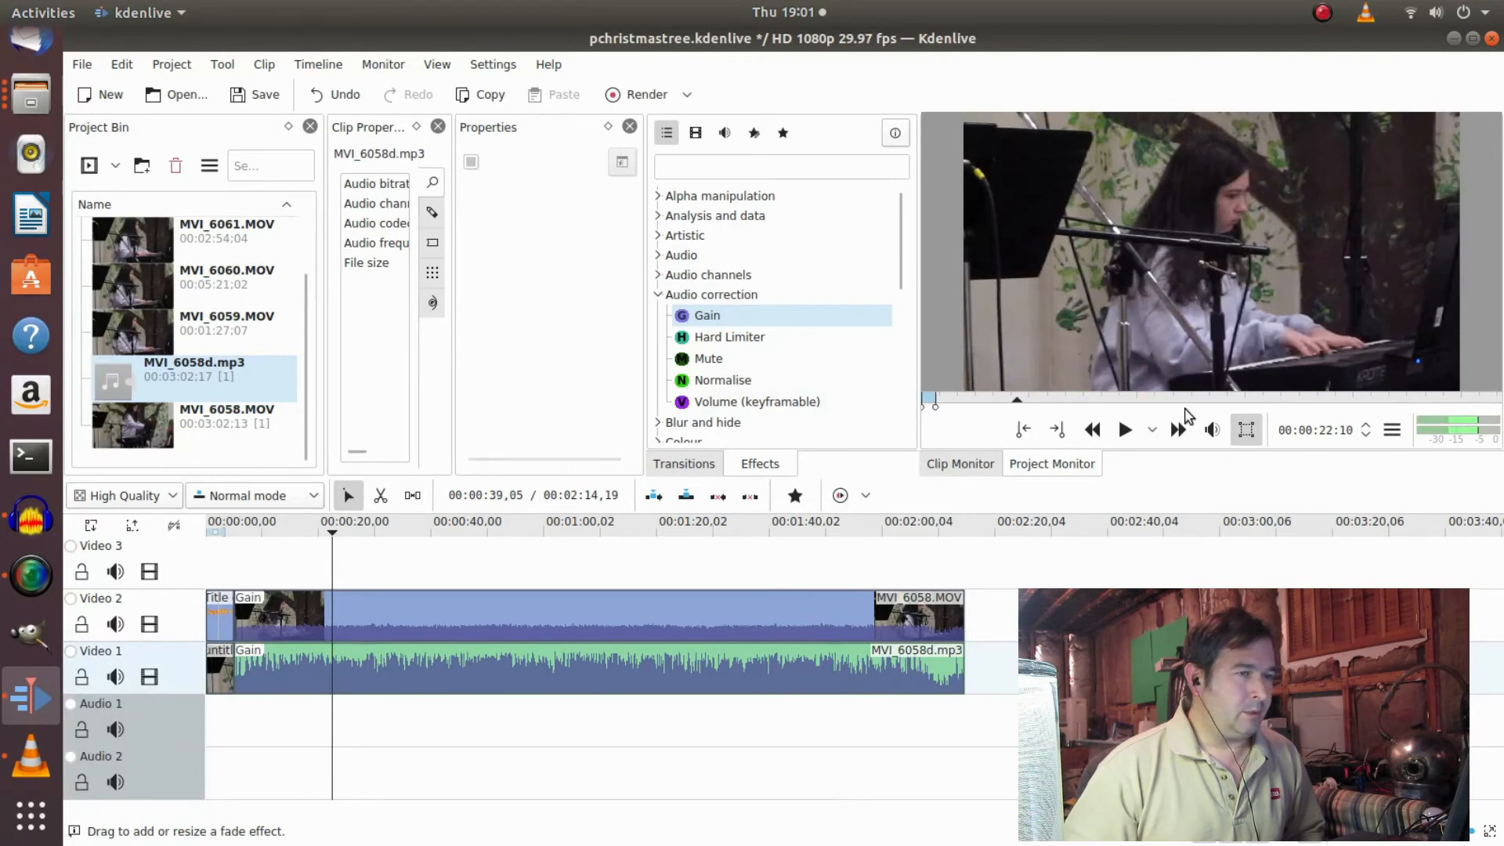
click(1126, 431)
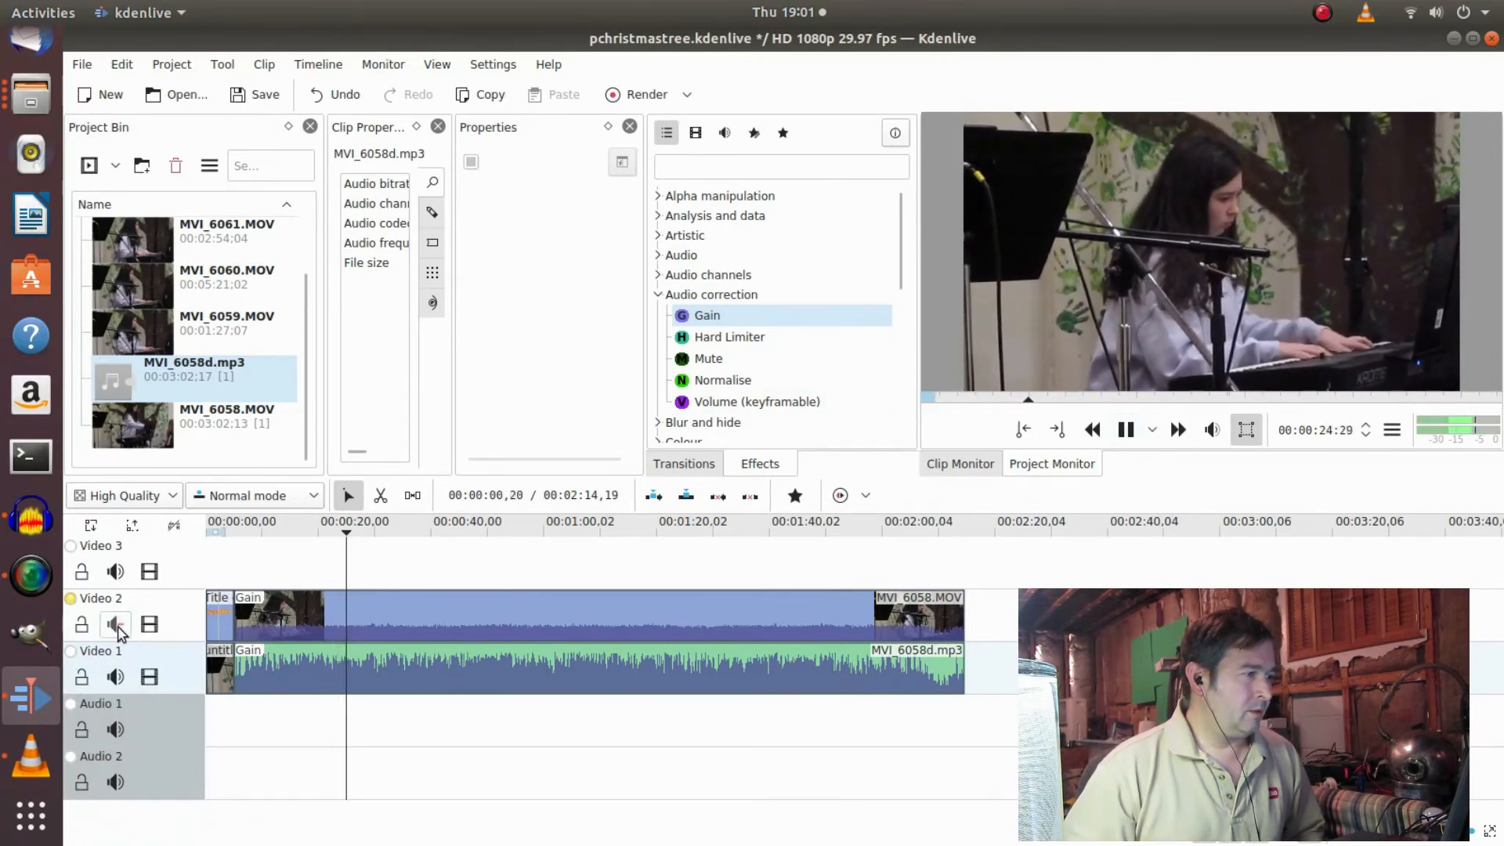
click(117, 680)
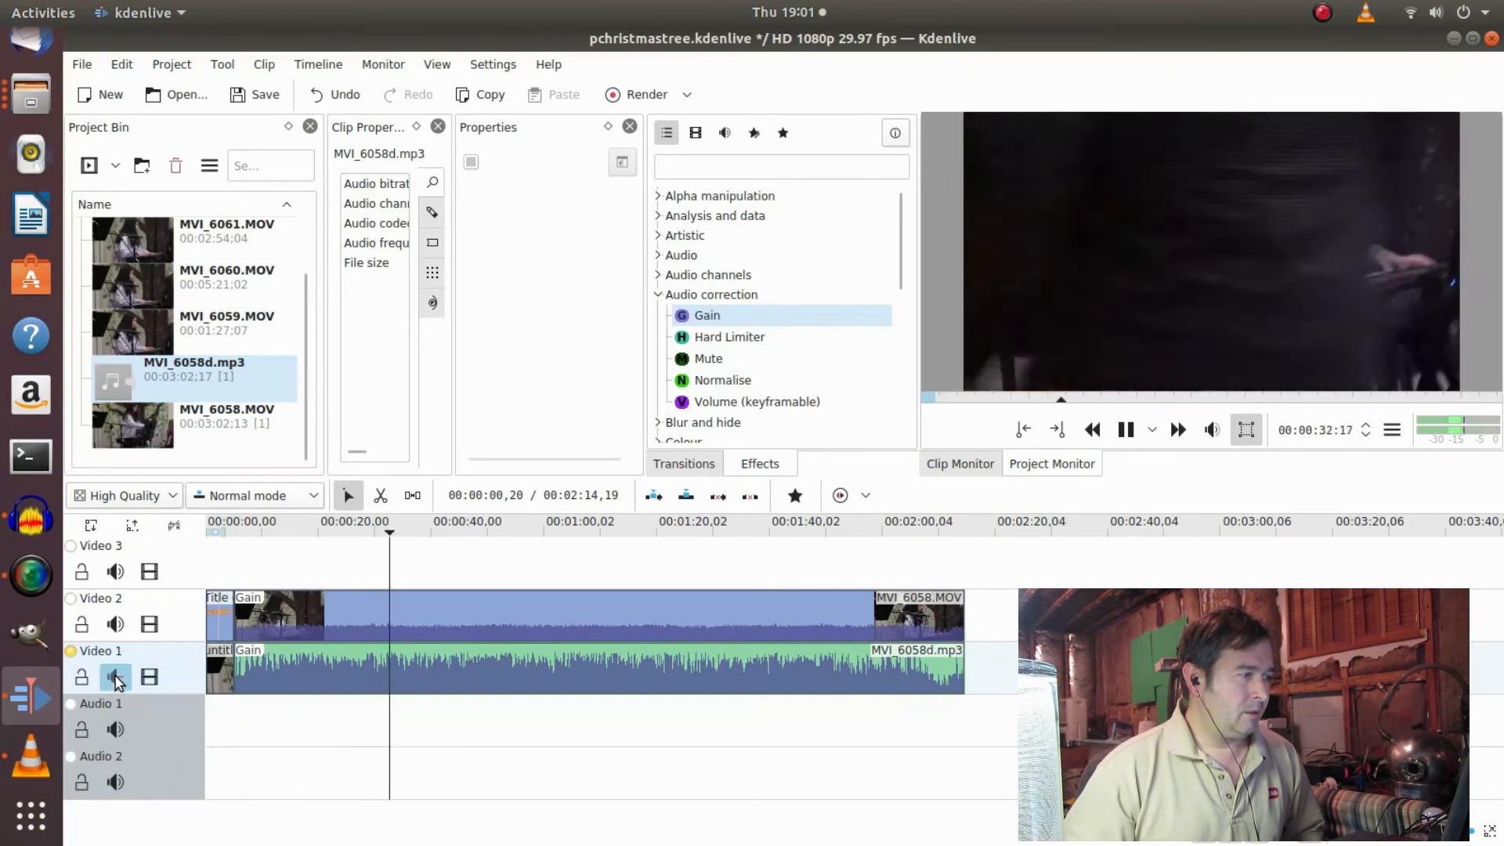
click(116, 679)
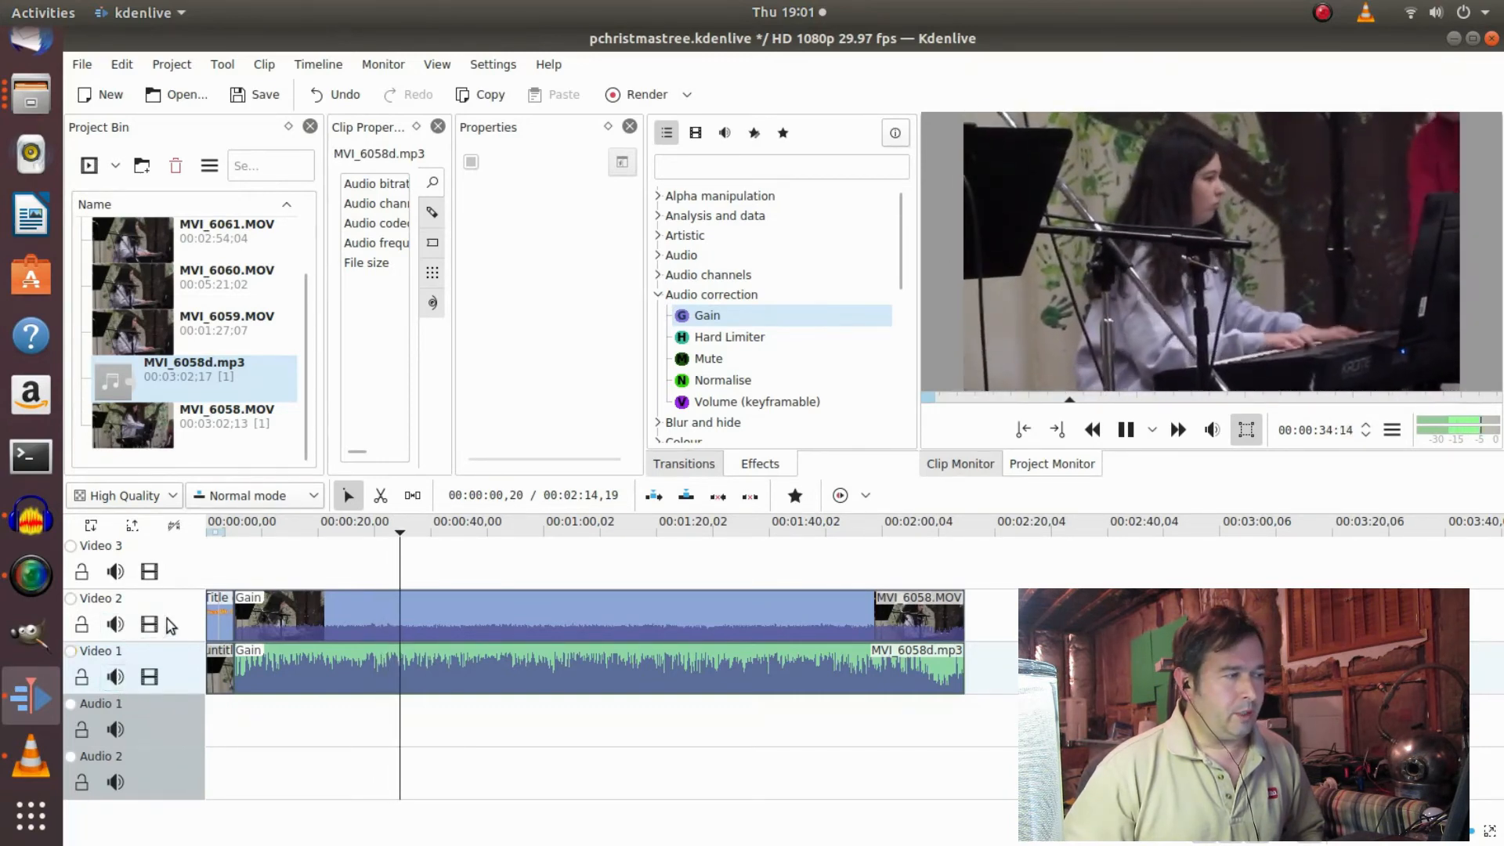
click(1126, 429)
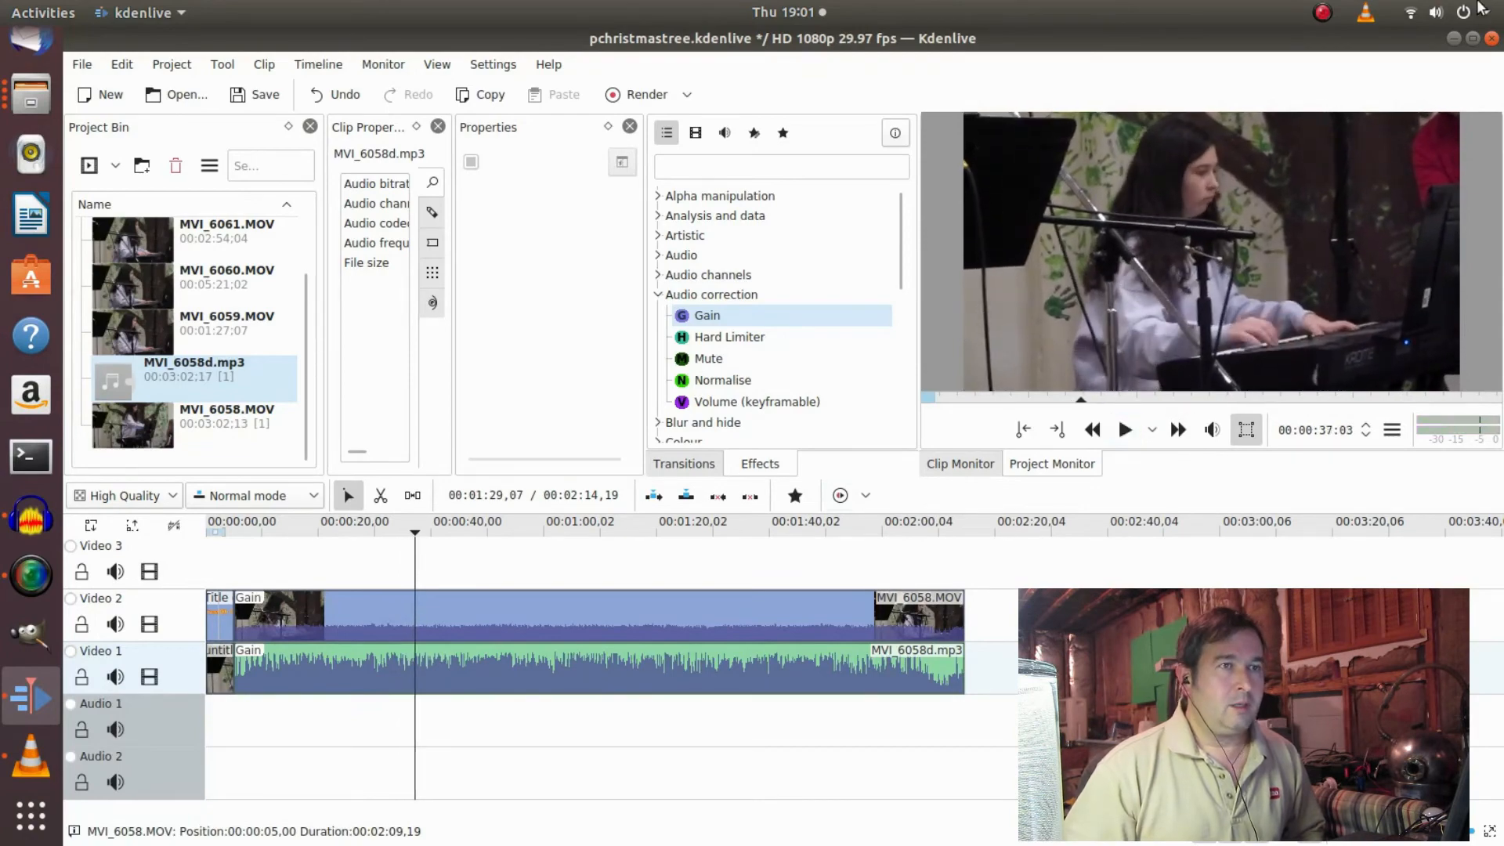
click(1454, 38)
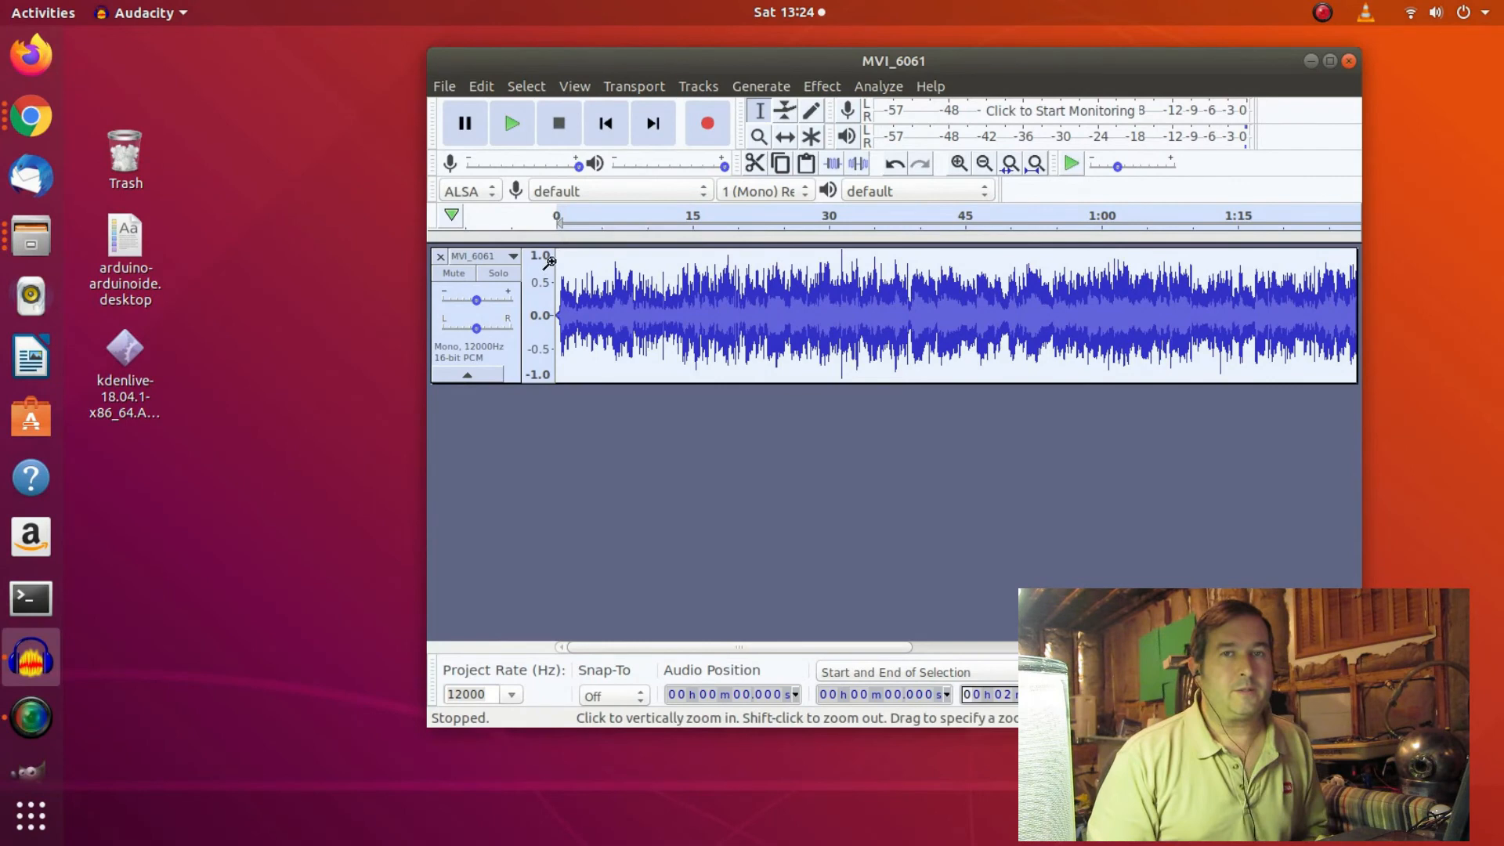
Listen to the processed track from about 0:13, stop playback, and move the project window aside.
click(673, 238)
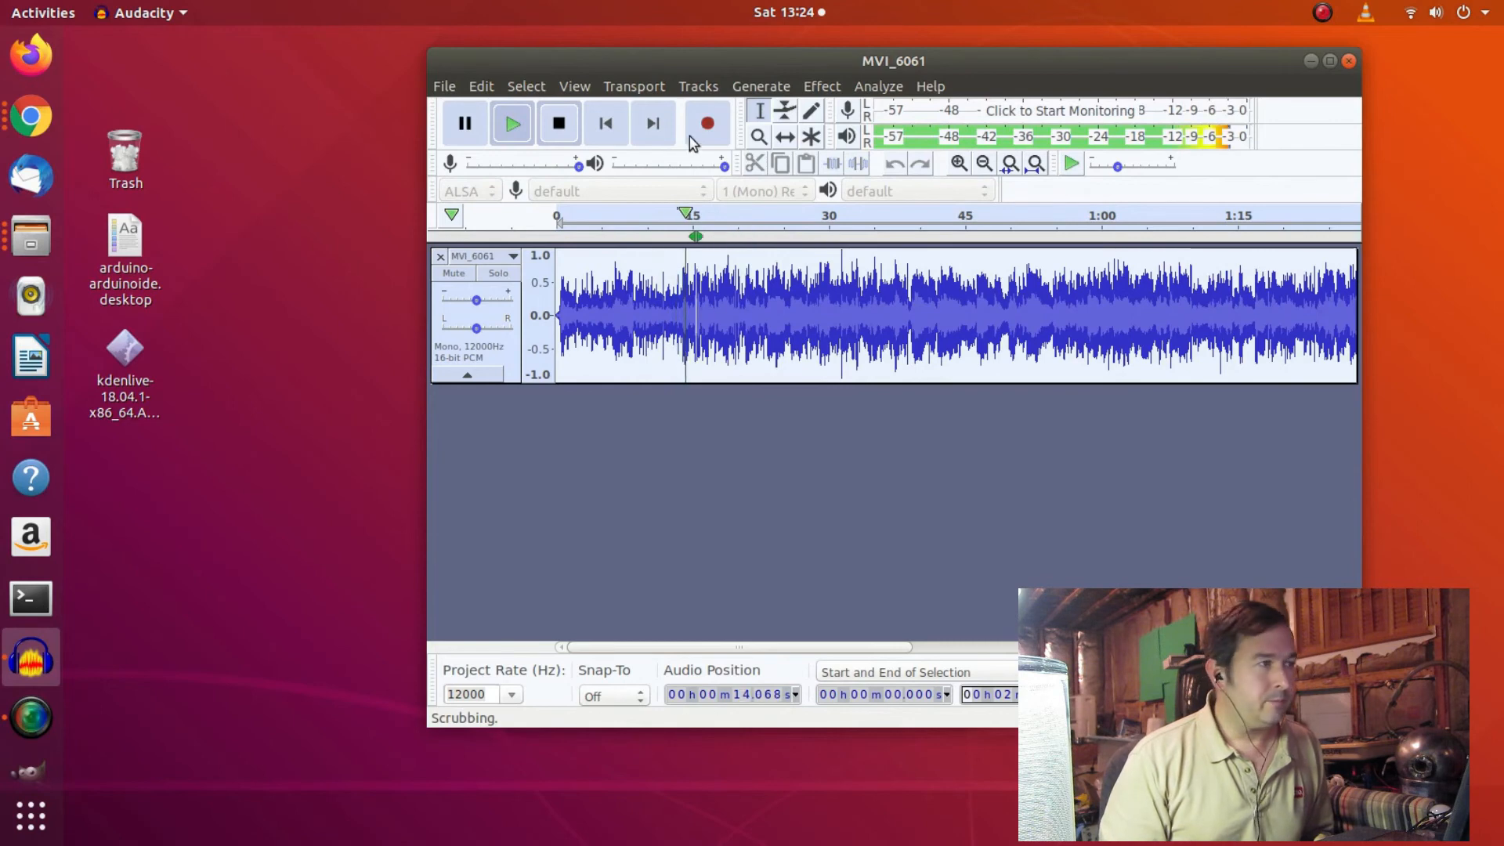
click(560, 126)
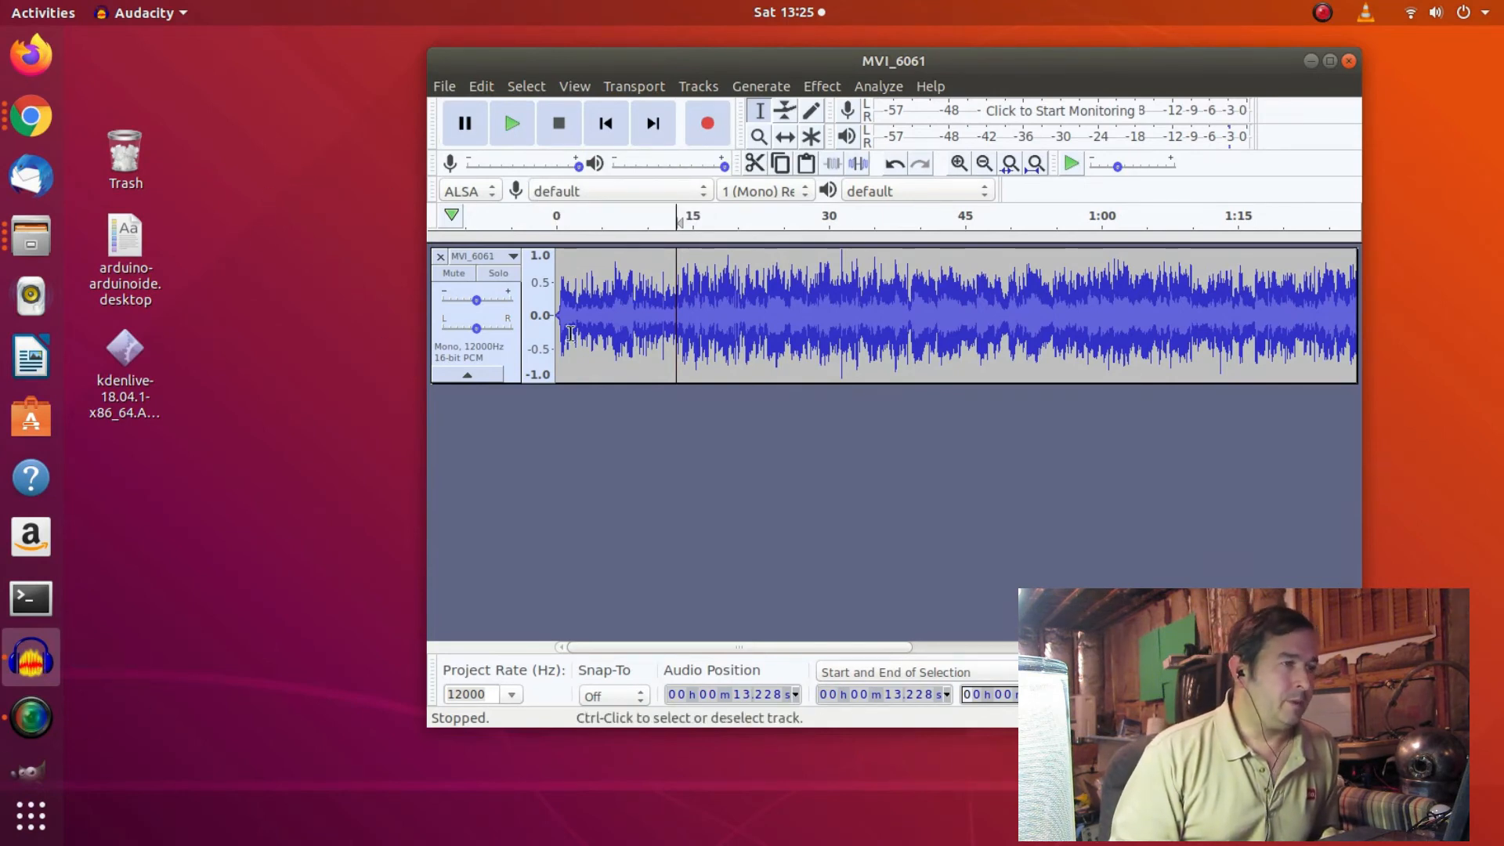
right_click(30, 662)
click(151, 604)
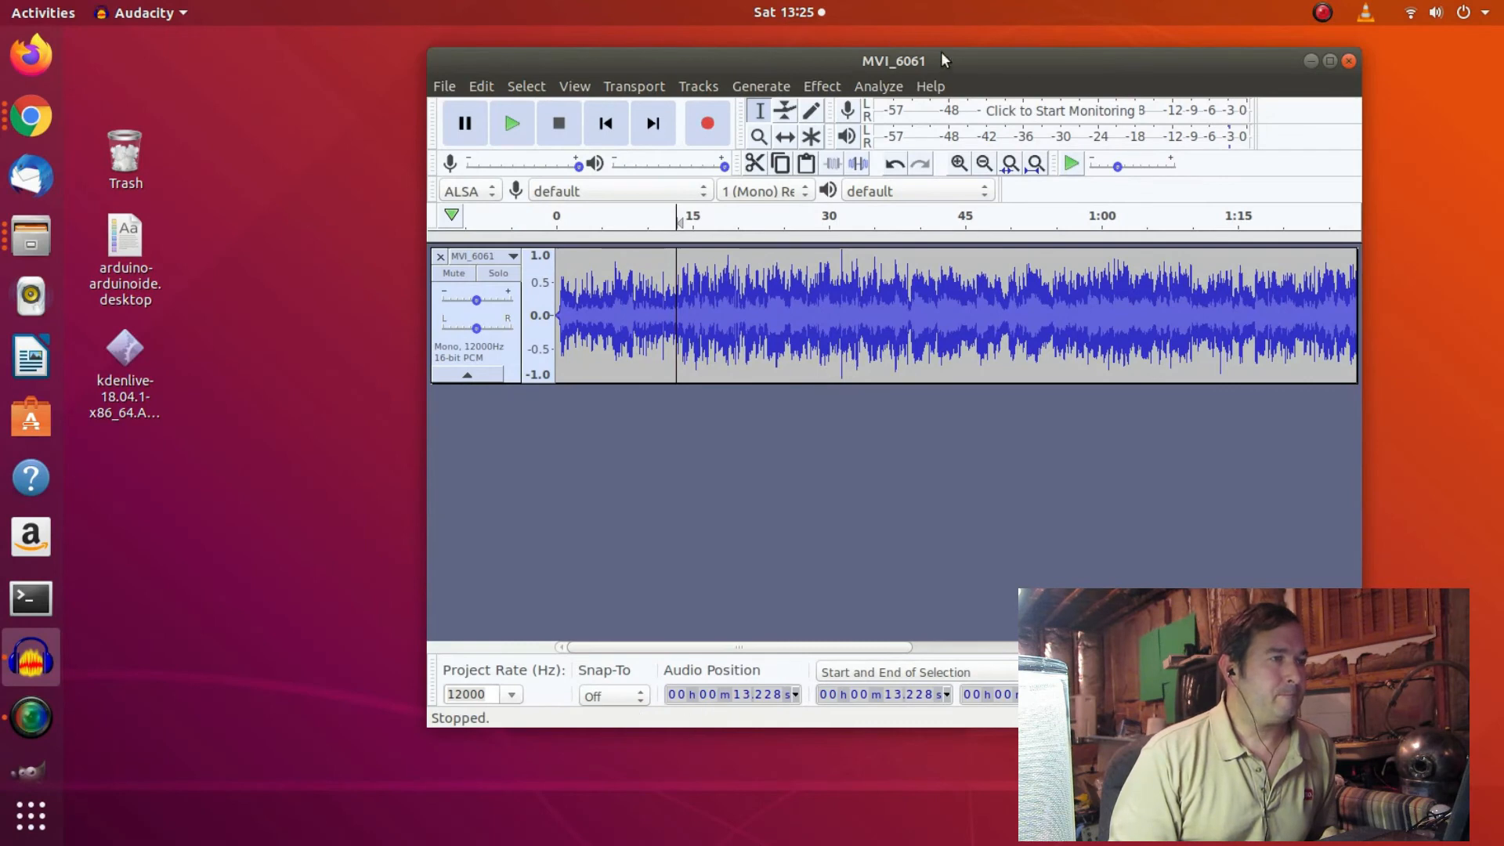
drag(941, 58, 1012, 55)
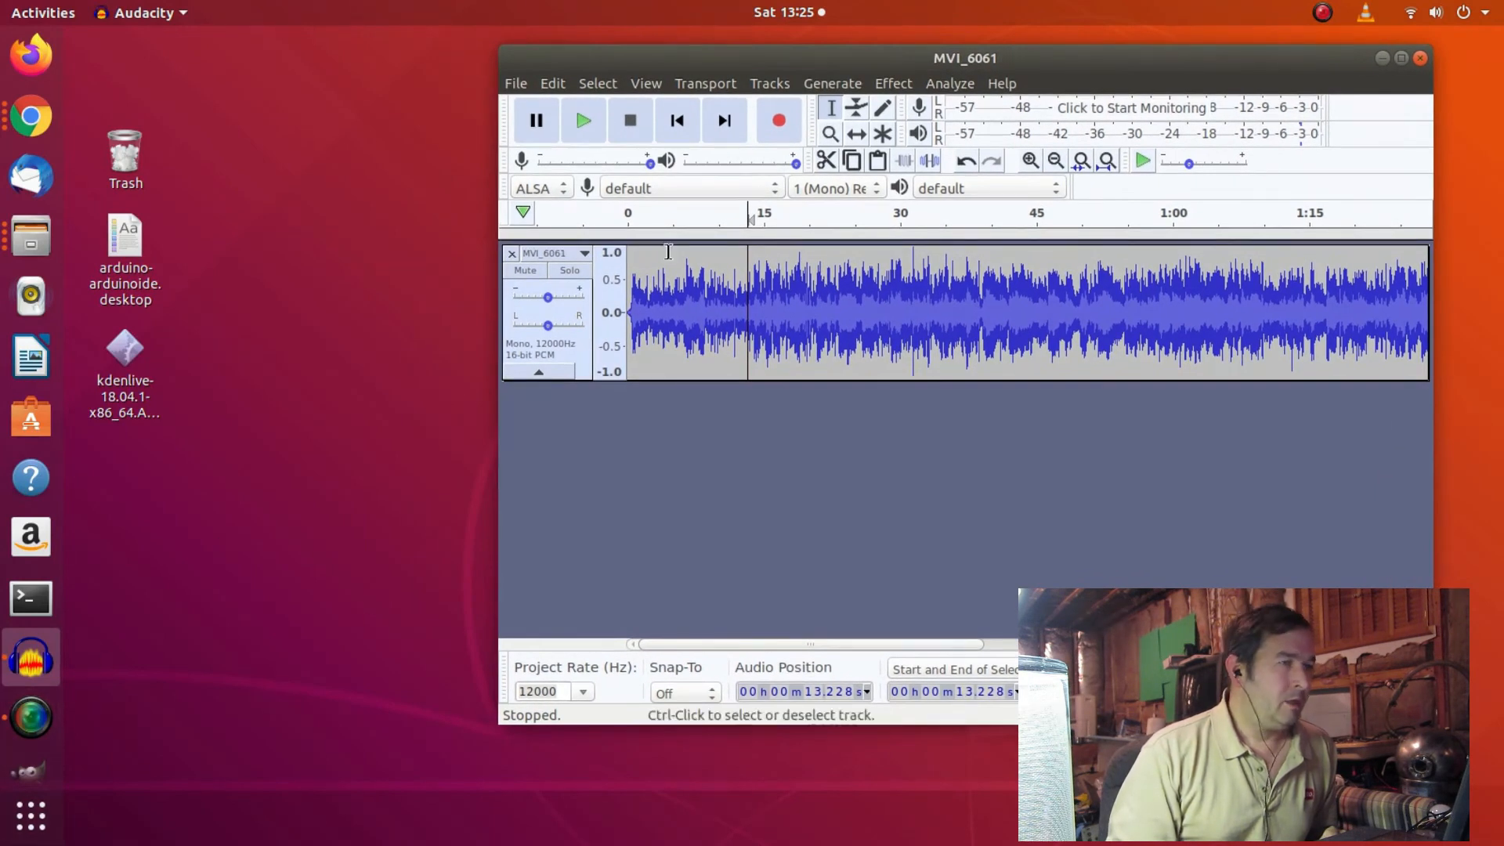
Select the whole processed track, plot its frequency spectrum, examine it, and close the analysis.
click(952, 84)
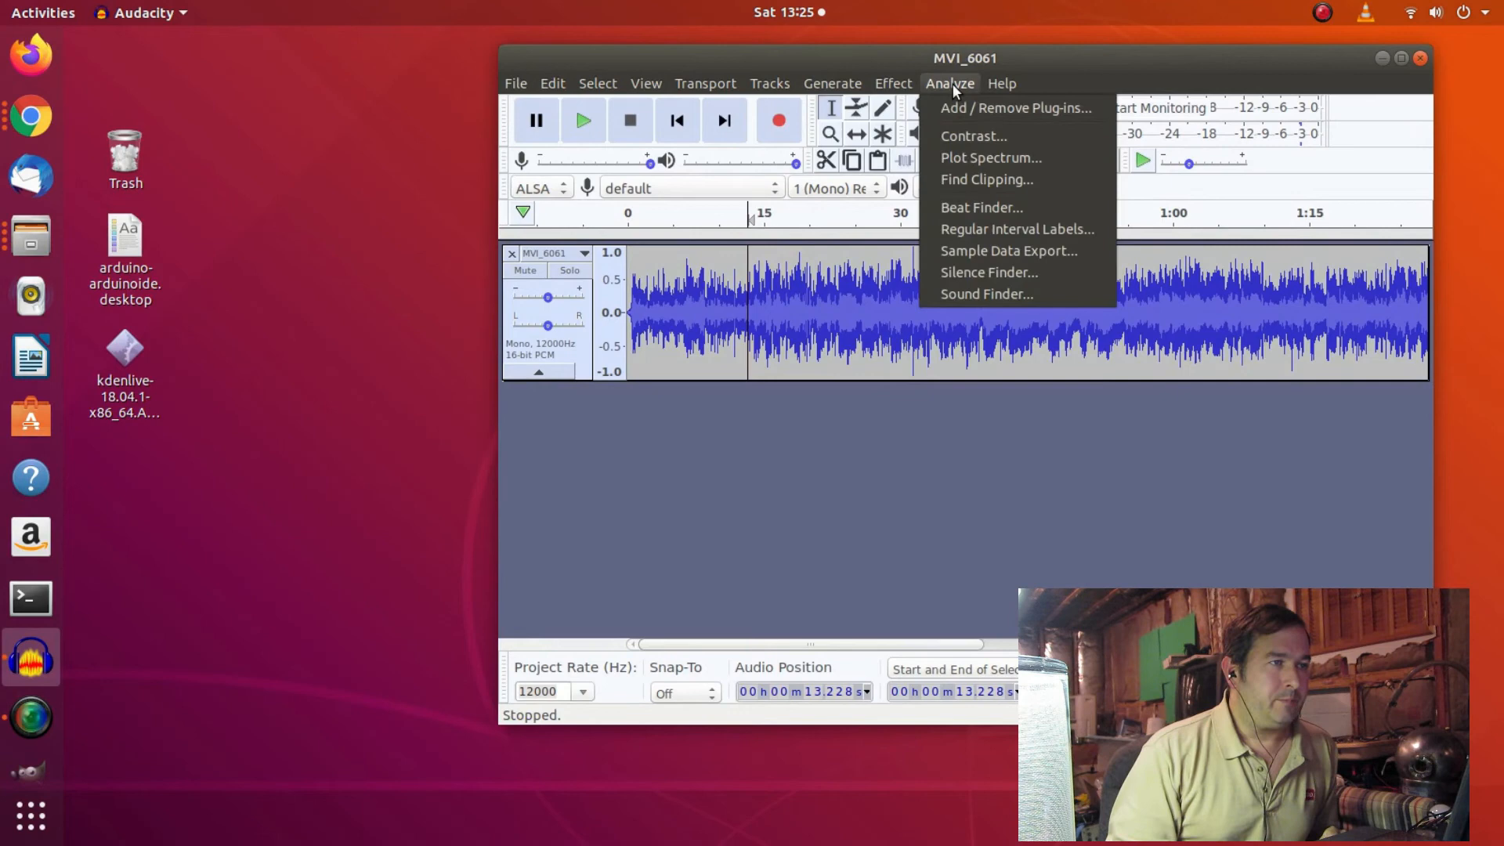
mouse_move(914, 82)
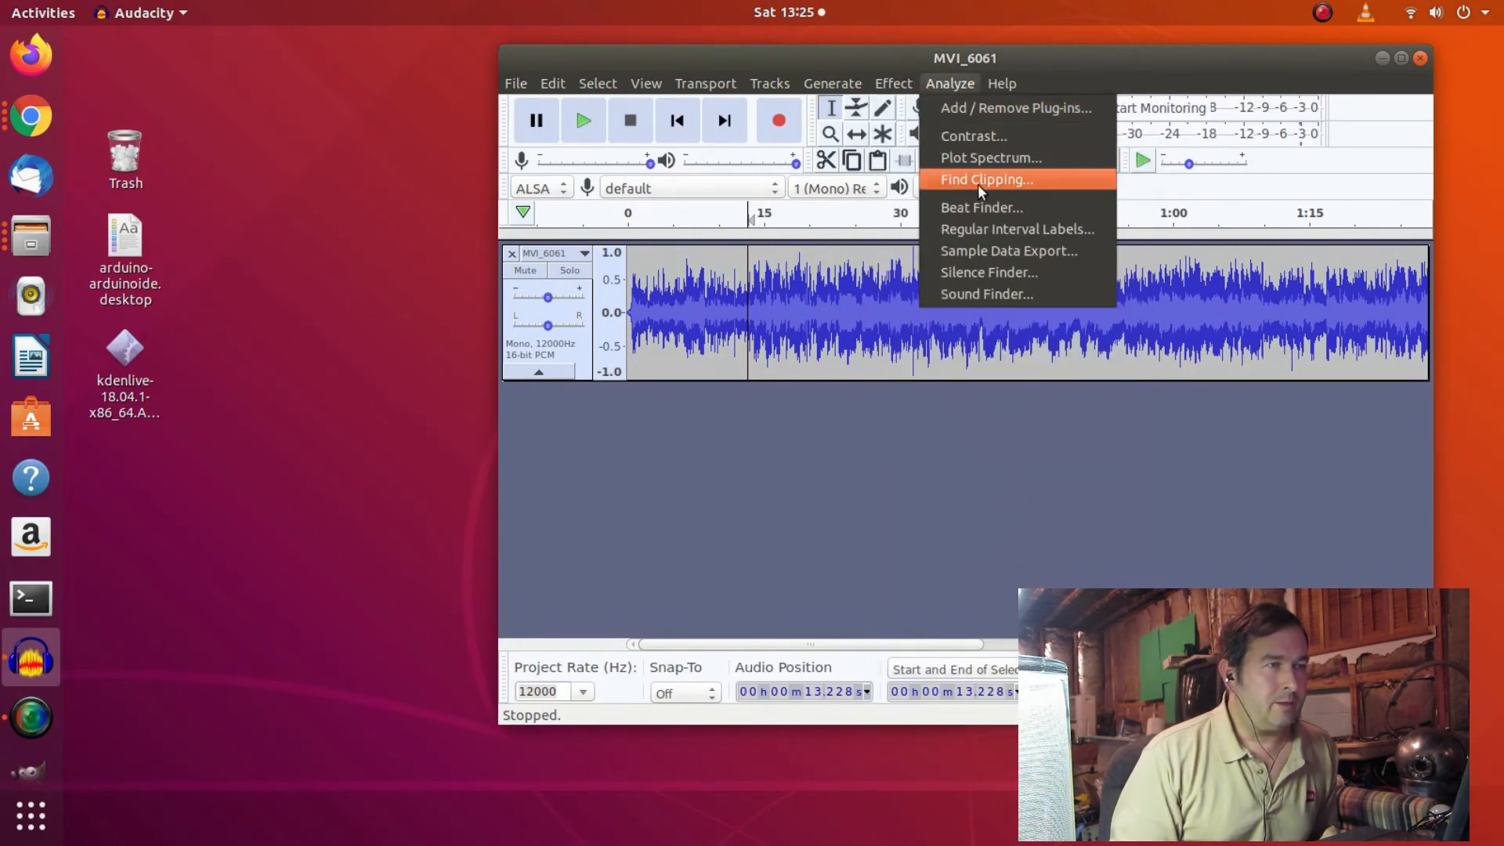
click(1003, 158)
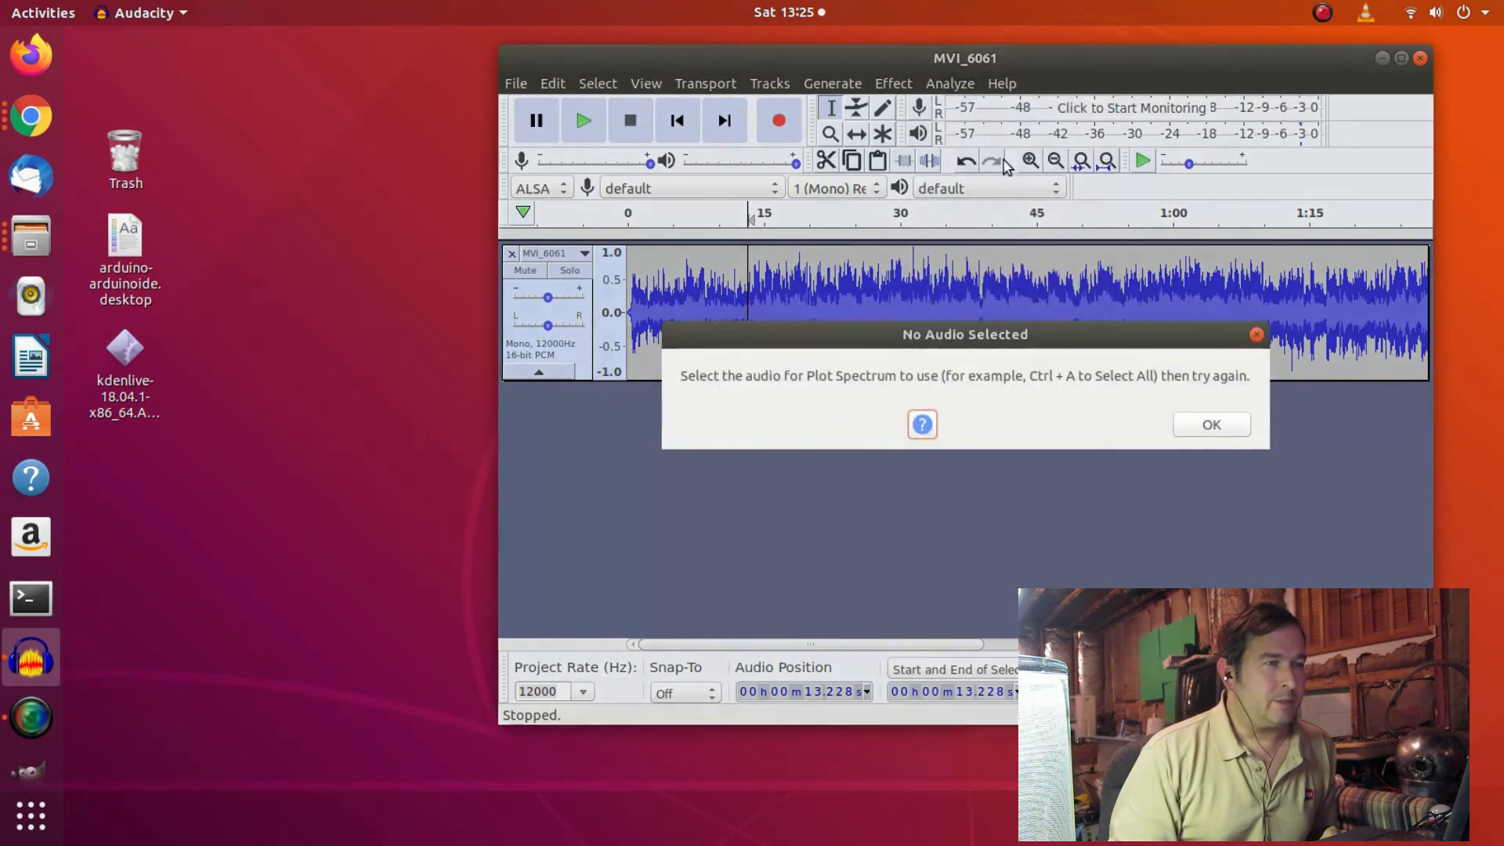
click(1211, 425)
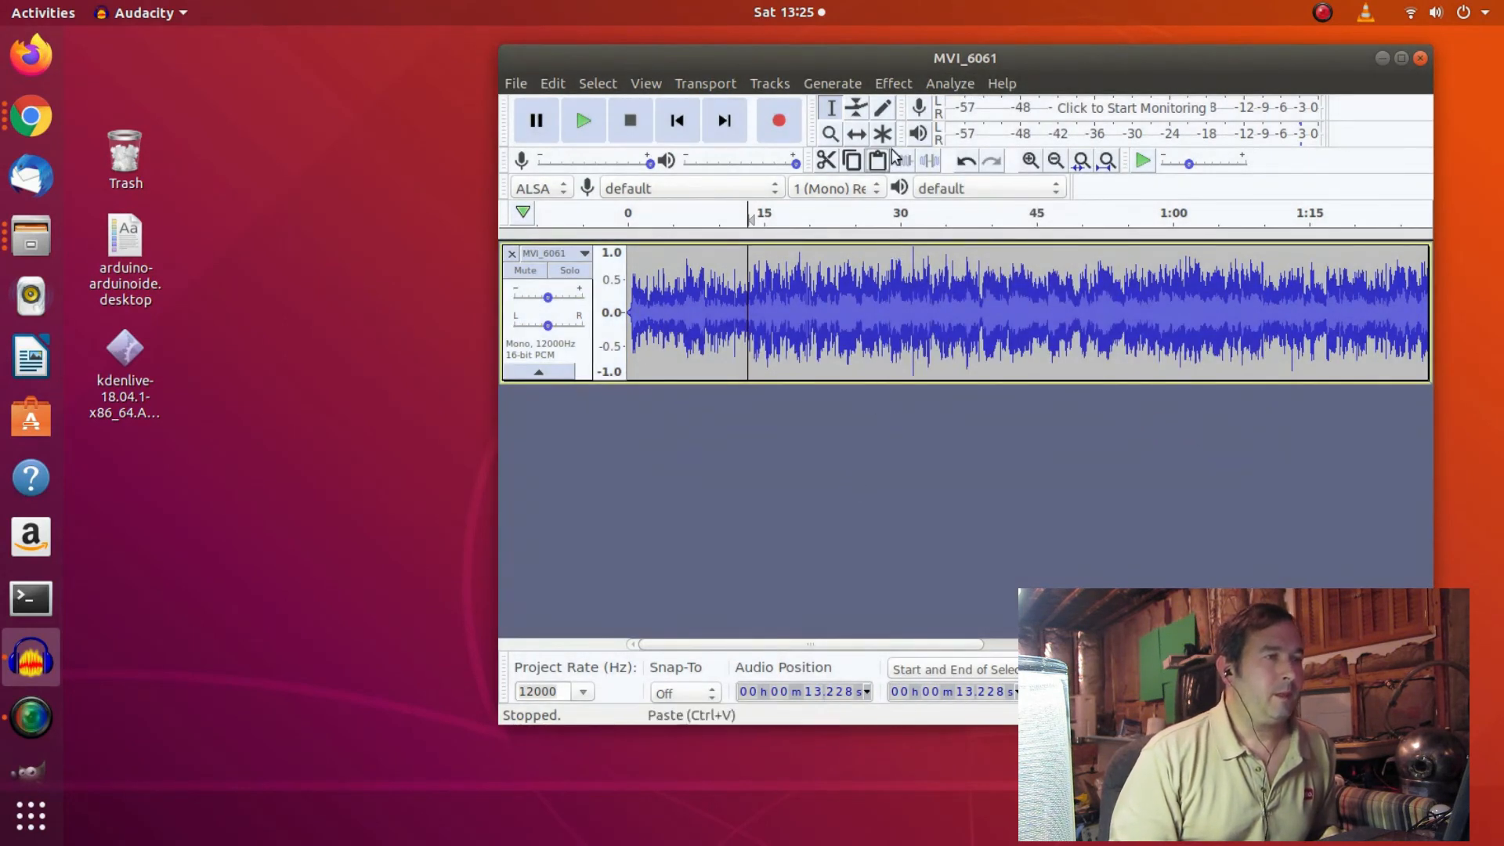
click(945, 84)
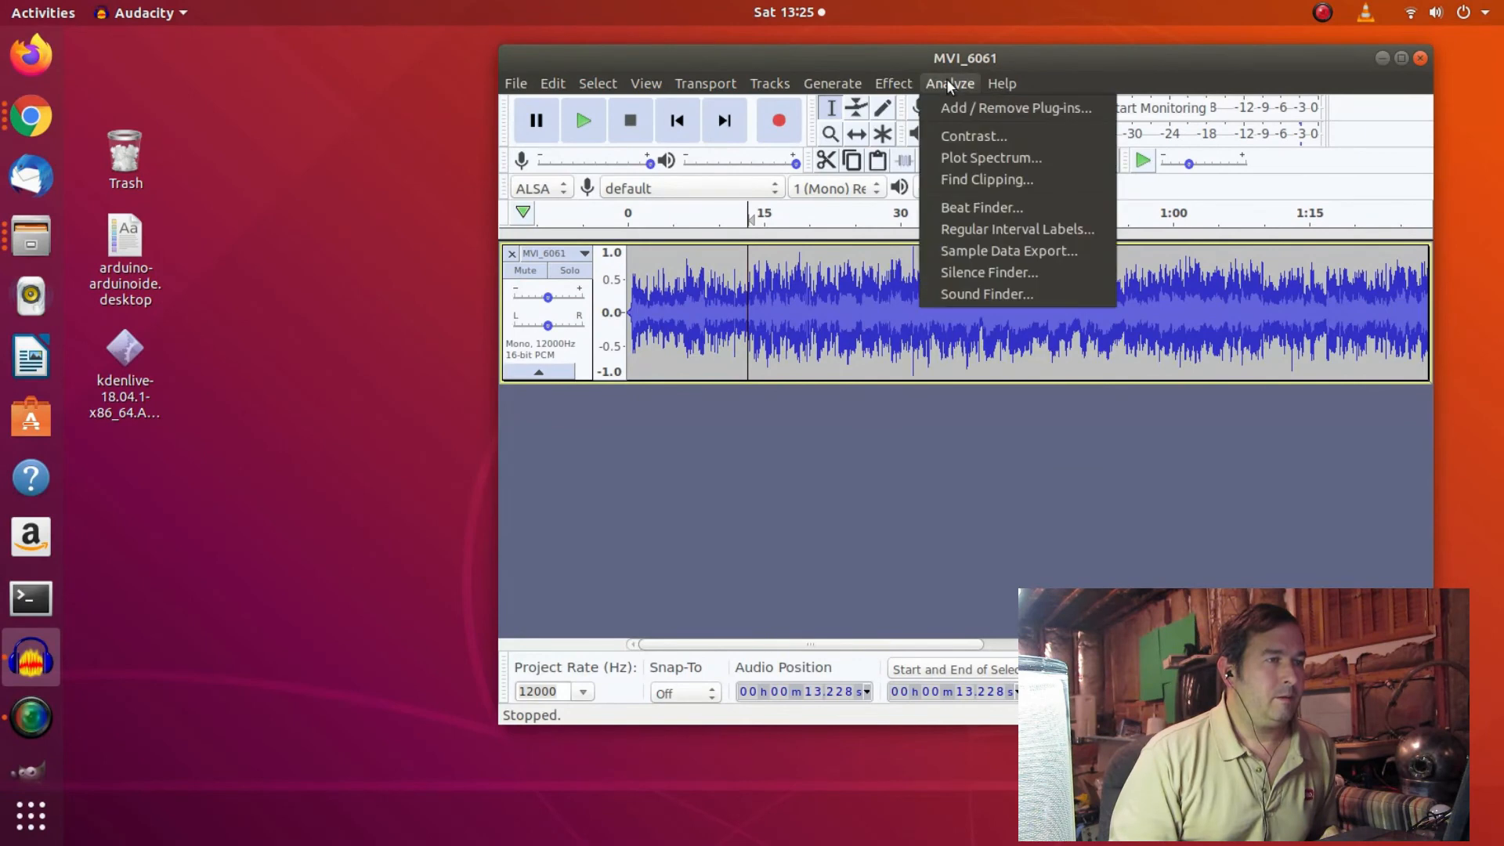
double_click(813, 357)
click(953, 84)
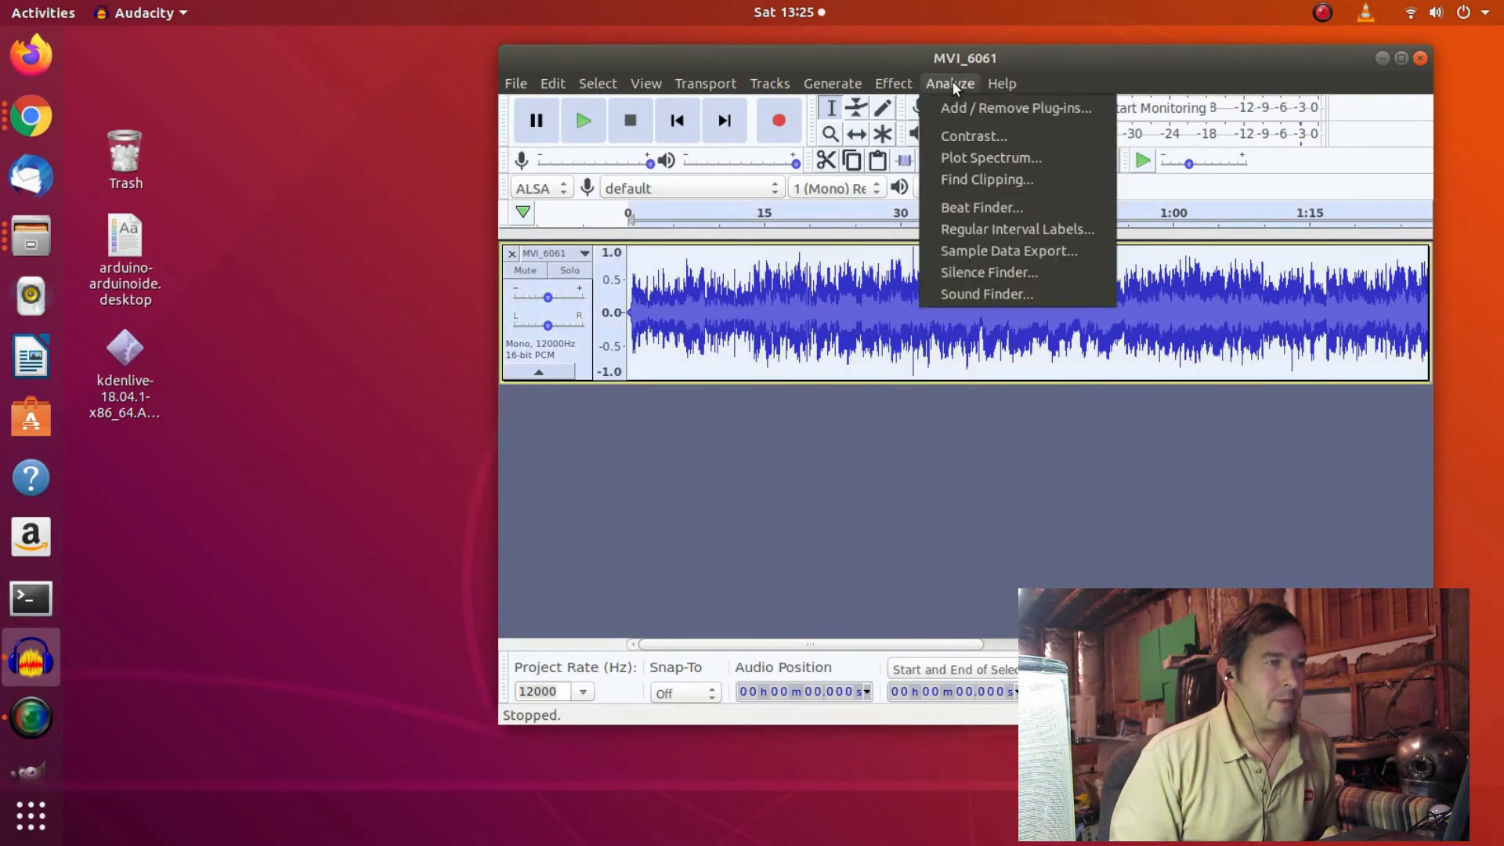
click(993, 155)
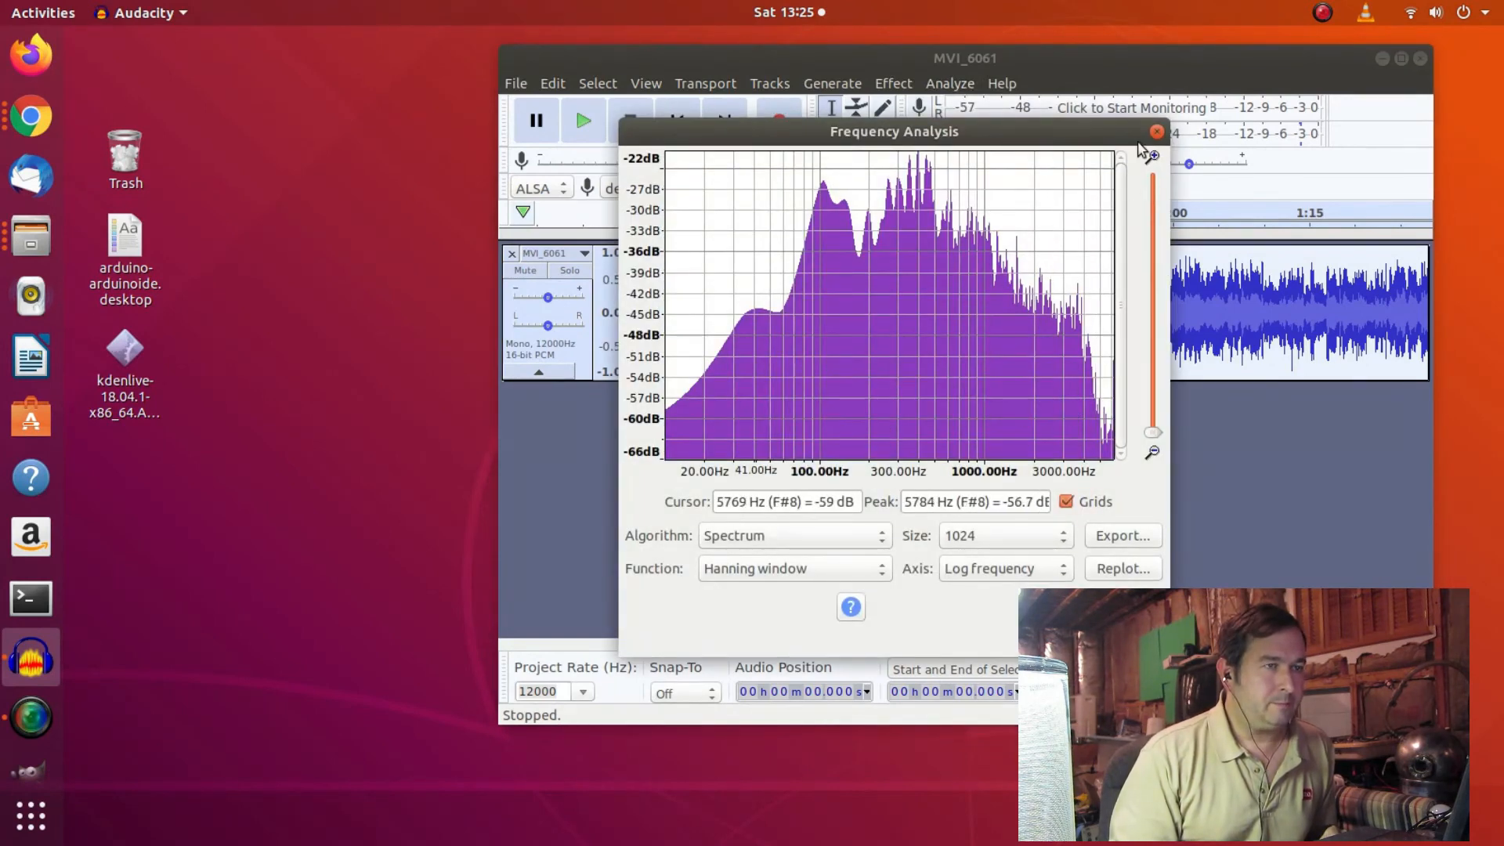
click(1157, 131)
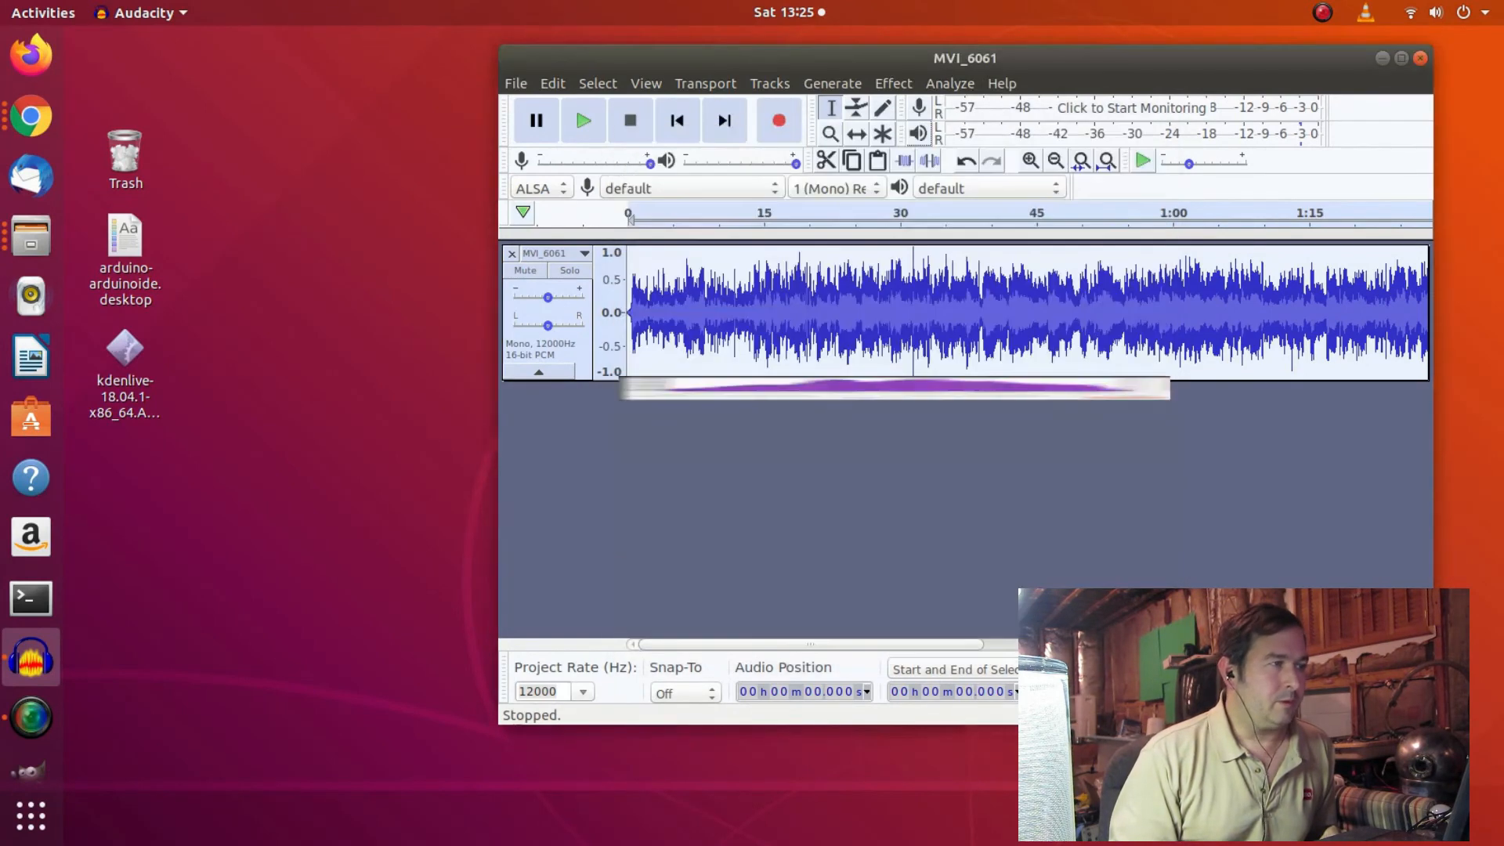
Open the original MVI_6061.MOV from the new20 folder in a second project window and place it beside the processed project.
click(520, 82)
click(541, 129)
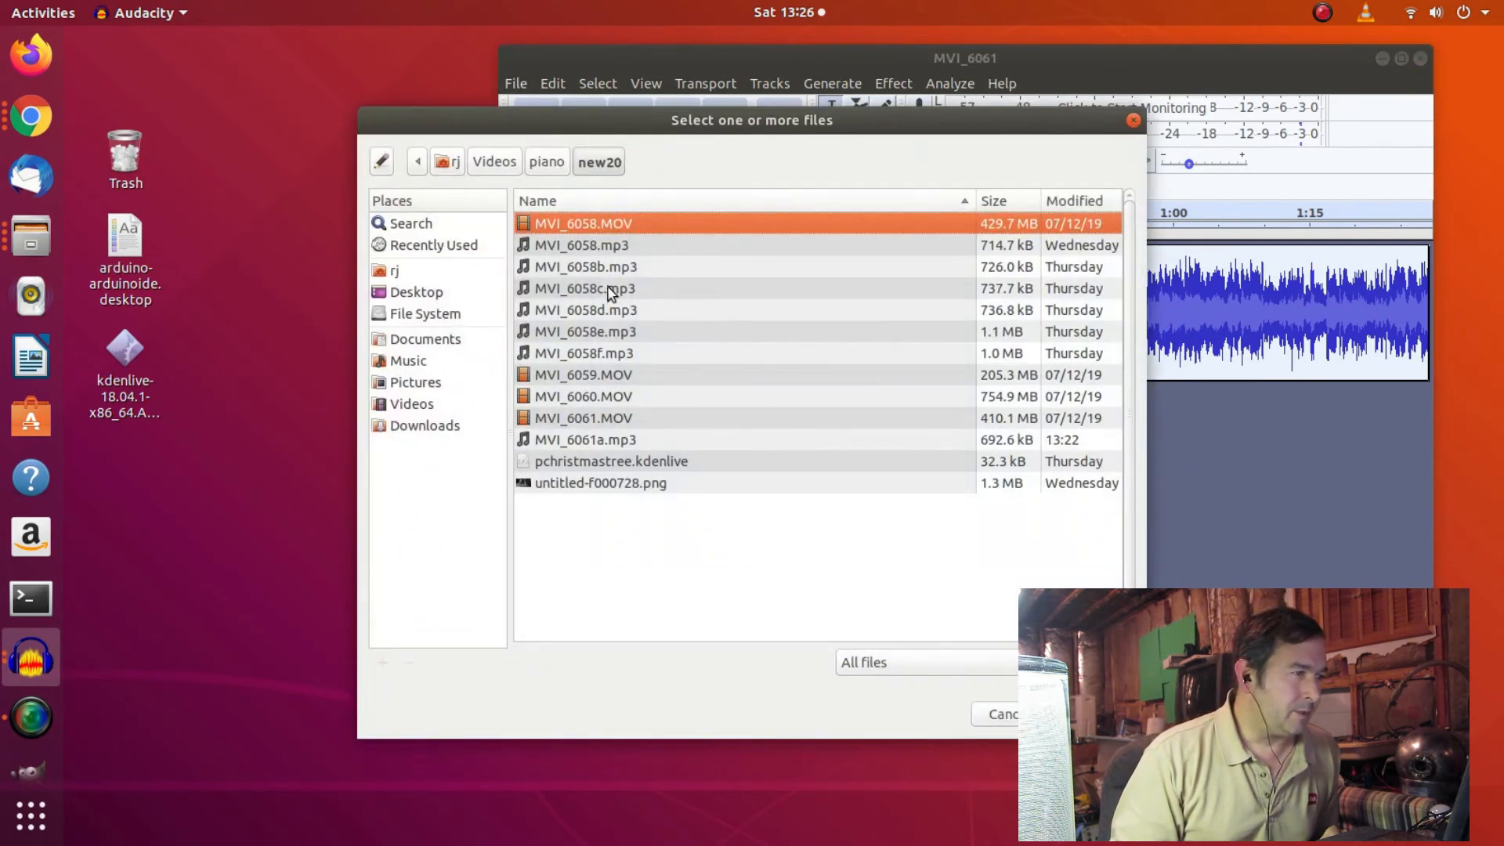
click(567, 420)
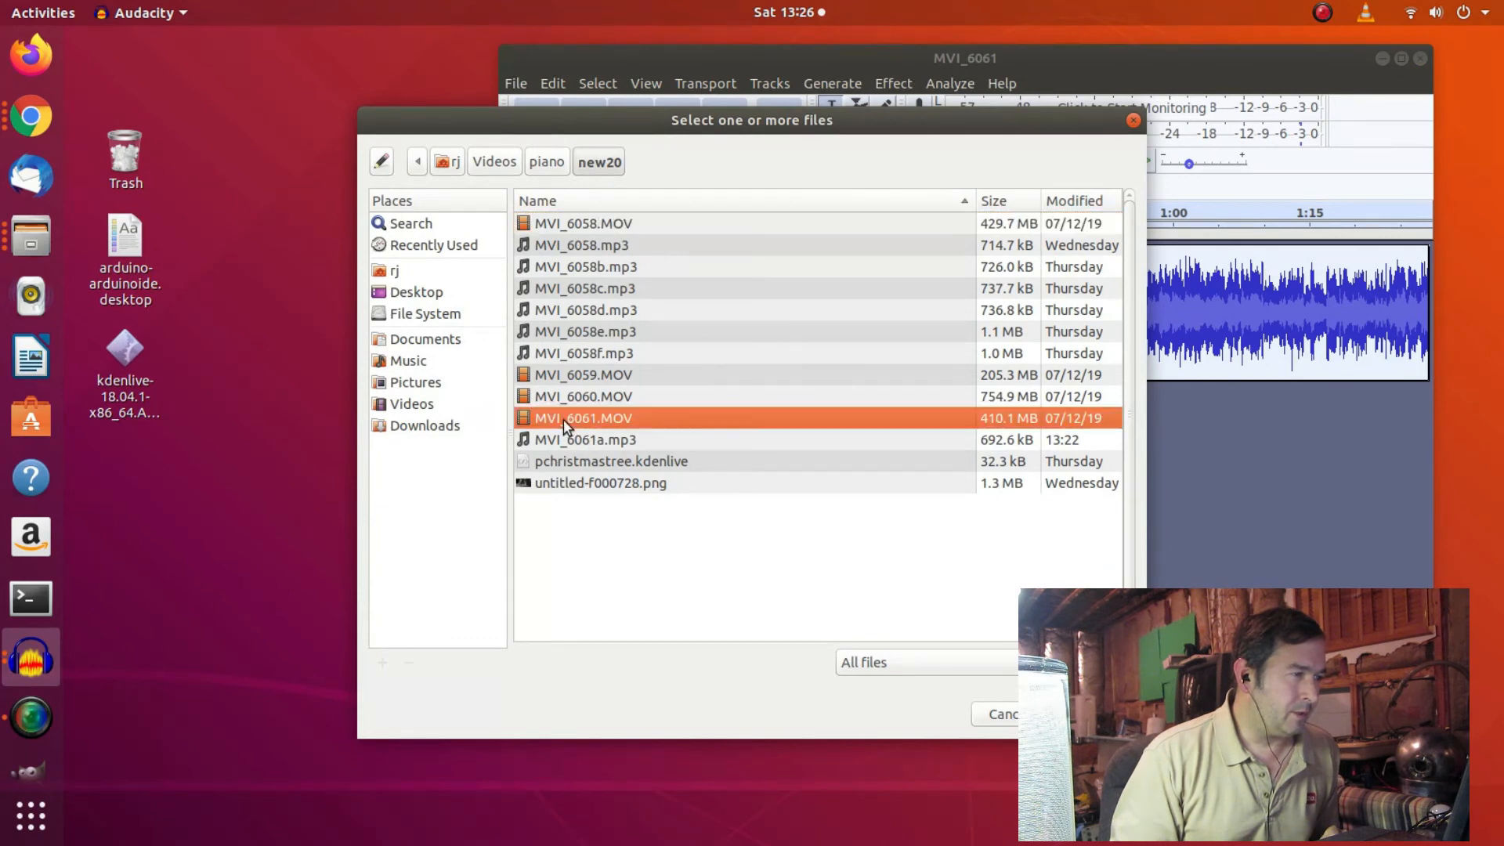
double_click(523, 425)
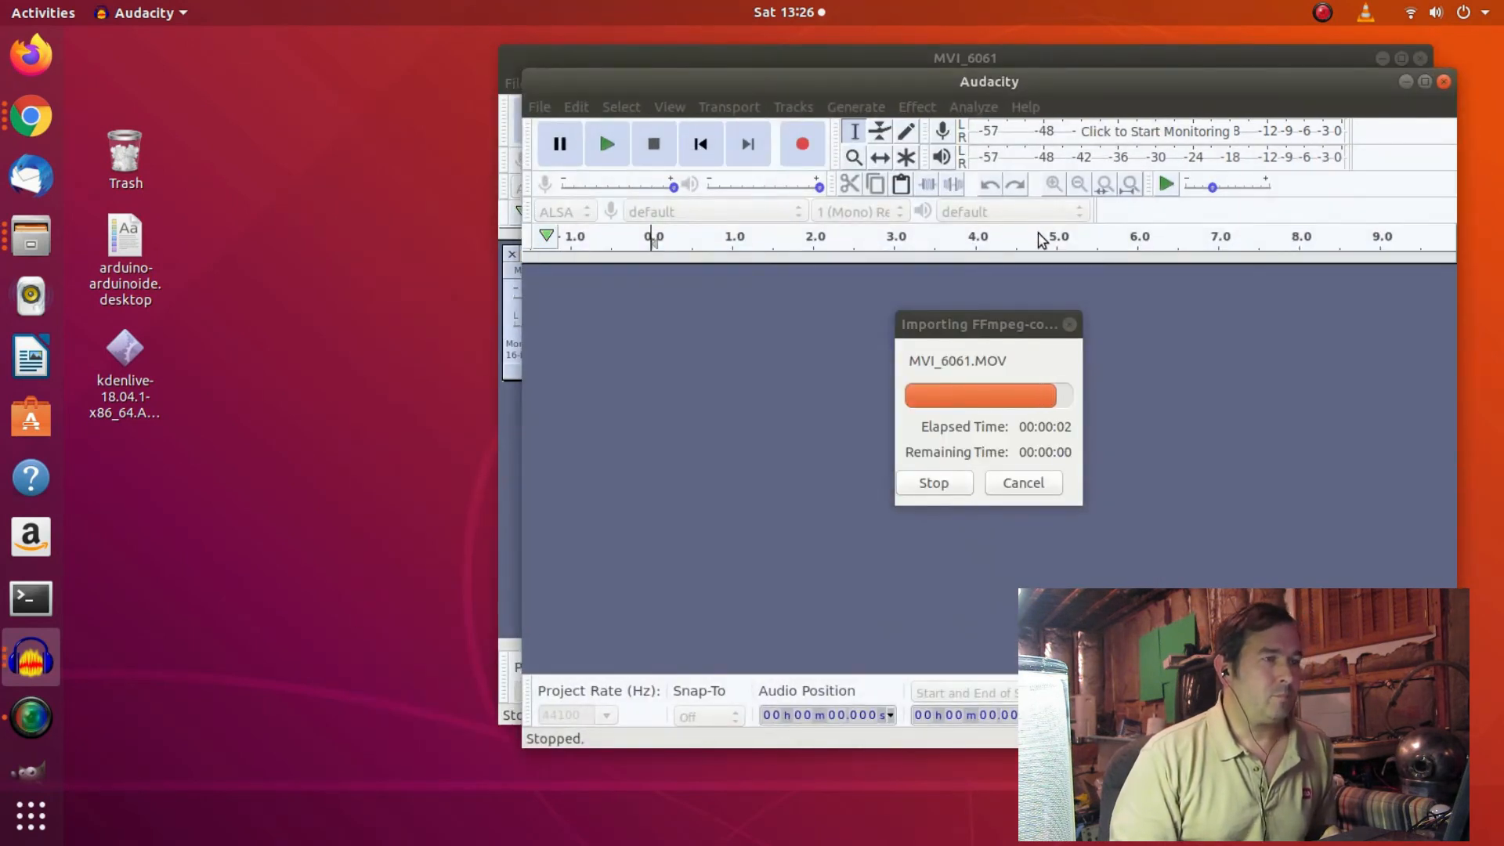
drag(1079, 91, 765, 143)
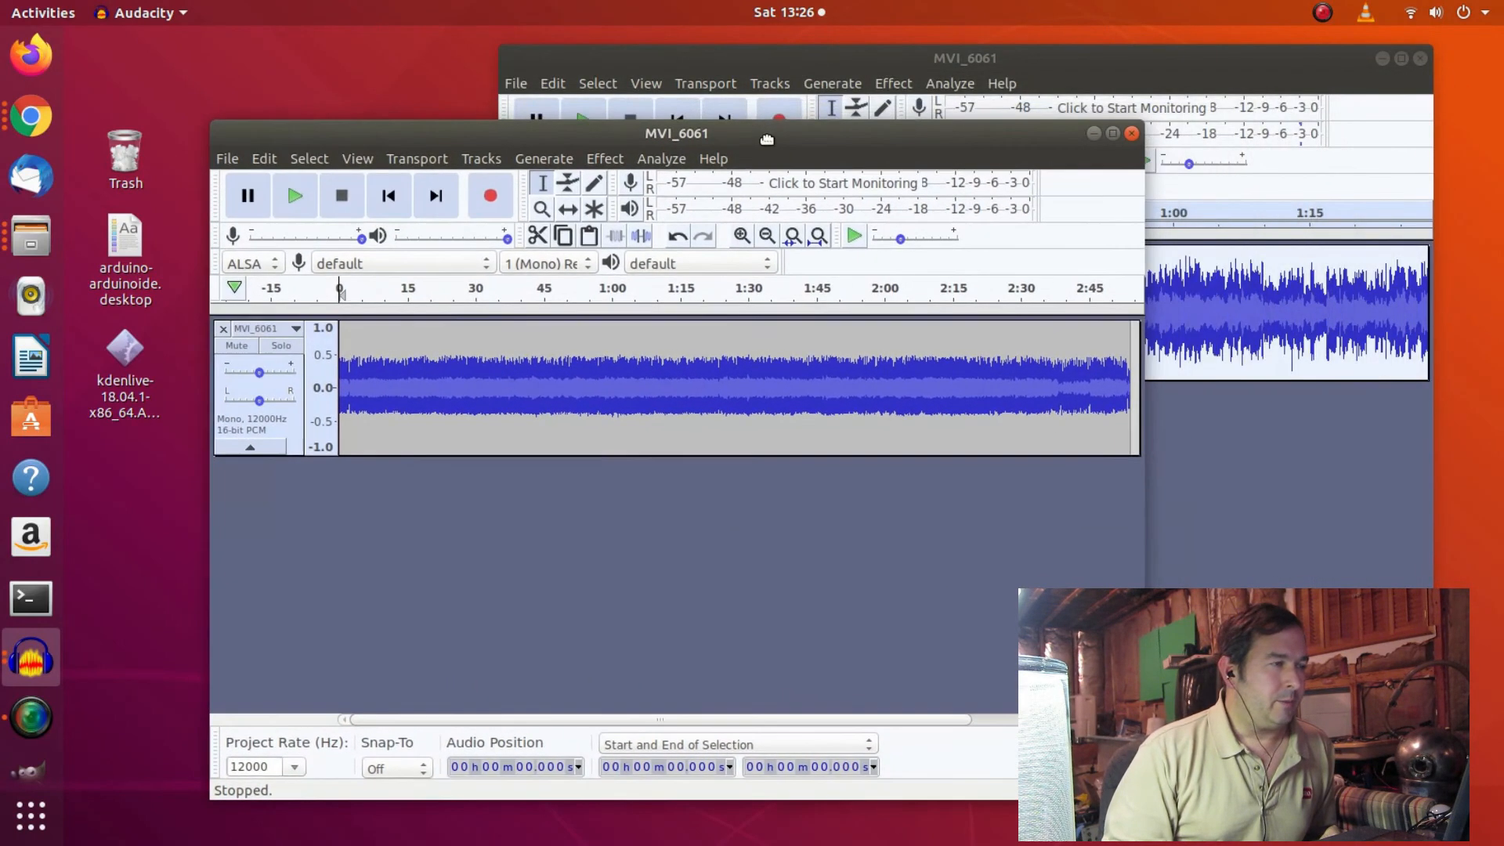
Select the entire original track, plot its frequency spectrum, and shift the analysis window for a clear view.
double_click(734, 360)
click(671, 160)
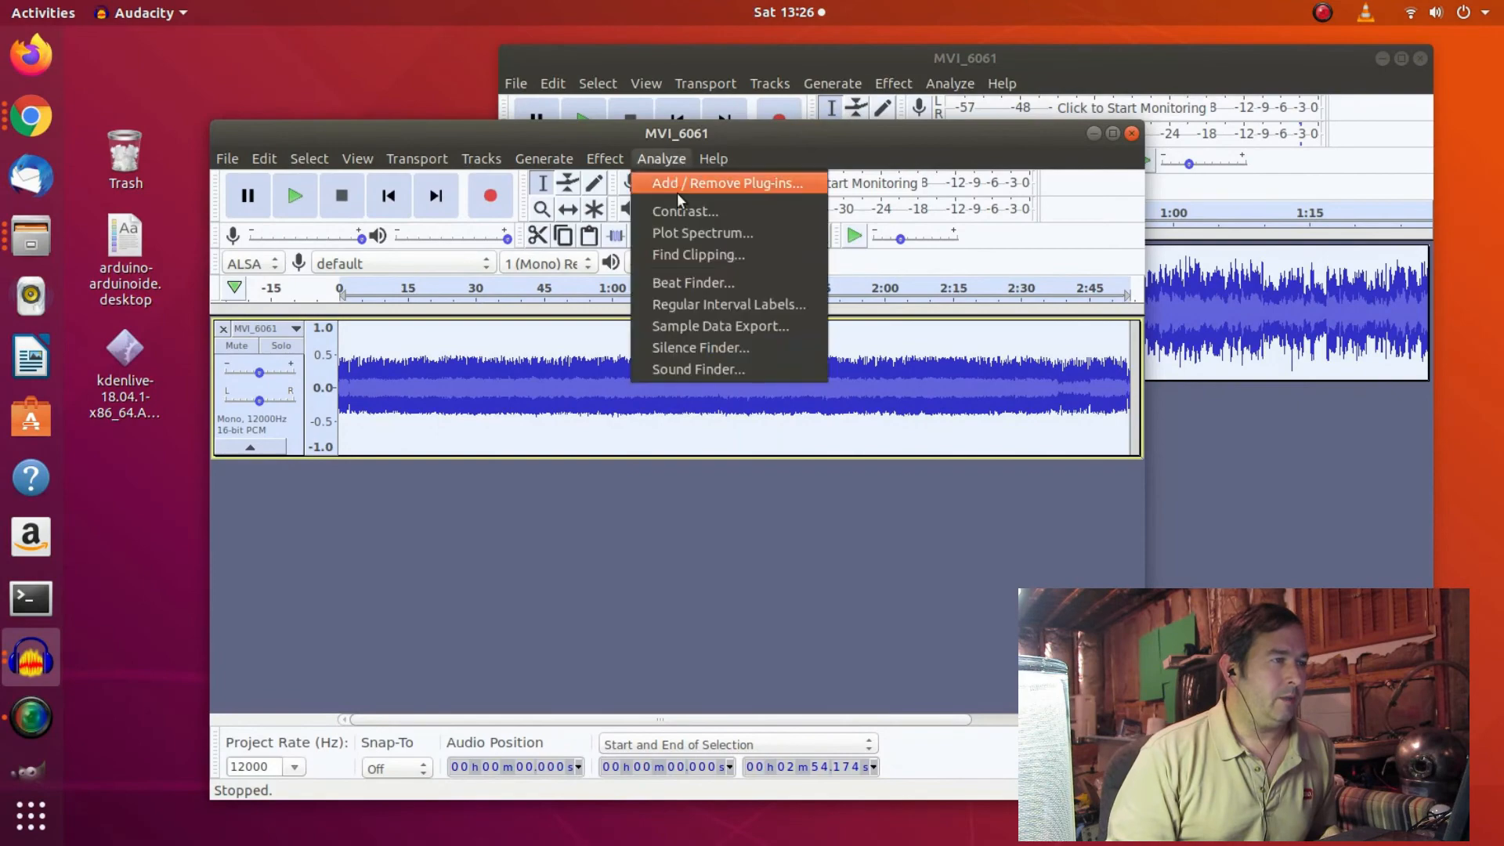
click(702, 234)
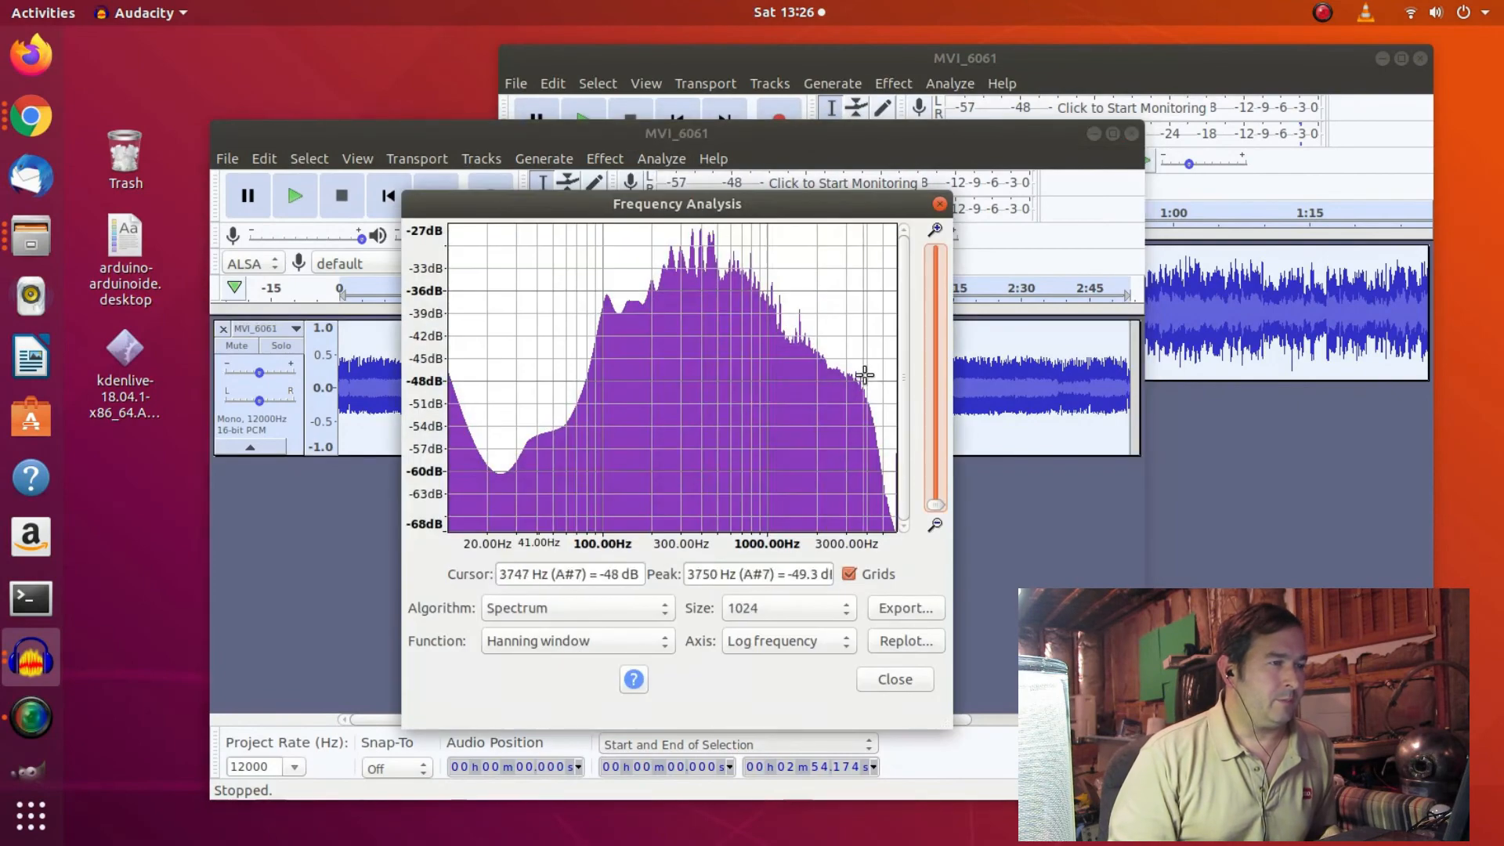
drag(765, 213, 695, 193)
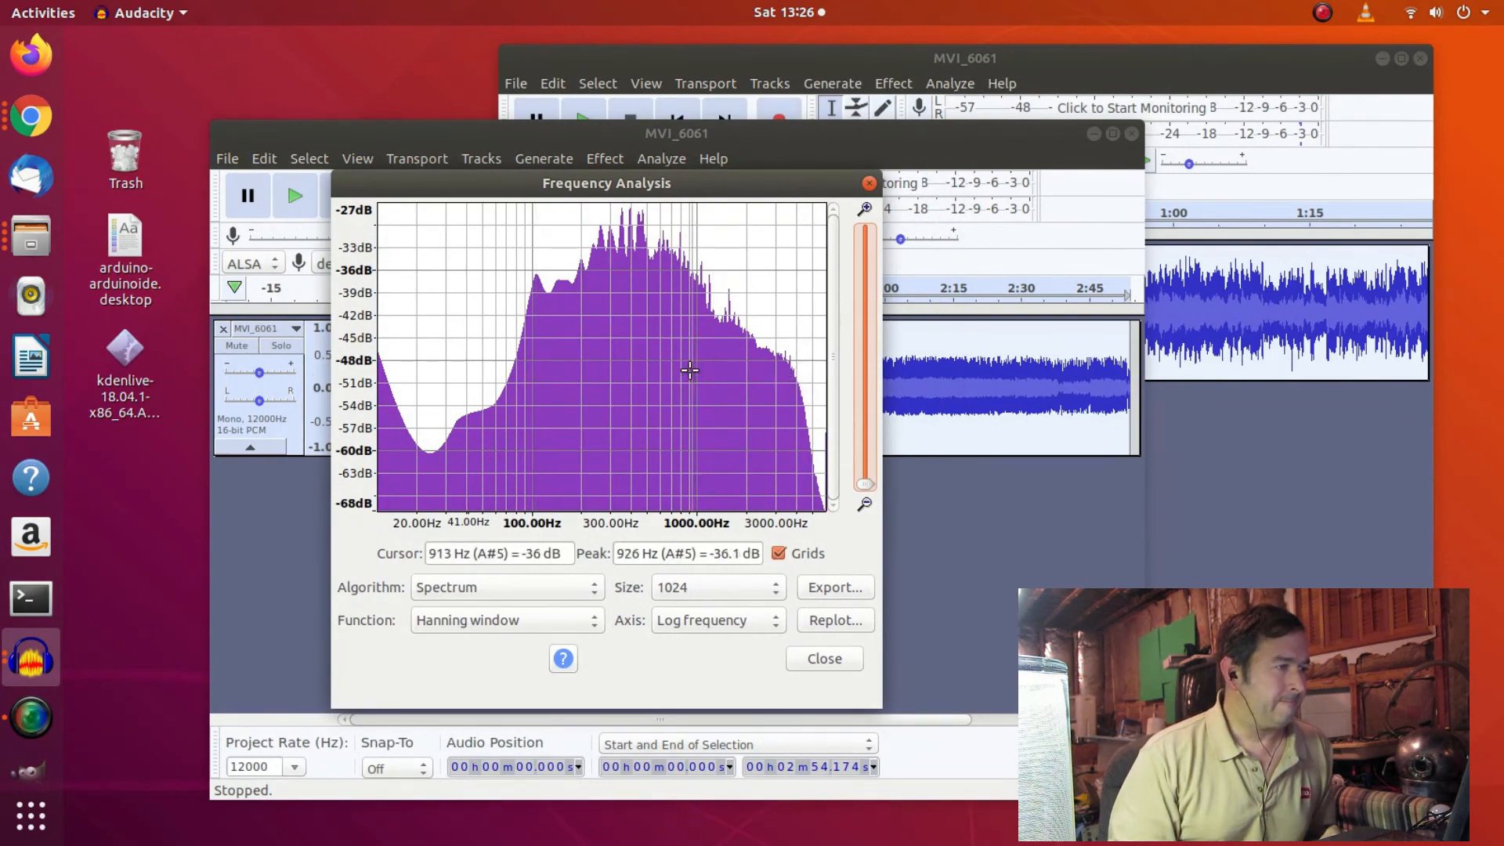
Return to the processed project and plot its track's frequency spectrum again.
click(955, 84)
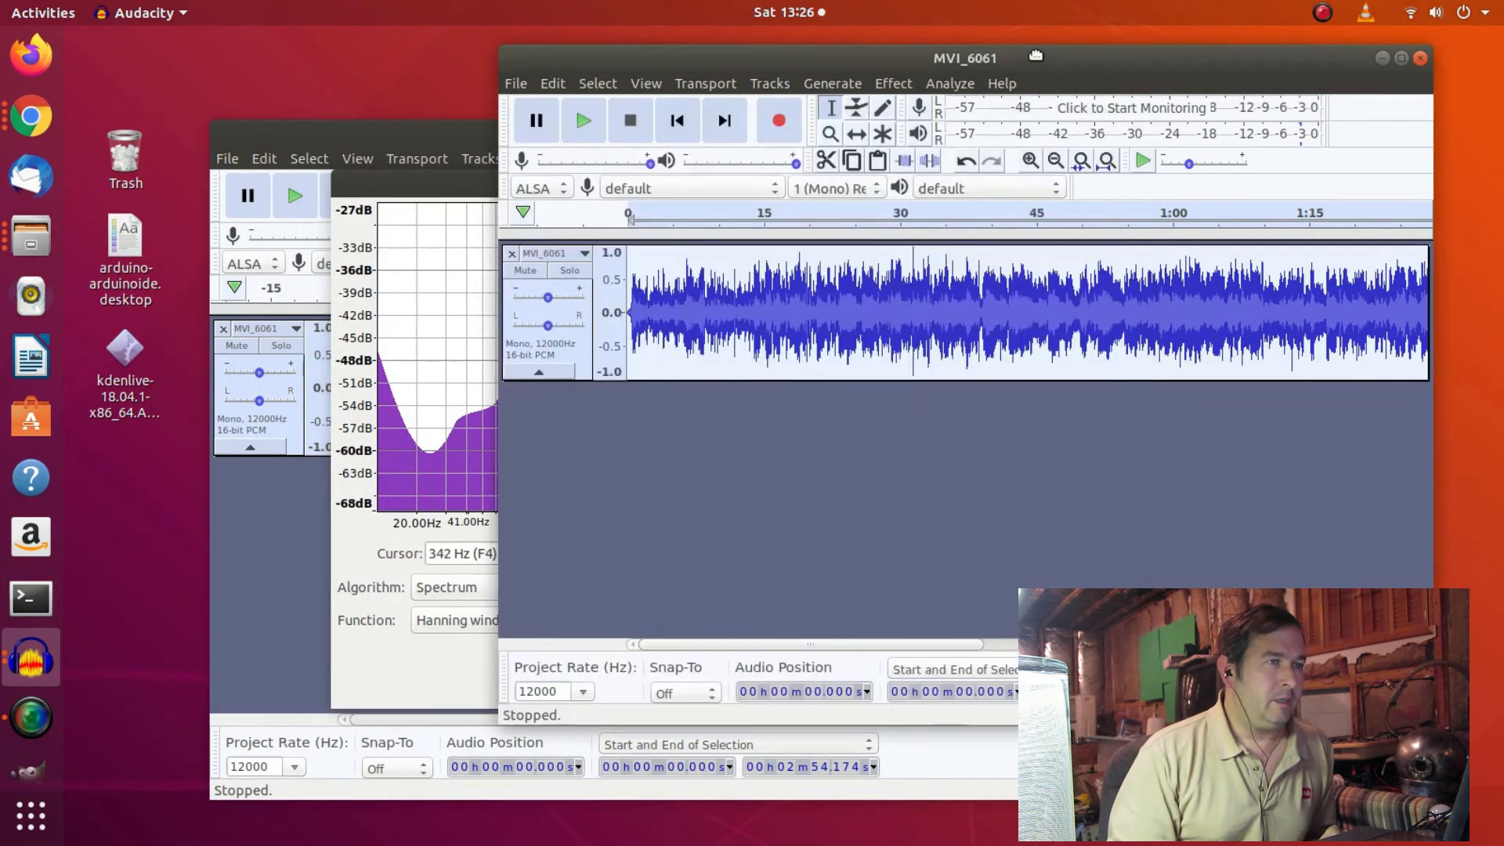
click(957, 85)
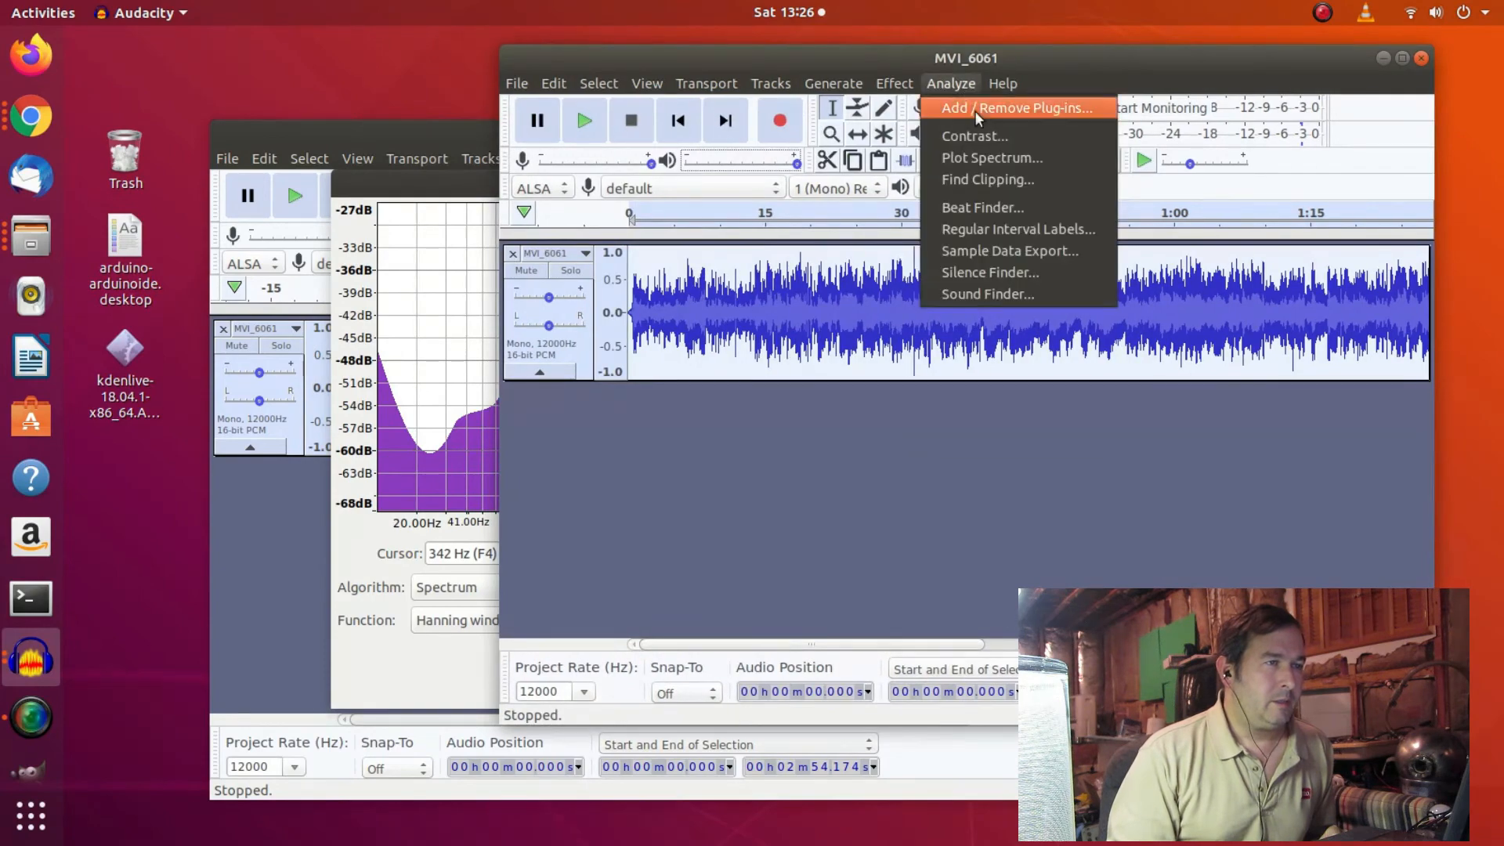
click(990, 160)
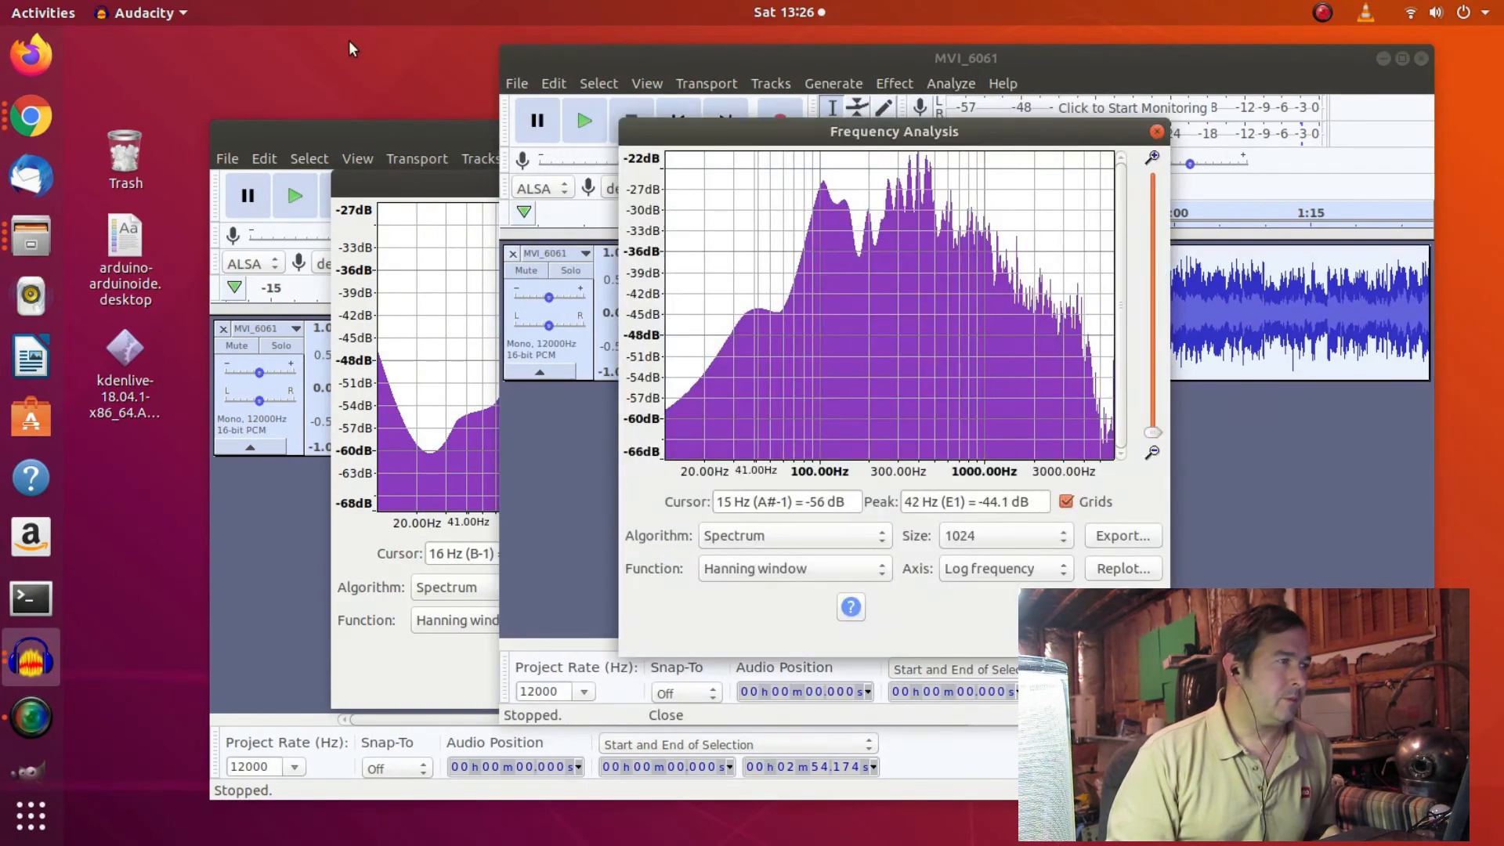
Arrange the original and processed Frequency Analysis windows side by side and compare the two spectra.
drag(415, 136, 274, 104)
drag(613, 180, 490, 158)
drag(834, 109, 449, 79)
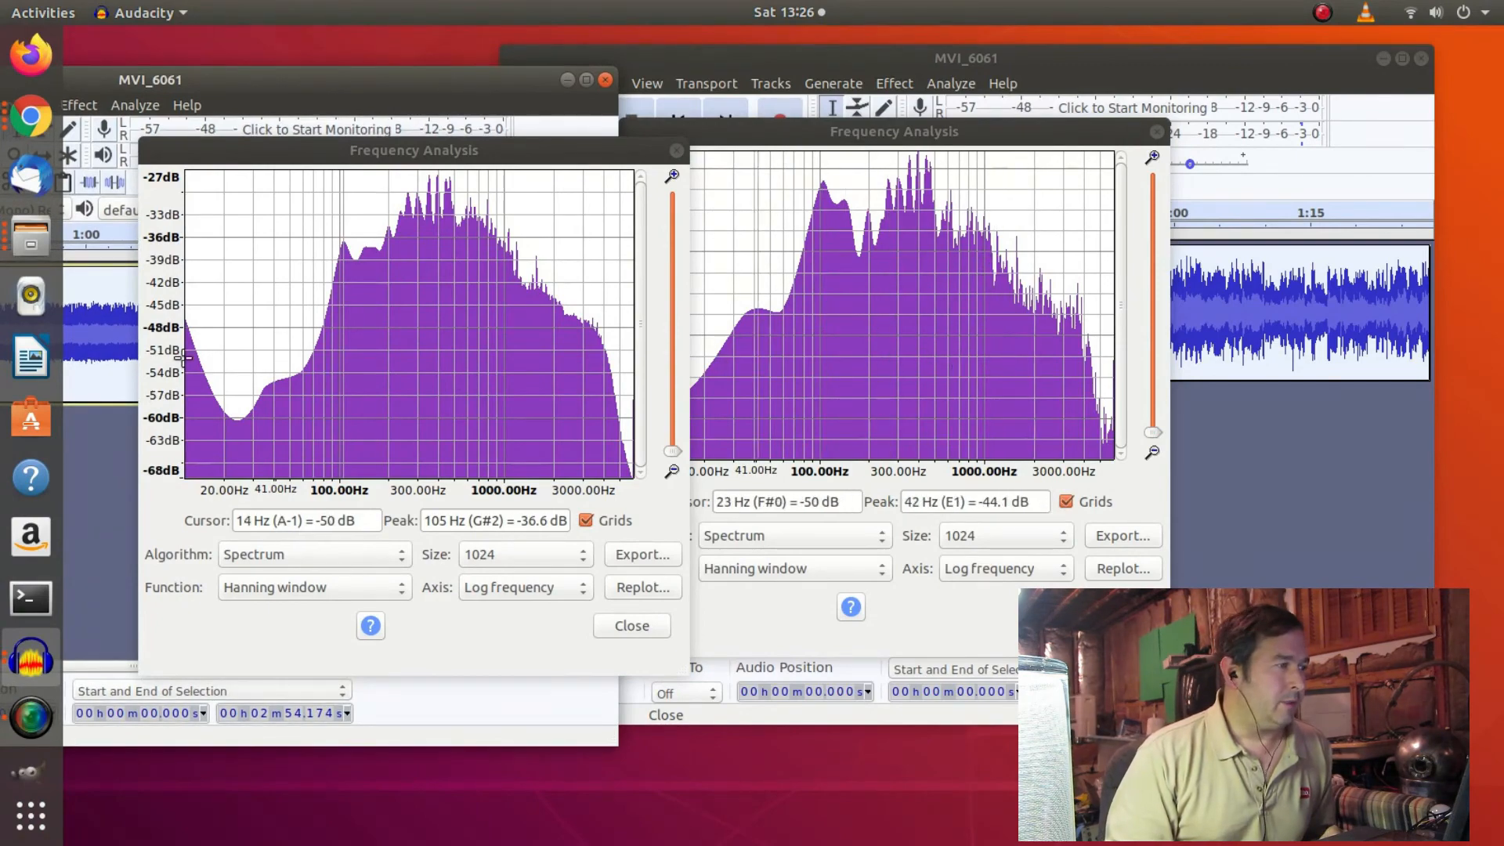
drag(484, 149, 431, 130)
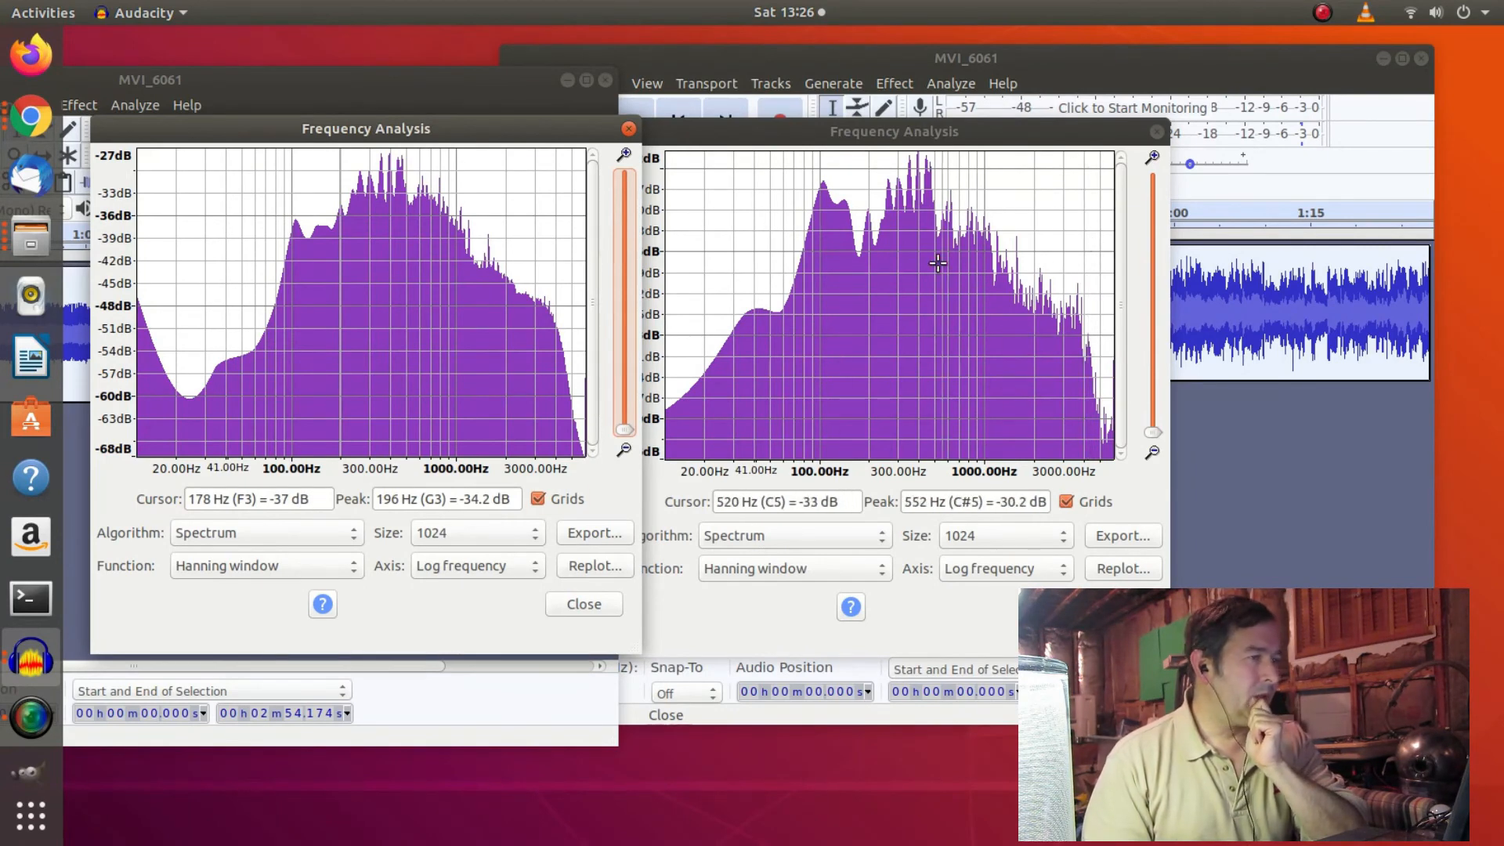
drag(809, 125, 841, 120)
click(454, 122)
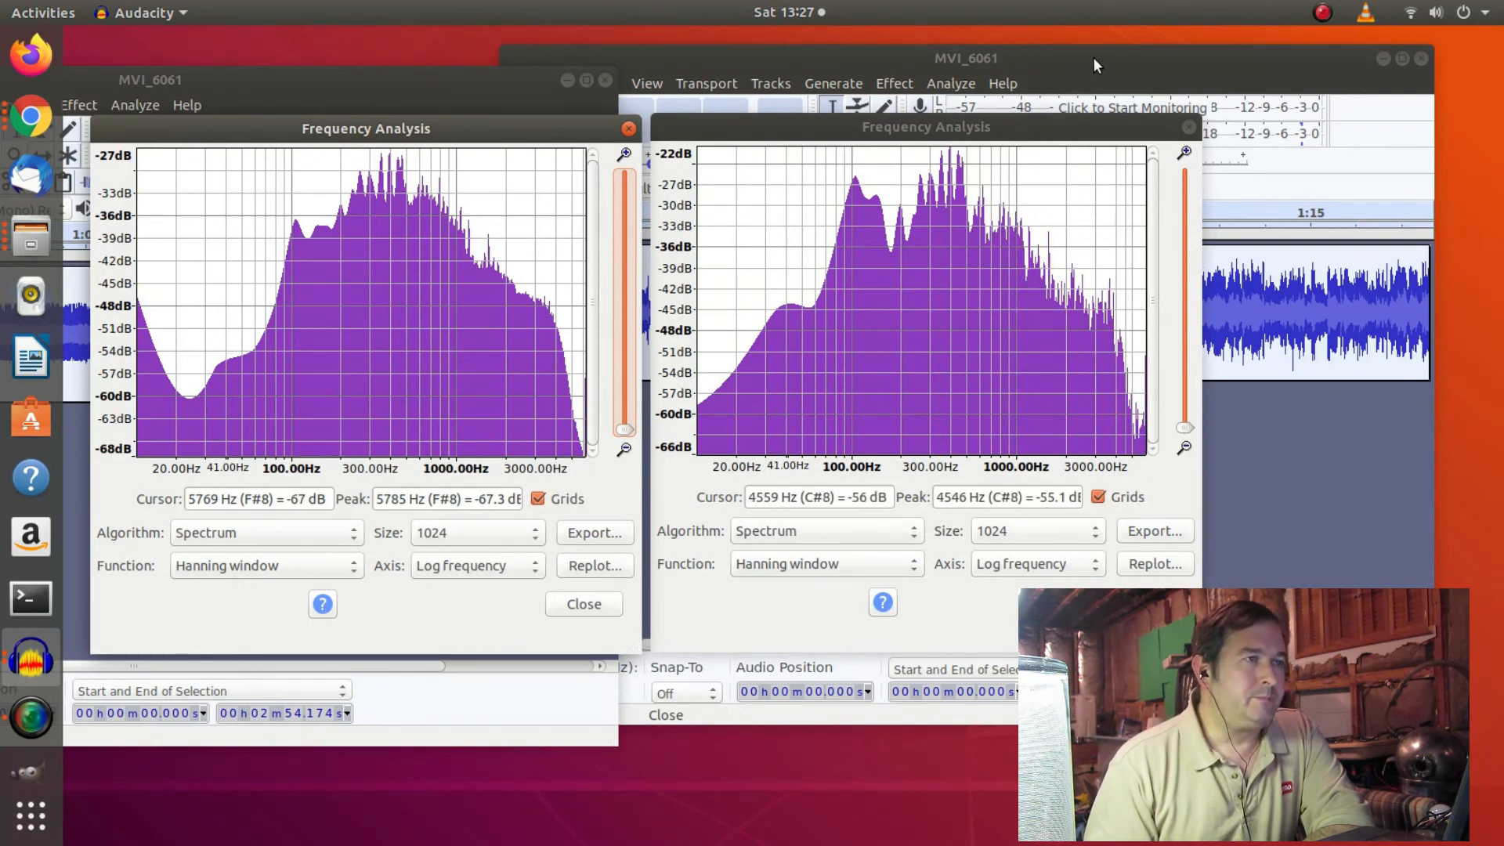
Close the processed track's frequency analysis, listen from the start and from about 0:20, and stop playback.
click(1242, 58)
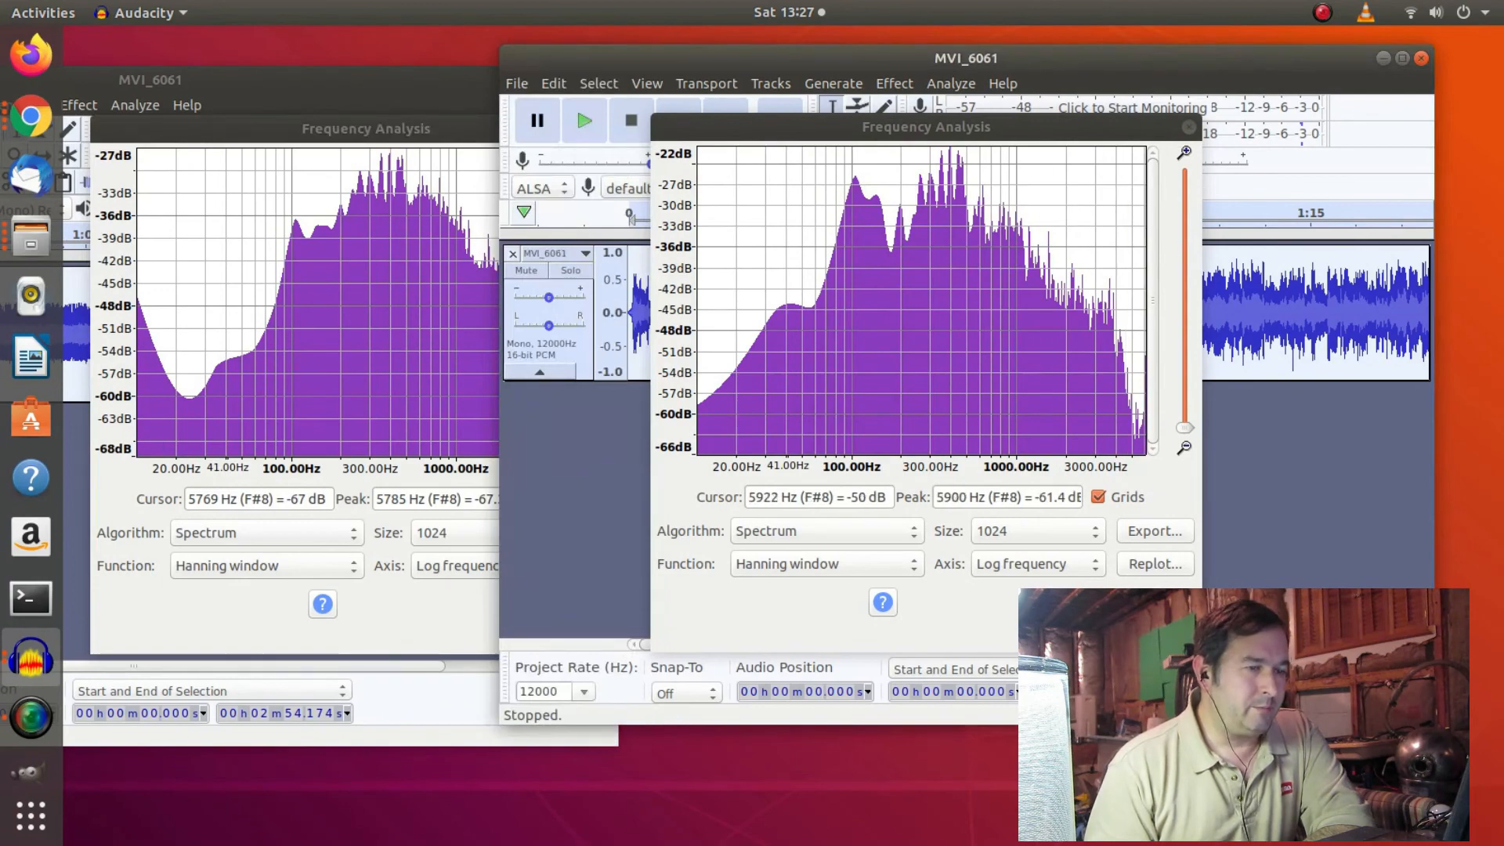
click(1154, 601)
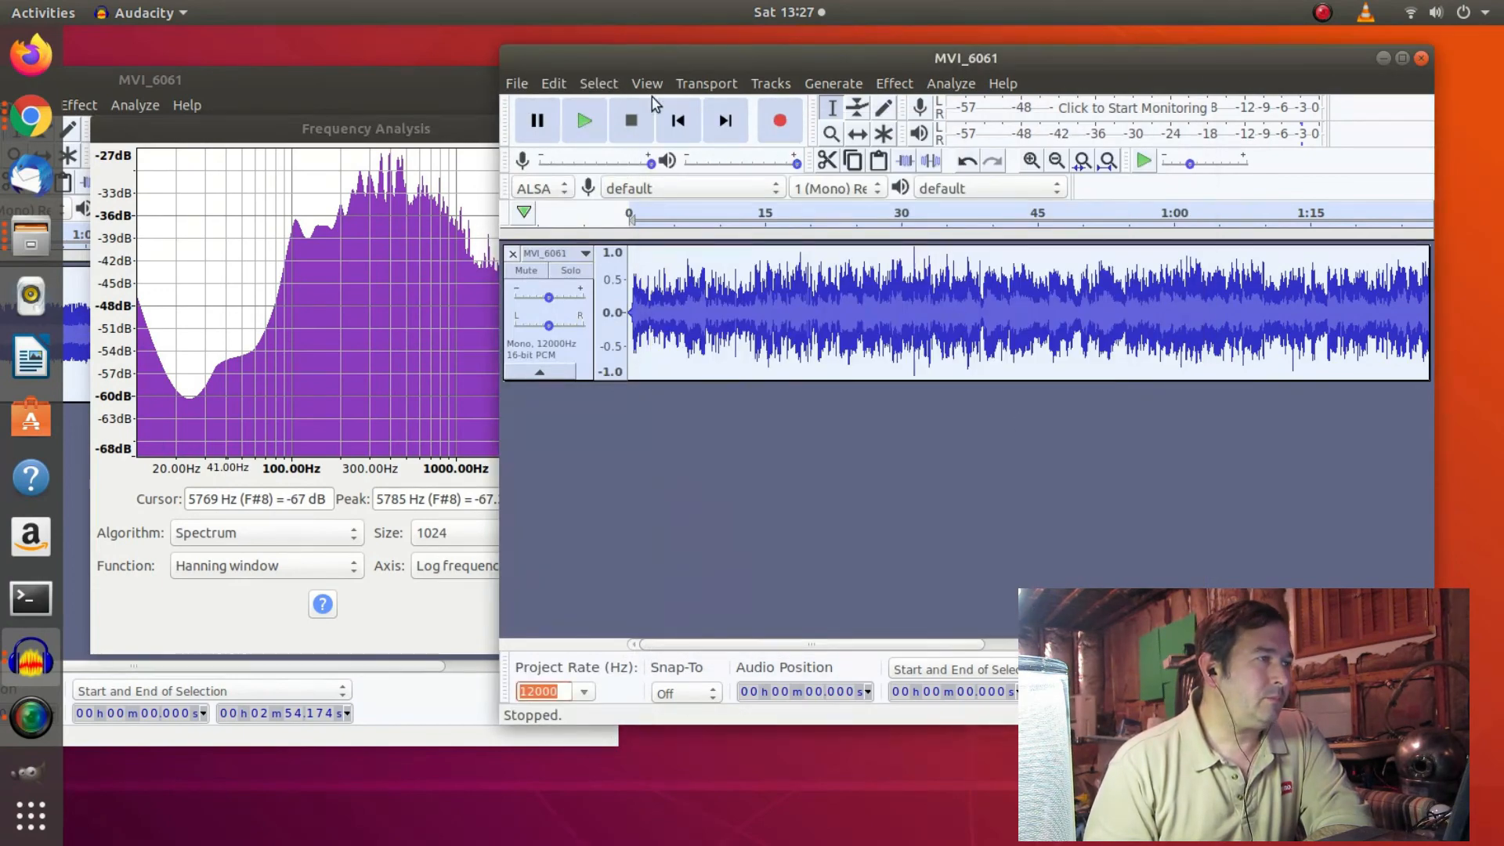
click(584, 122)
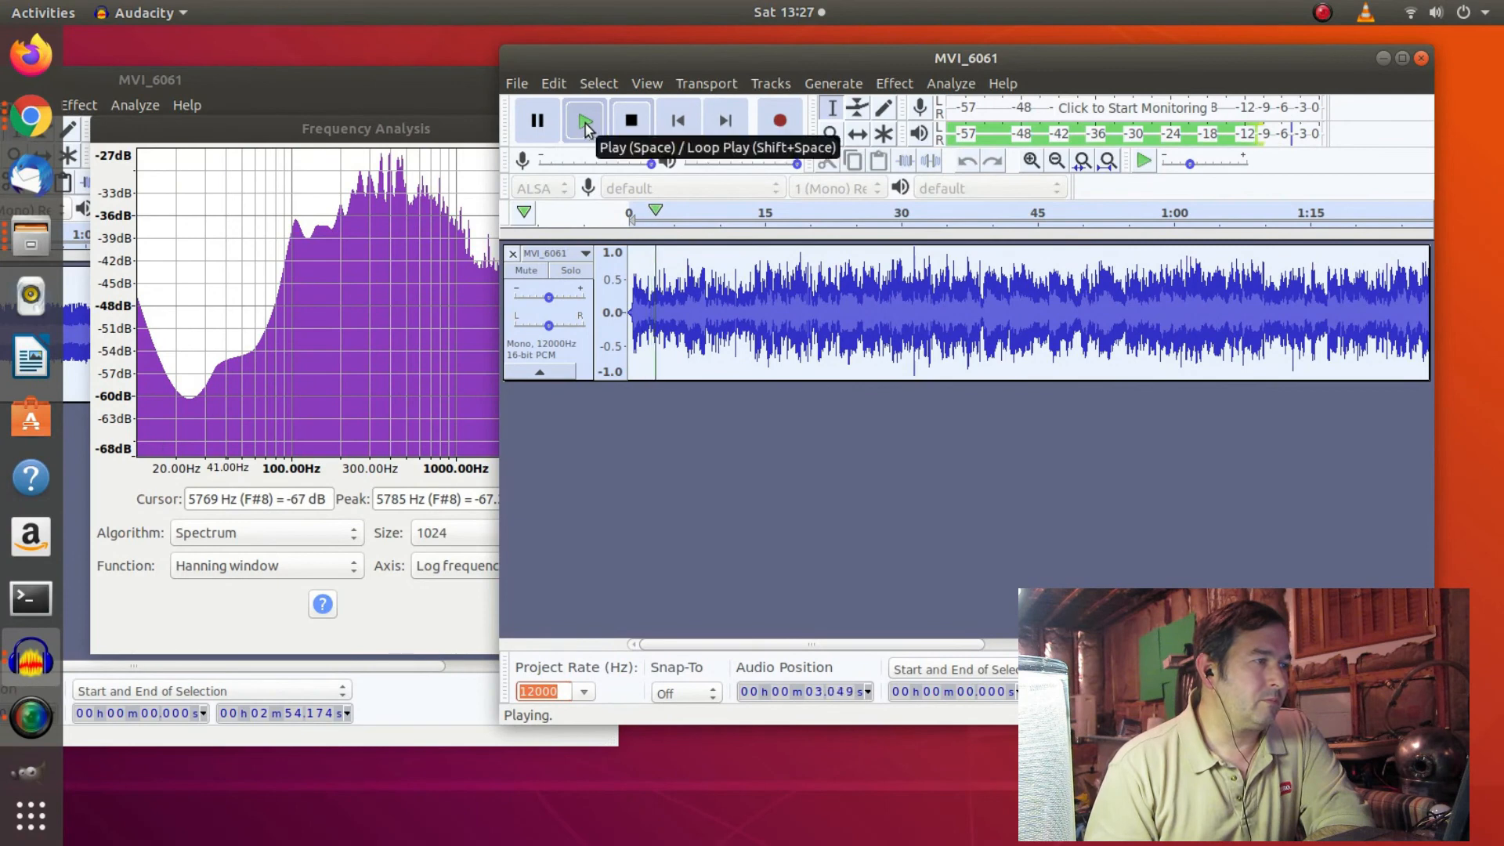
click(807, 228)
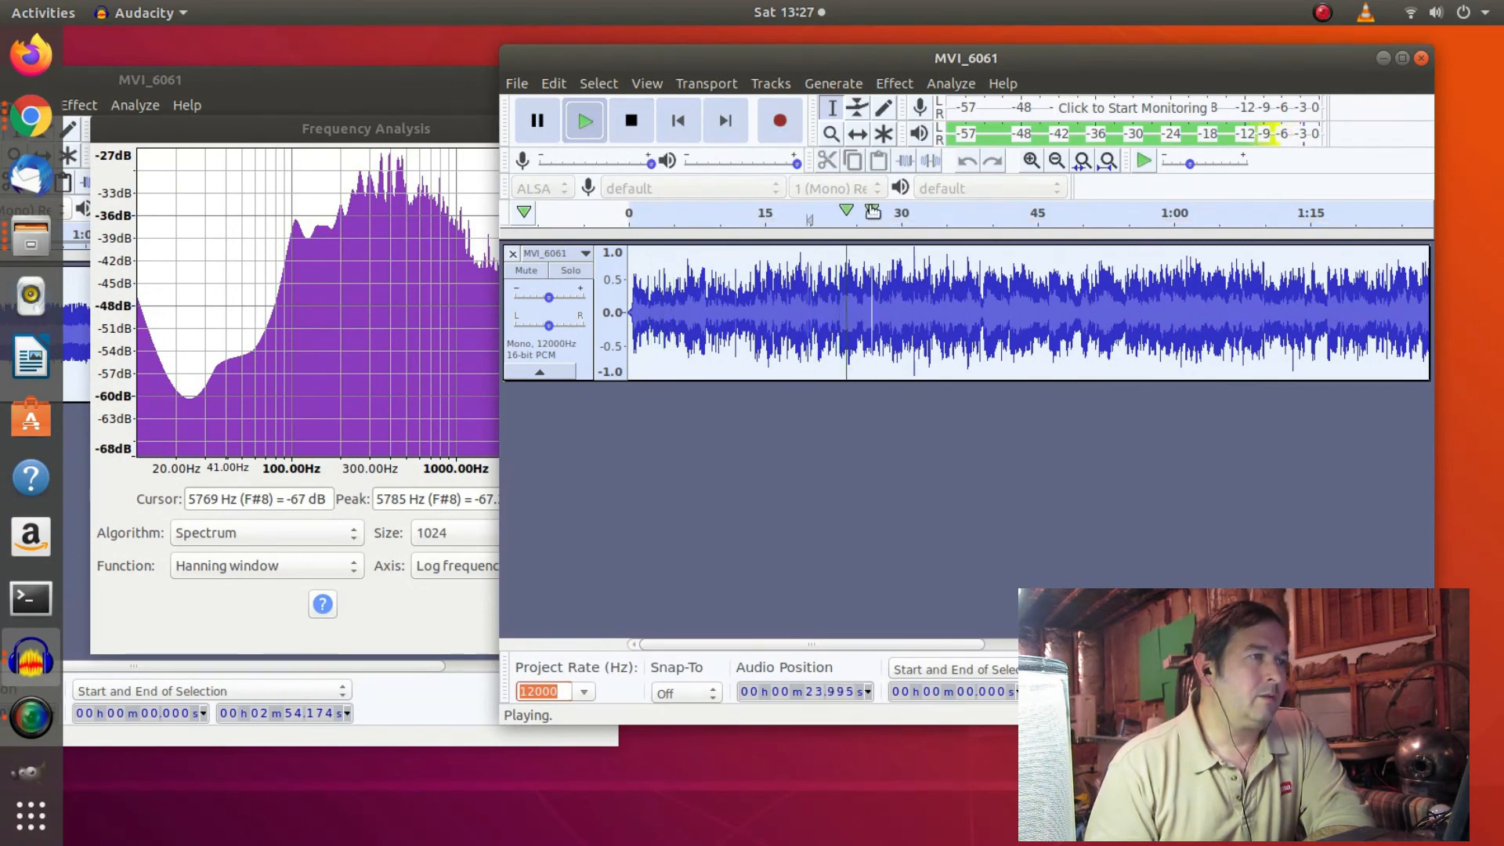
click(632, 122)
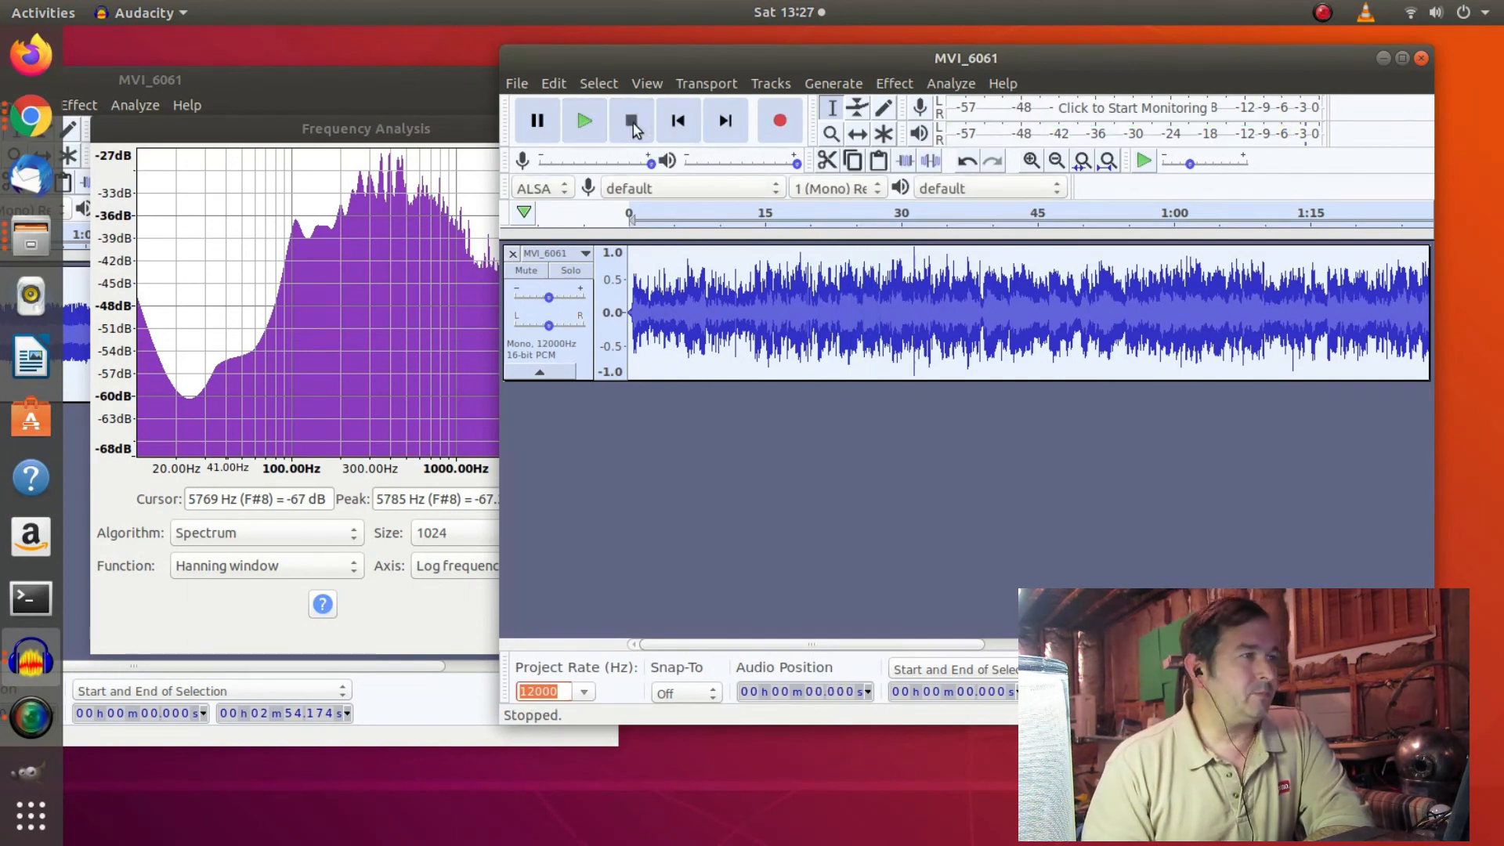
Open the Equalization effect for the processed track and shift the start of the high-frequency roll-off to about 1200 Hz.
click(949, 82)
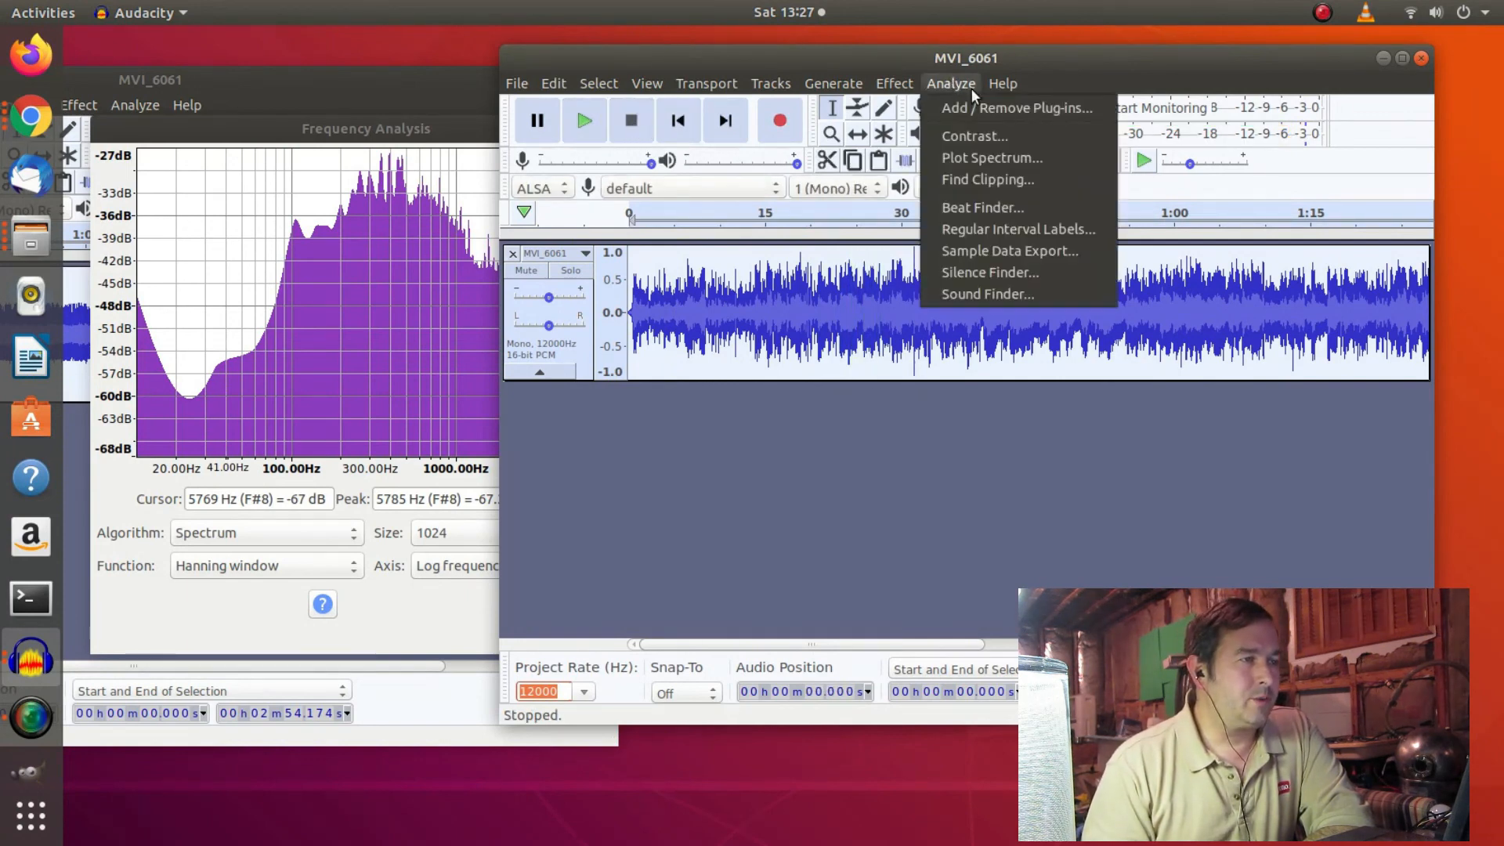
mouse_move(901, 87)
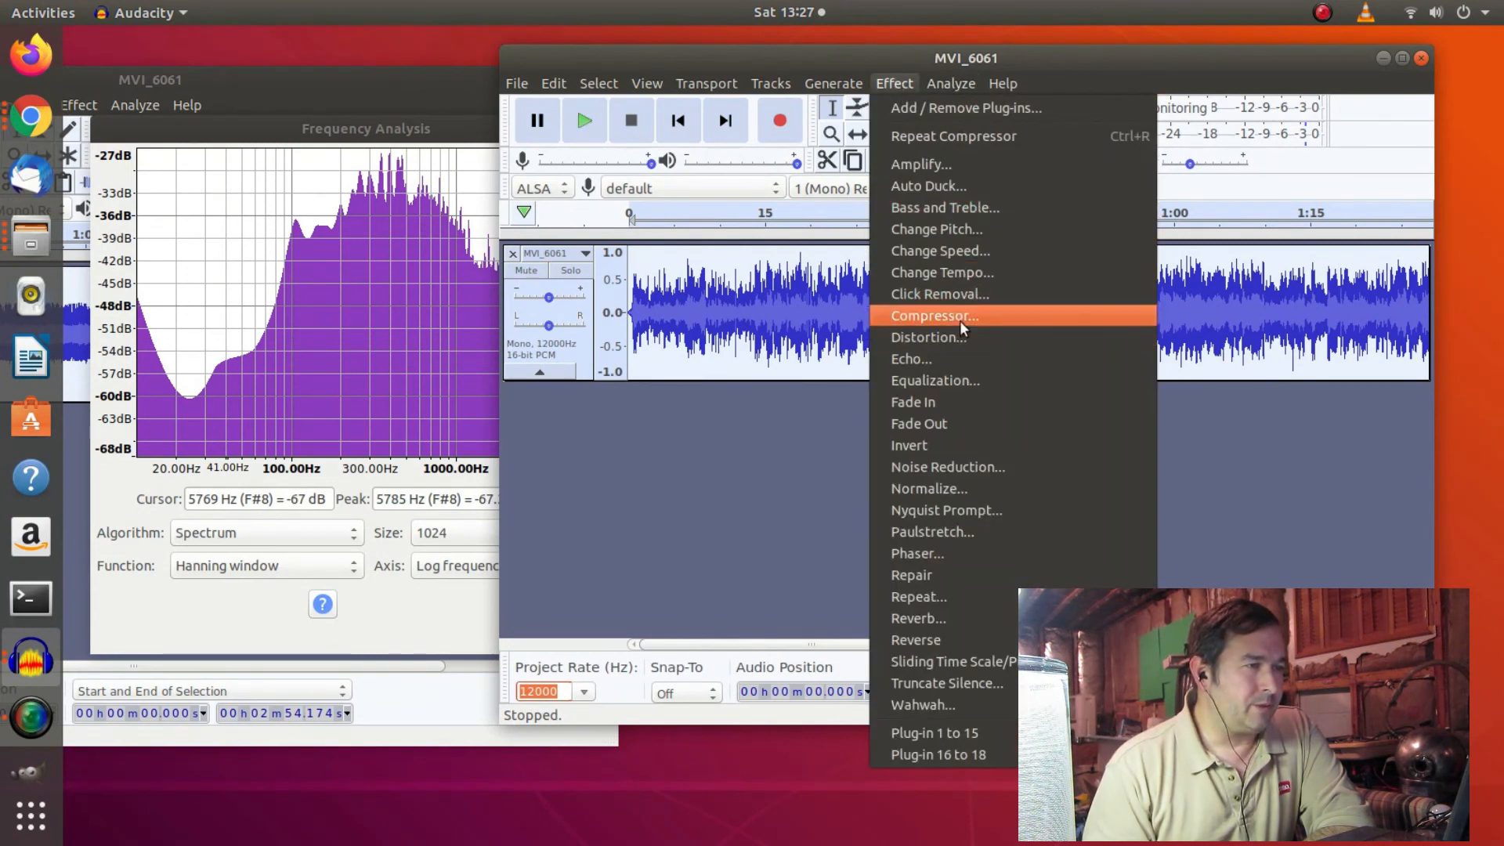
click(976, 380)
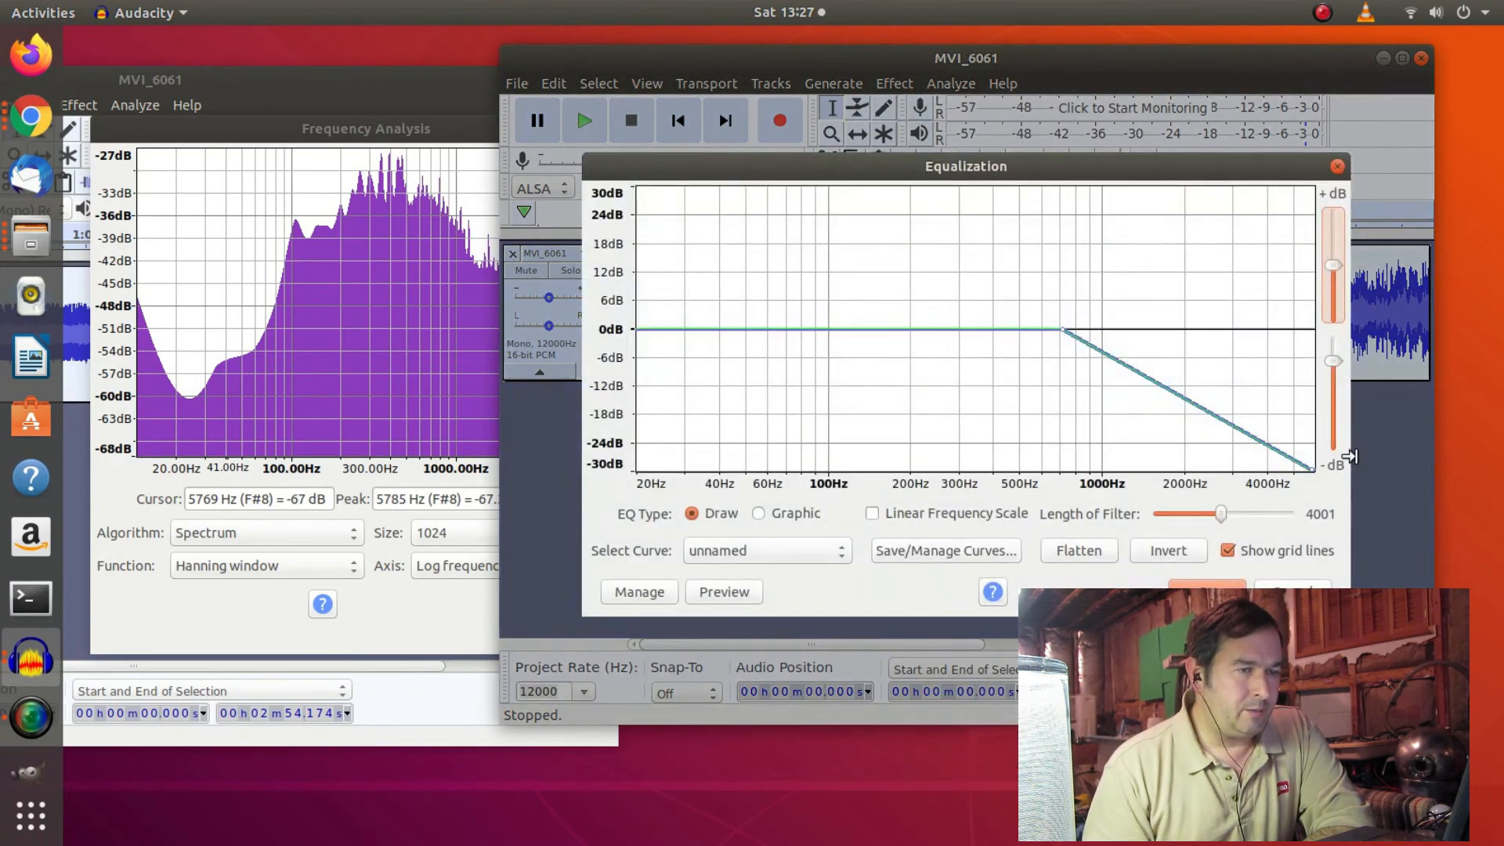
mouse_move(1314, 470)
mouse_down()
mouse_move(1319, 329)
mouse_move(1269, 442)
mouse_move(1304, 466)
mouse_up()
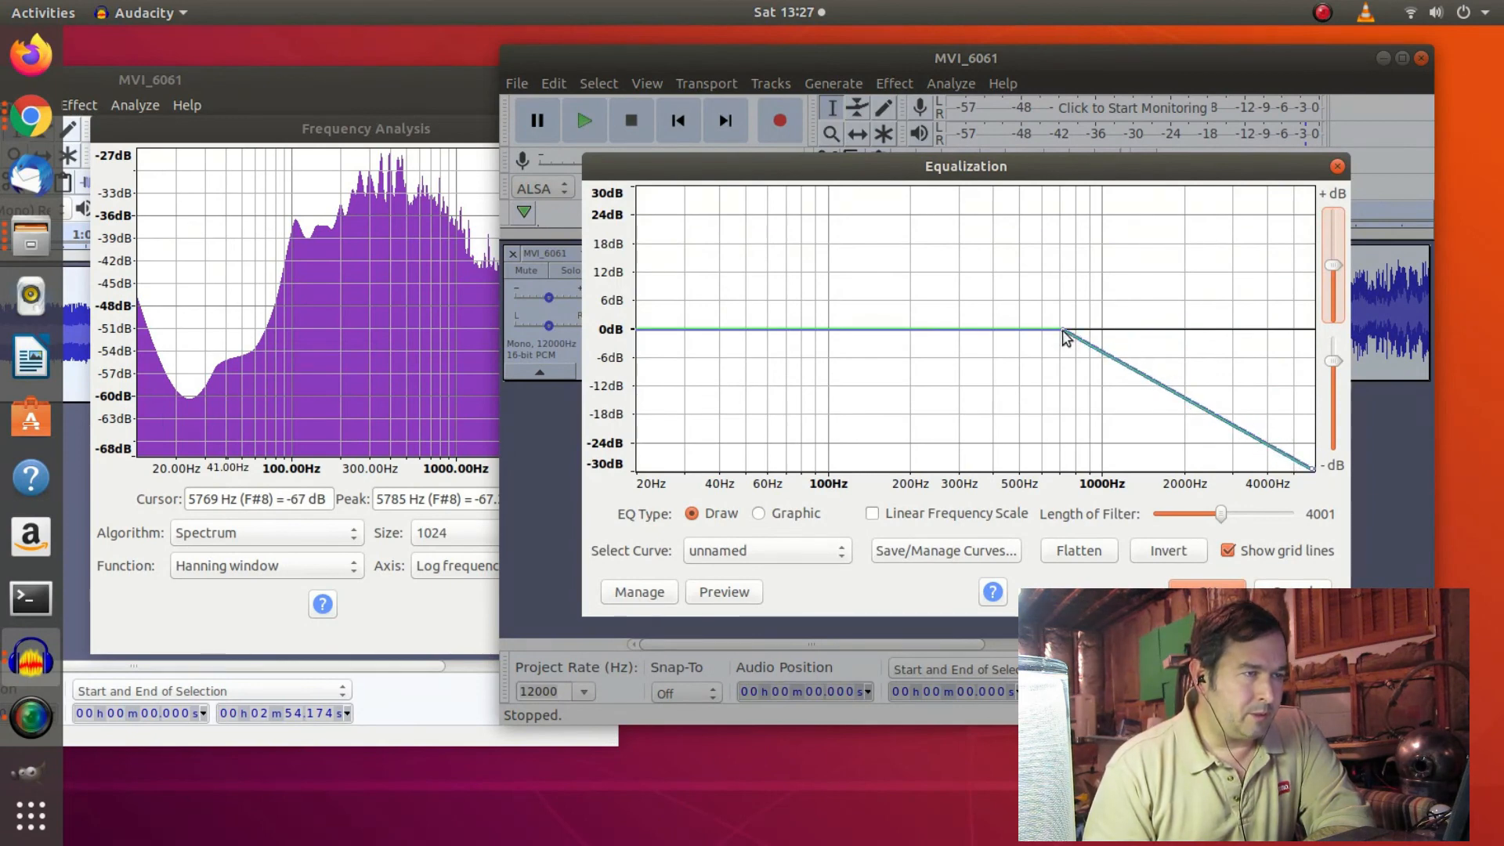
drag(1066, 337, 1120, 334)
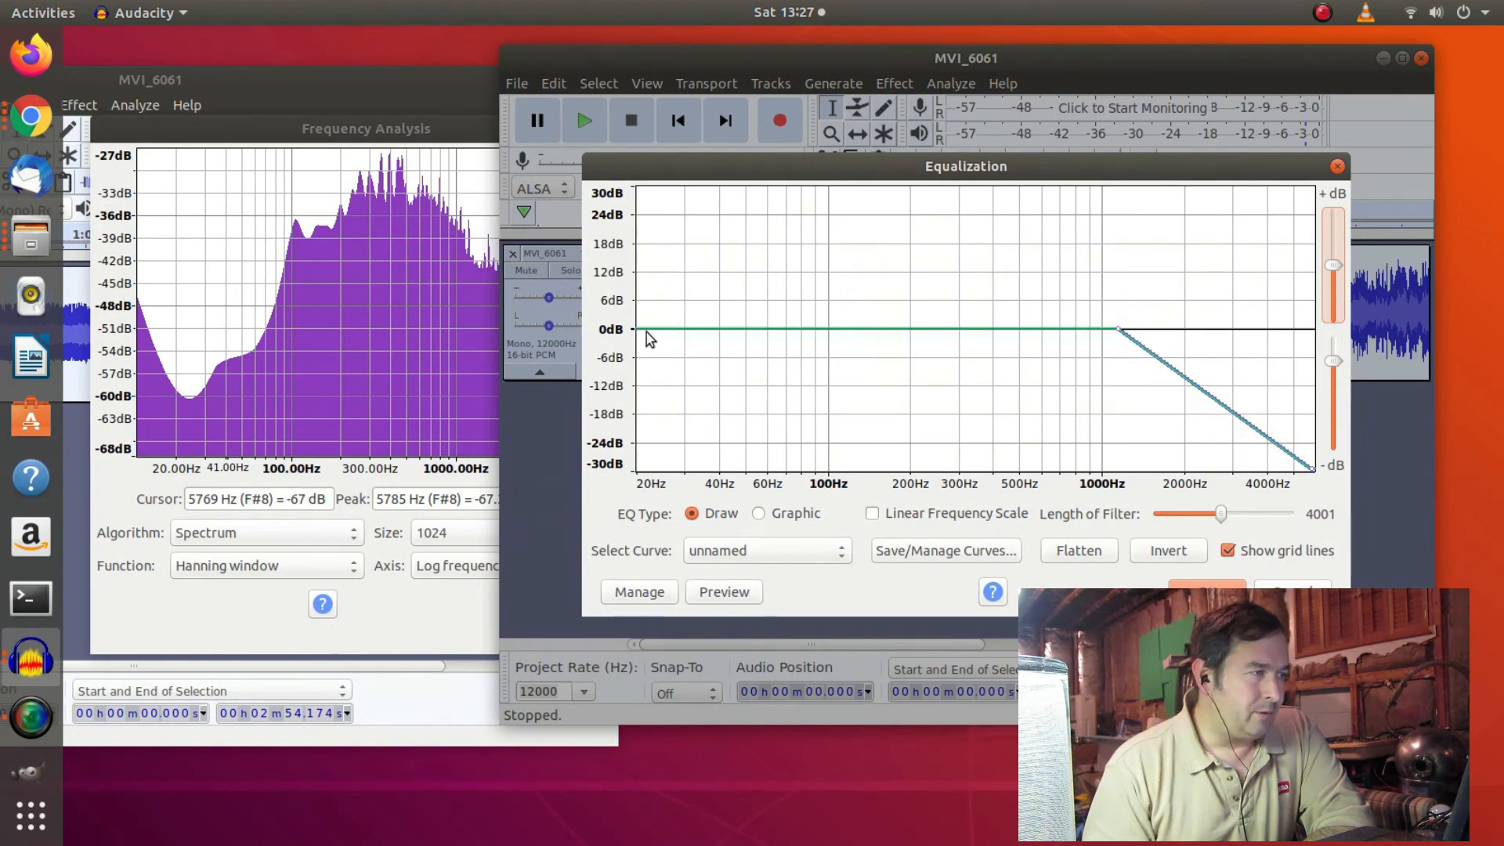
Add a low-frequency roll-off to the equalization curve, from 0 dB at about 40 Hz down to -30 dB near 20 Hz, and apply it.
click(712, 334)
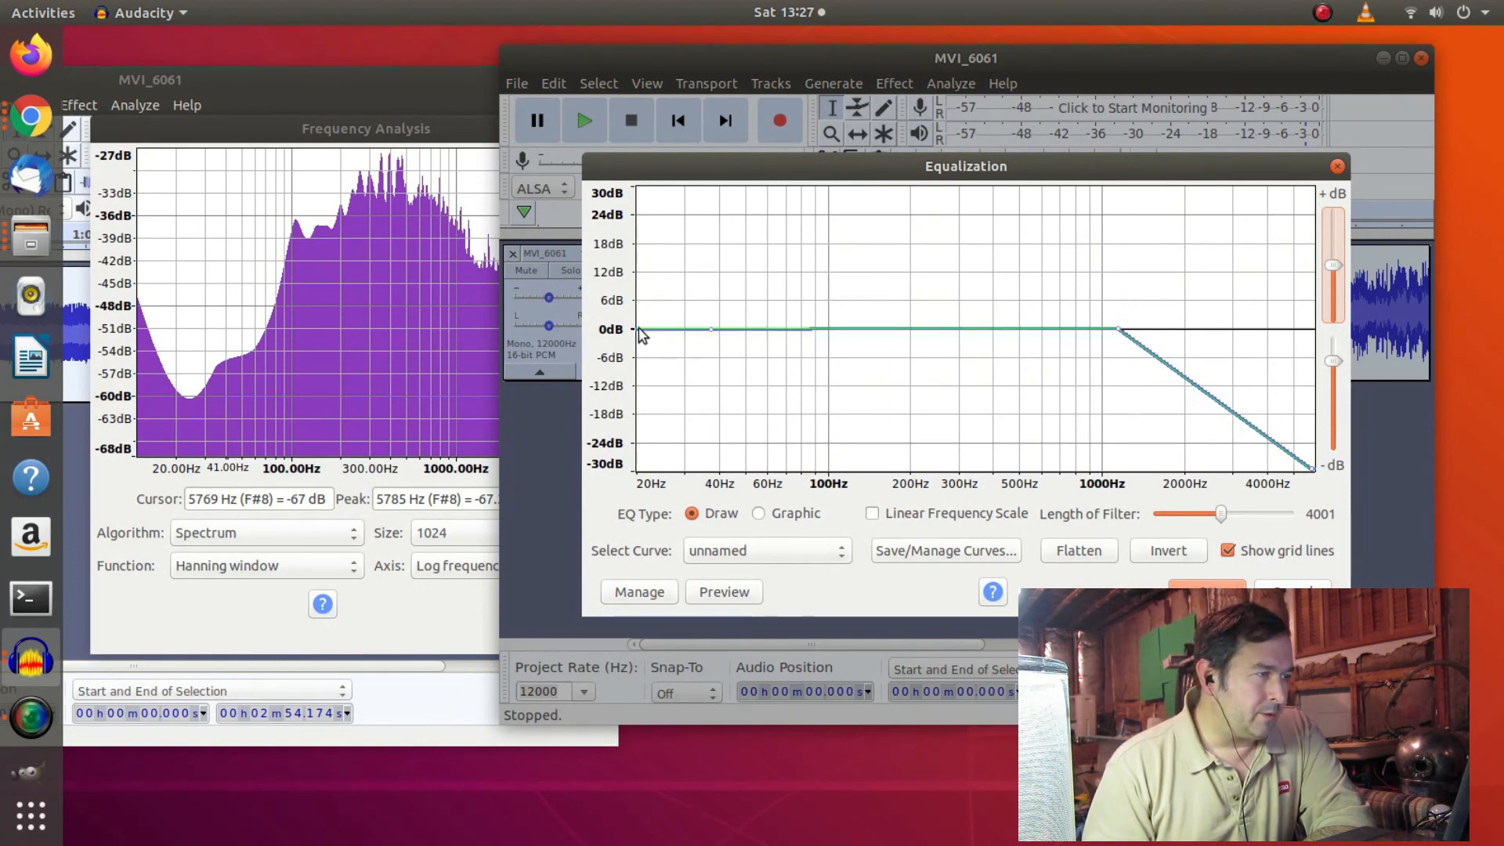
drag(712, 334, 766, 327)
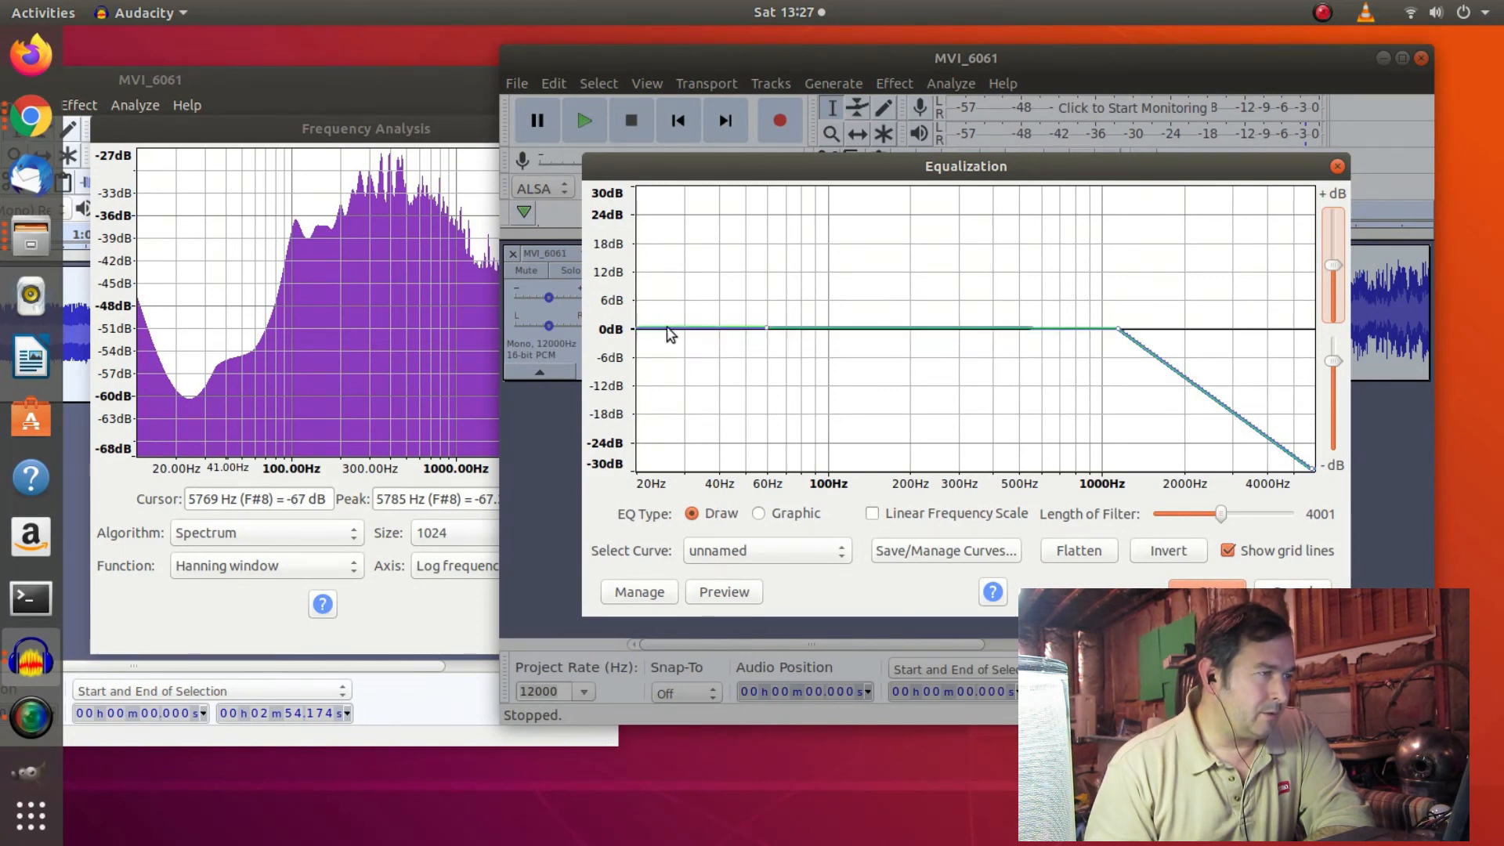
drag(646, 336, 641, 476)
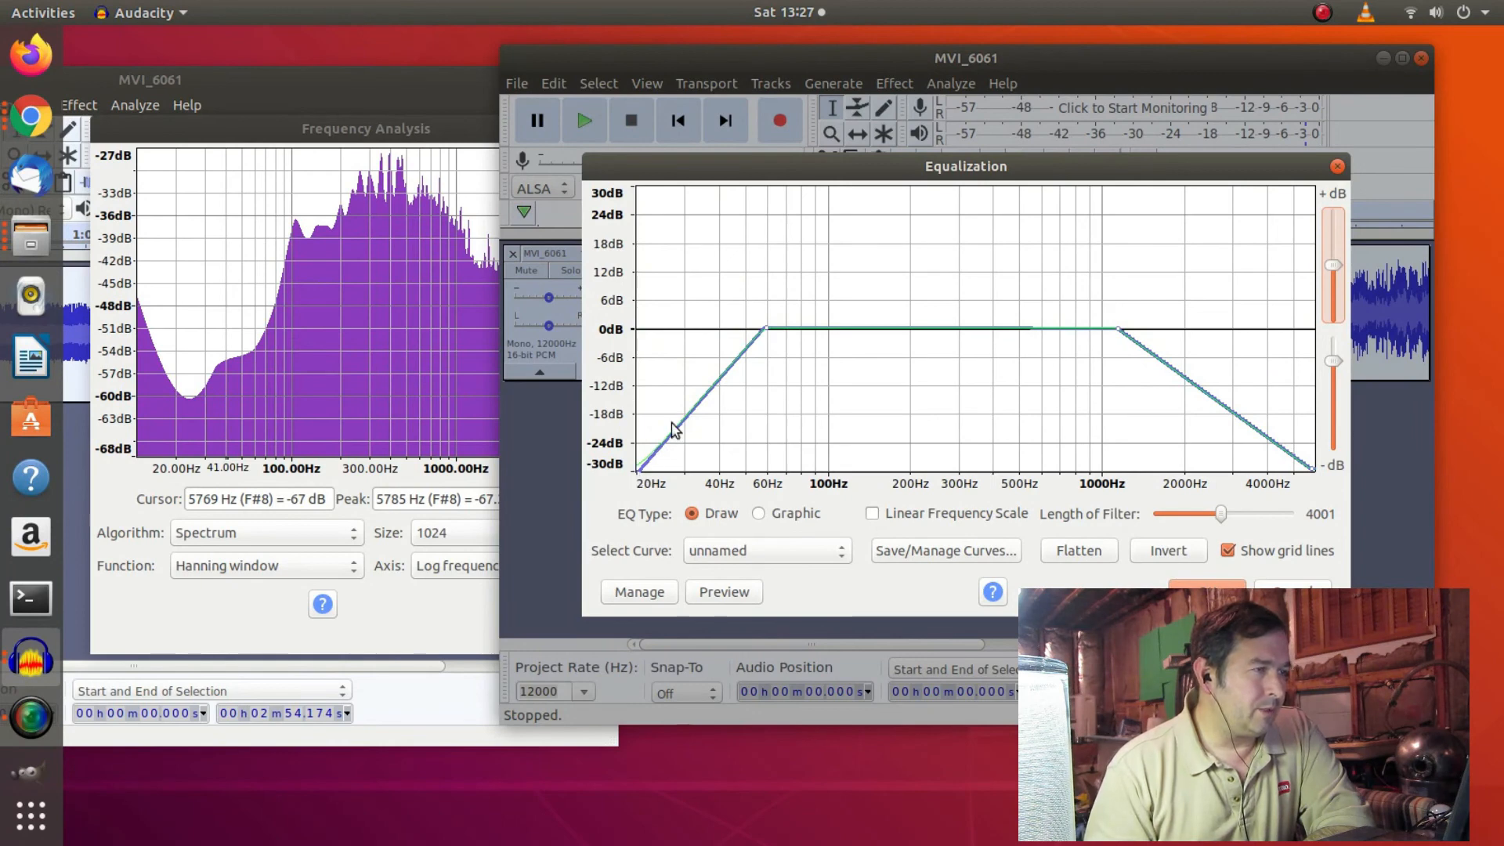
drag(767, 330, 716, 329)
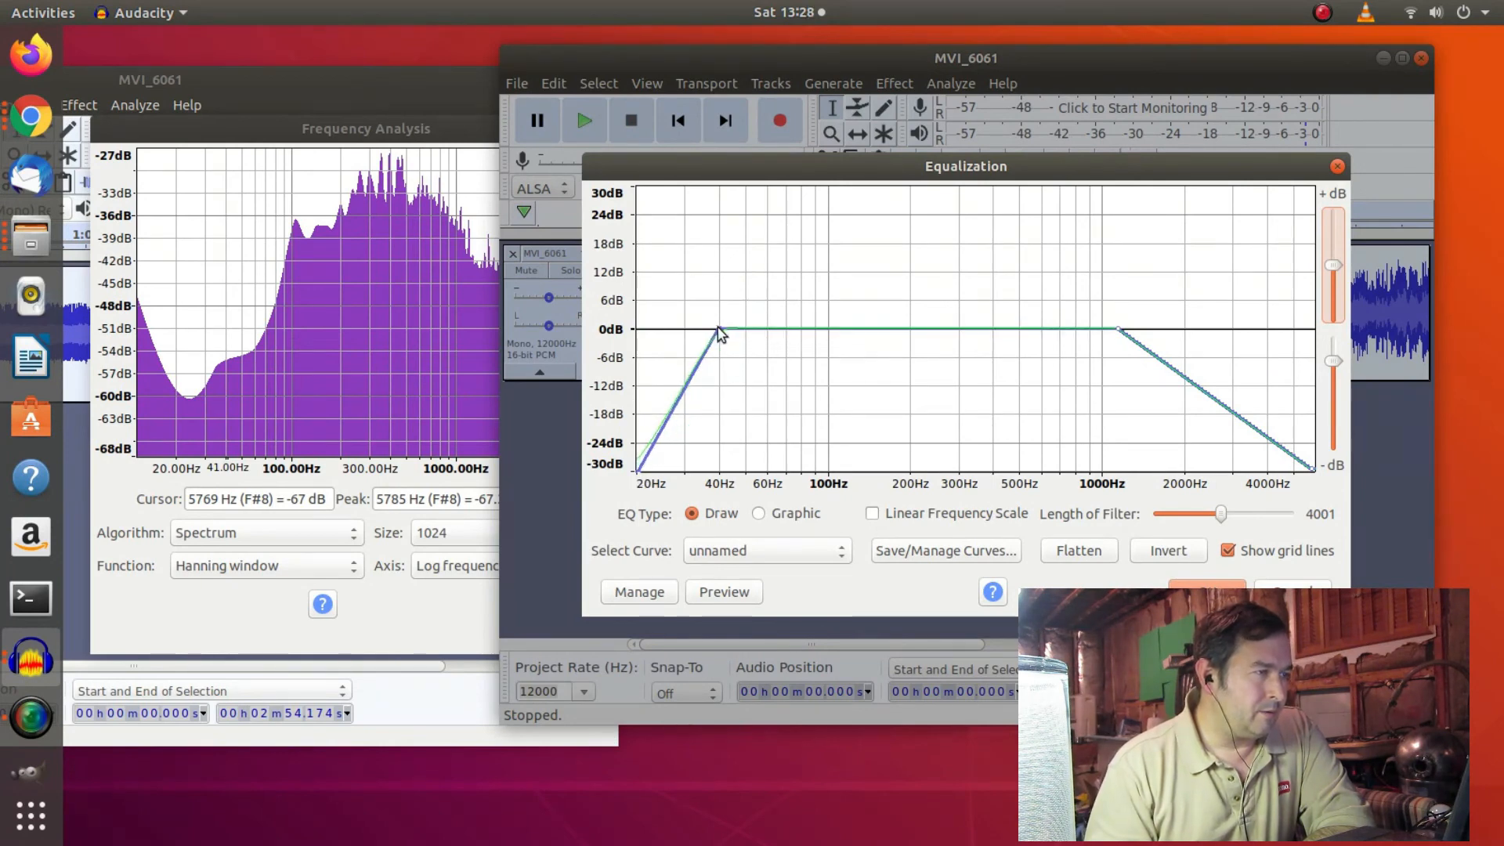
click(1207, 593)
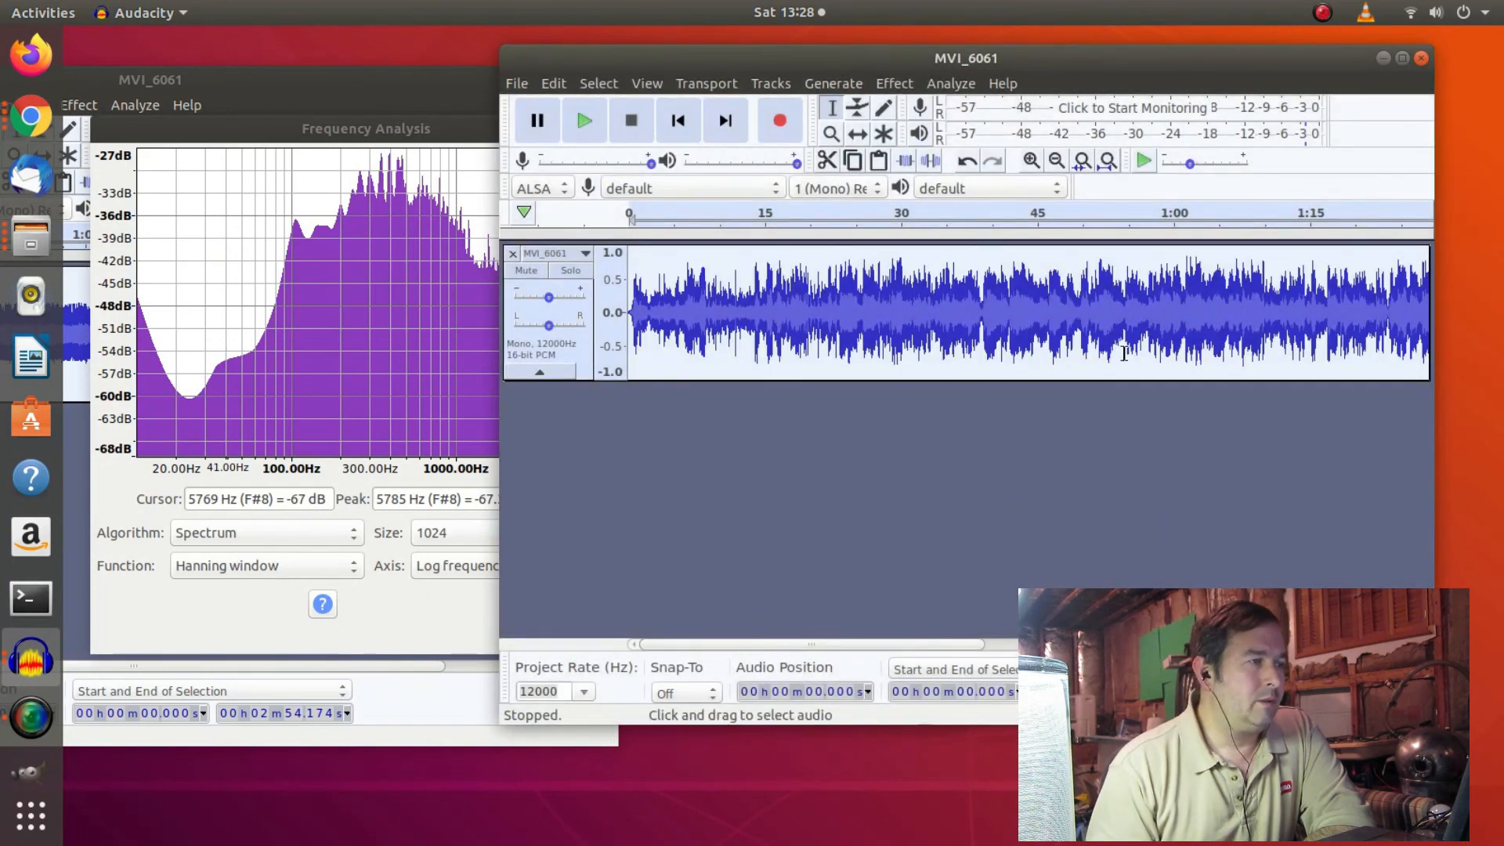
Listen to the equalized track from about 0:17, then stop playback.
click(786, 219)
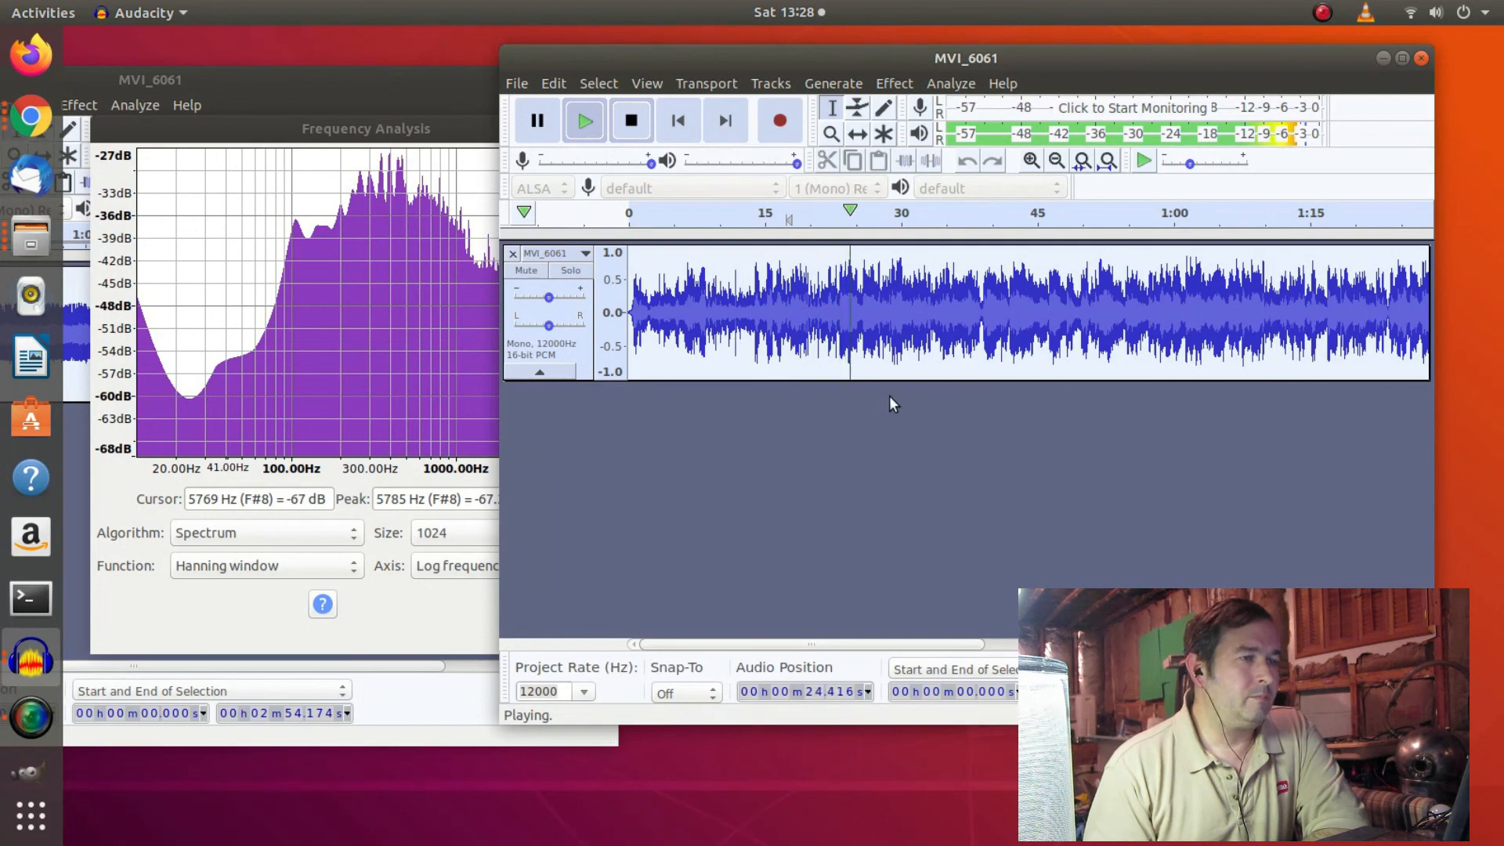
click(632, 123)
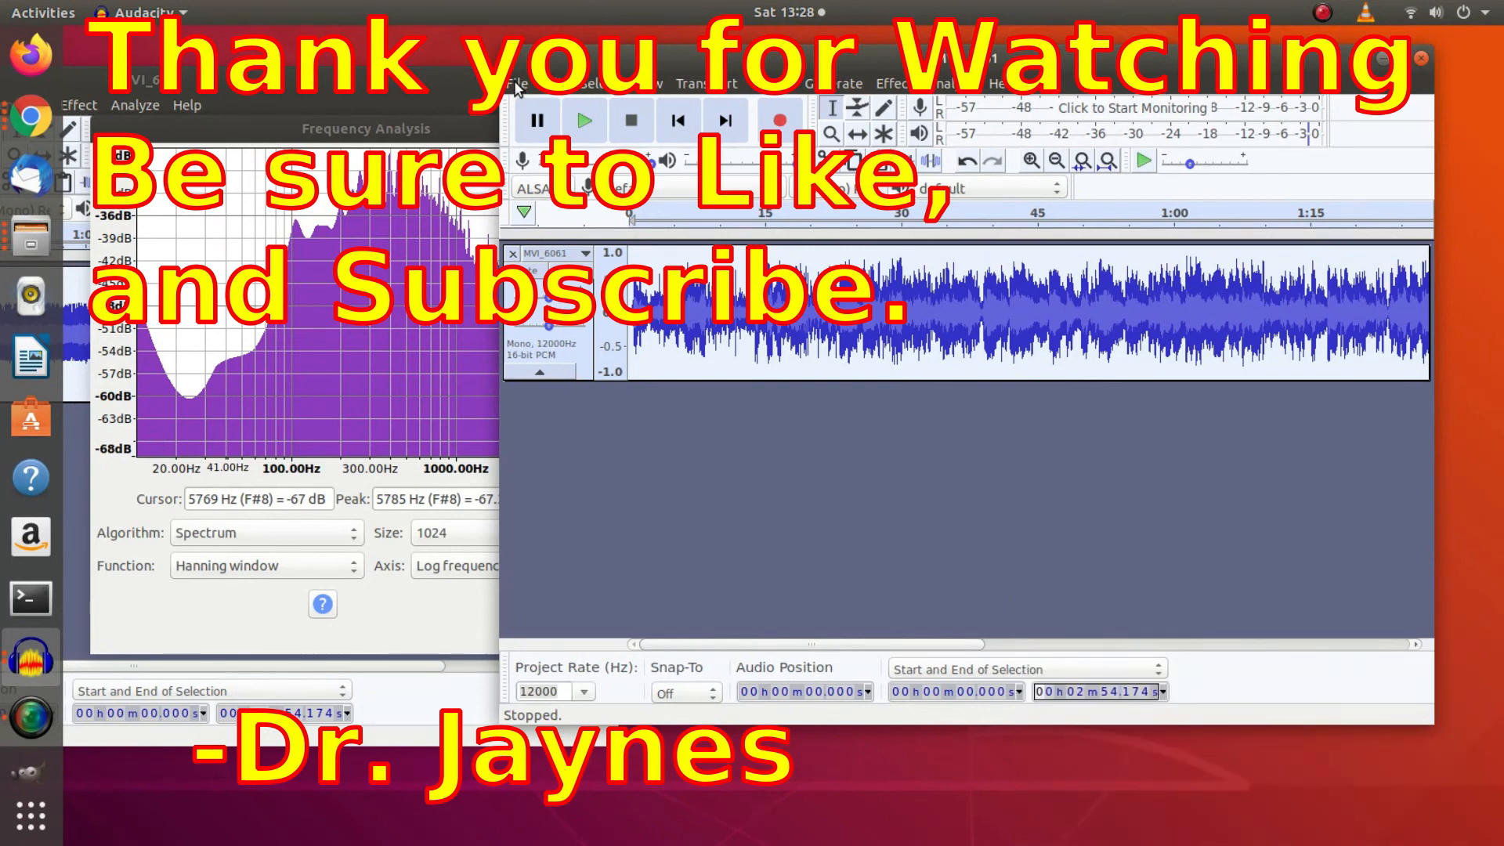
click(32, 676)
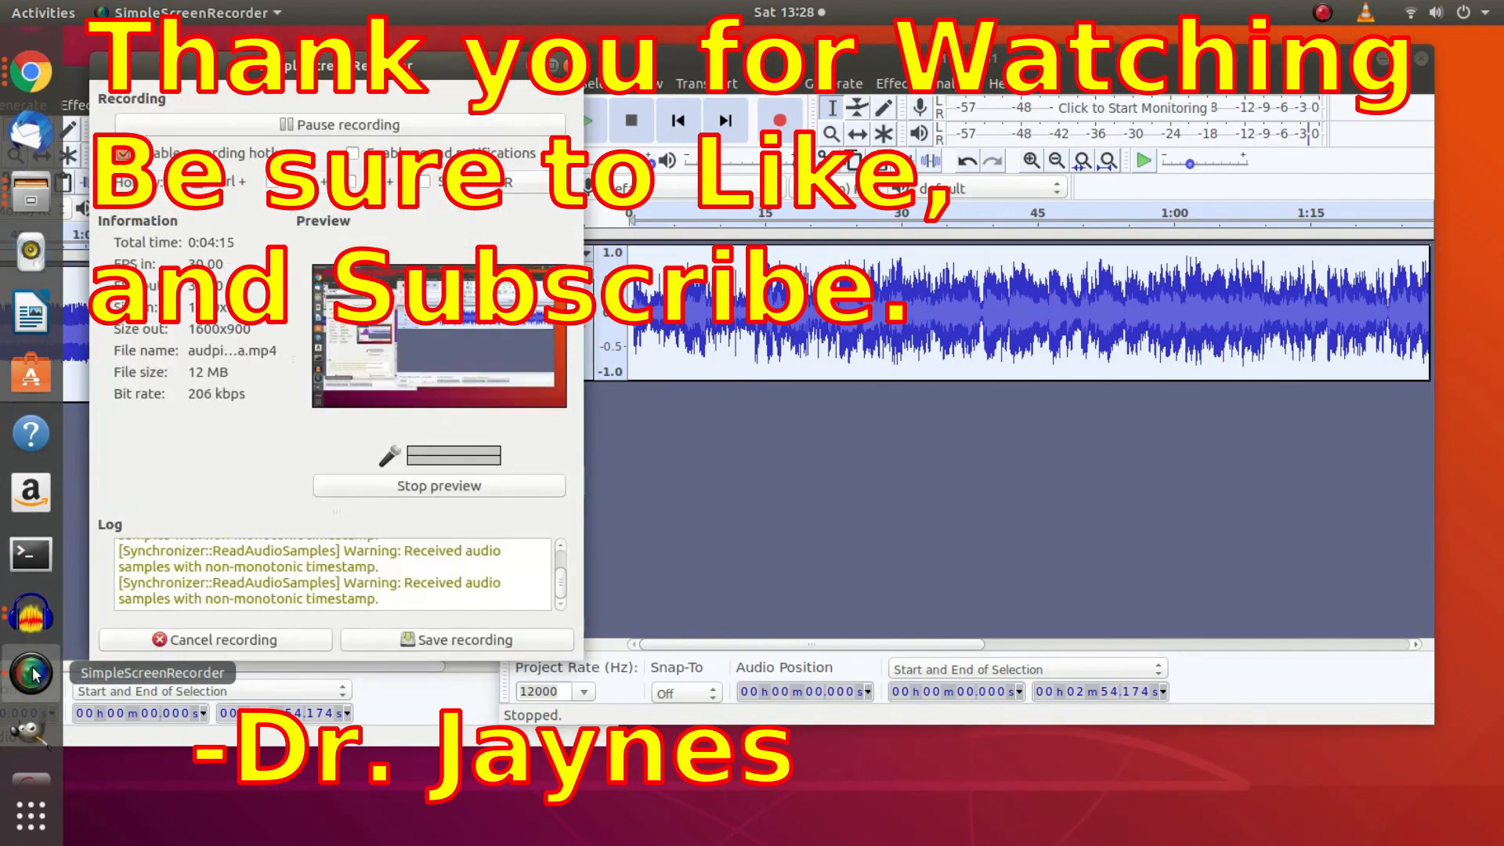